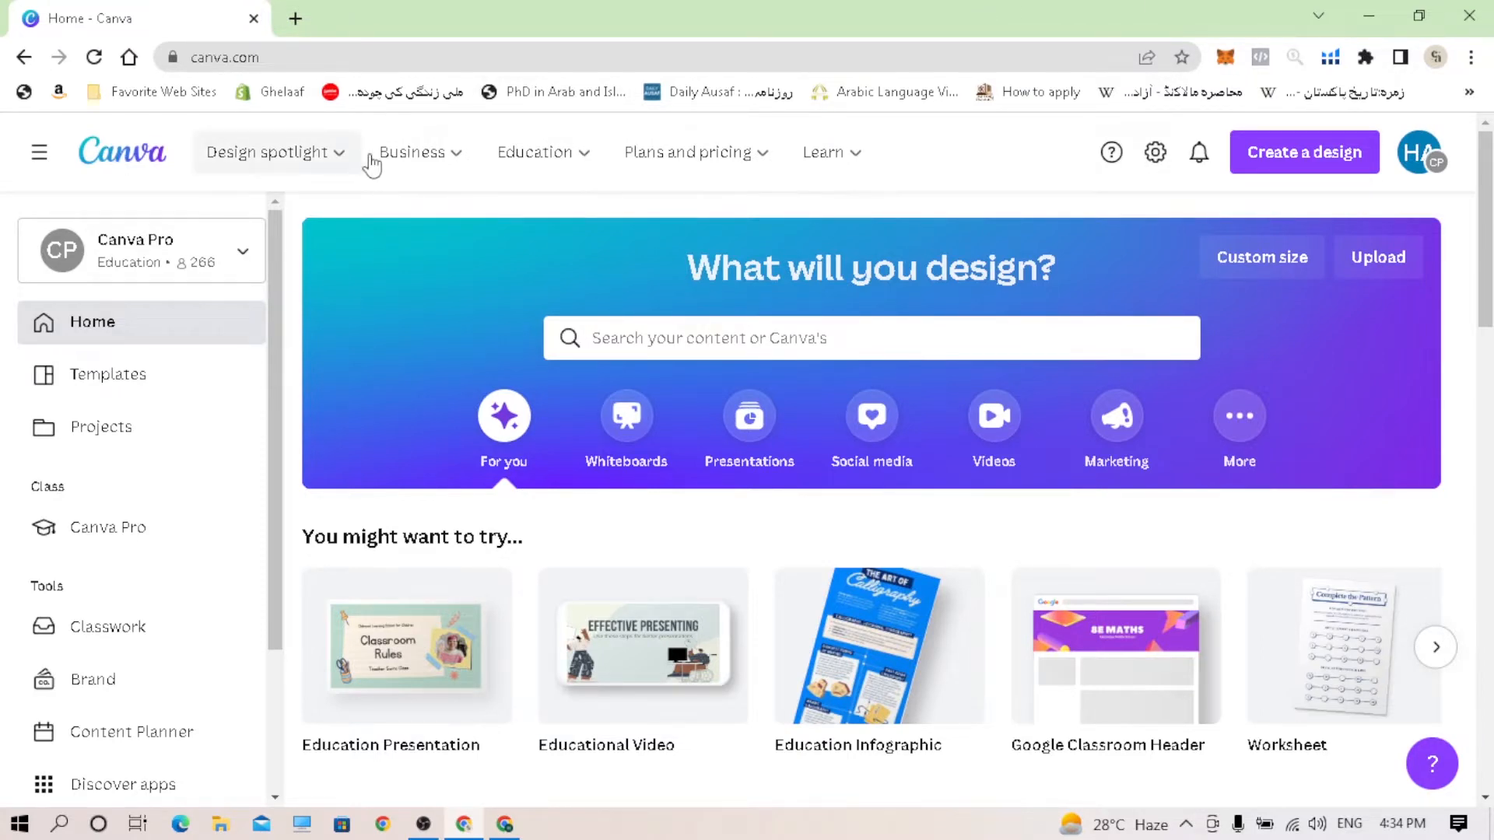
Step: Look at the suggested types for a new design and the options for starting from an uploaded file
mouse_move(312, 166)
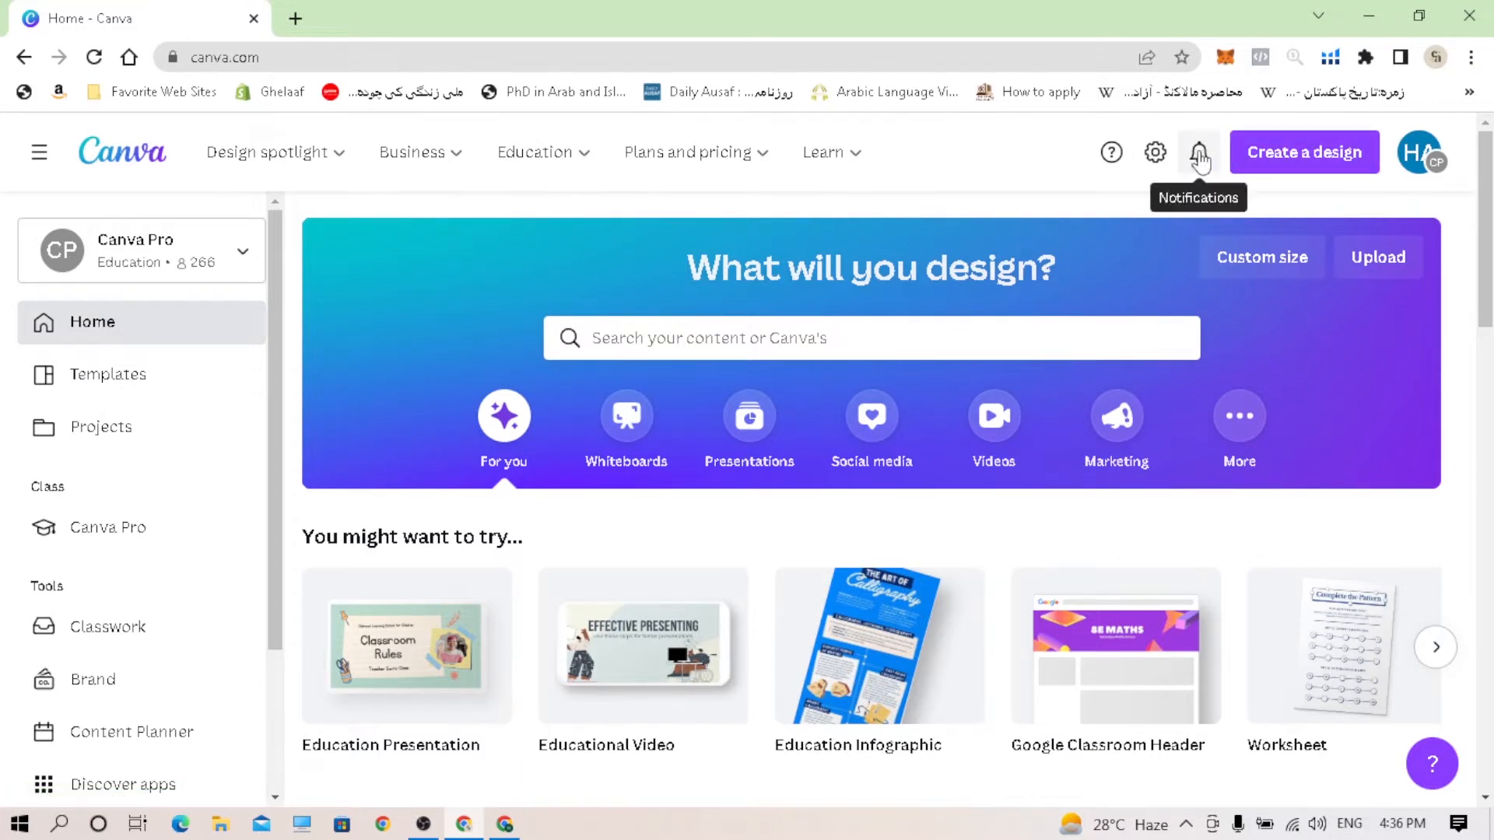
click(1332, 170)
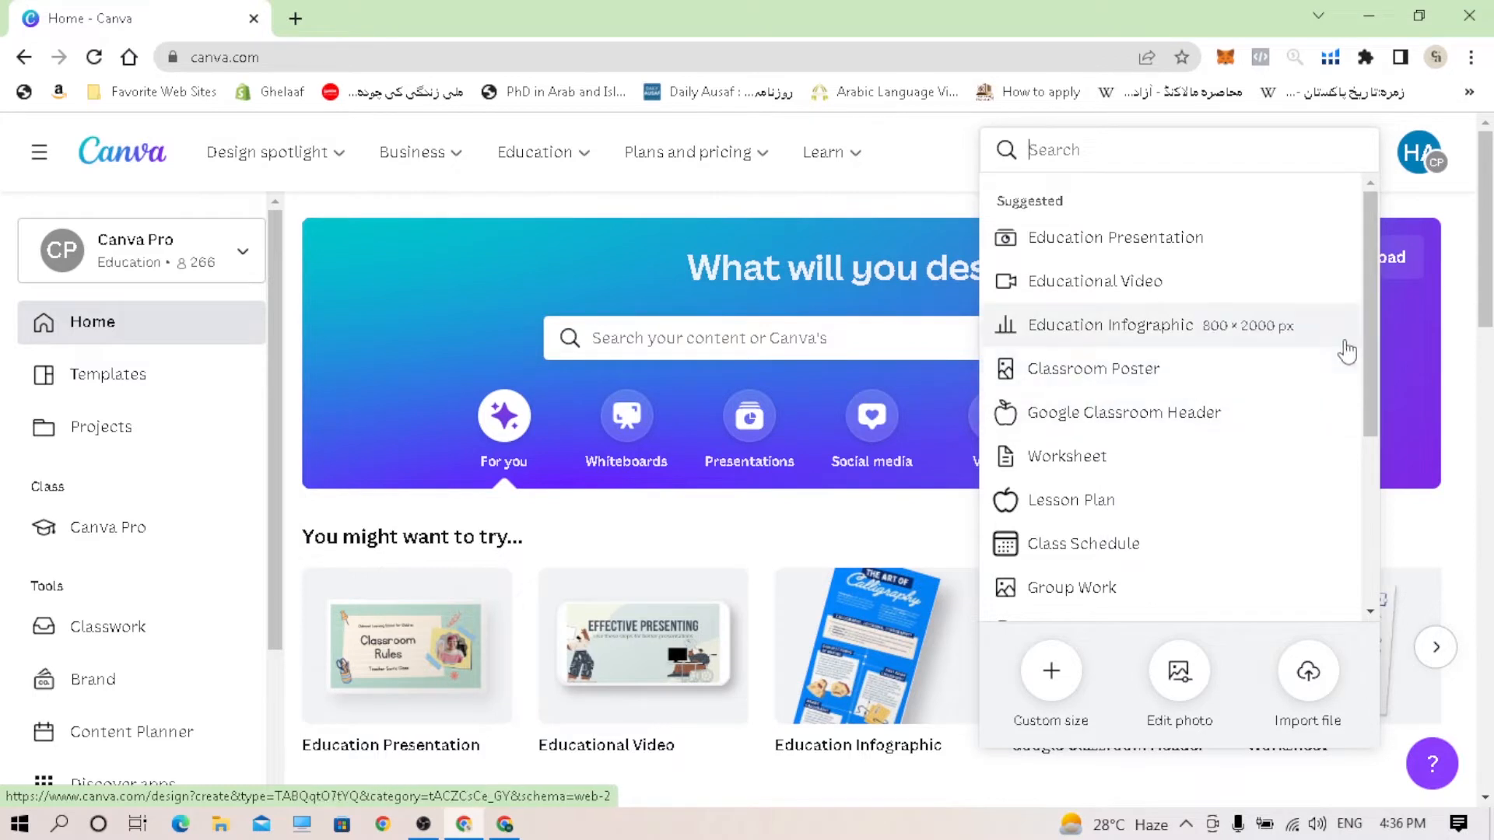
click(870, 210)
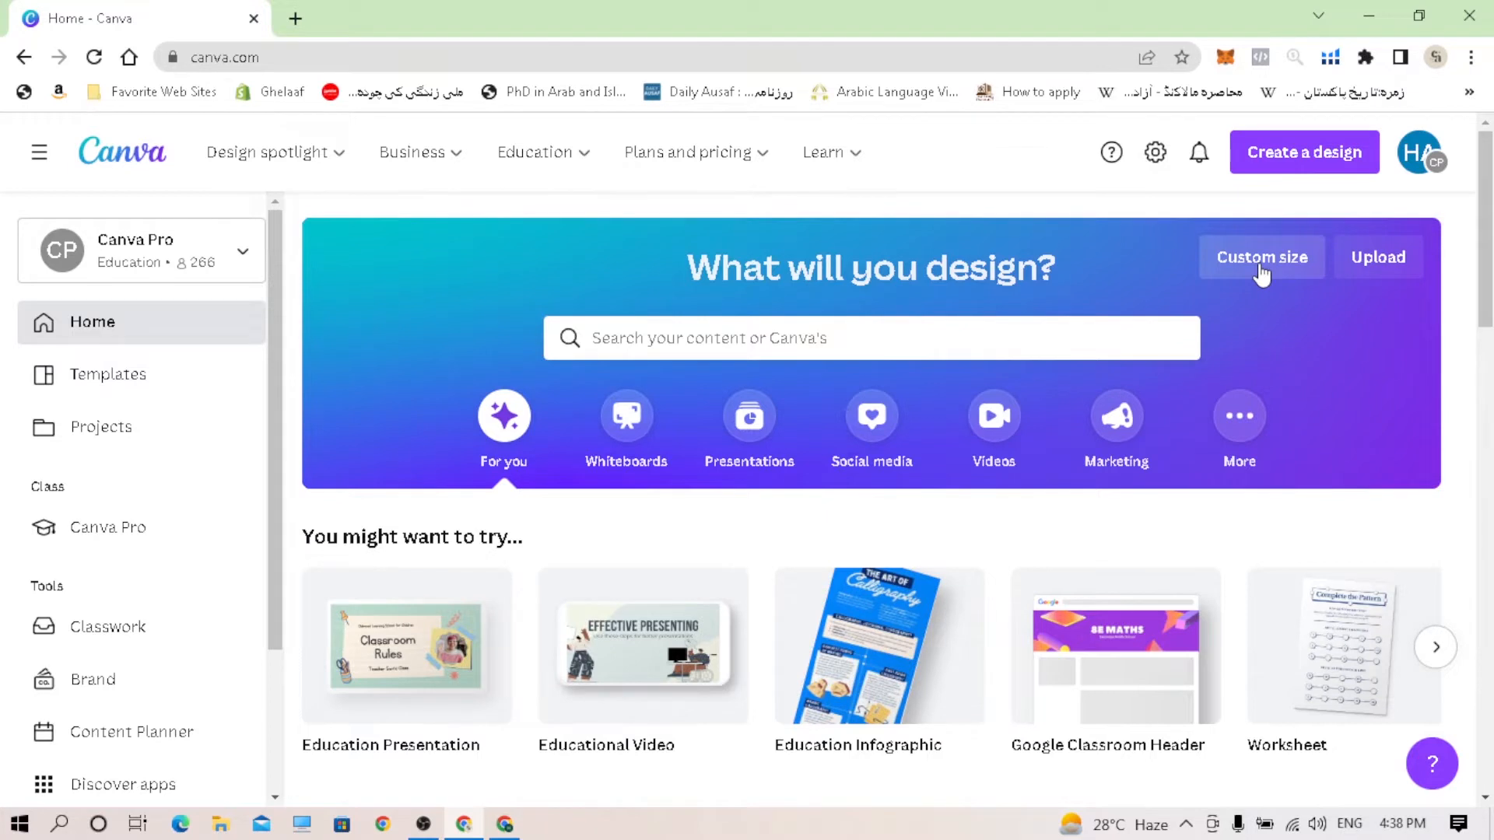
click(1397, 264)
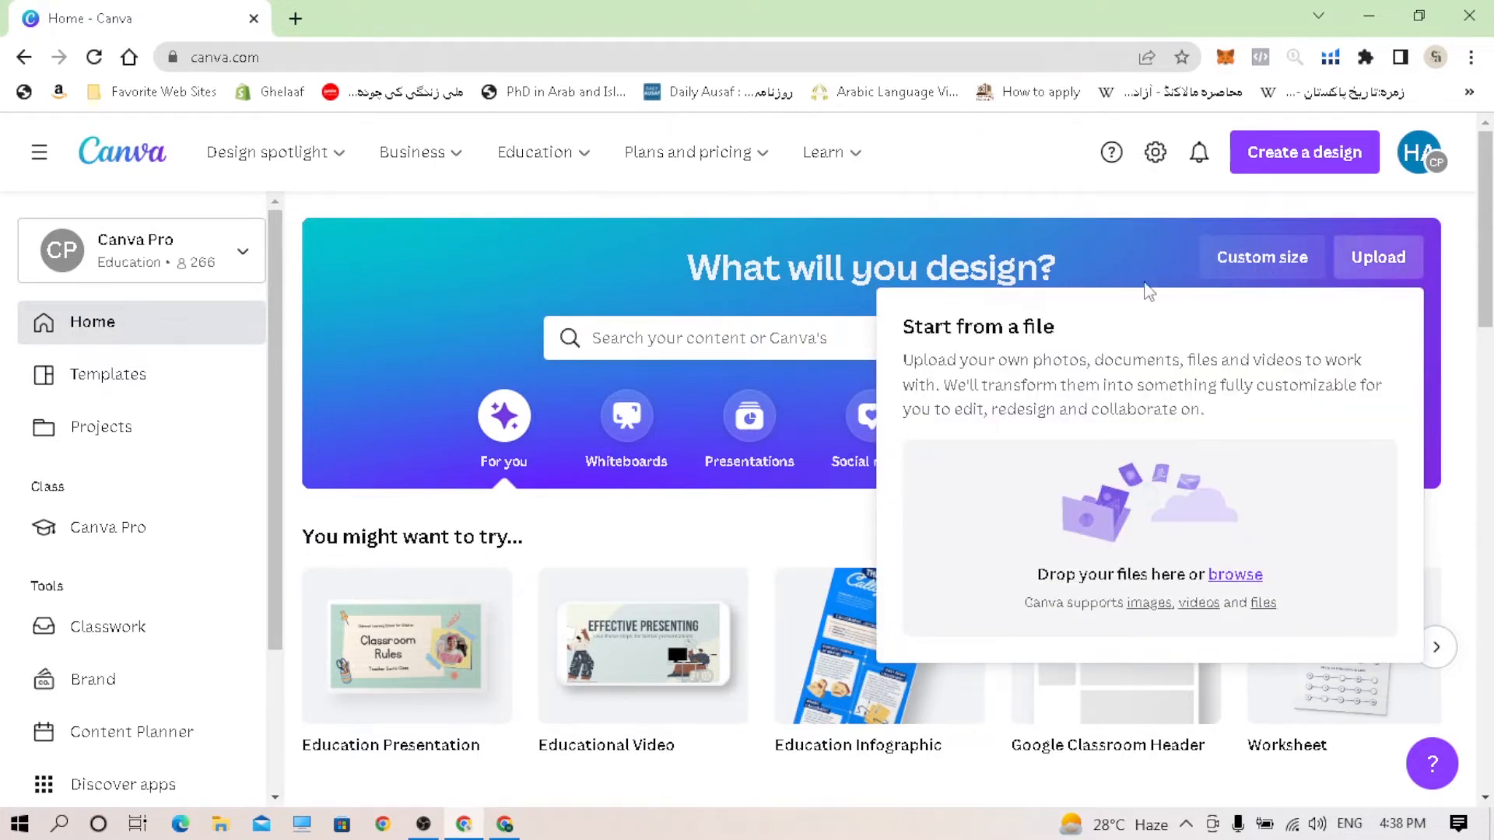
click(454, 343)
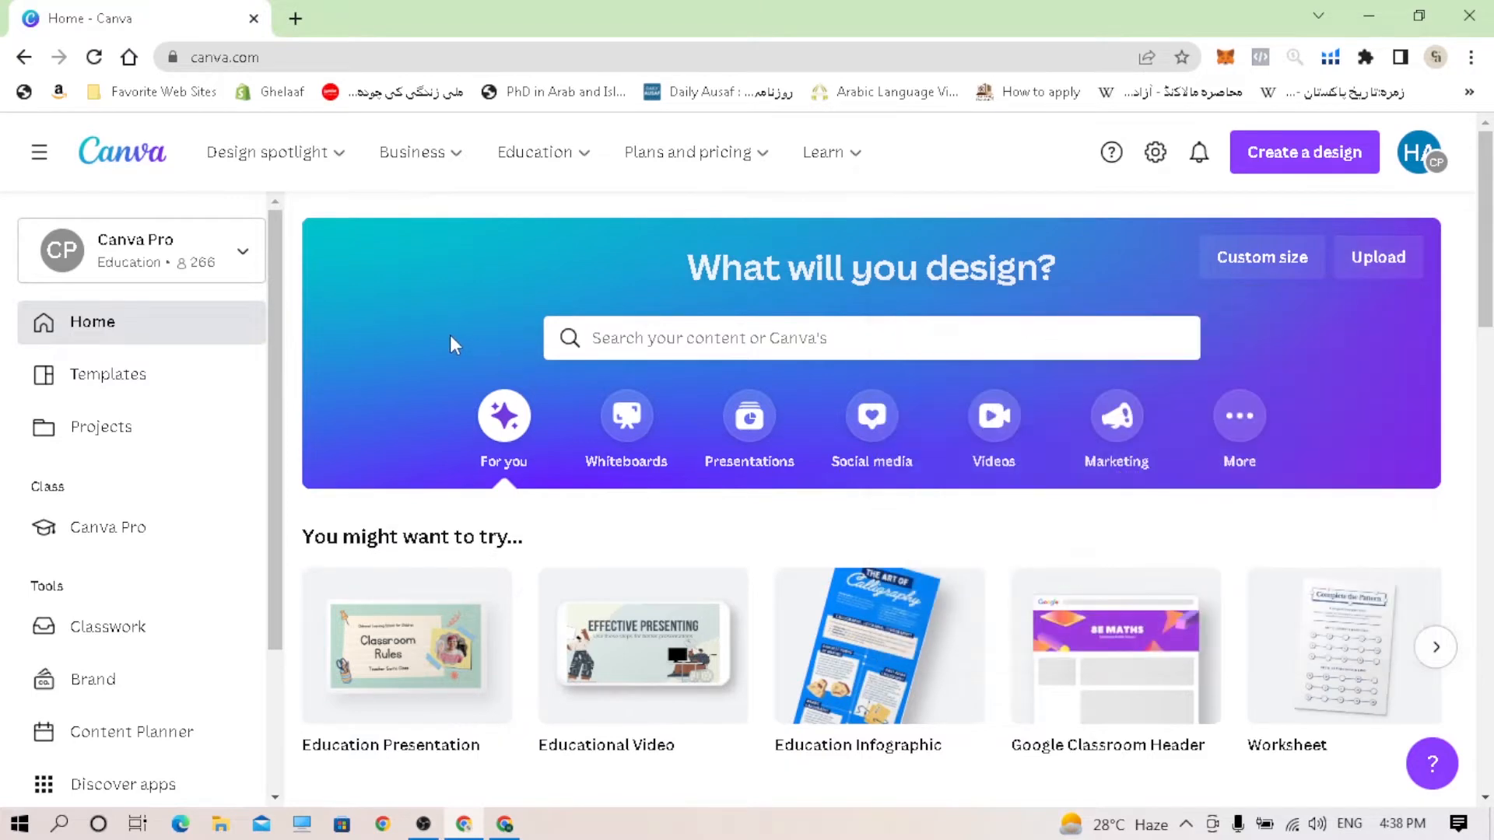
Step: Search the templates for "youtube thumbnail", look through the results and return to the home page
click(779, 343)
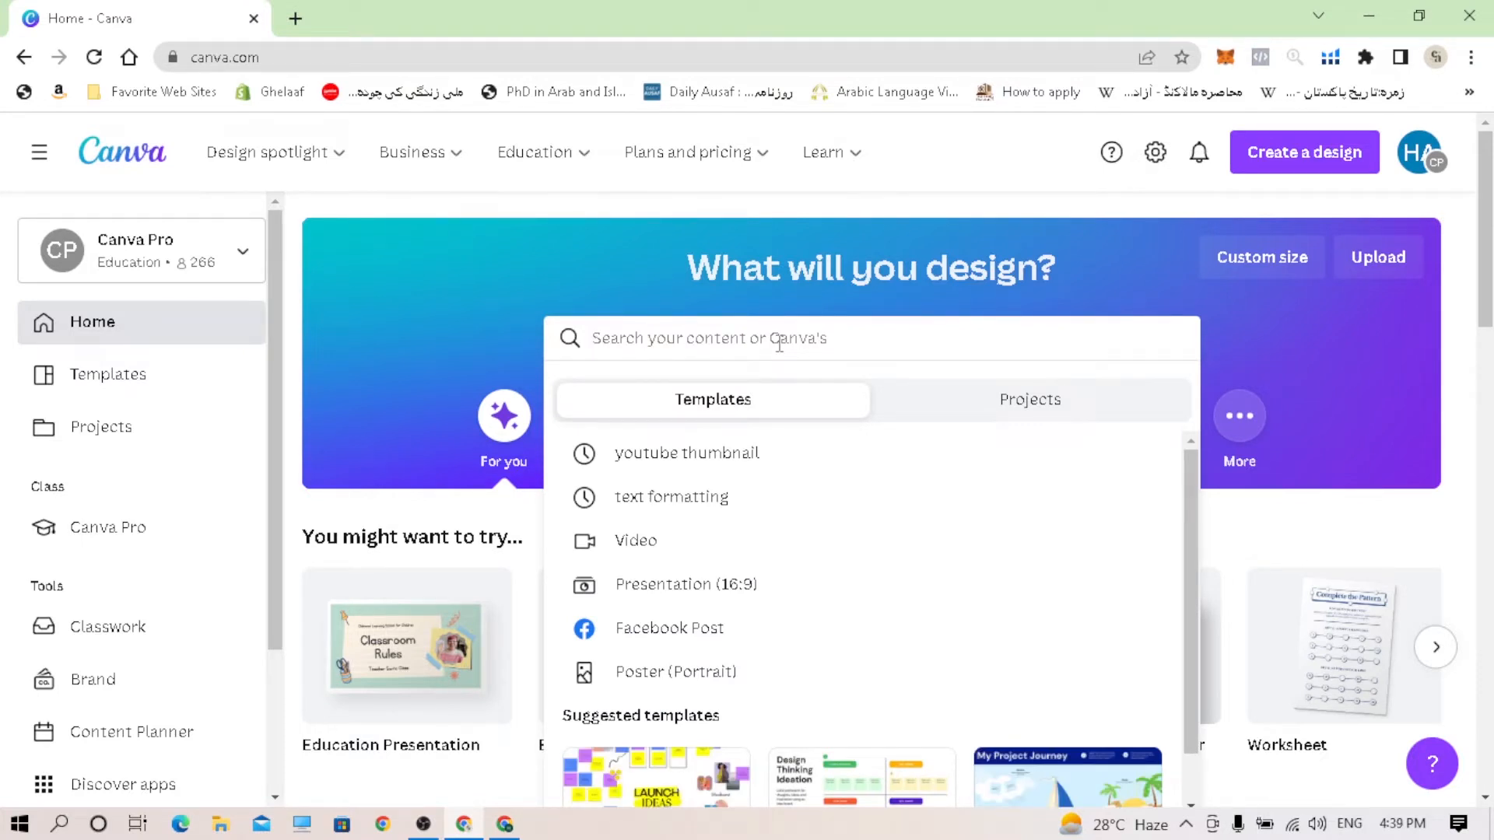
click(700, 455)
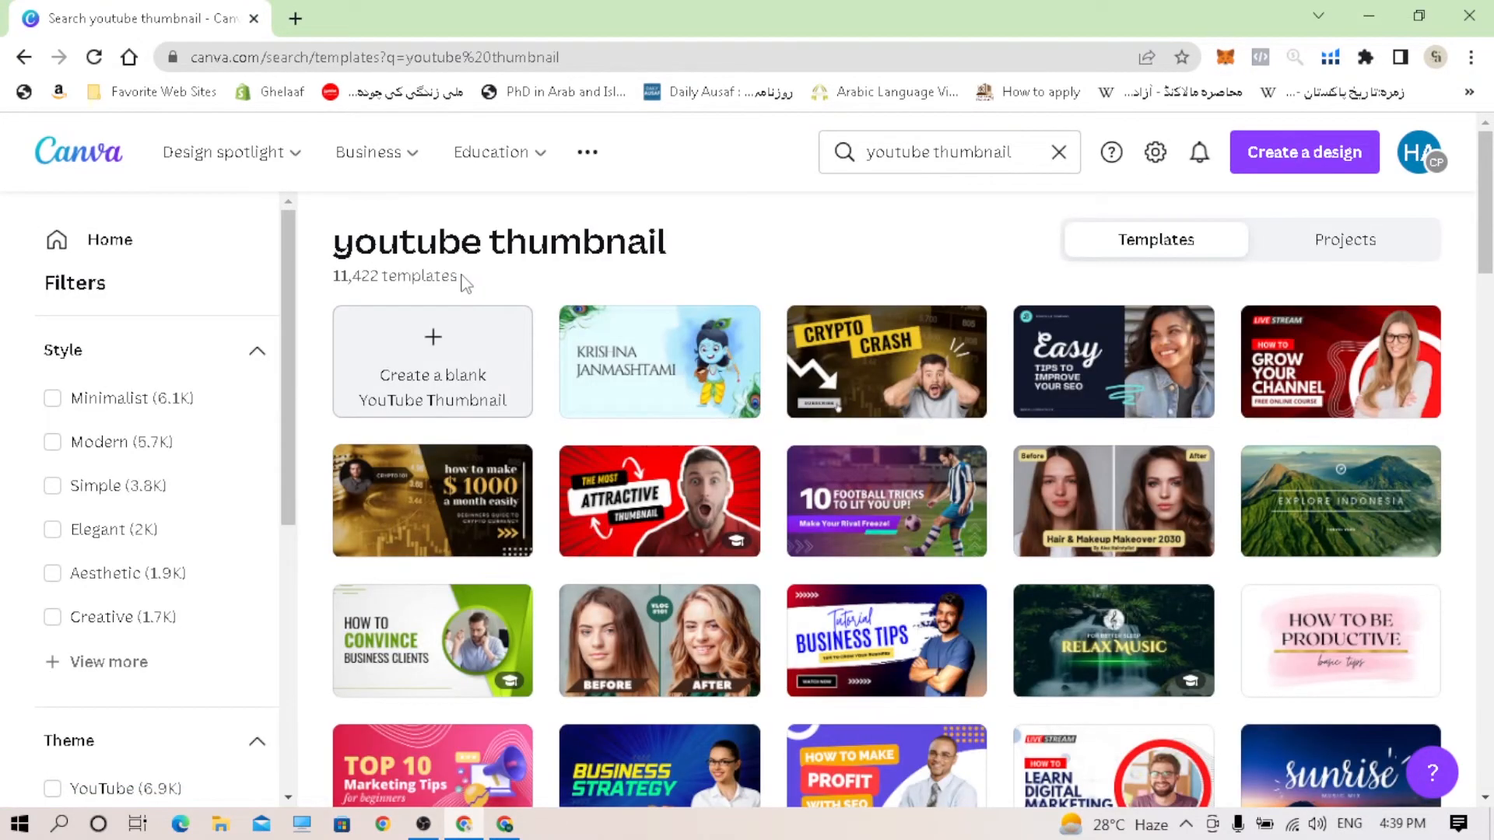
drag(461, 282, 326, 282)
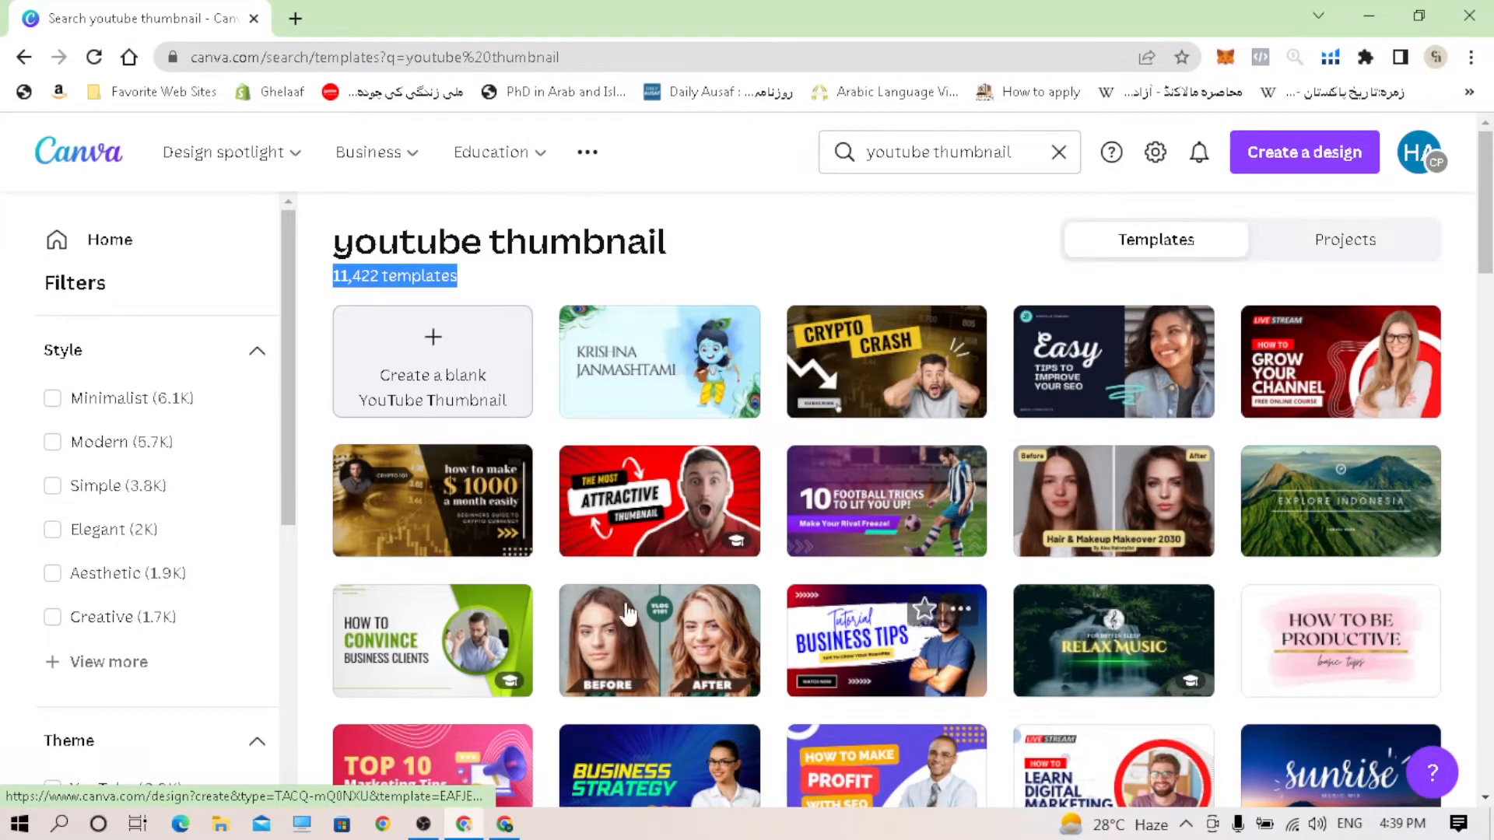
drag(1487, 231, 1491, 360)
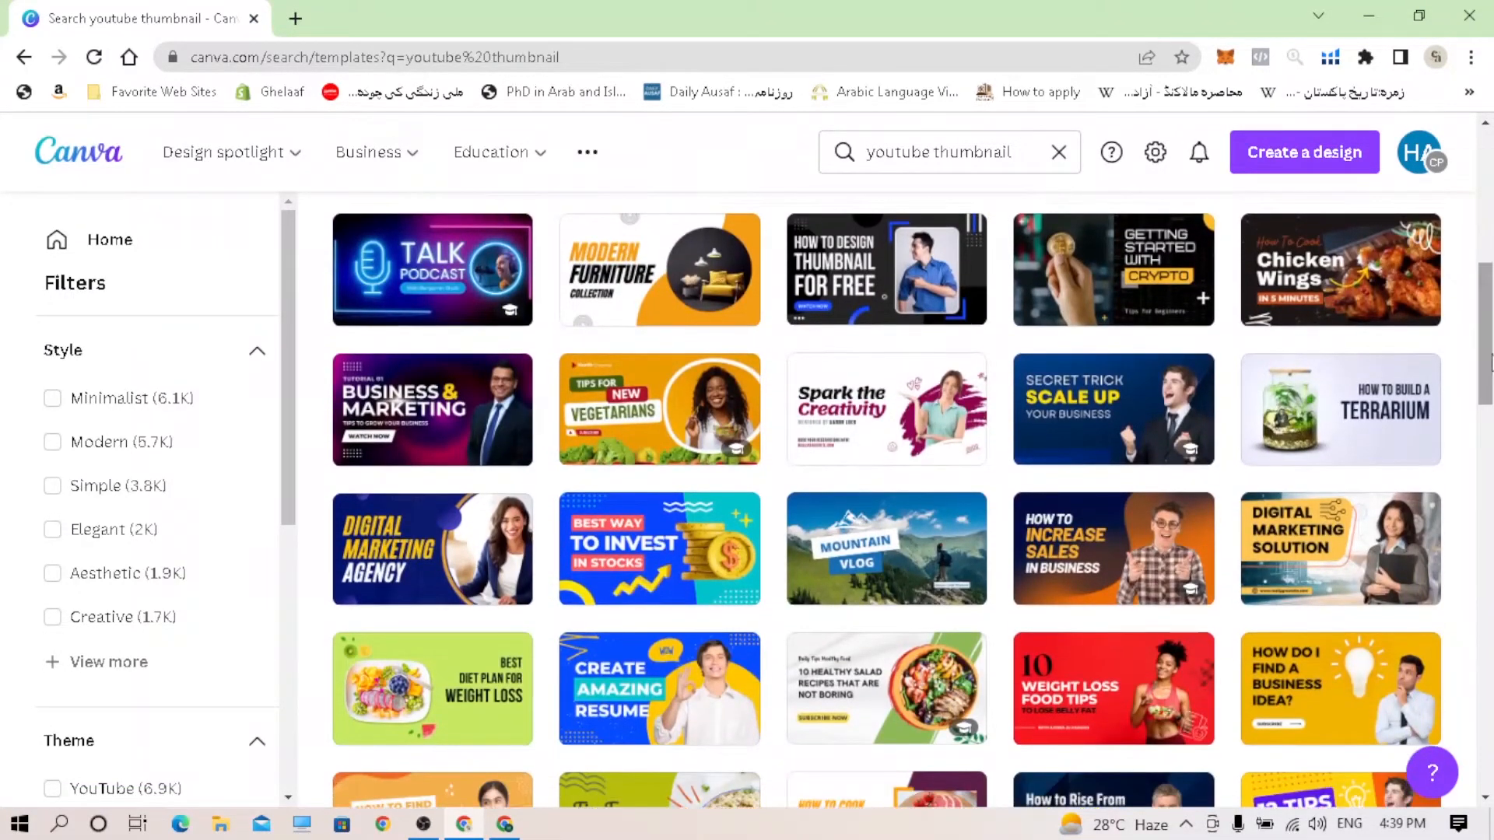
mouse_move(1487, 333)
mouse_down()
mouse_move(1491, 722)
mouse_move(1489, 359)
mouse_up()
click(25, 57)
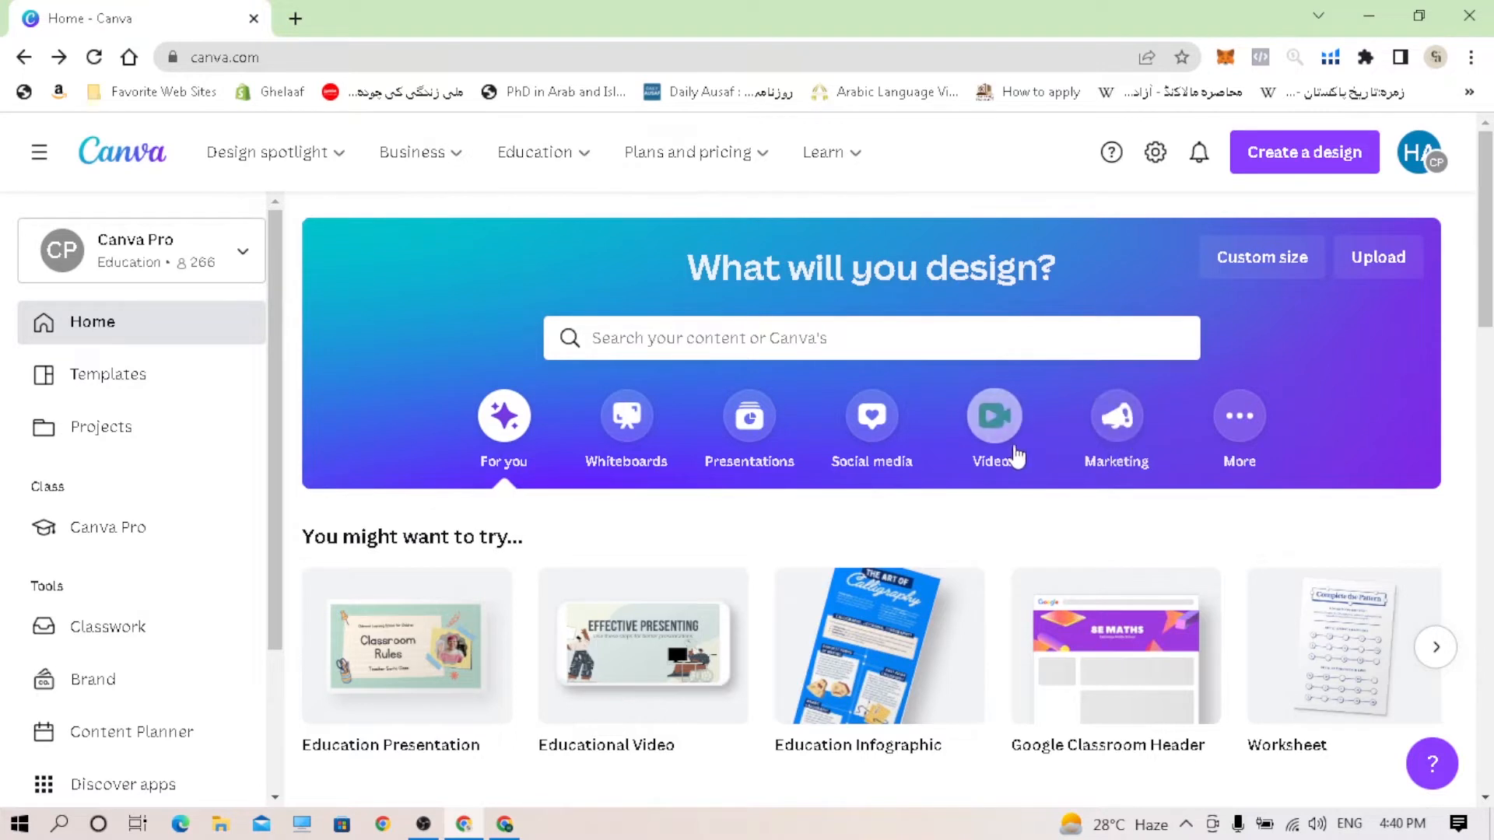
Step: Examine the Marketing and Social media design categories on the home page, including the Instagram and Facebook formats
click(1121, 436)
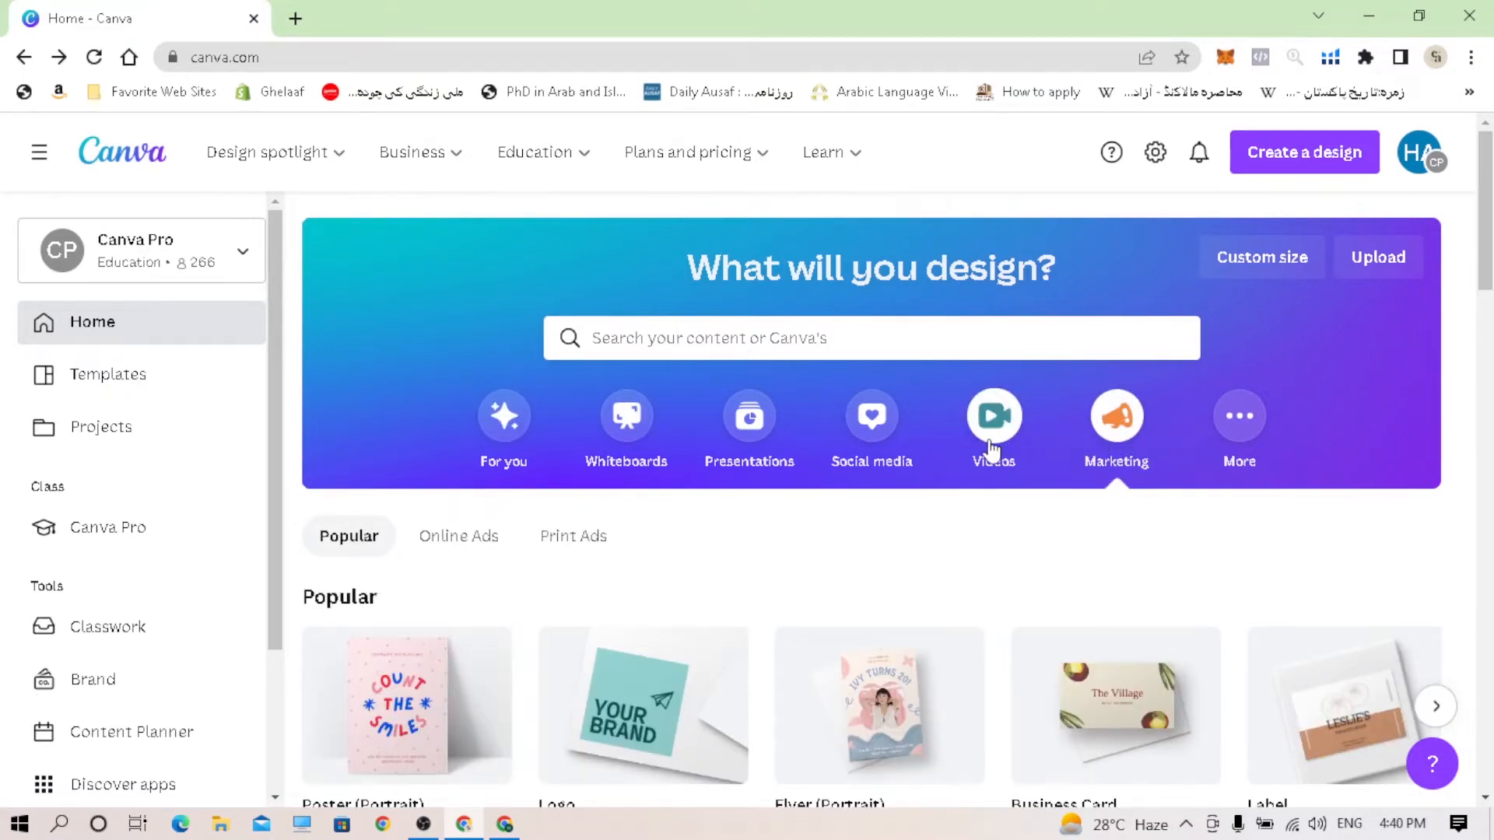
click(868, 436)
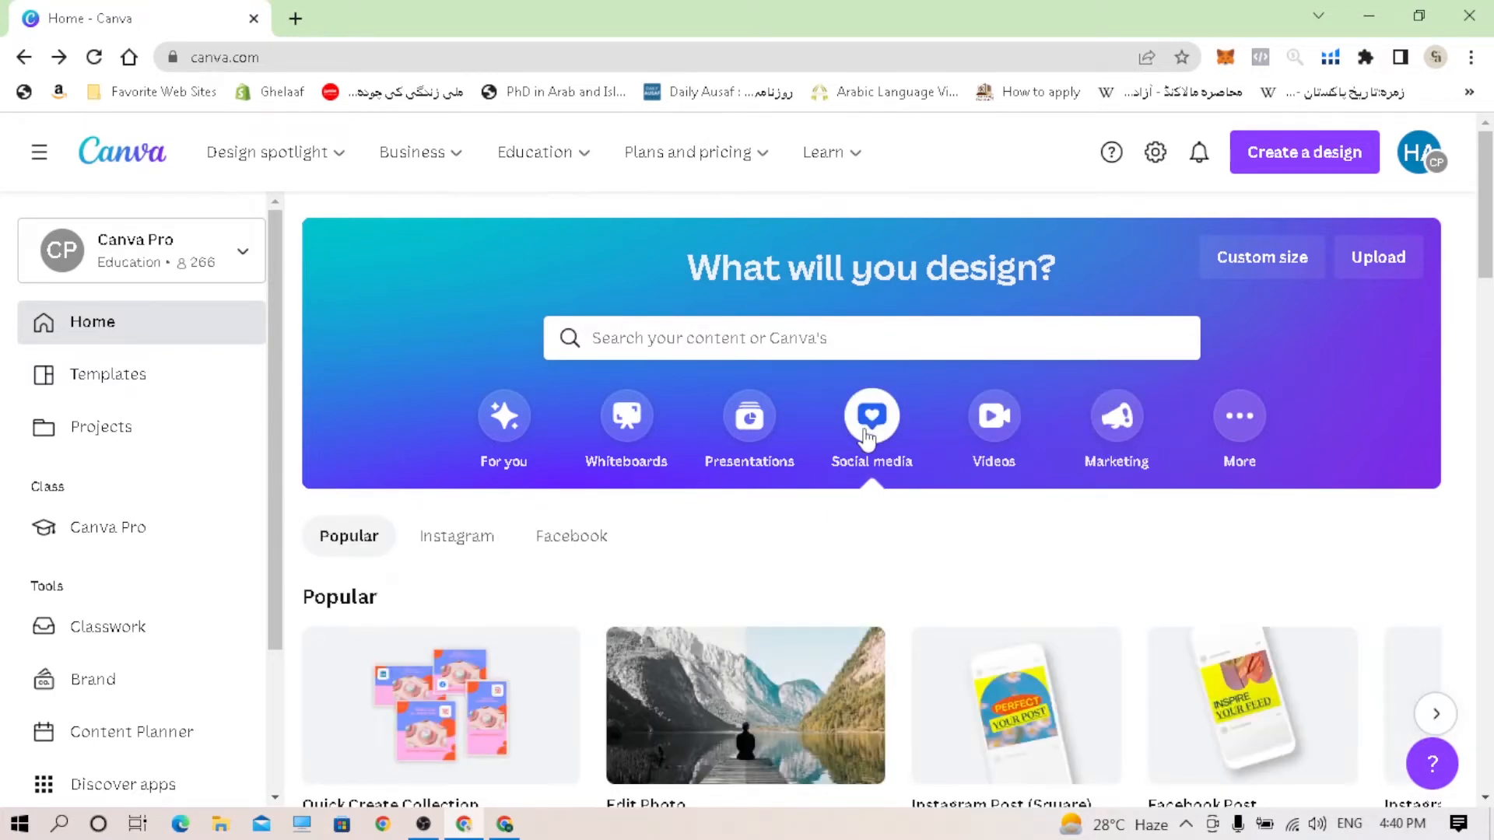
drag(1487, 252, 1488, 383)
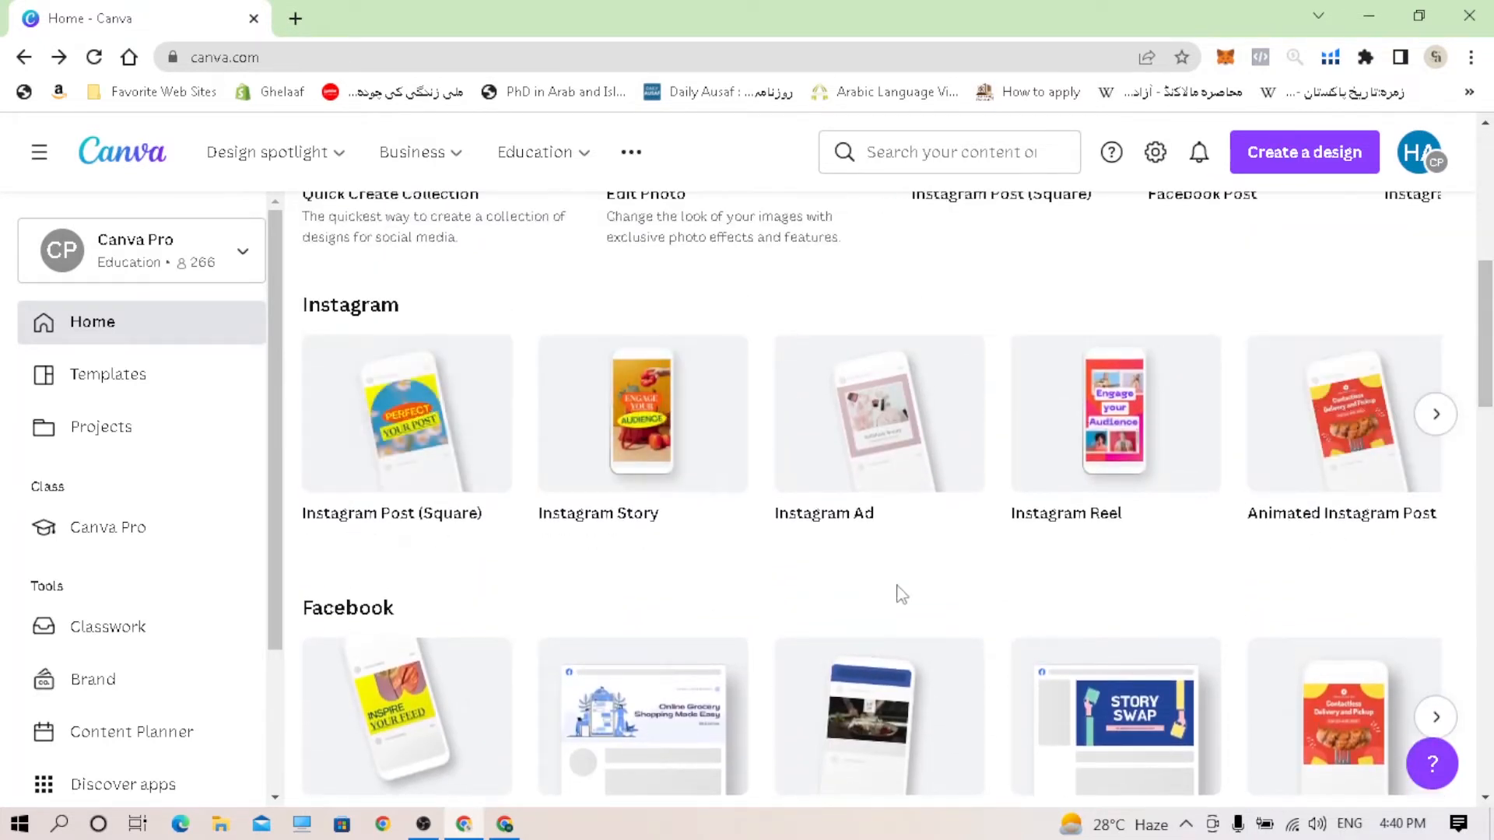
mouse_move(469, 550)
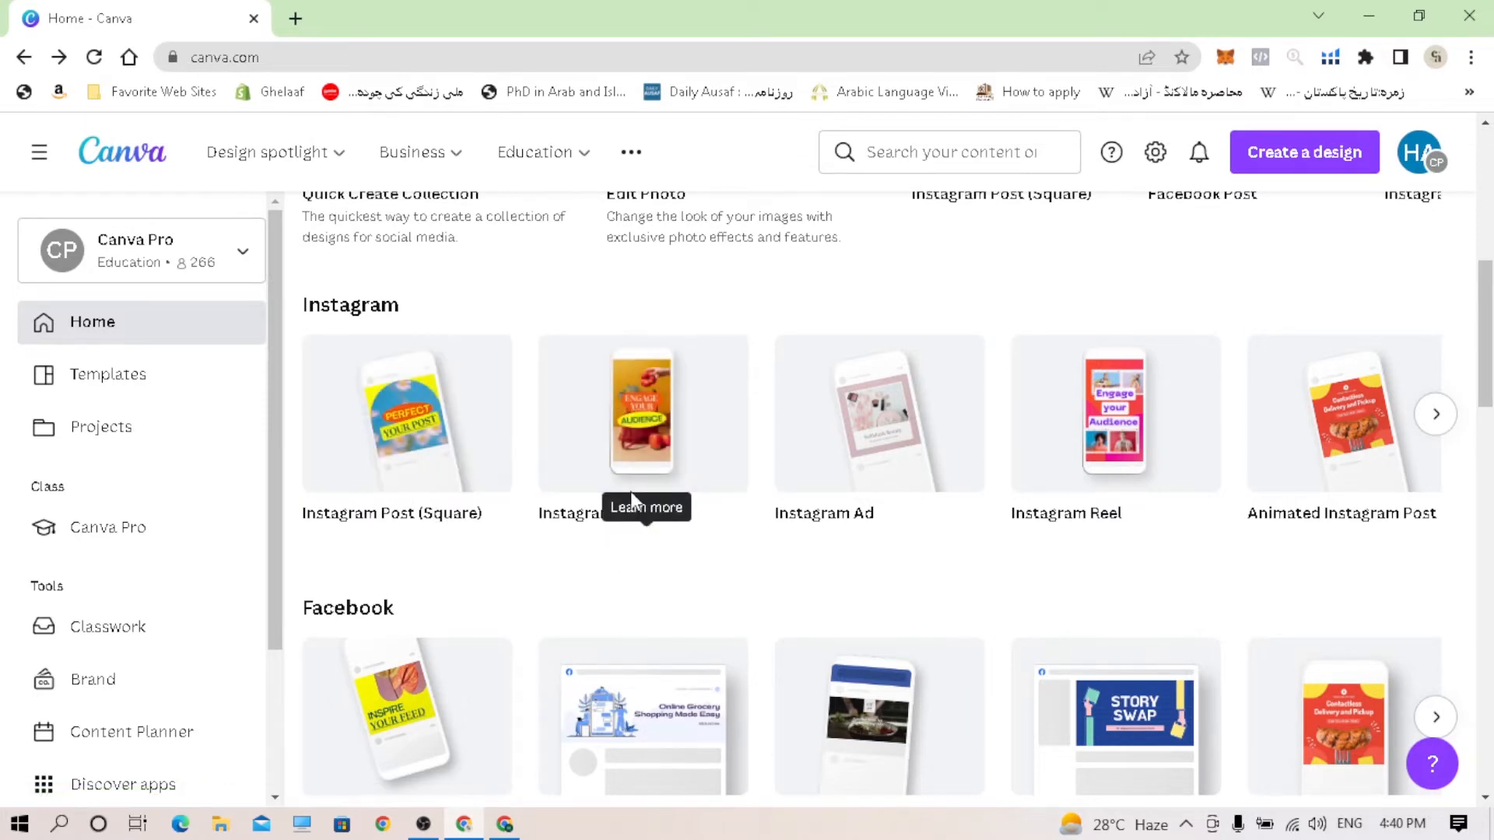
mouse_move(804, 515)
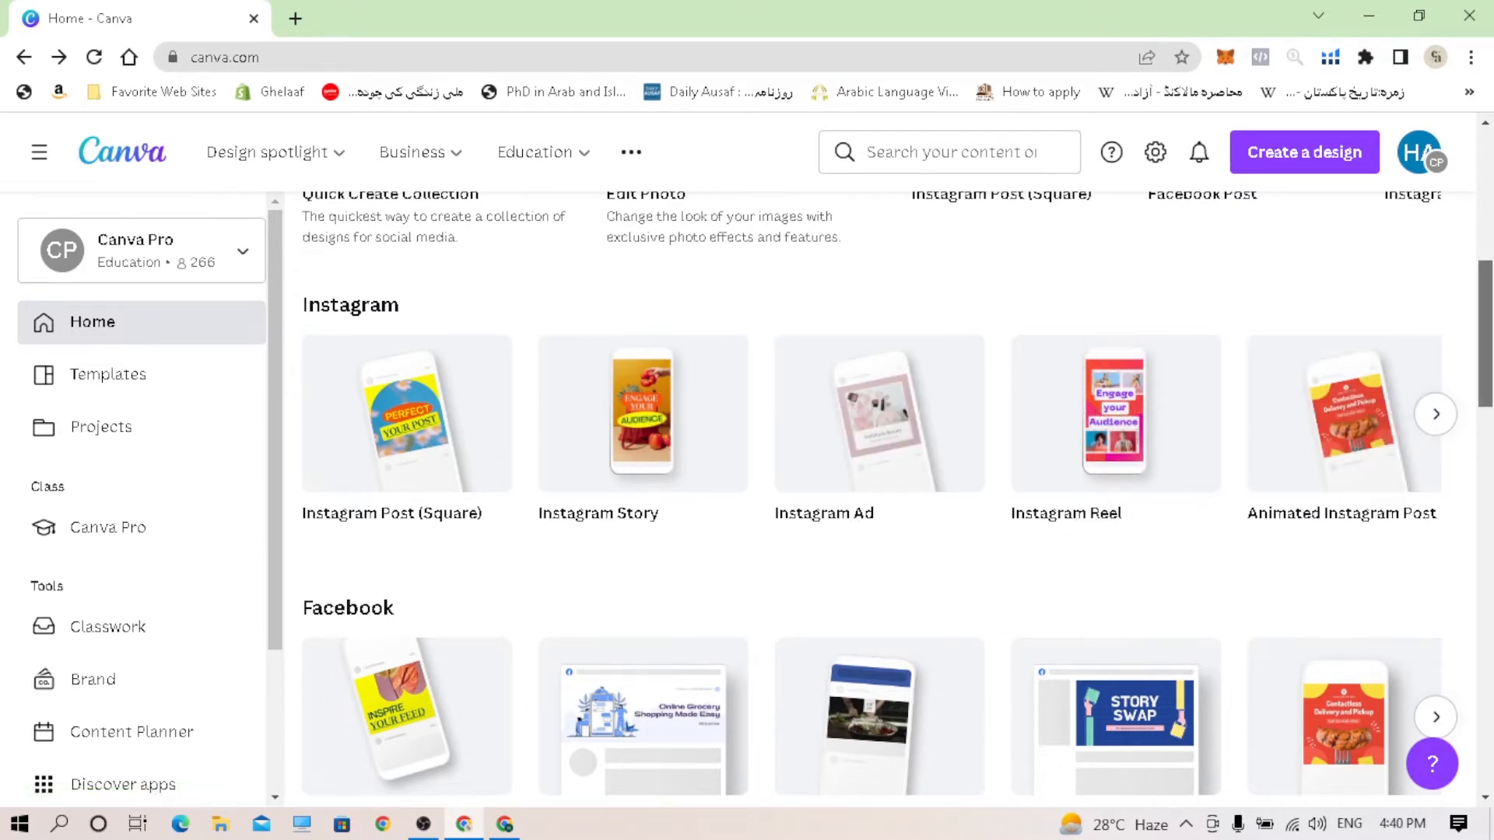
drag(1486, 377, 1489, 252)
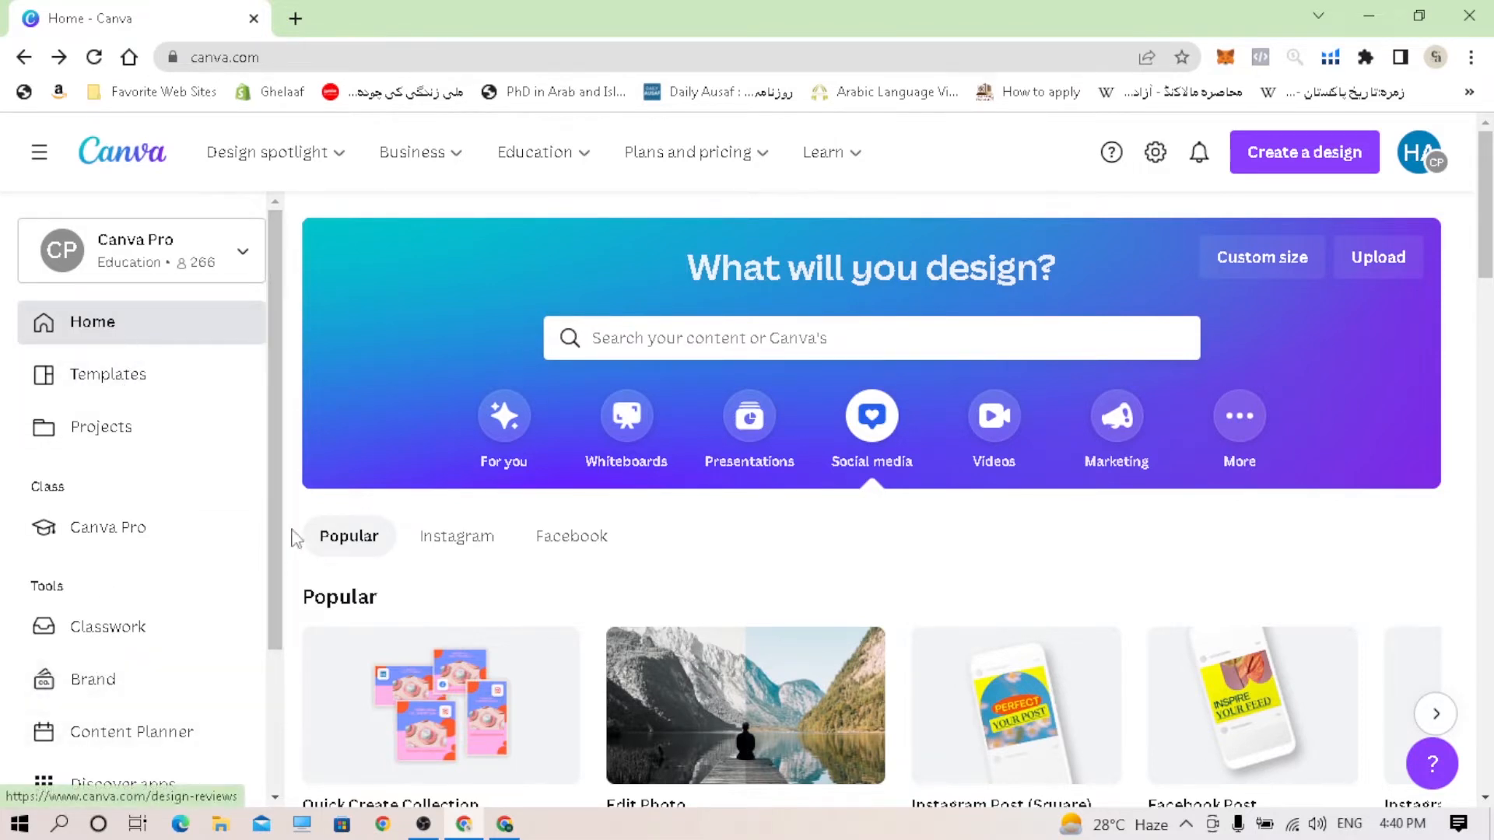
scroll(274, 465, down, 1)
scroll(274, 465, up, 1)
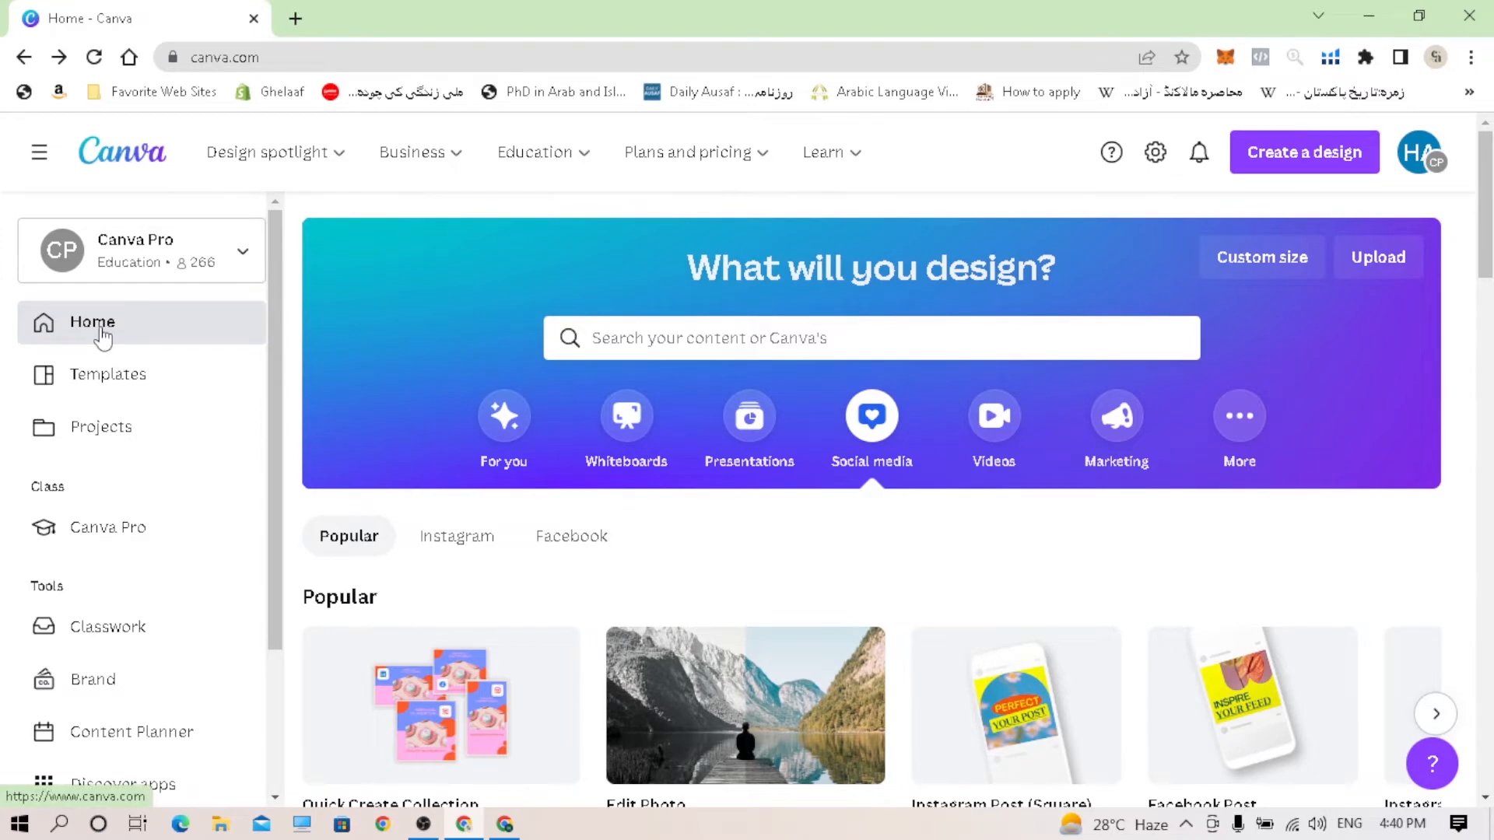
Step: Show the Travel templates from the template library and look through them
click(96, 382)
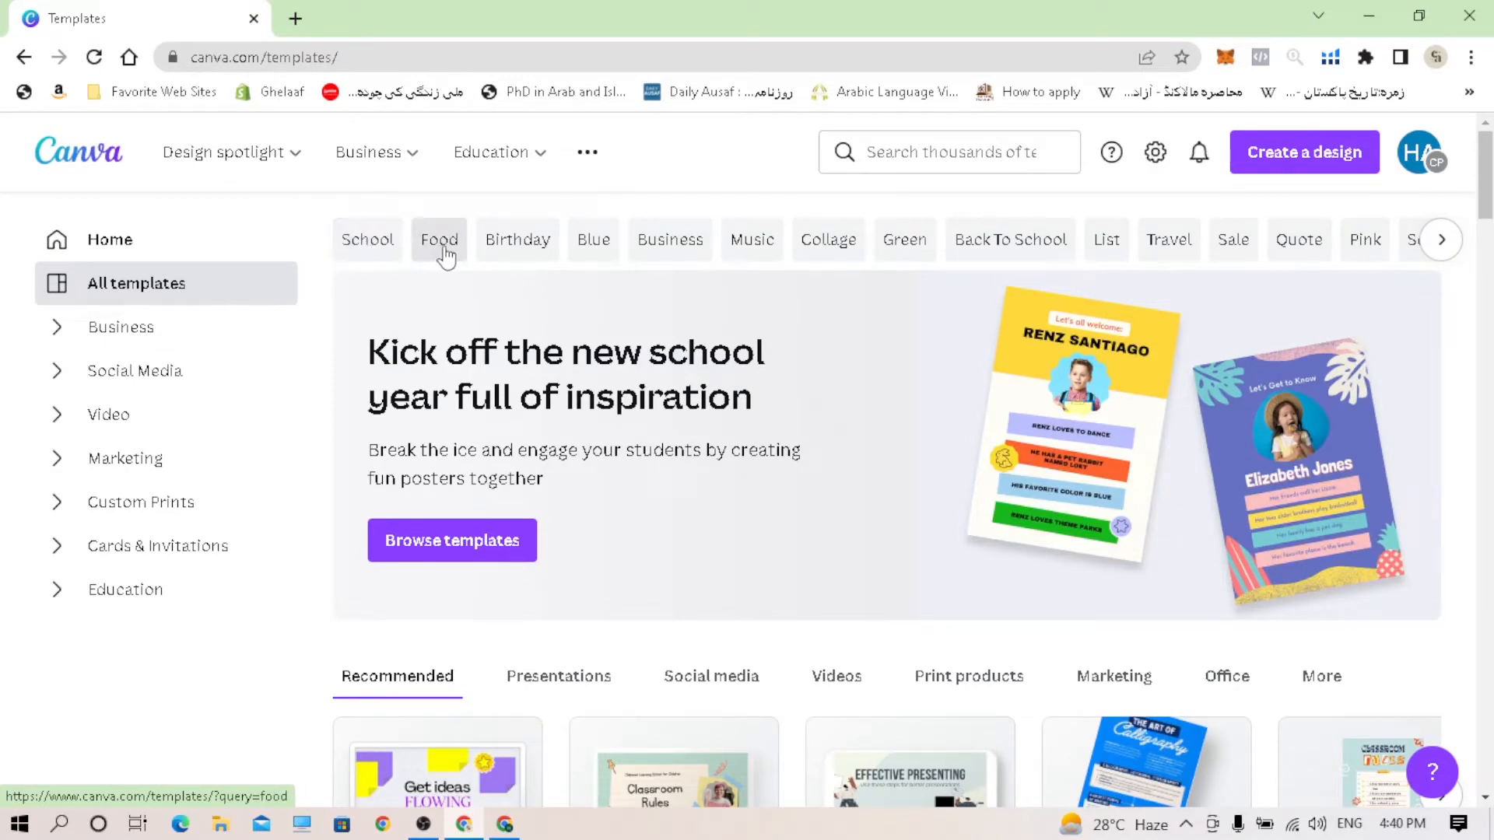
click(1172, 244)
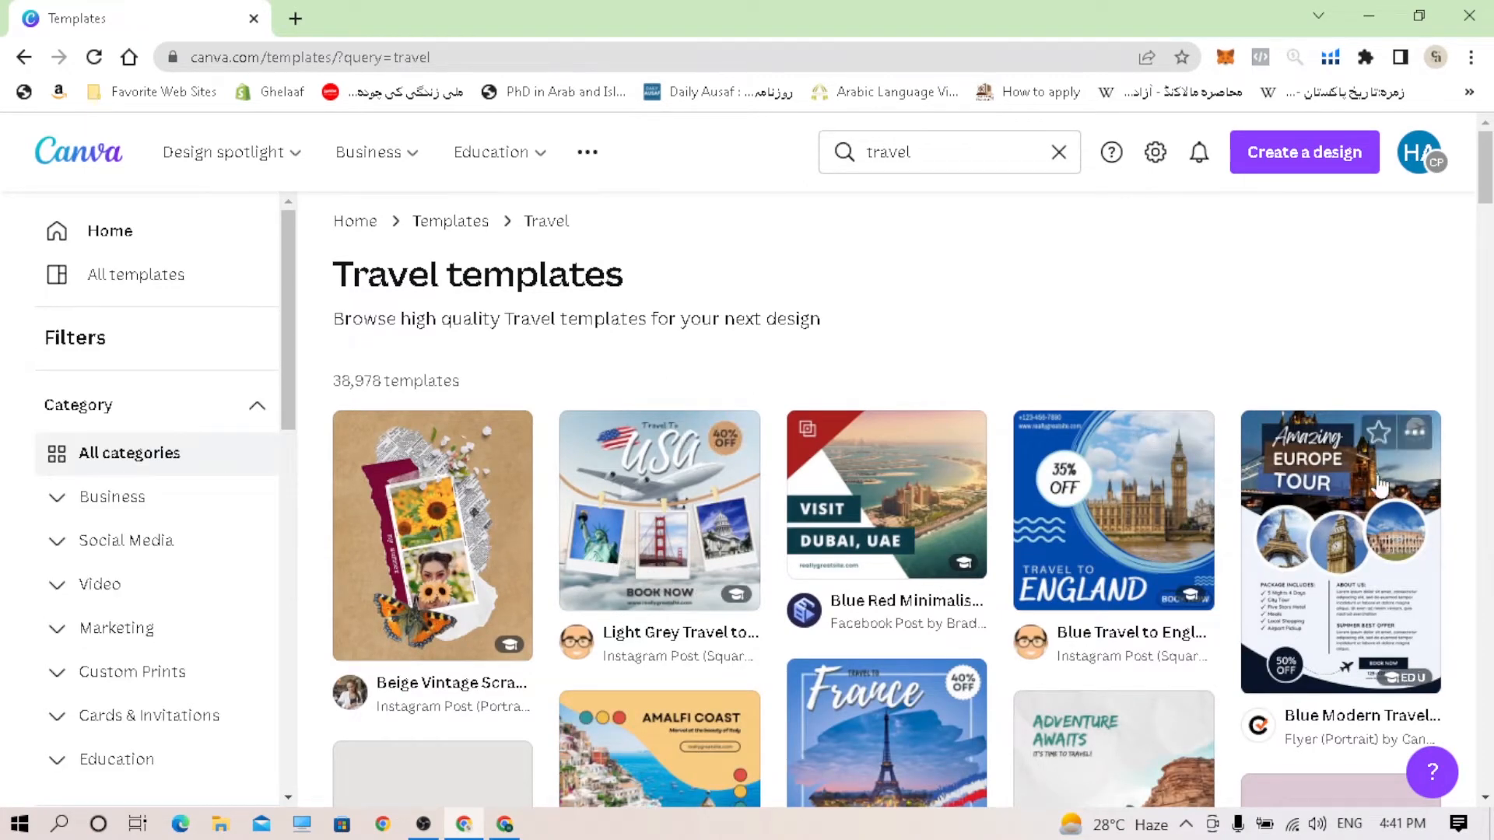
scroll(887, 498, down, 5)
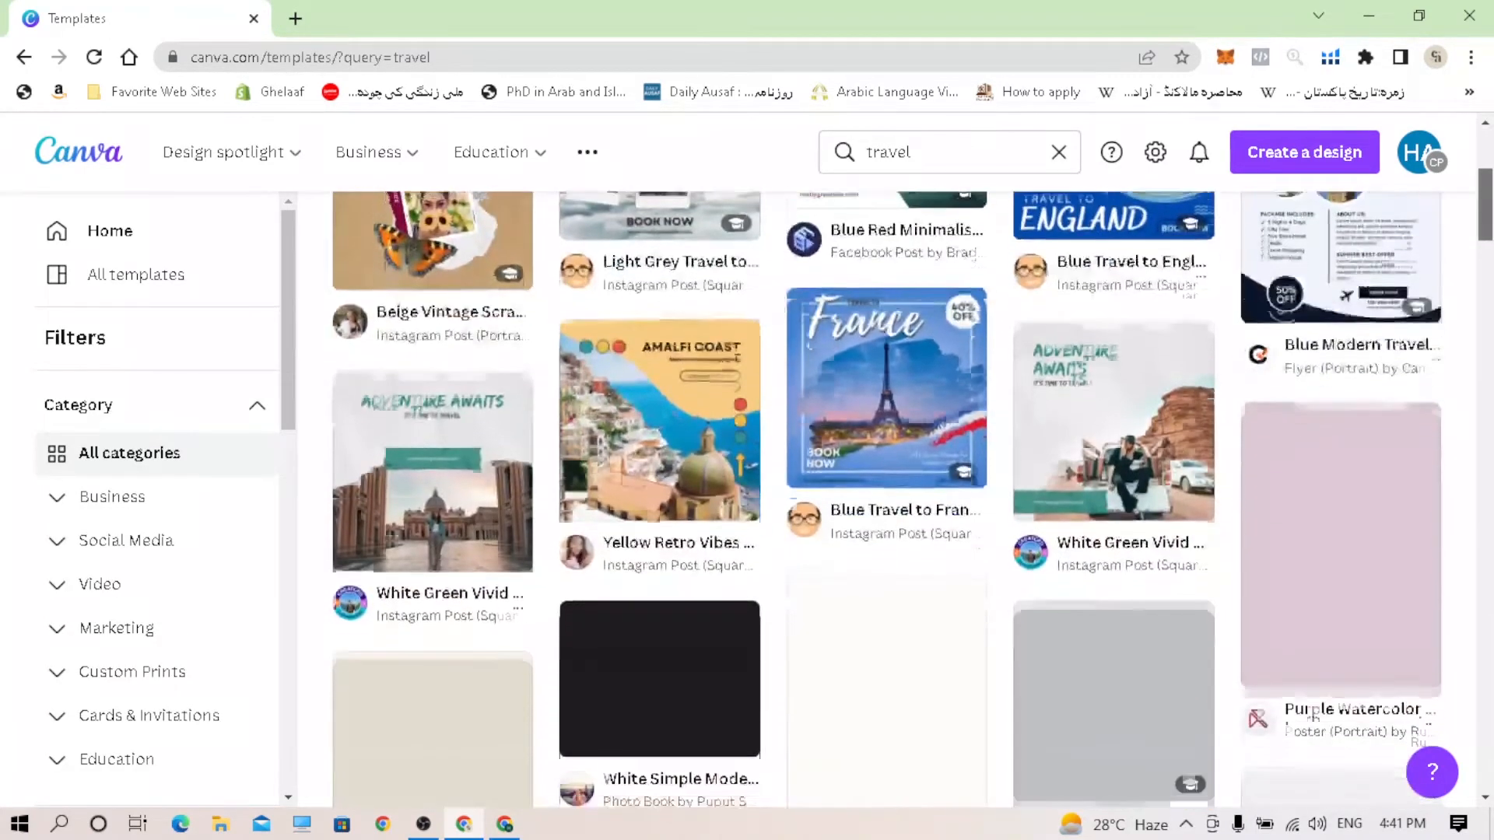
scroll(912, 484, up, 1)
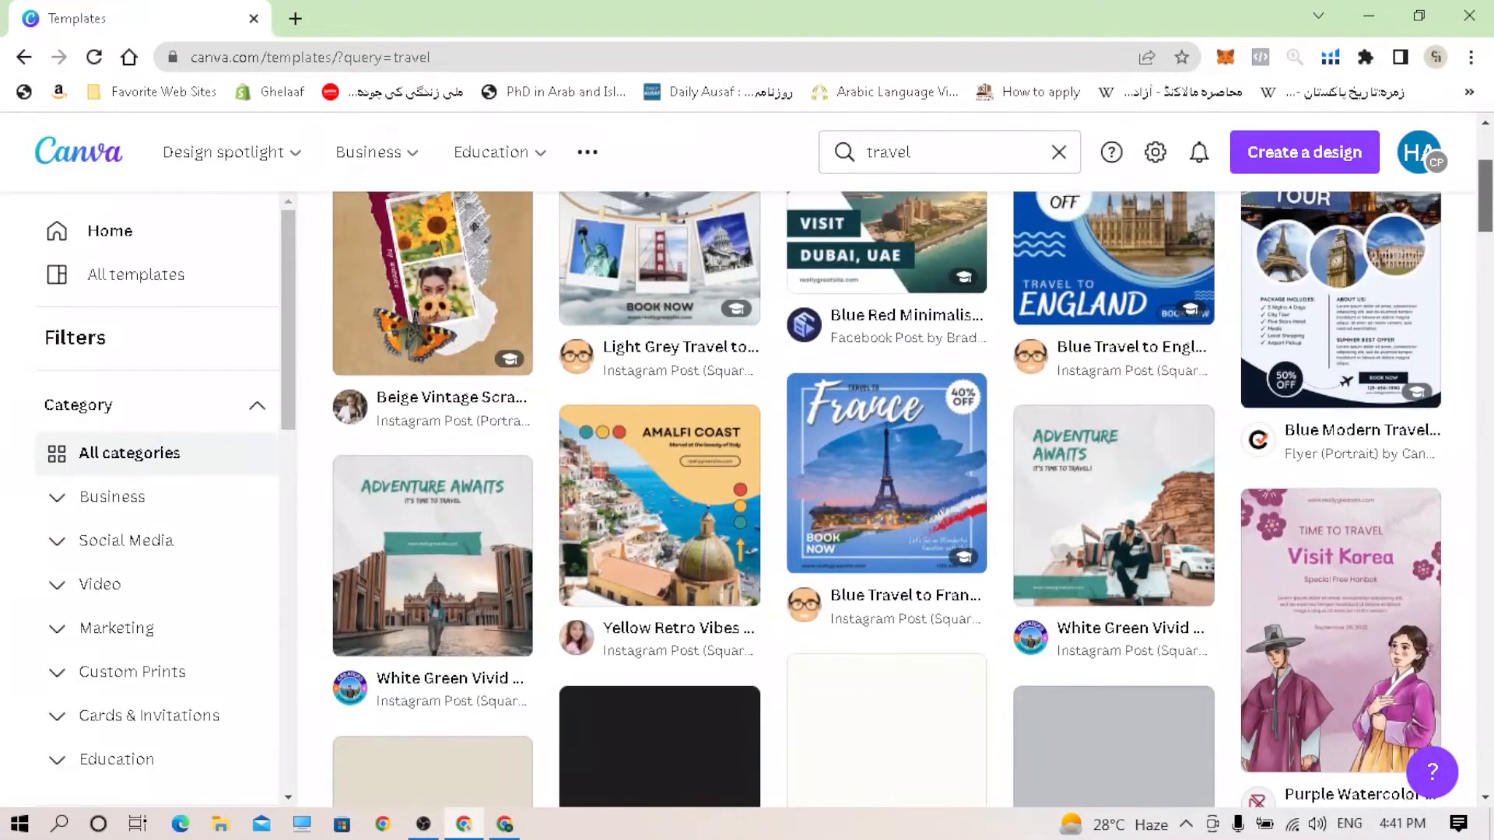
scroll(913, 500, up, 1)
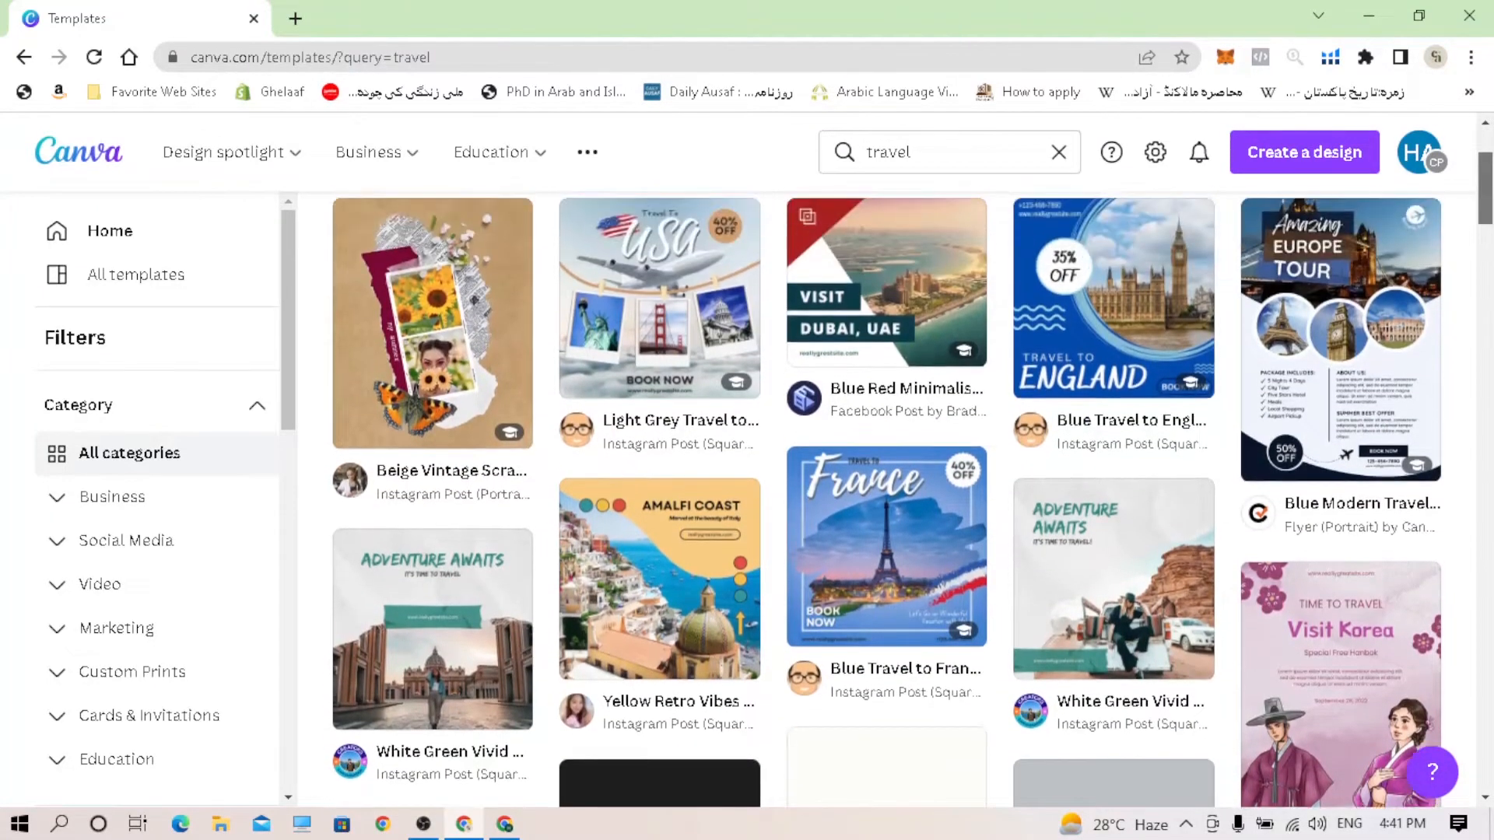
scroll(913, 498, up, 1)
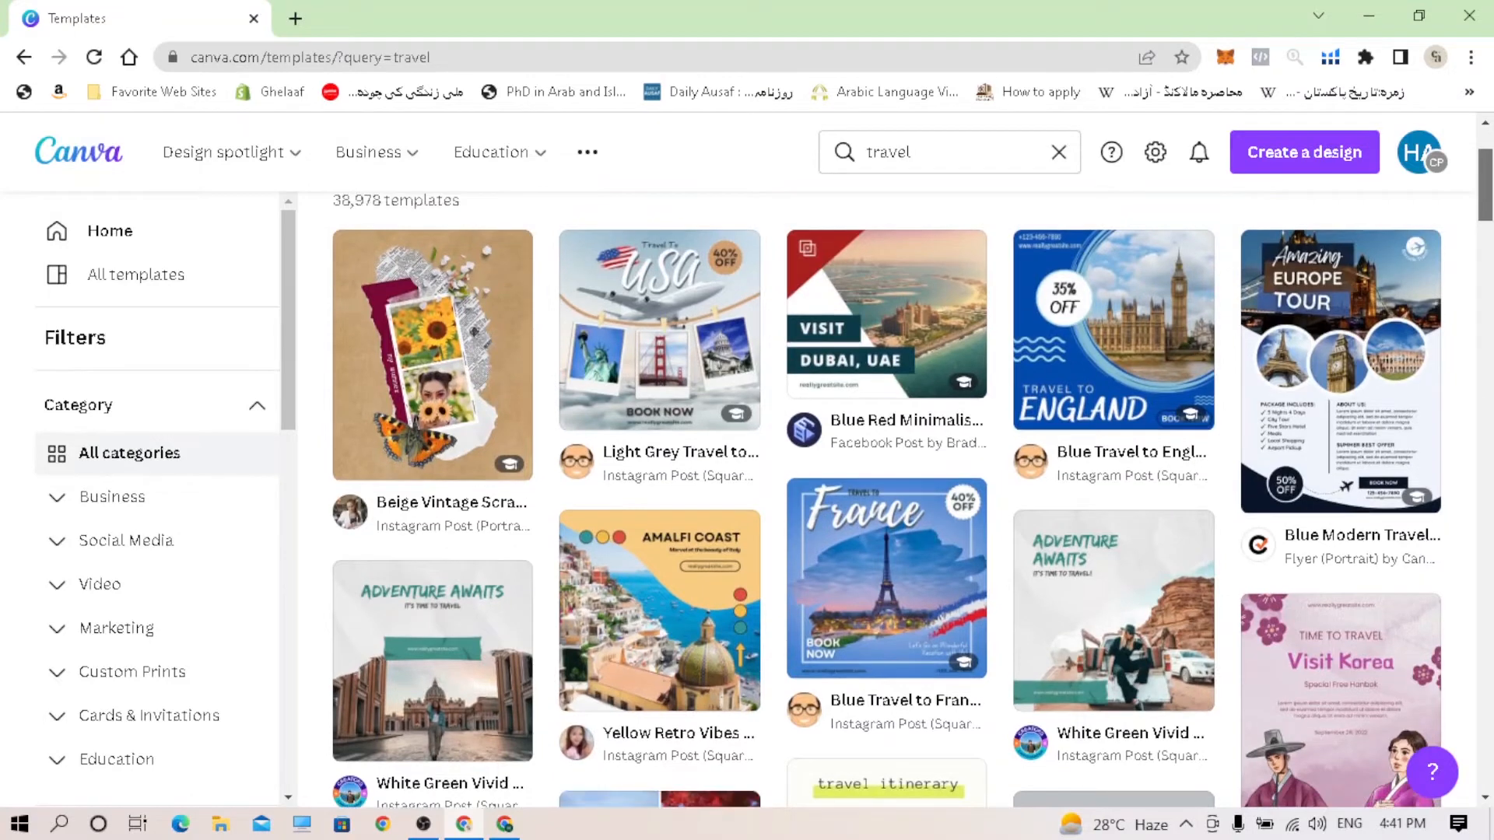
scroll(913, 498, up, 1)
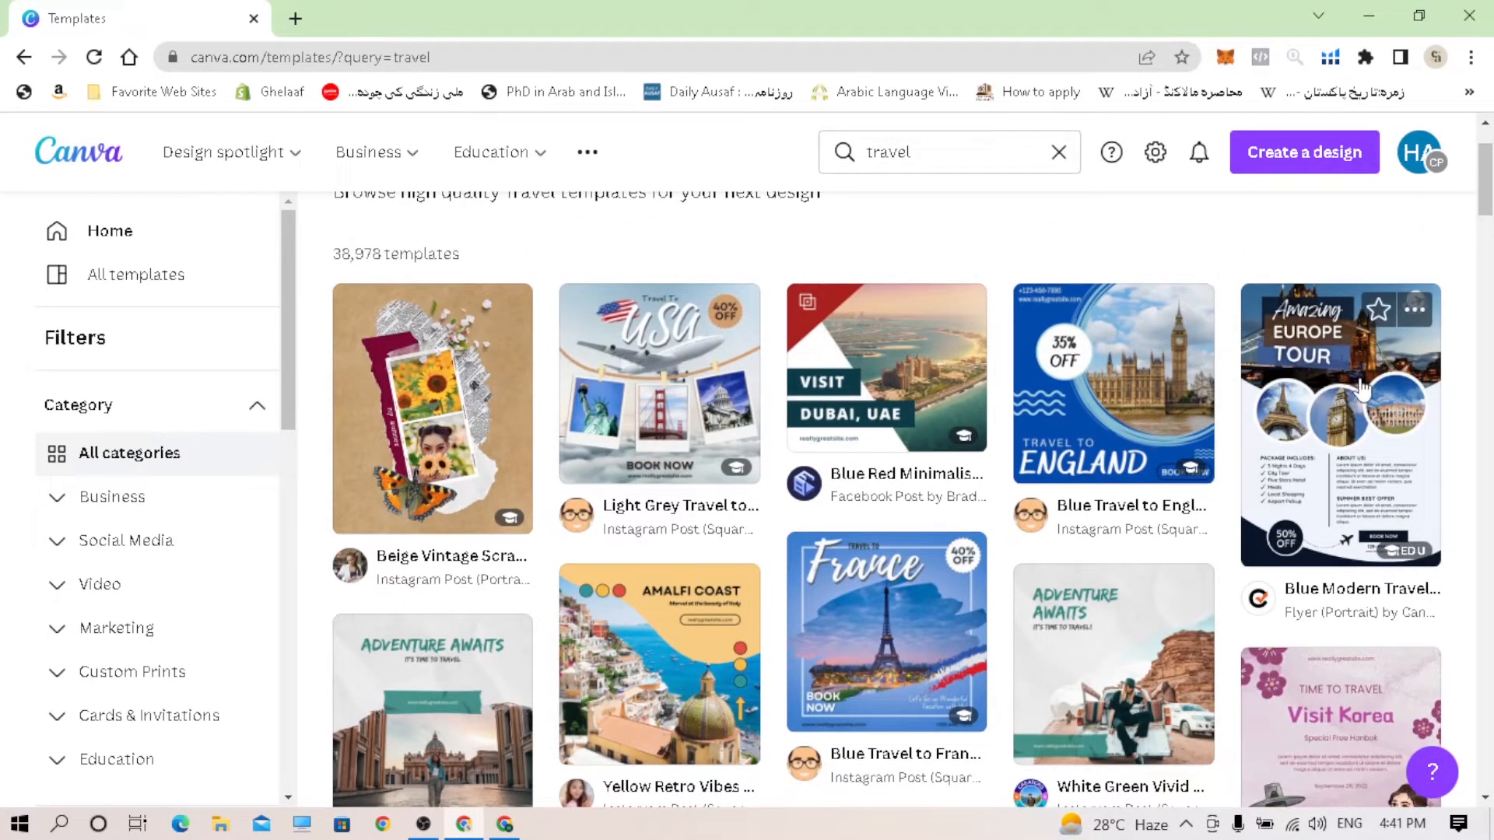
mouse_move(715, 471)
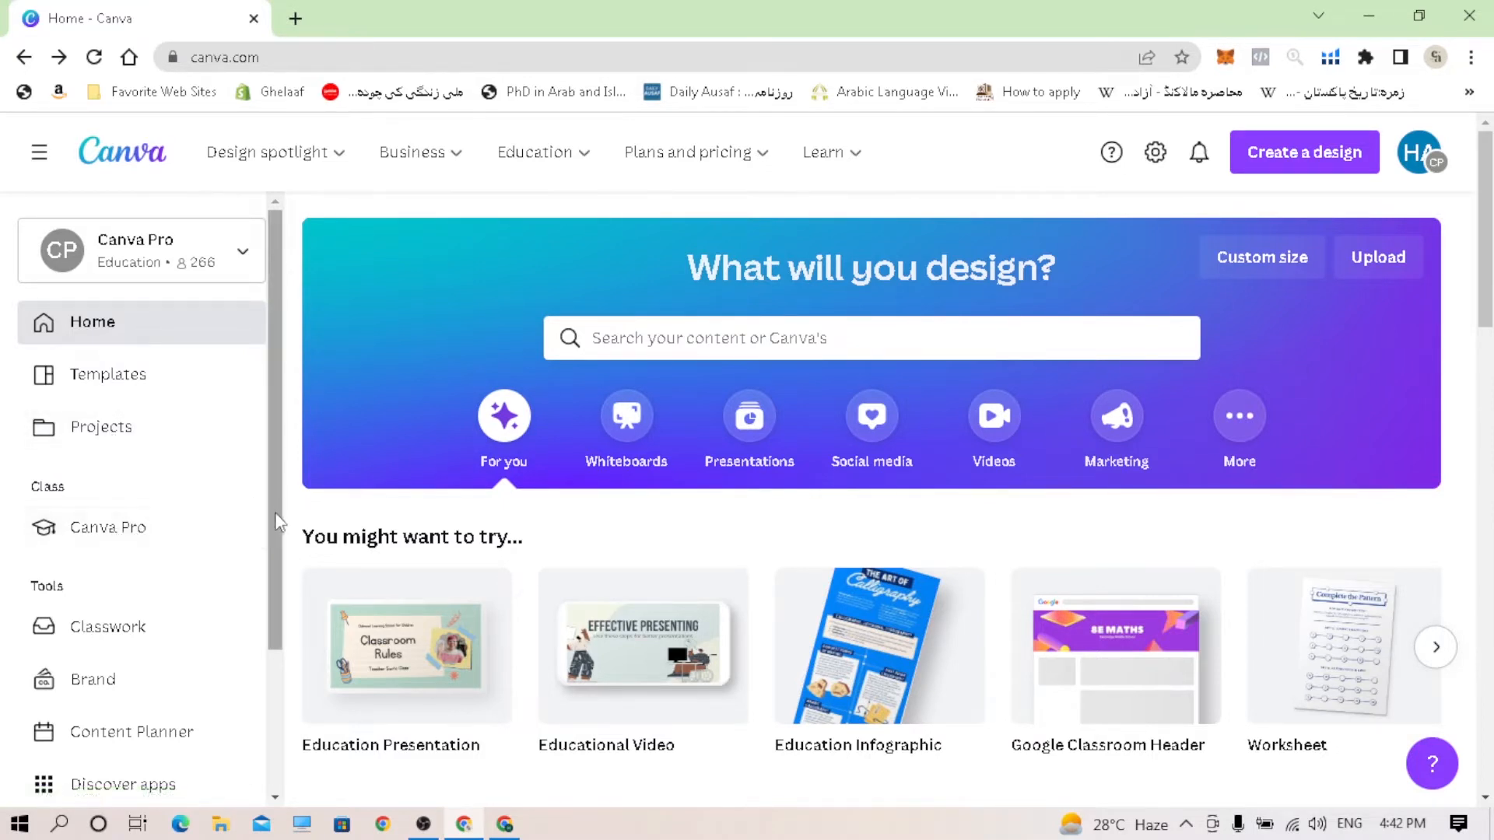
Step: Search the templates for "youtube thumbnail" and open the purple "Fast Ways to Make Money at Home" template for editing
drag(274, 512, 305, 339)
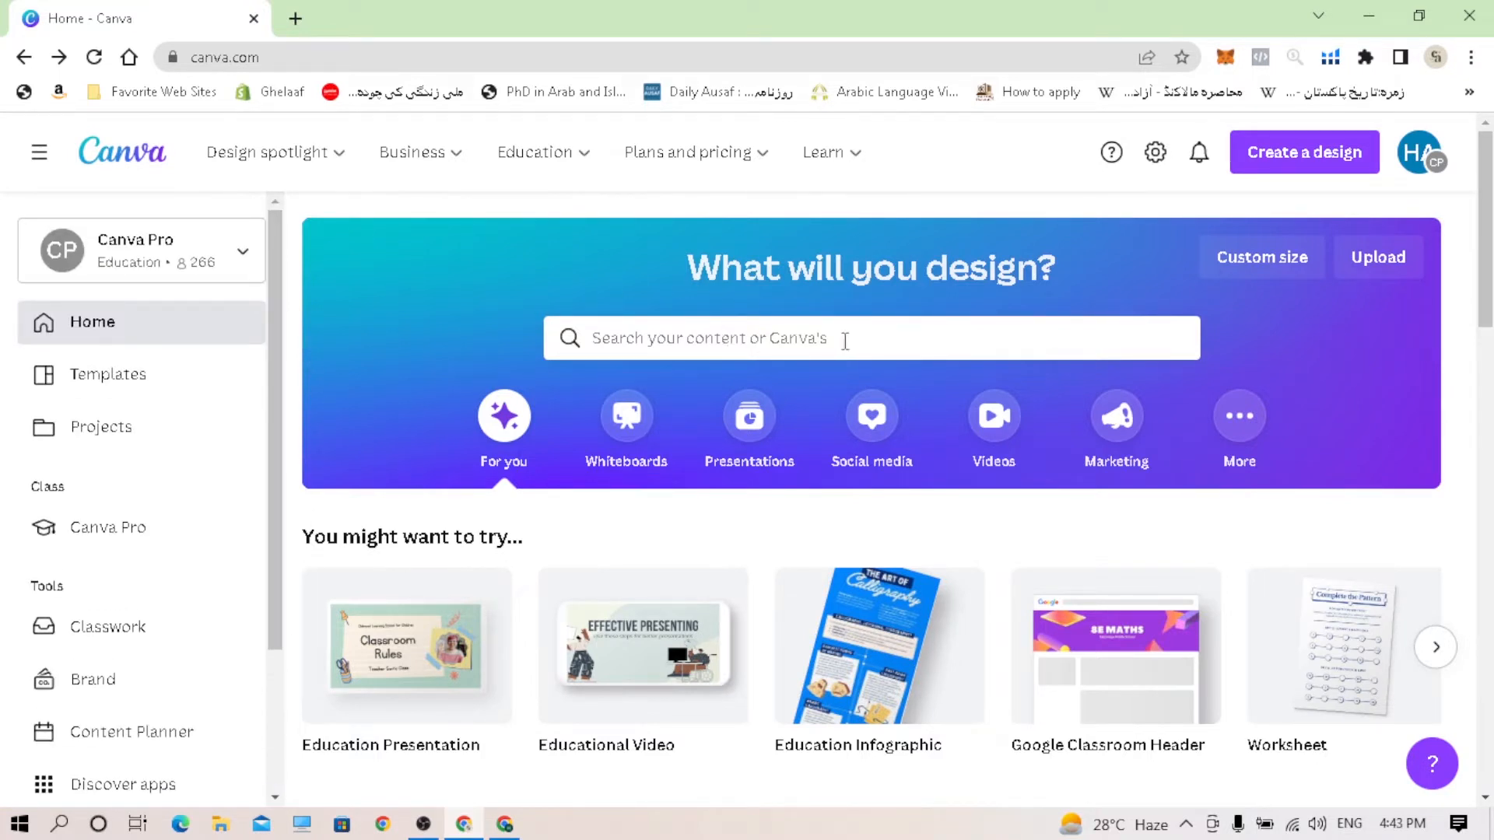
click(787, 335)
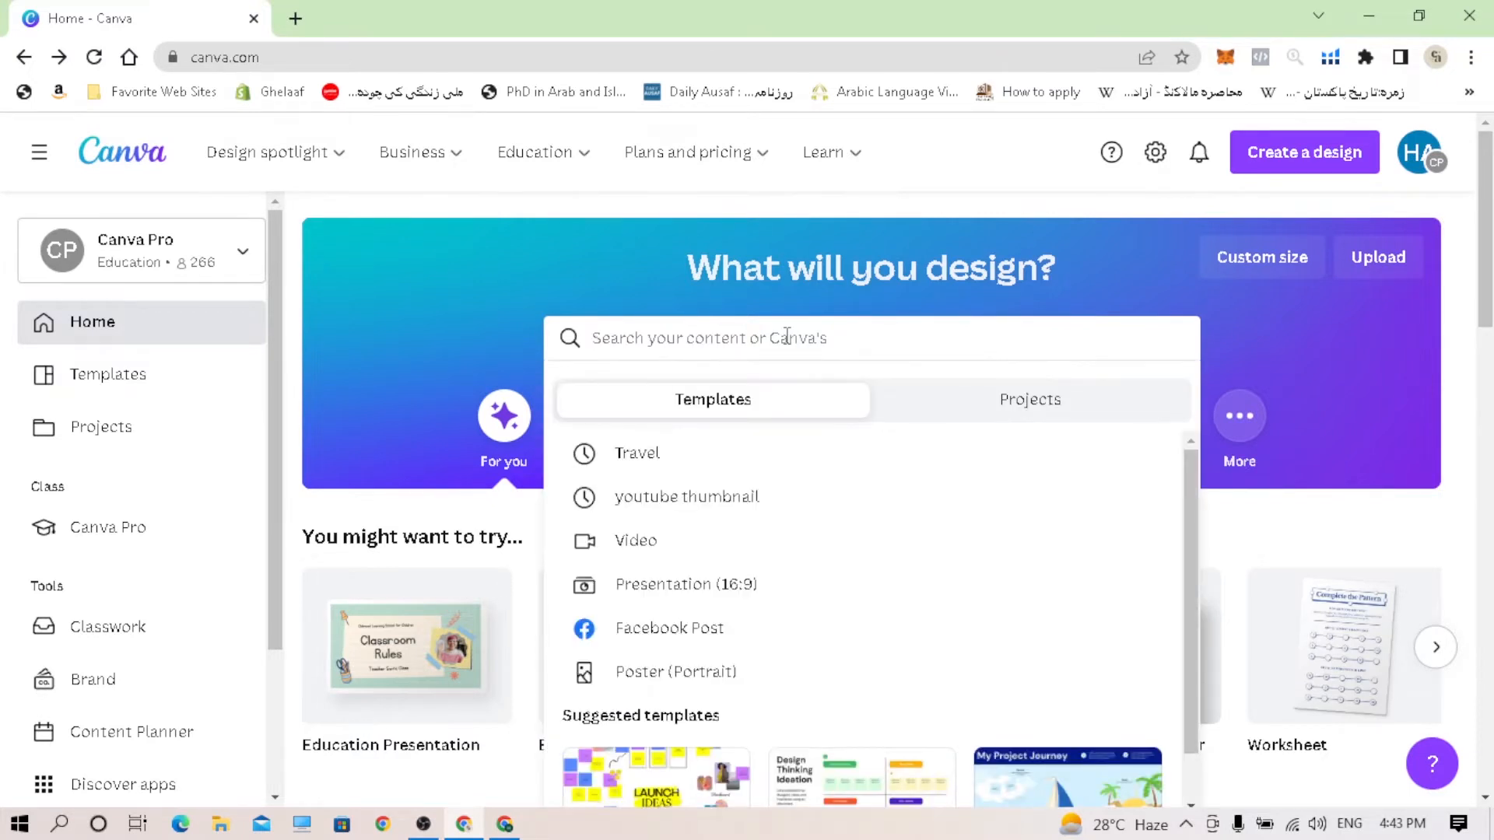
click(673, 502)
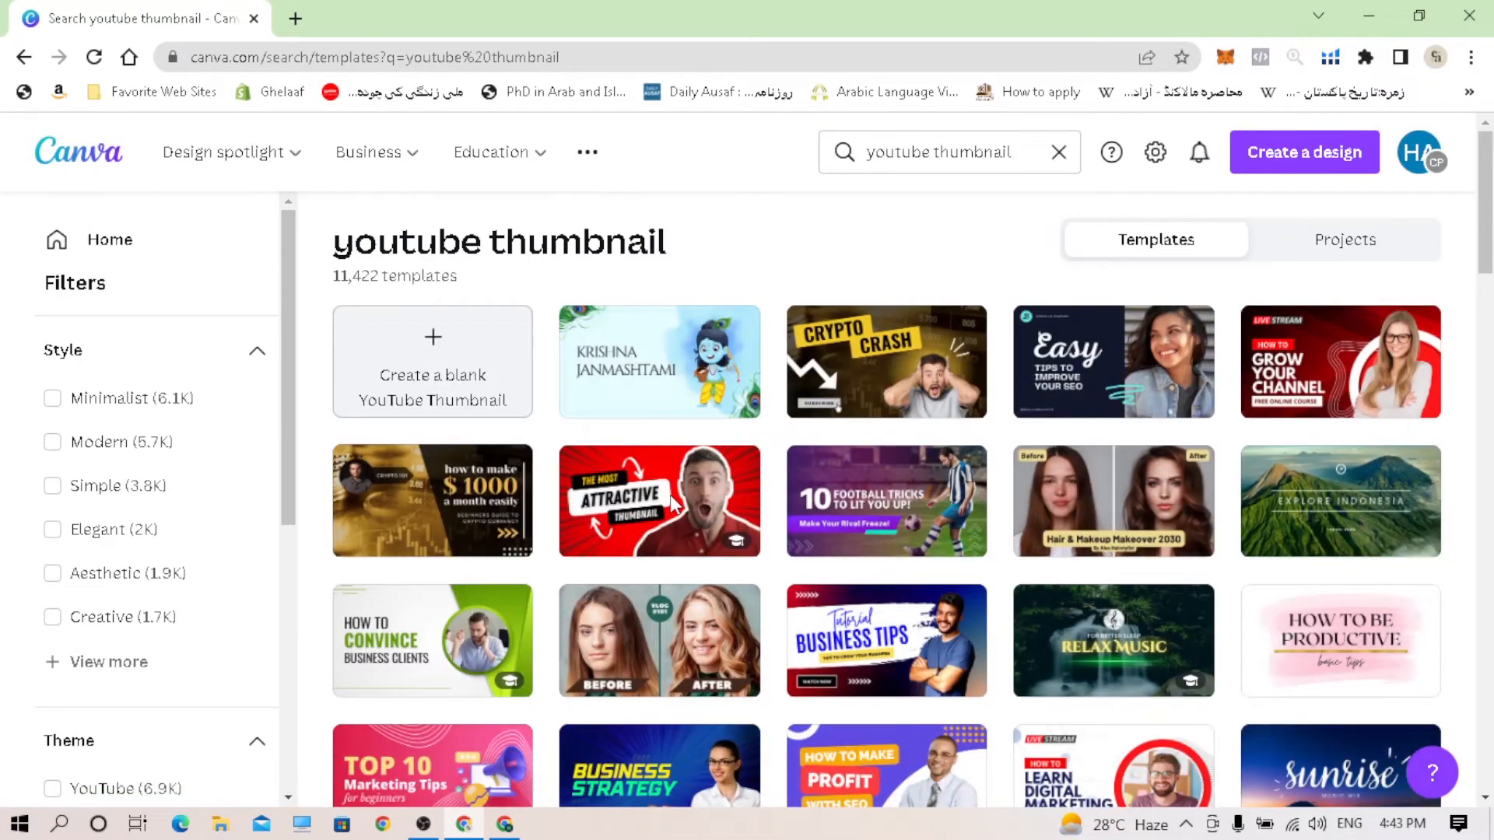
scroll(674, 505, down, 10)
scroll(913, 500, down, 1)
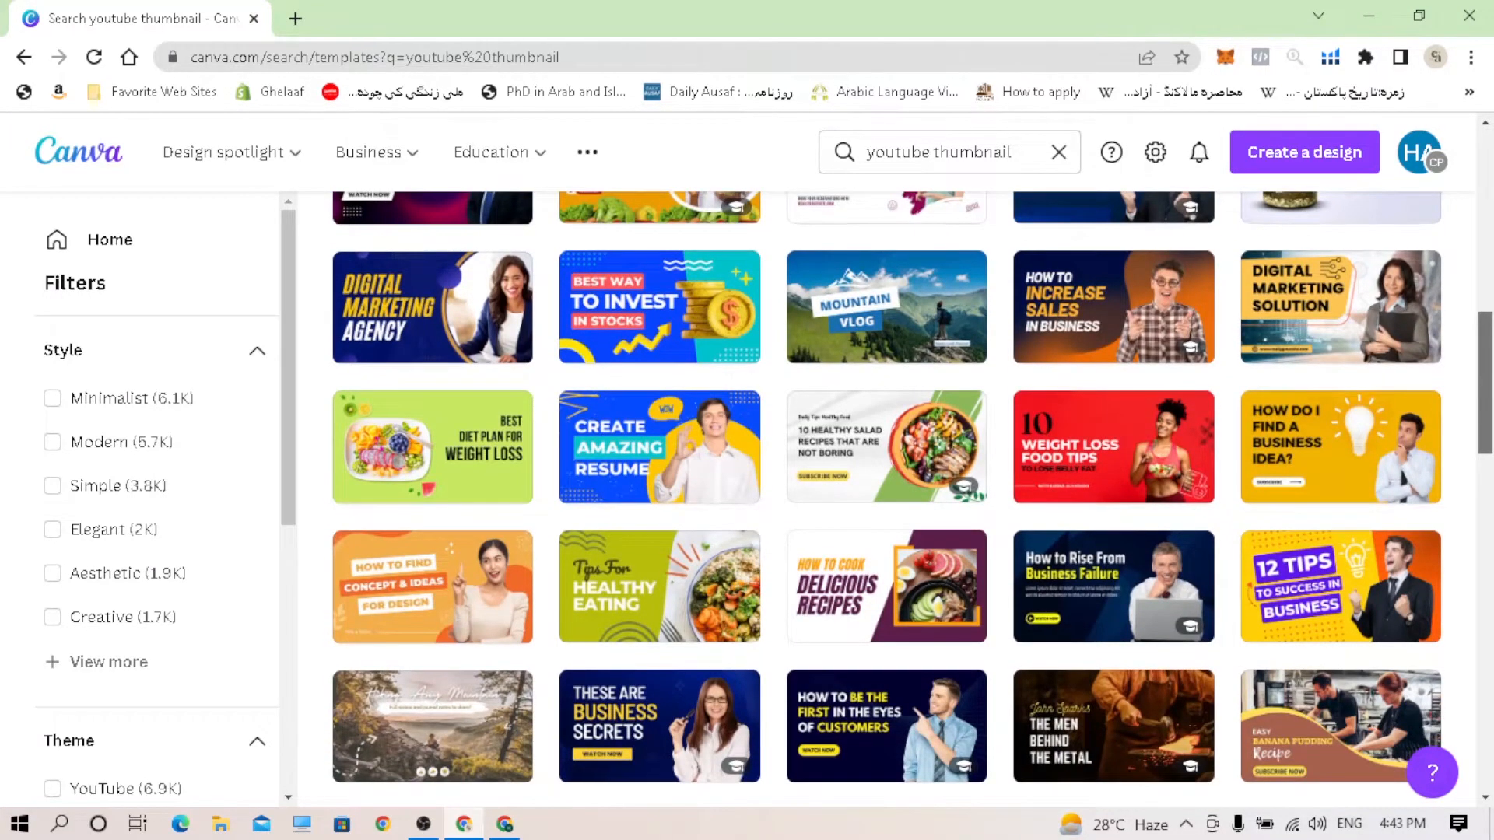
scroll(1490, 410, down, 1)
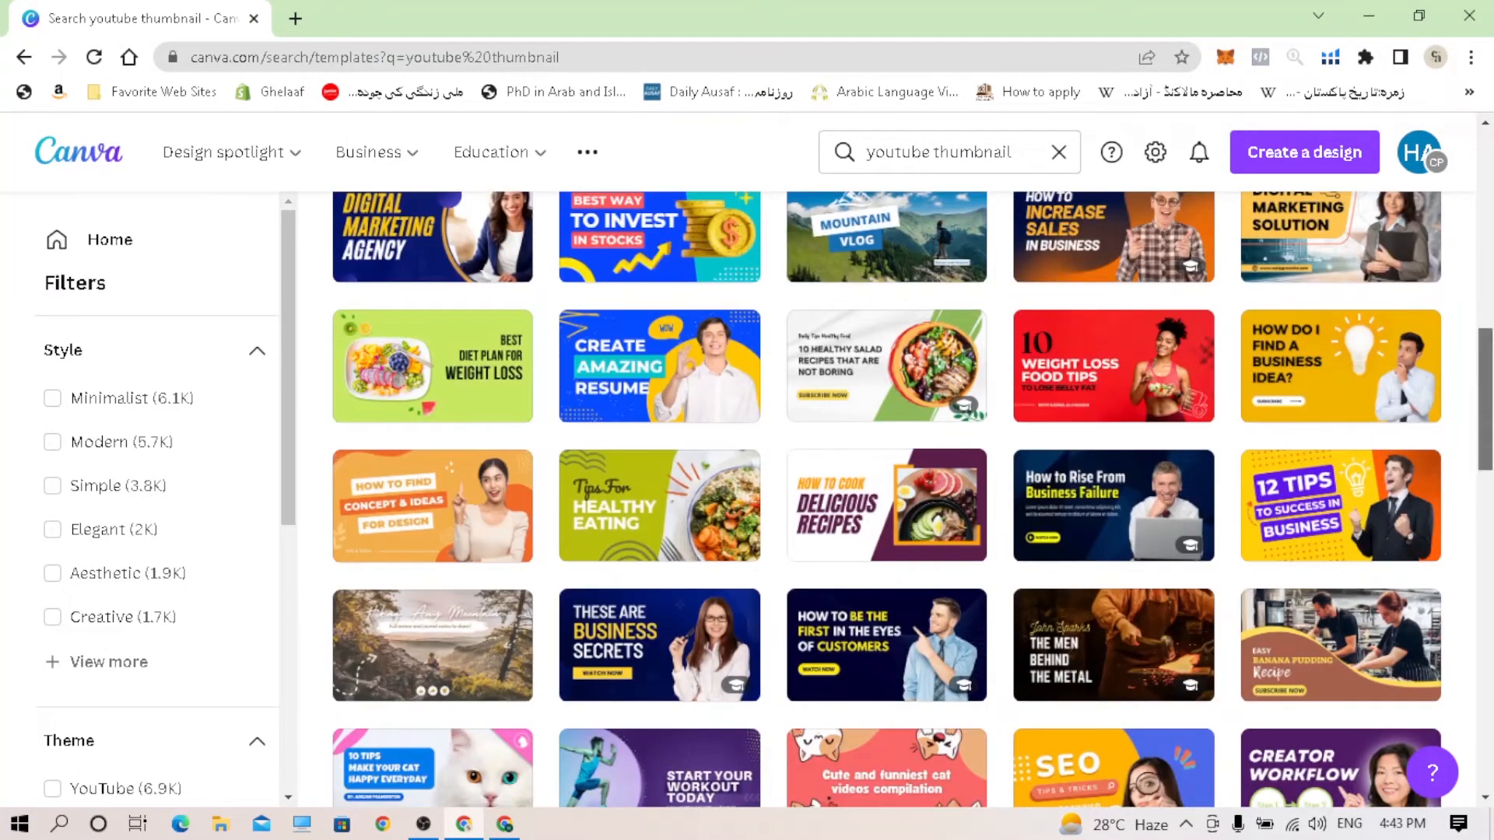
scroll(913, 500, down, 5)
scroll(912, 499, down, 2)
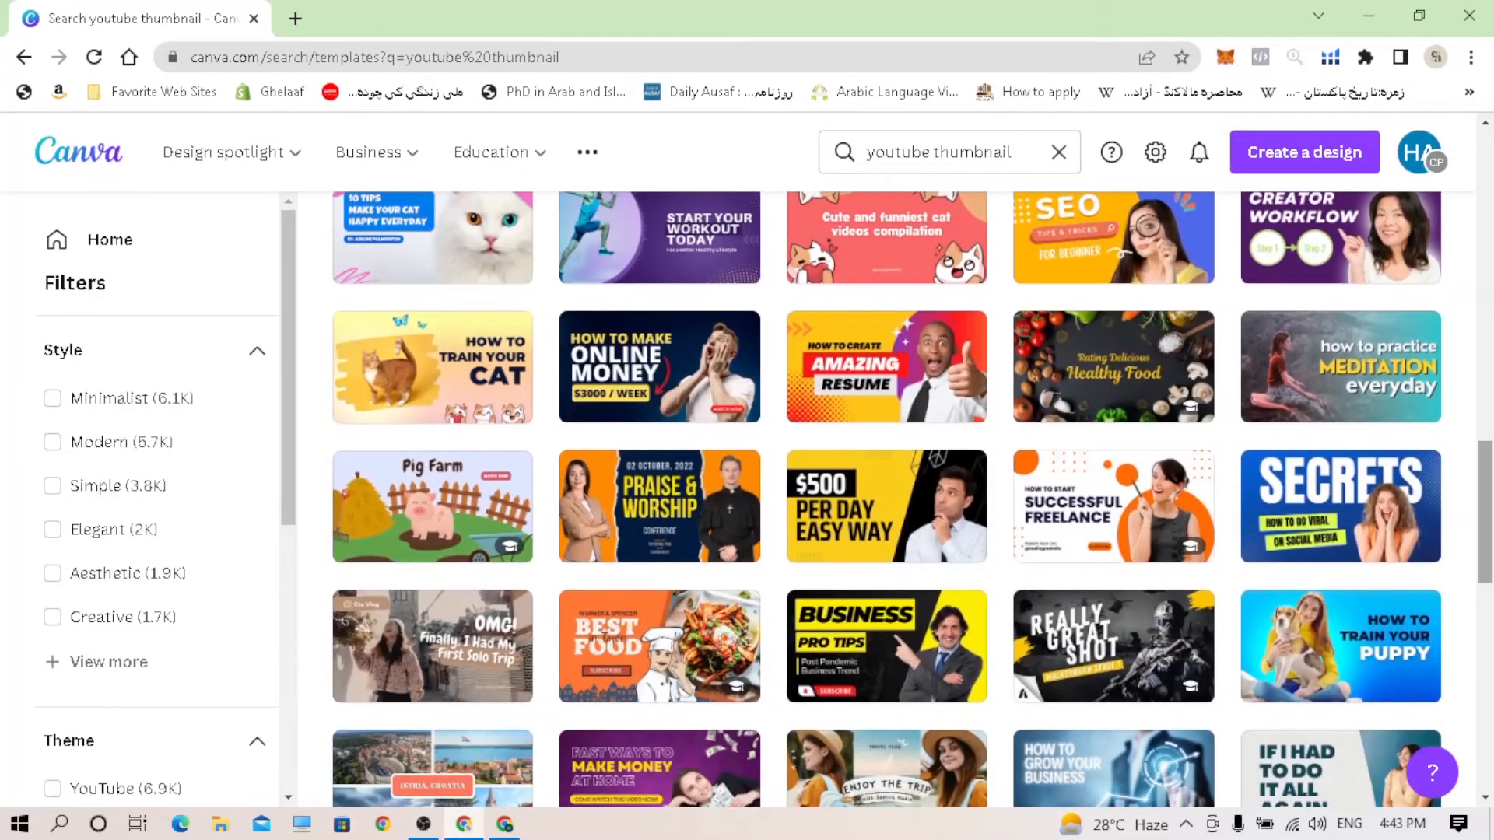
scroll(1490, 501, down, 1)
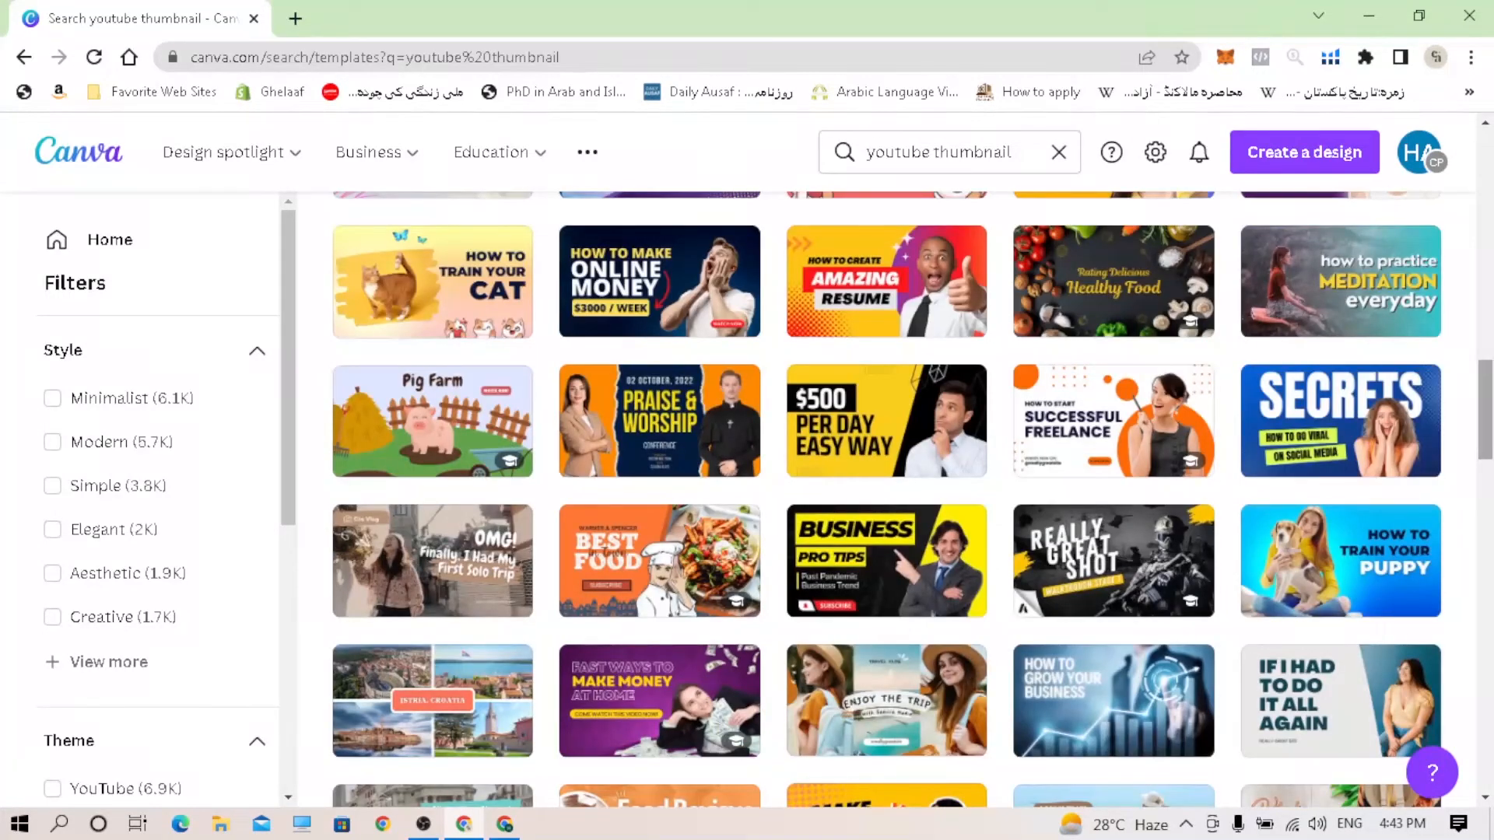
click(646, 692)
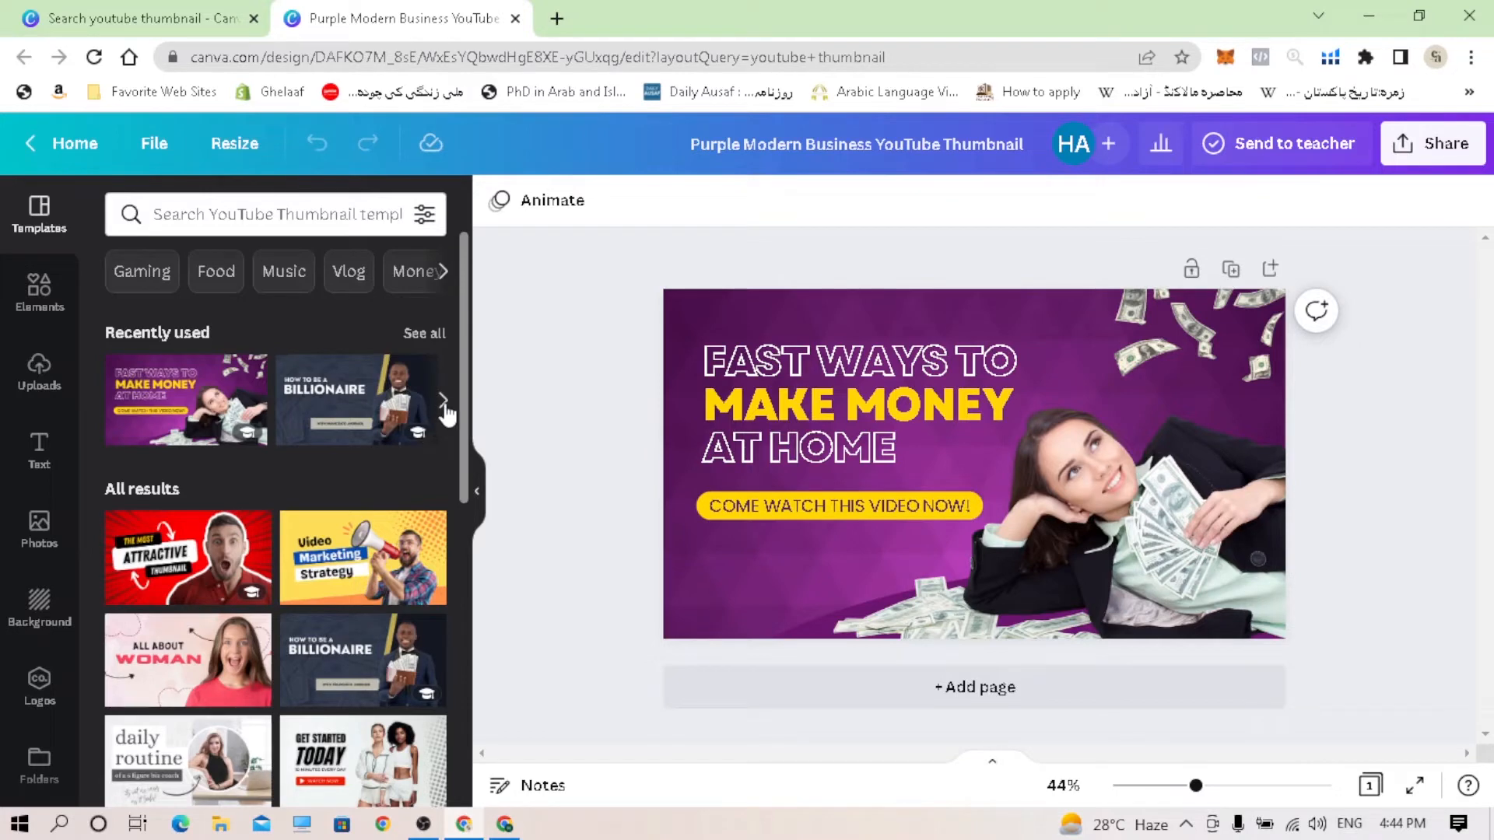
Step: Try the Garet font on the "MAKE MONEY" line and restore it to Garet ExtraBold
mouse_move(463, 387)
mouse_down()
mouse_move(456, 490)
mouse_move(461, 380)
mouse_up()
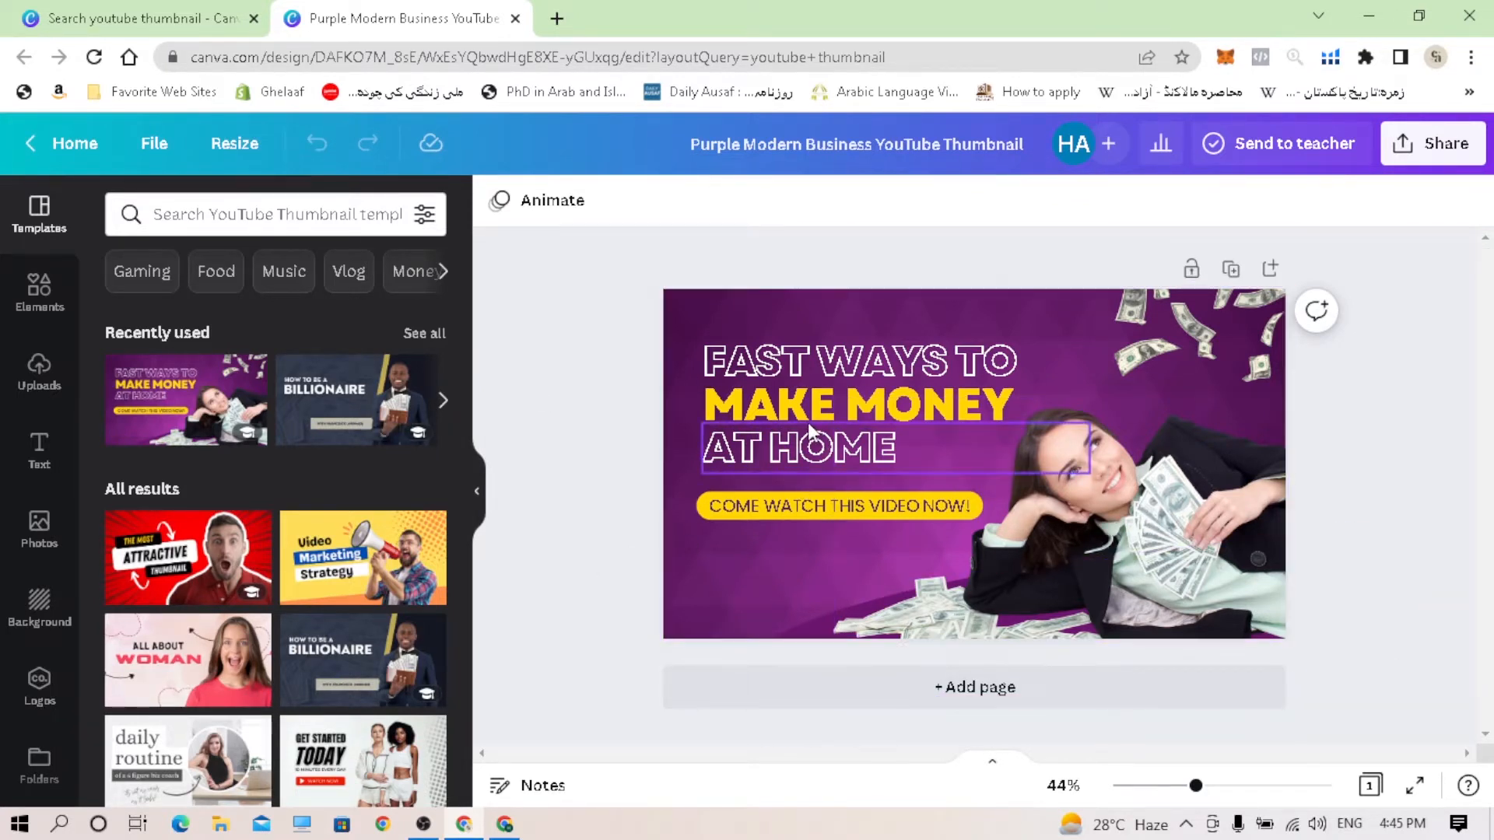
click(822, 363)
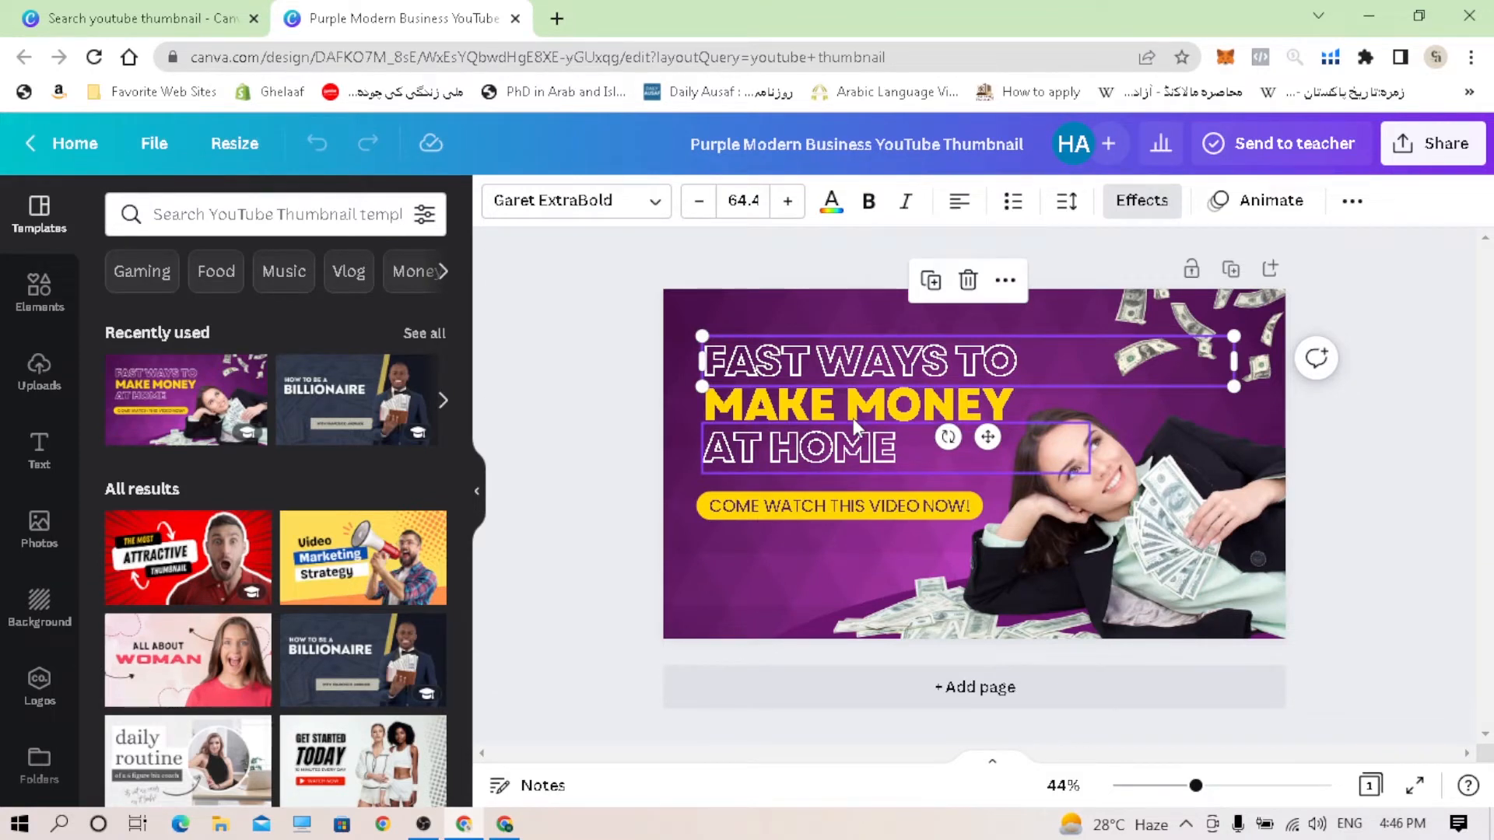
click(815, 409)
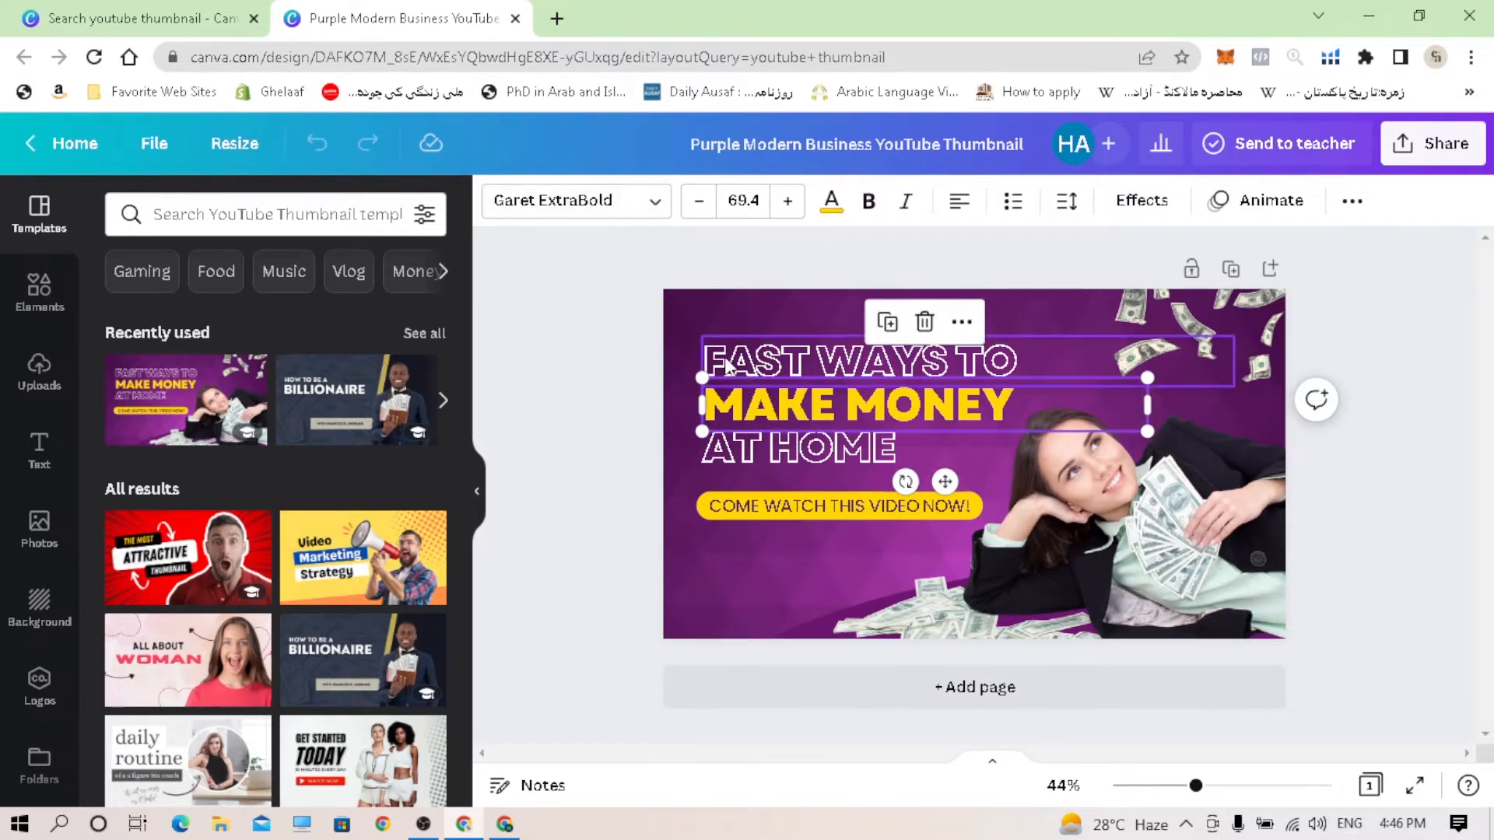
click(634, 209)
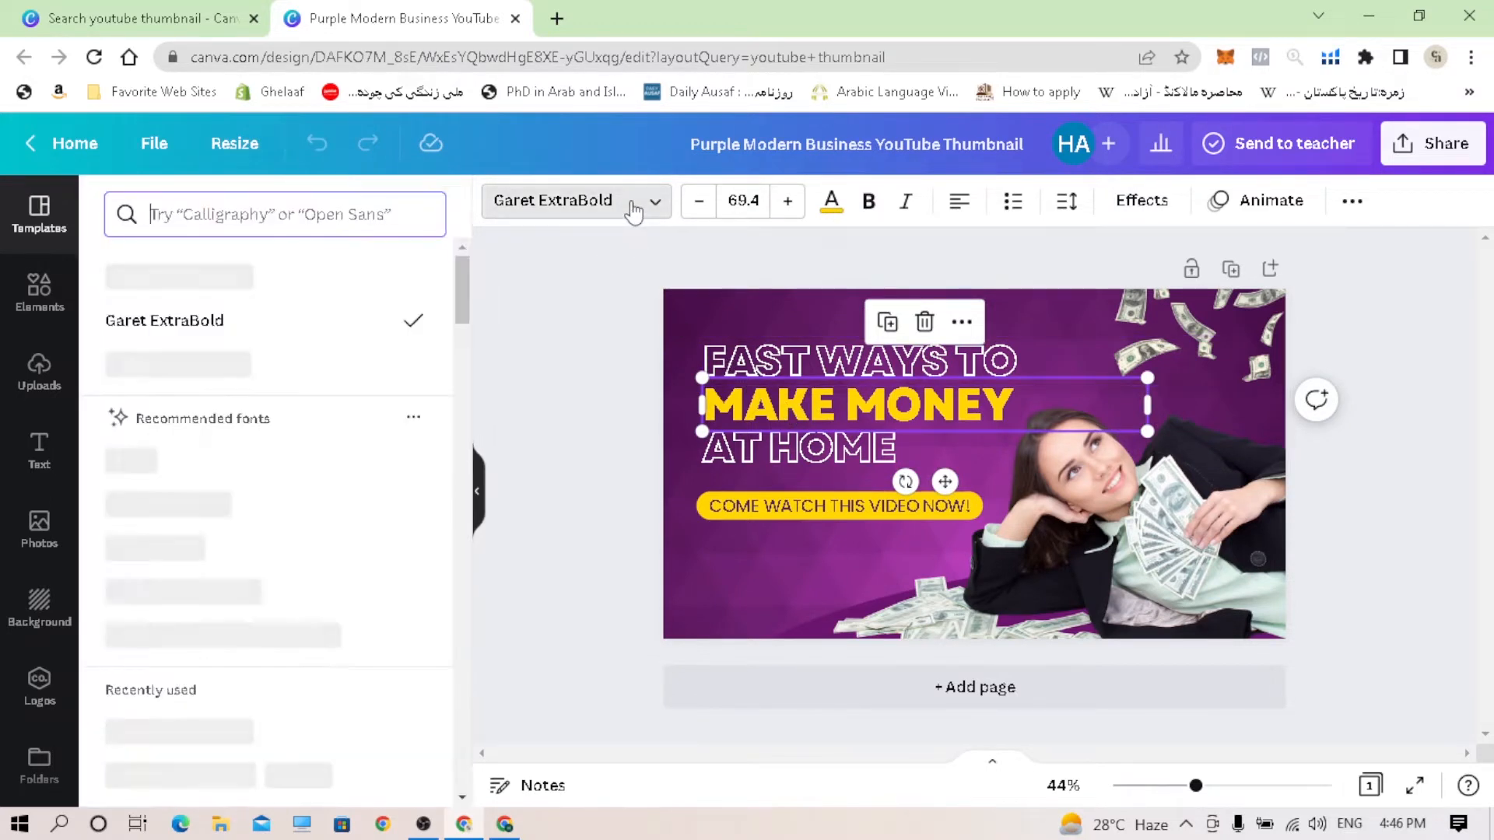
click(465, 288)
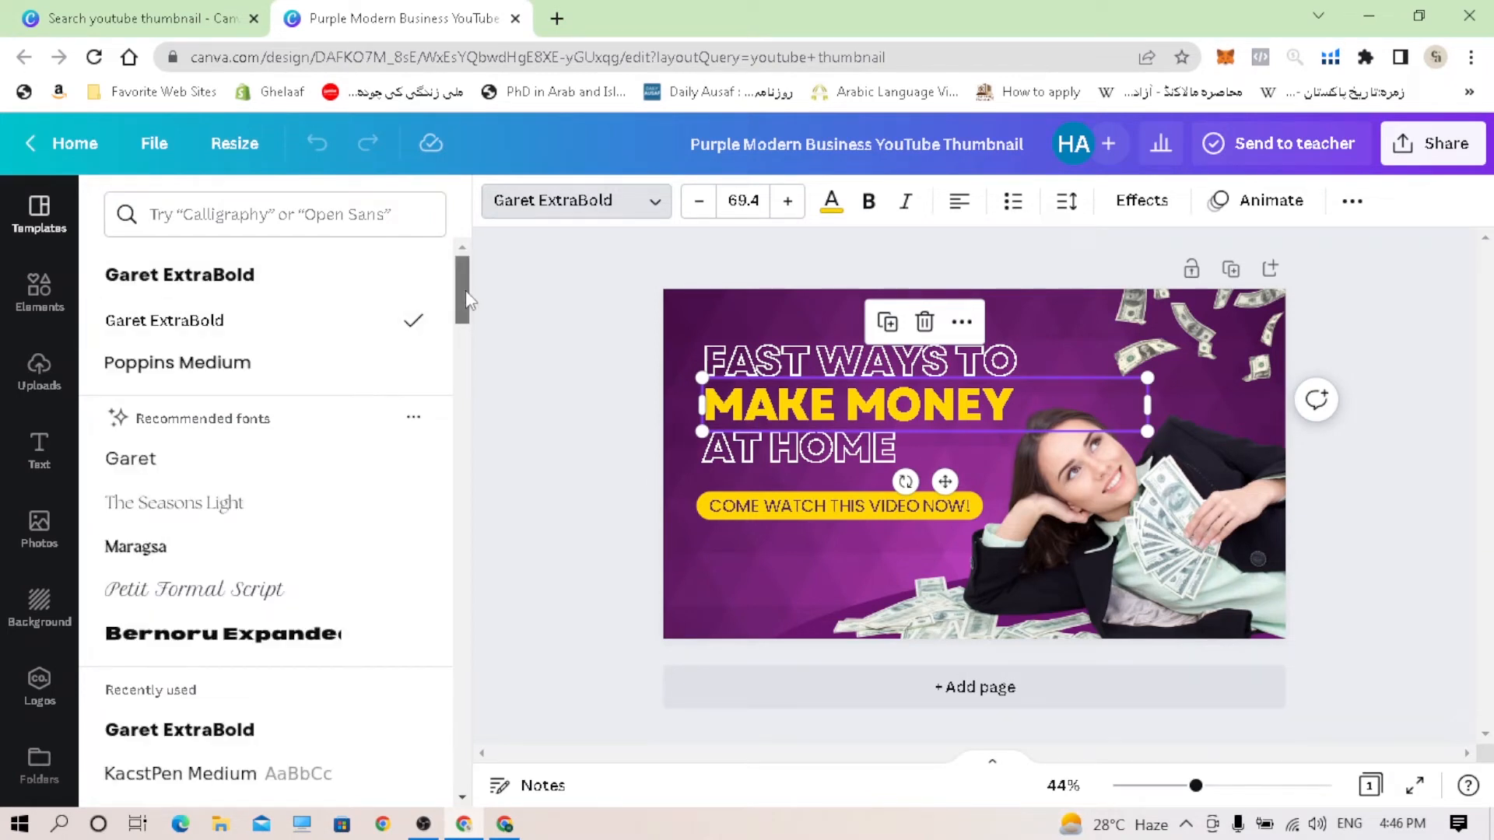
click(288, 216)
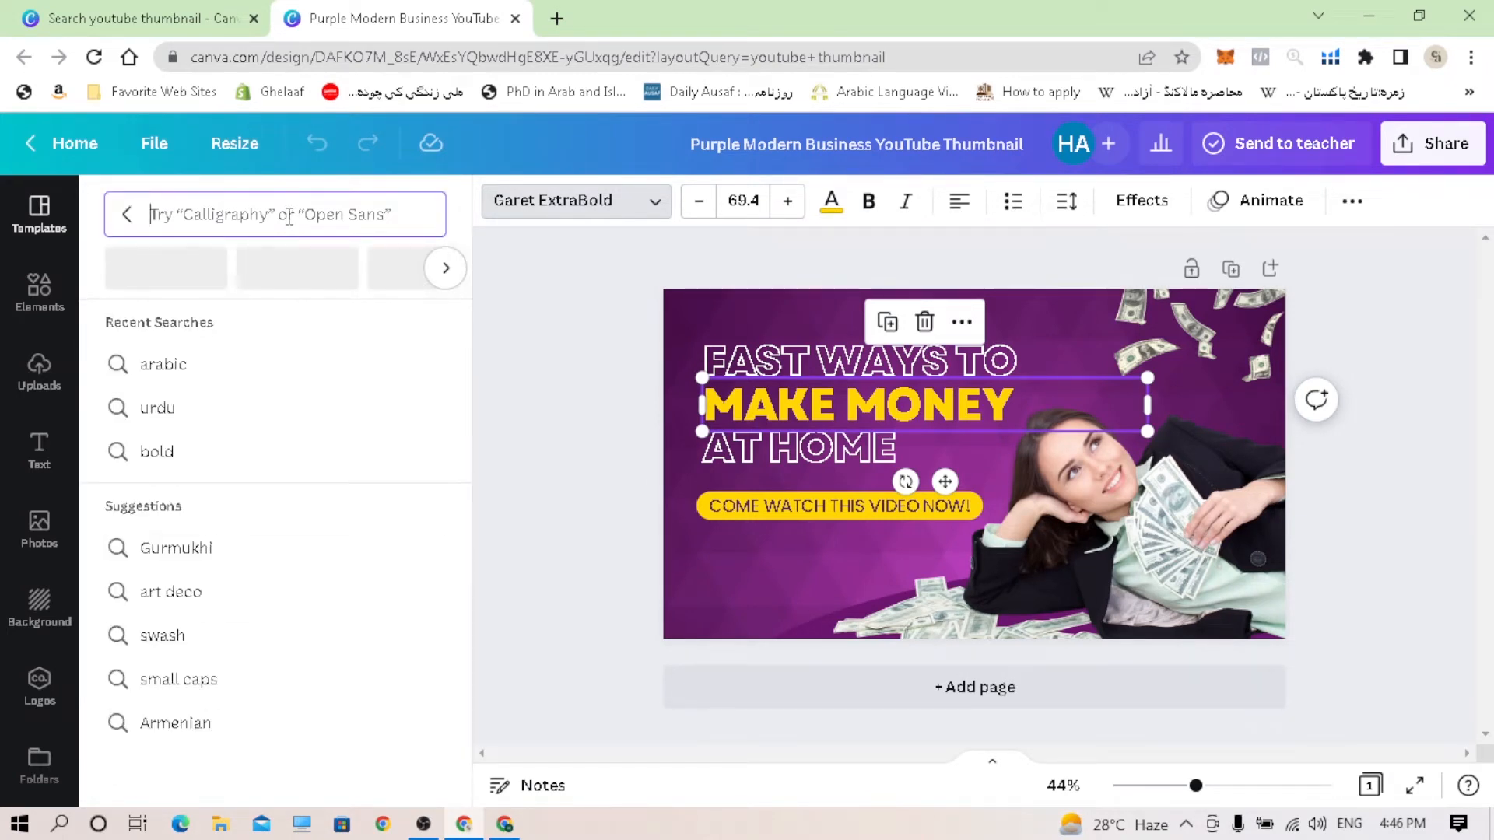
click(127, 215)
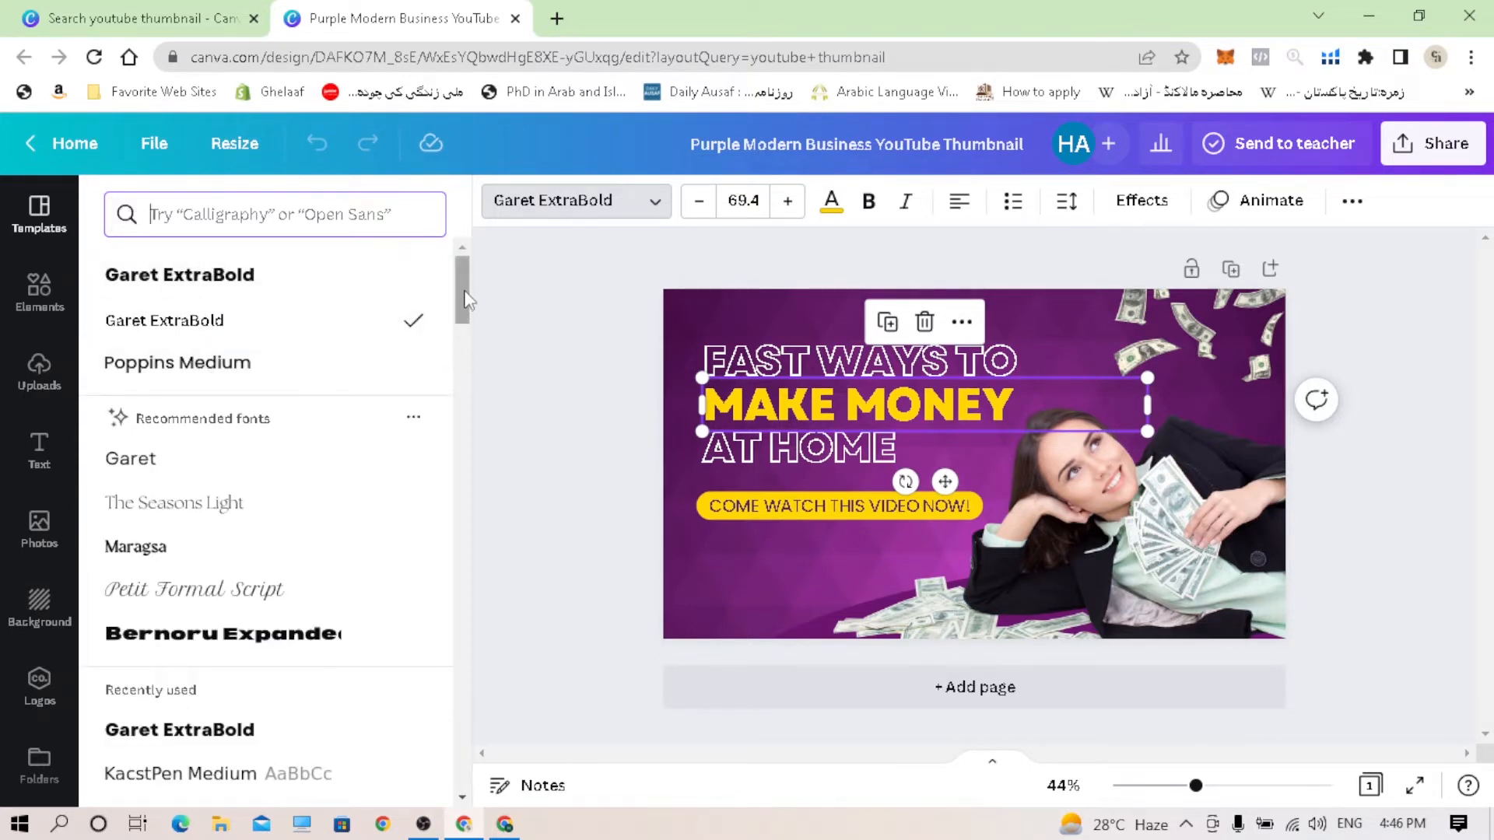
scroll(461, 336, down, 4)
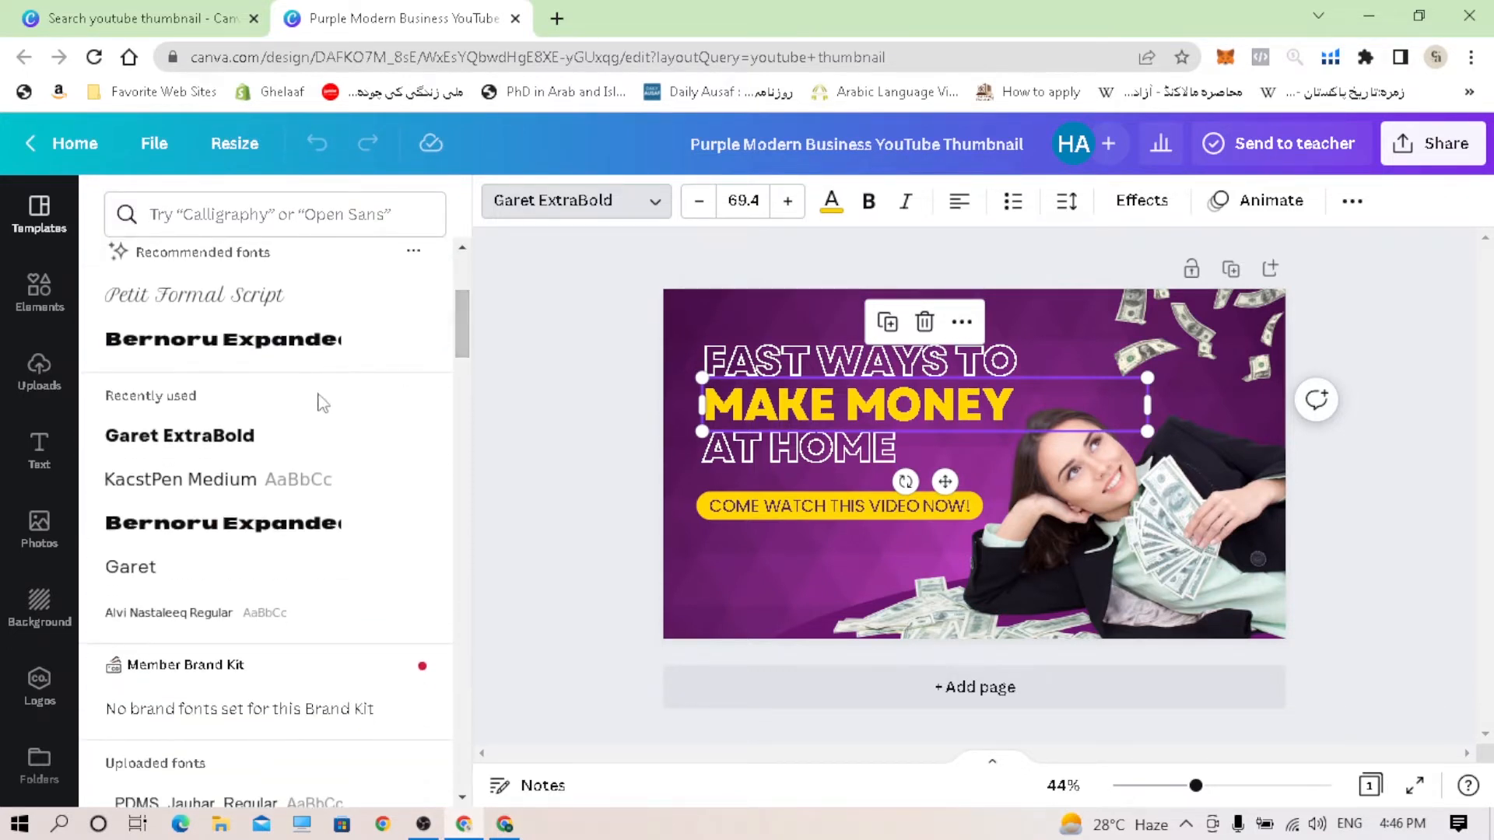
click(237, 435)
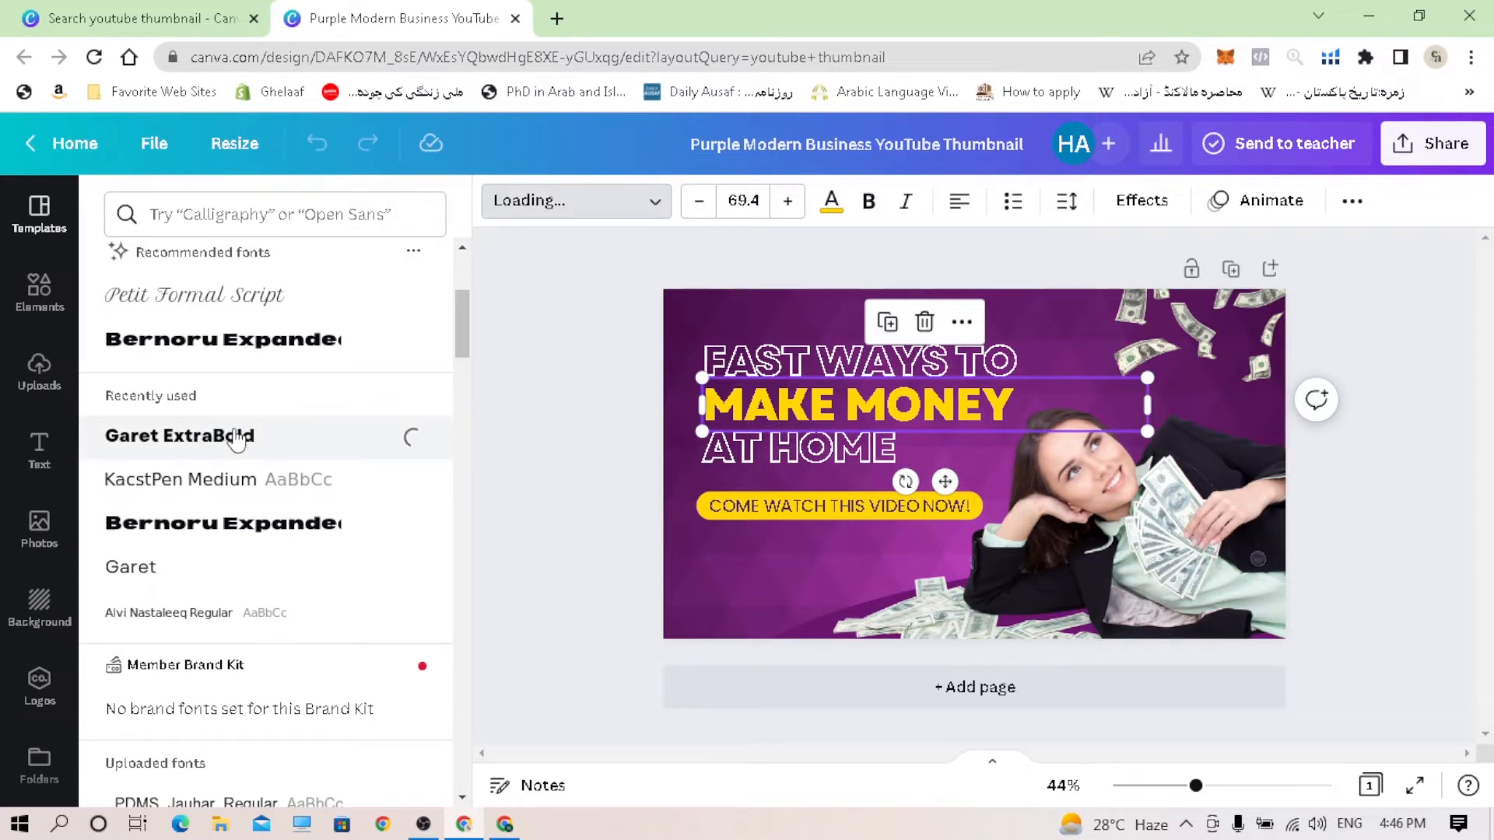
click(188, 575)
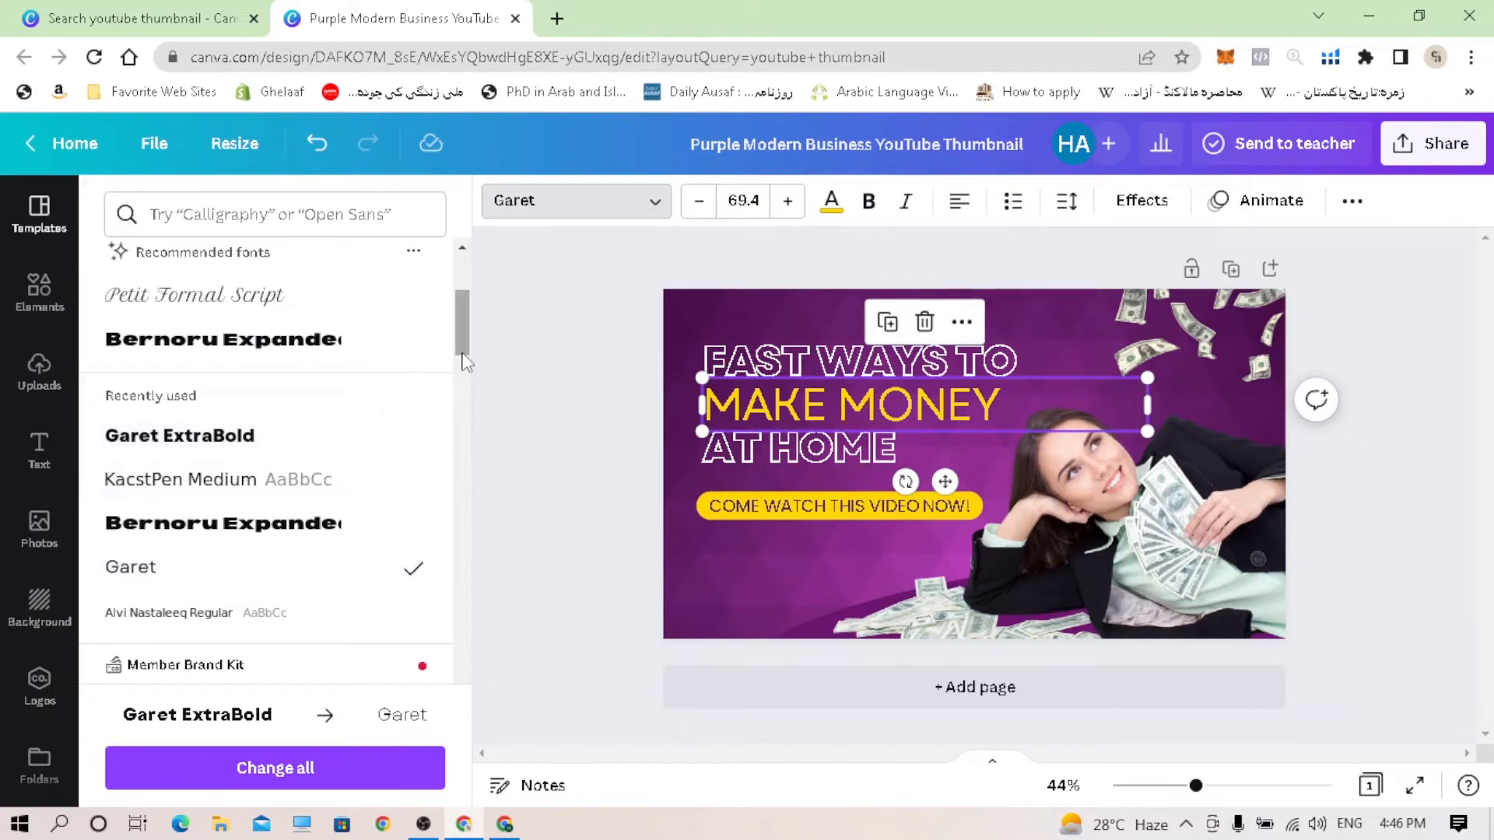
drag(460, 316, 477, 267)
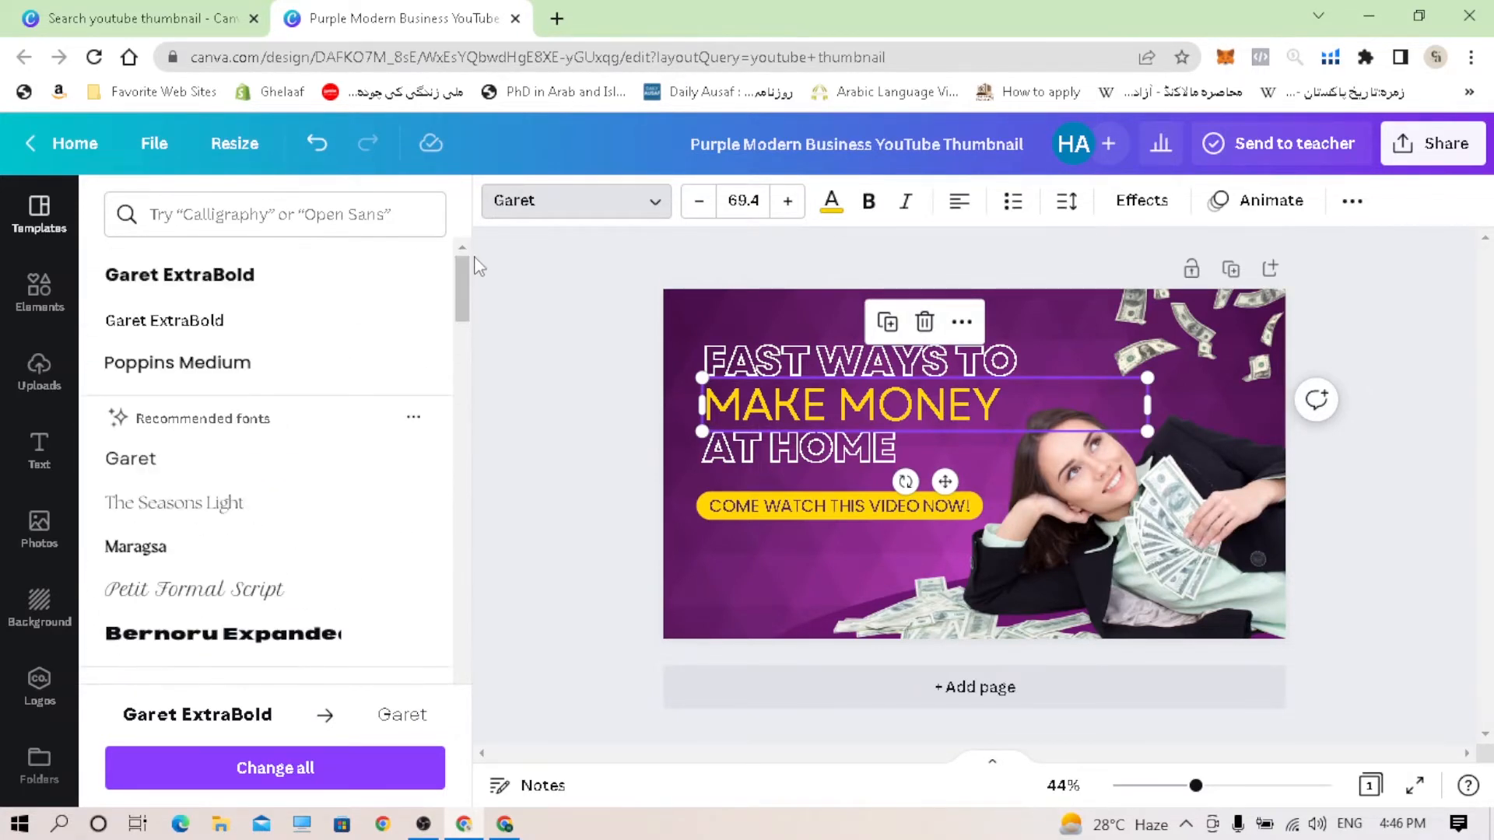
click(201, 285)
Step: Replace the heading text "FAST WAYS TO" with "METHODS OF" and change "MAKE" to "MAKIN" in the yellow line below it
click(773, 361)
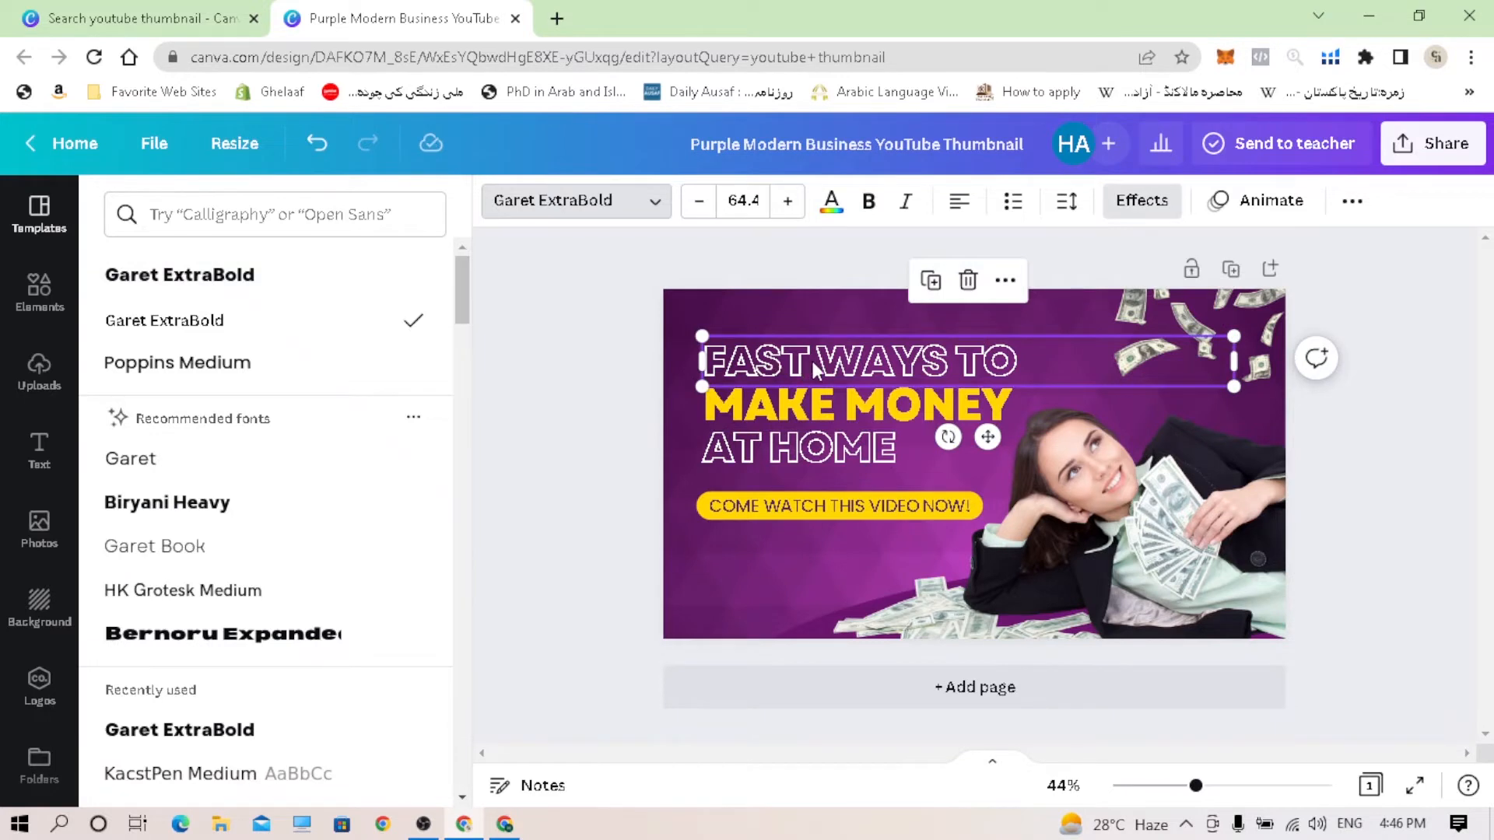
double_click(812, 361)
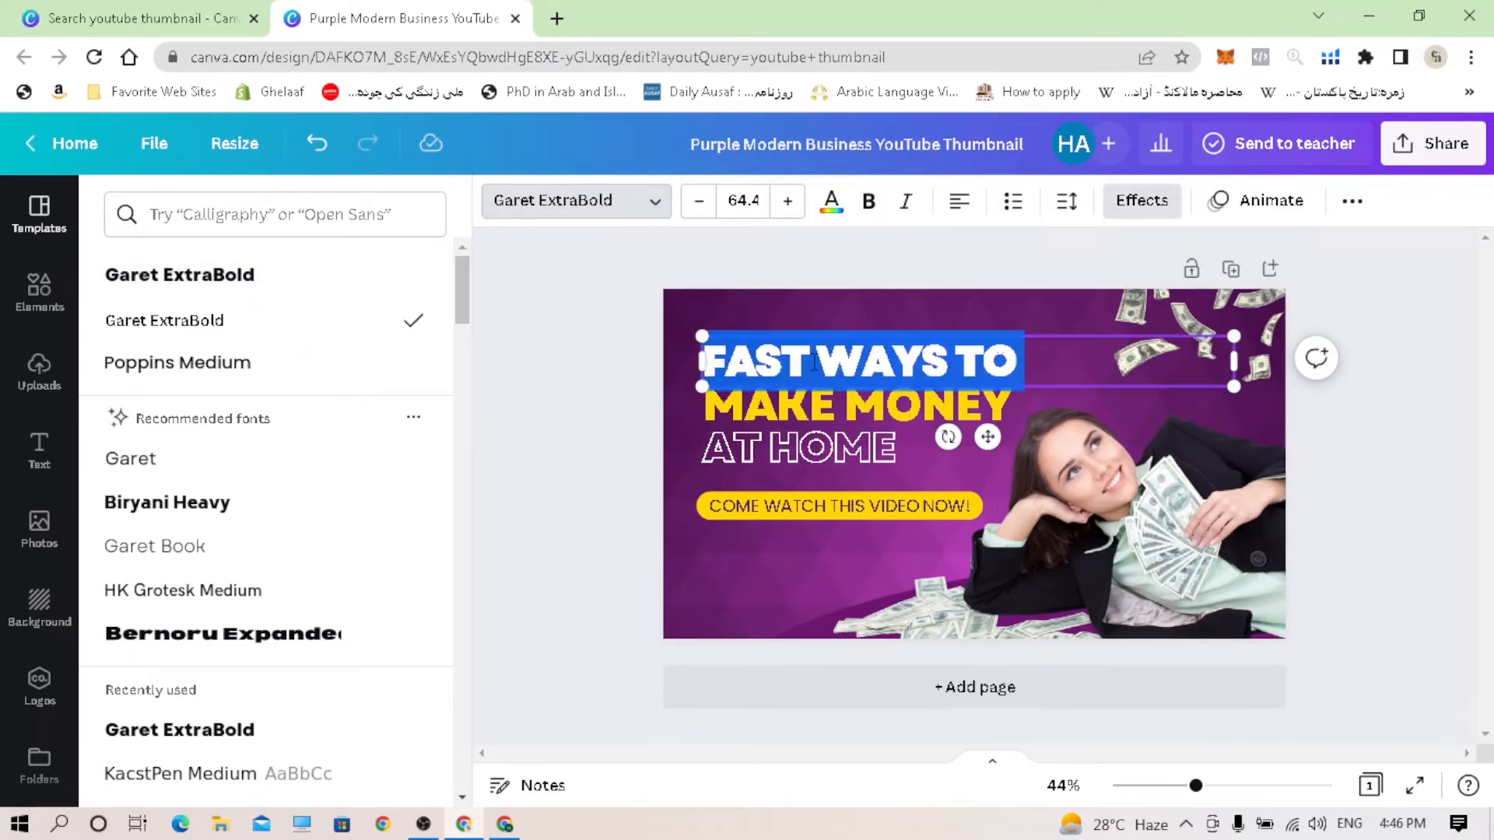
text(METHODS OF)
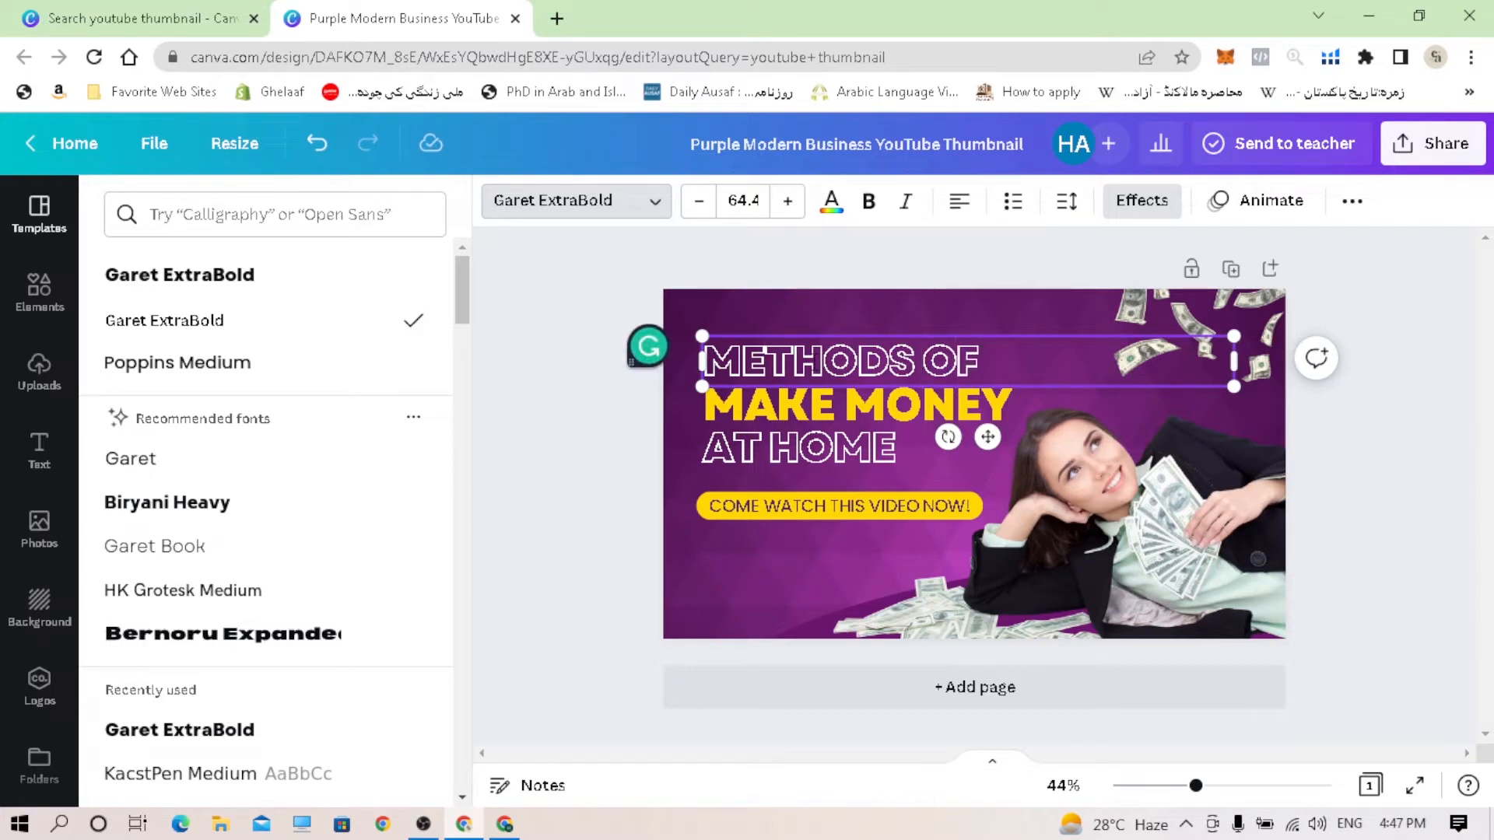
click(832, 402)
key(BackSpace)
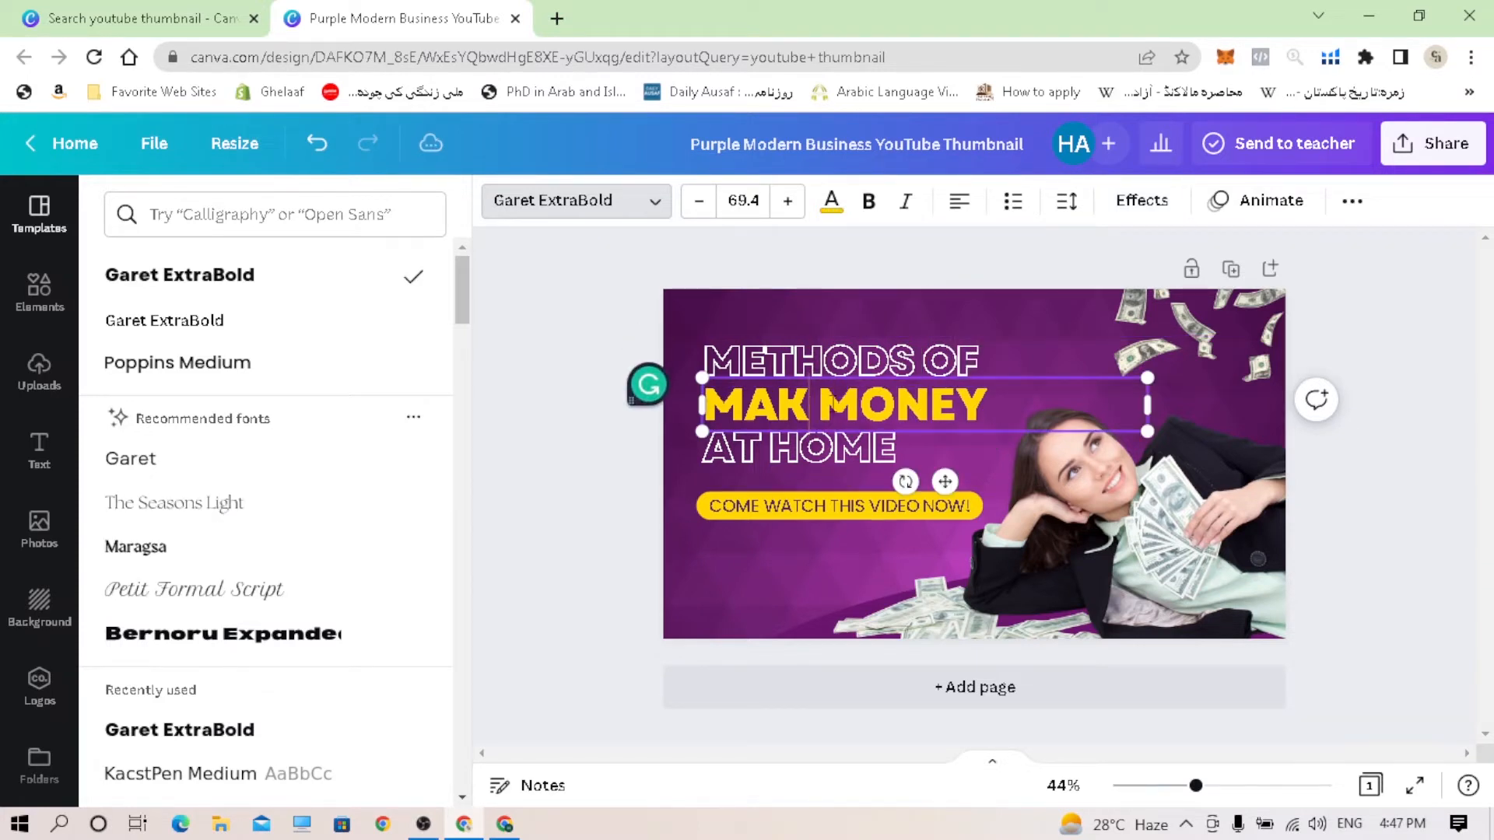
text(IN)
Step: Replace the "AT HOME" text under the yellow line with "ONLINE"
click(926, 364)
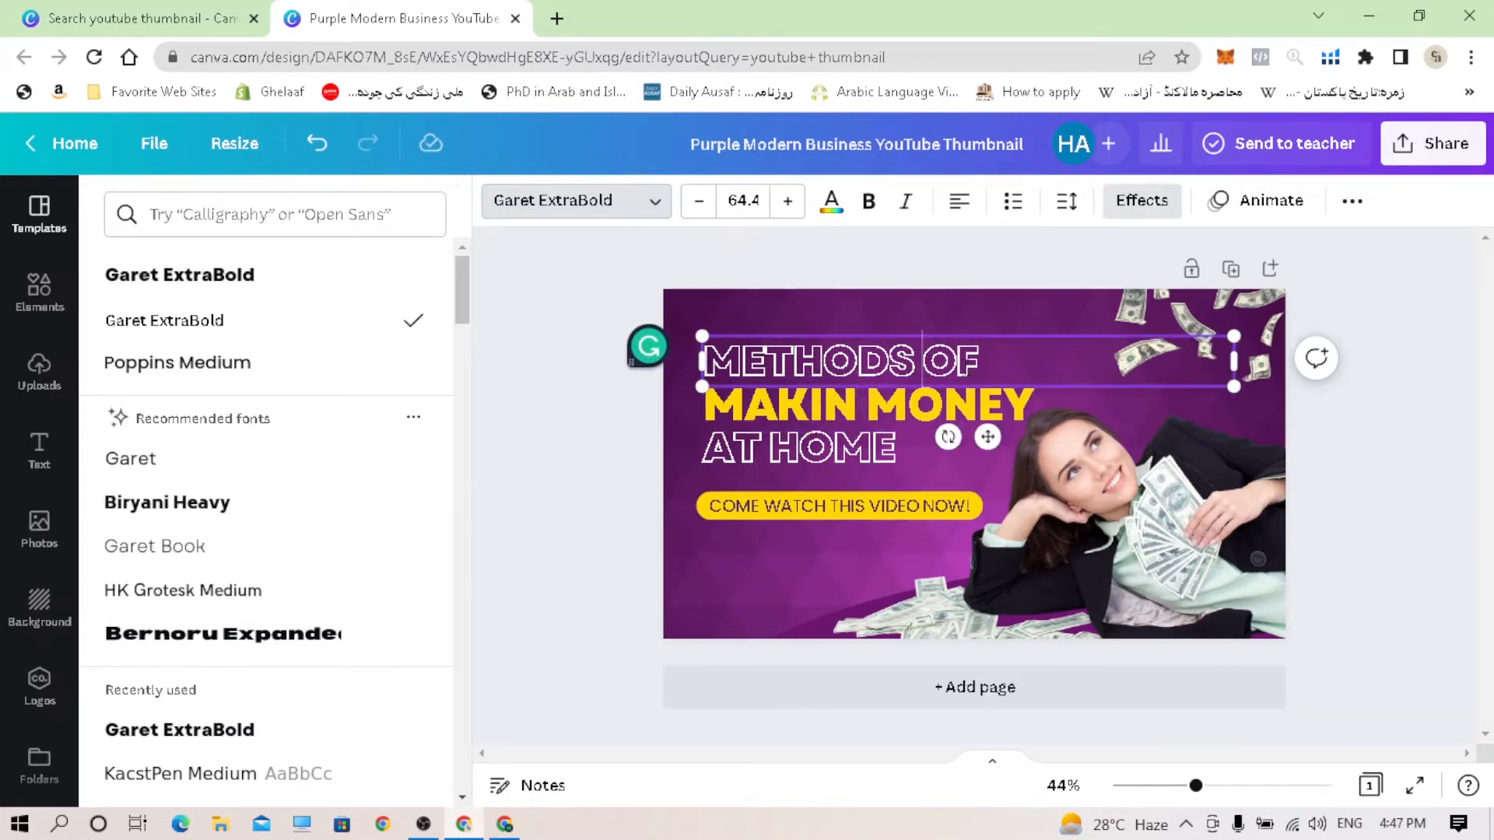
click(820, 458)
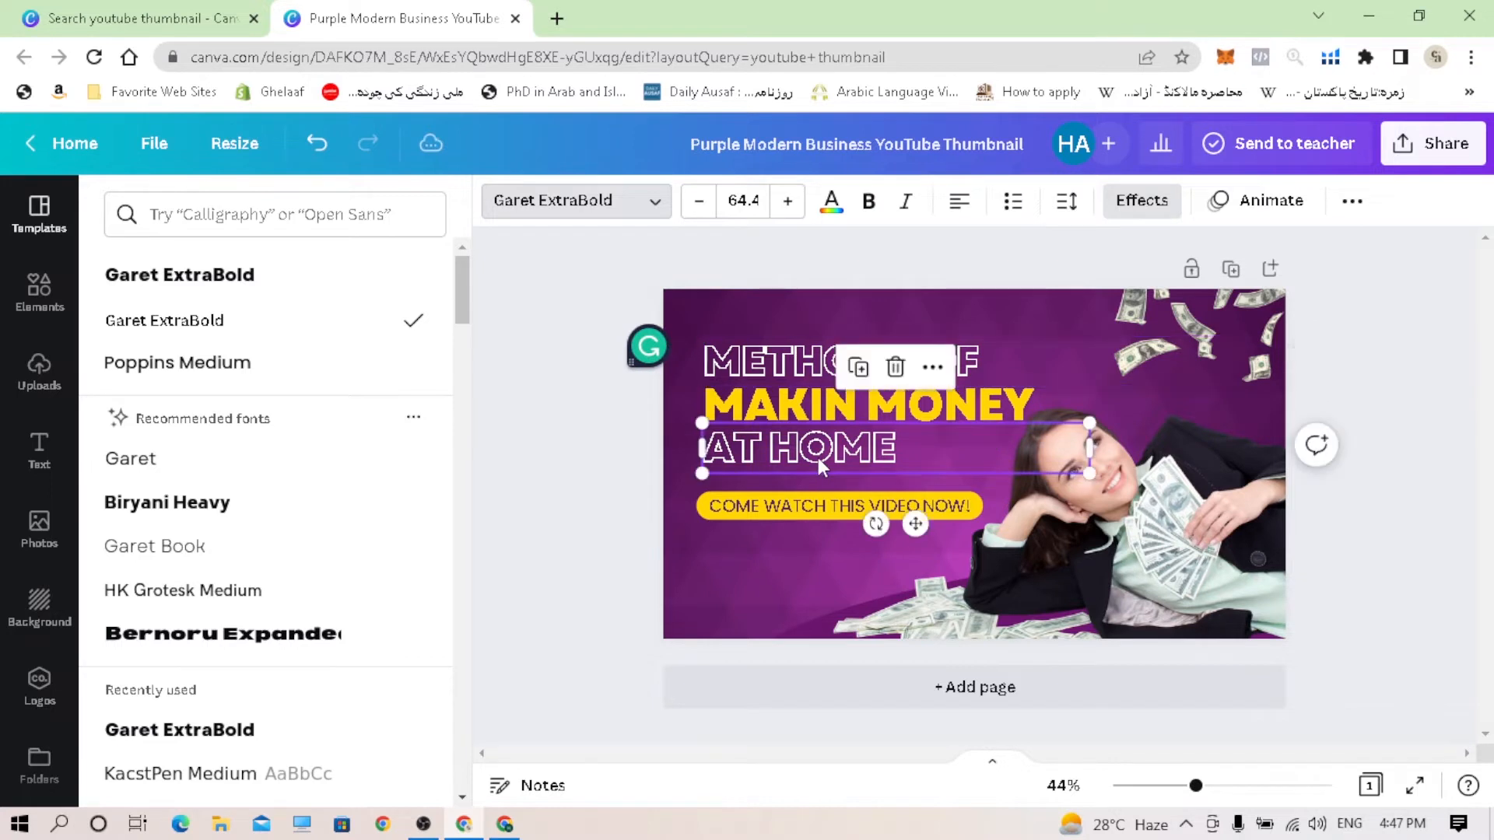
click(819, 458)
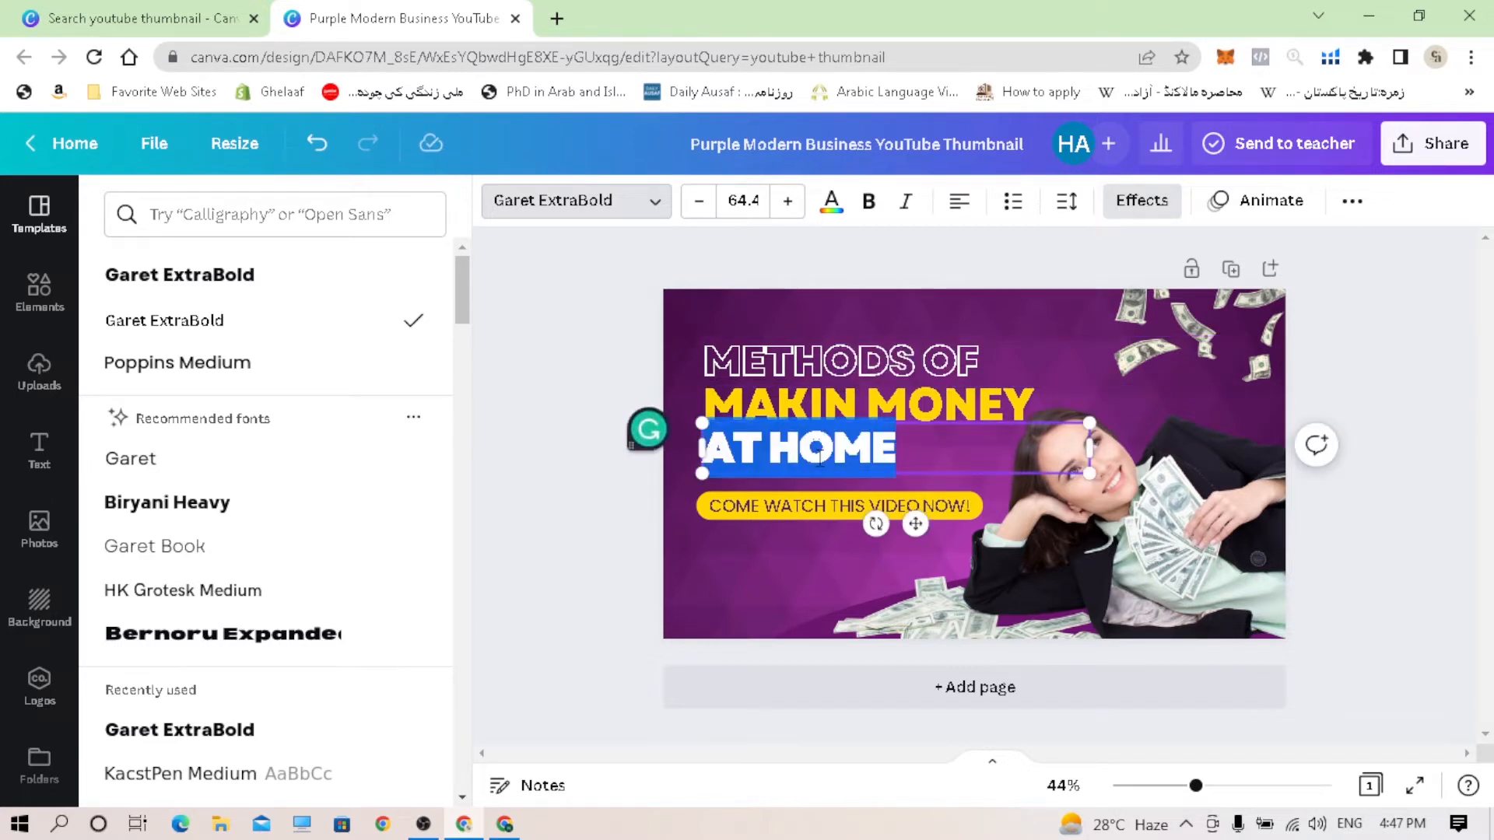
text(O)
click(897, 511)
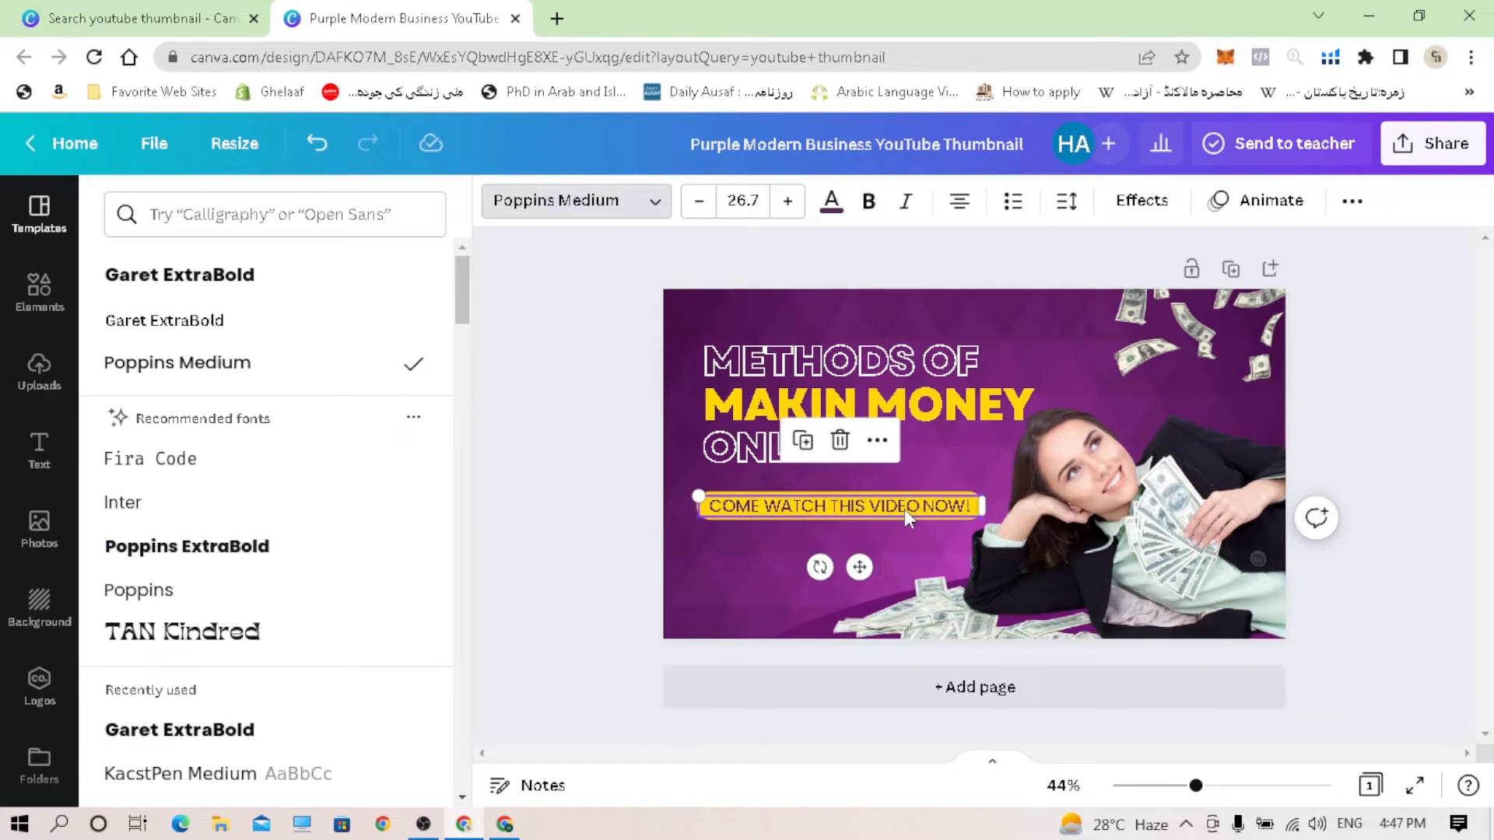
Step: Set the font size of the "MAKIN MONEY" line to 68.4
click(947, 403)
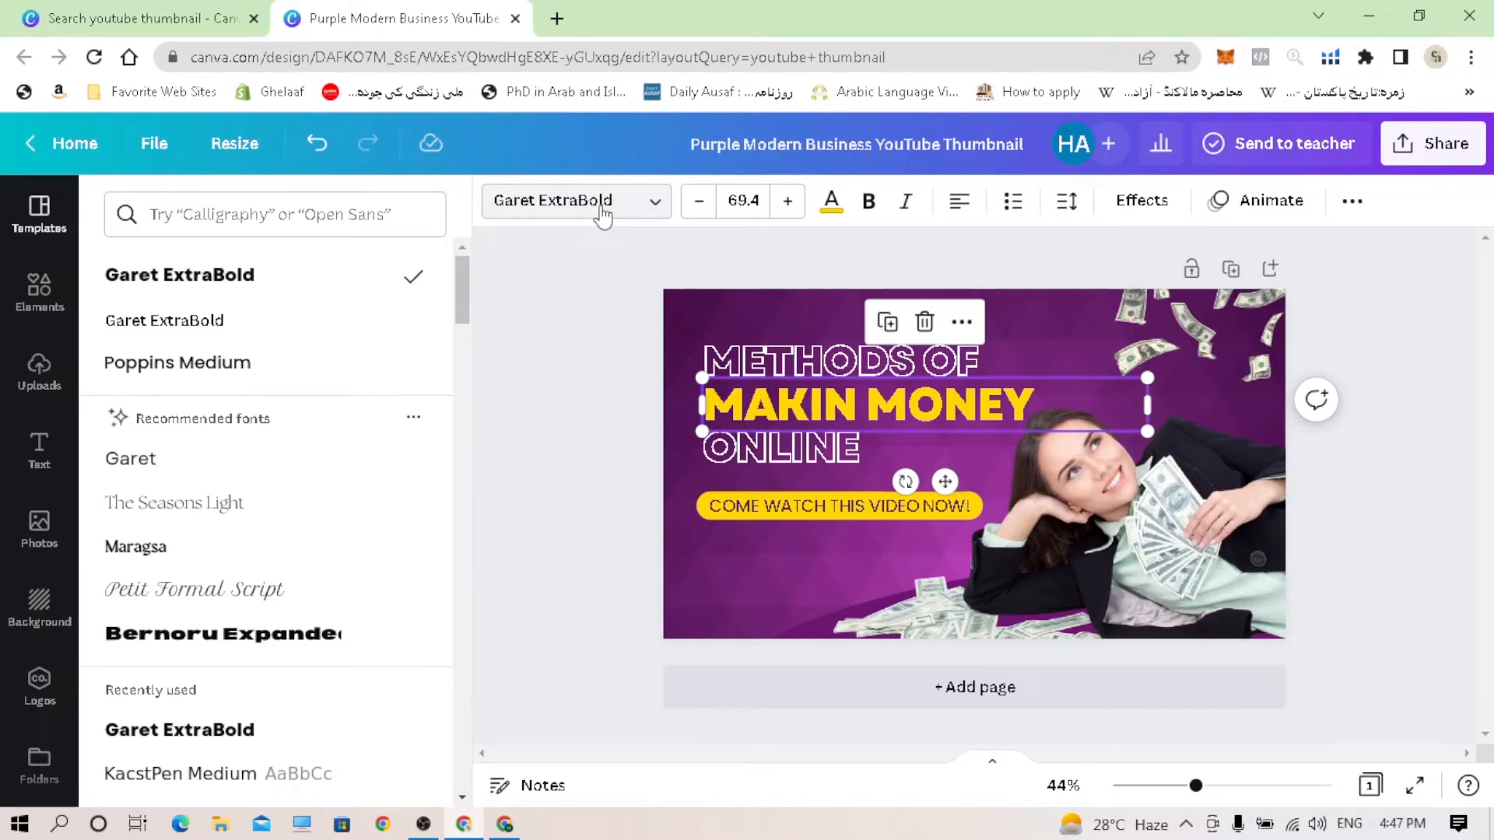
click(789, 212)
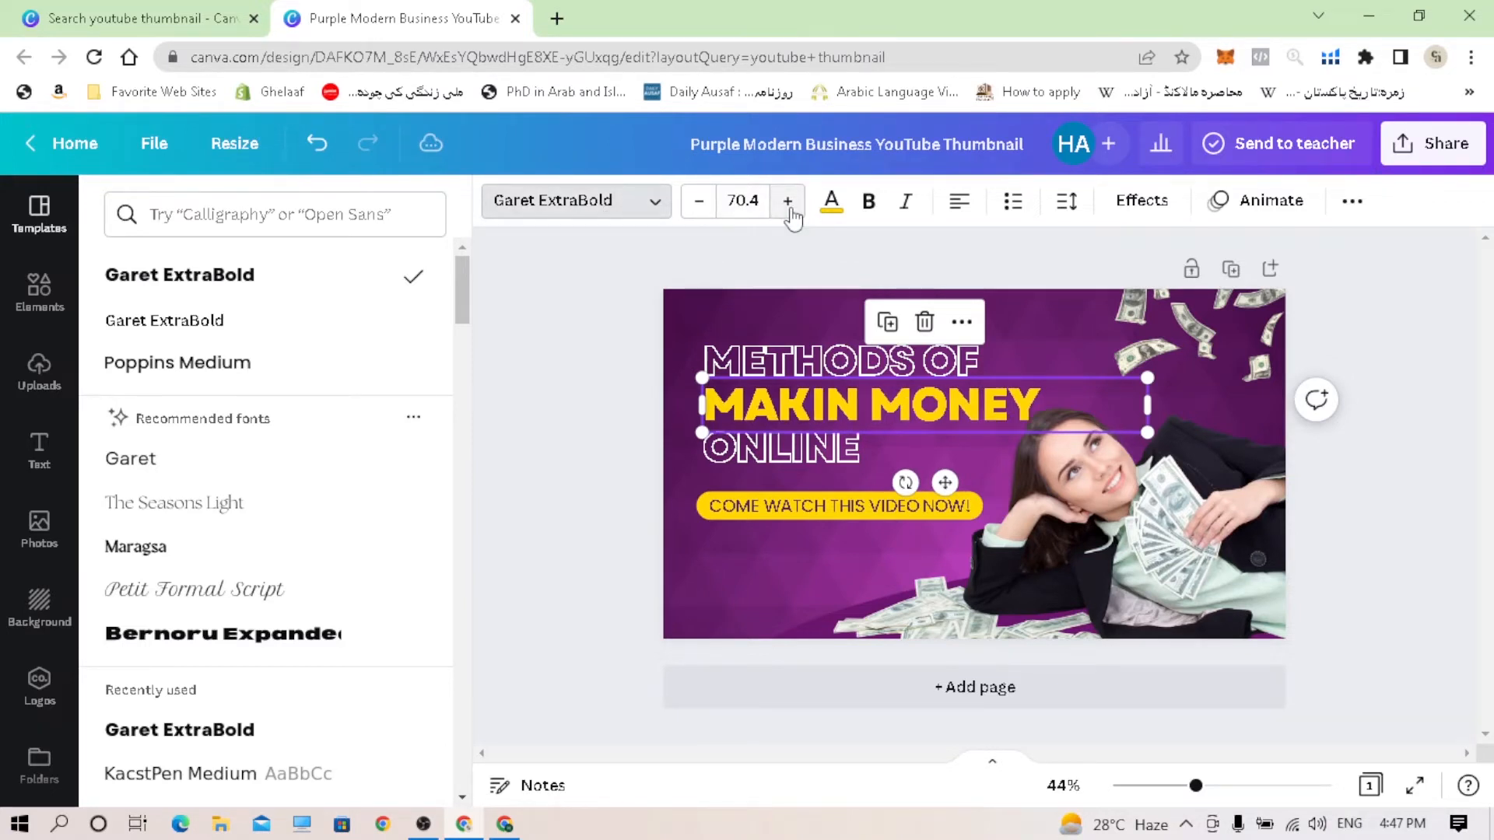
click(789, 210)
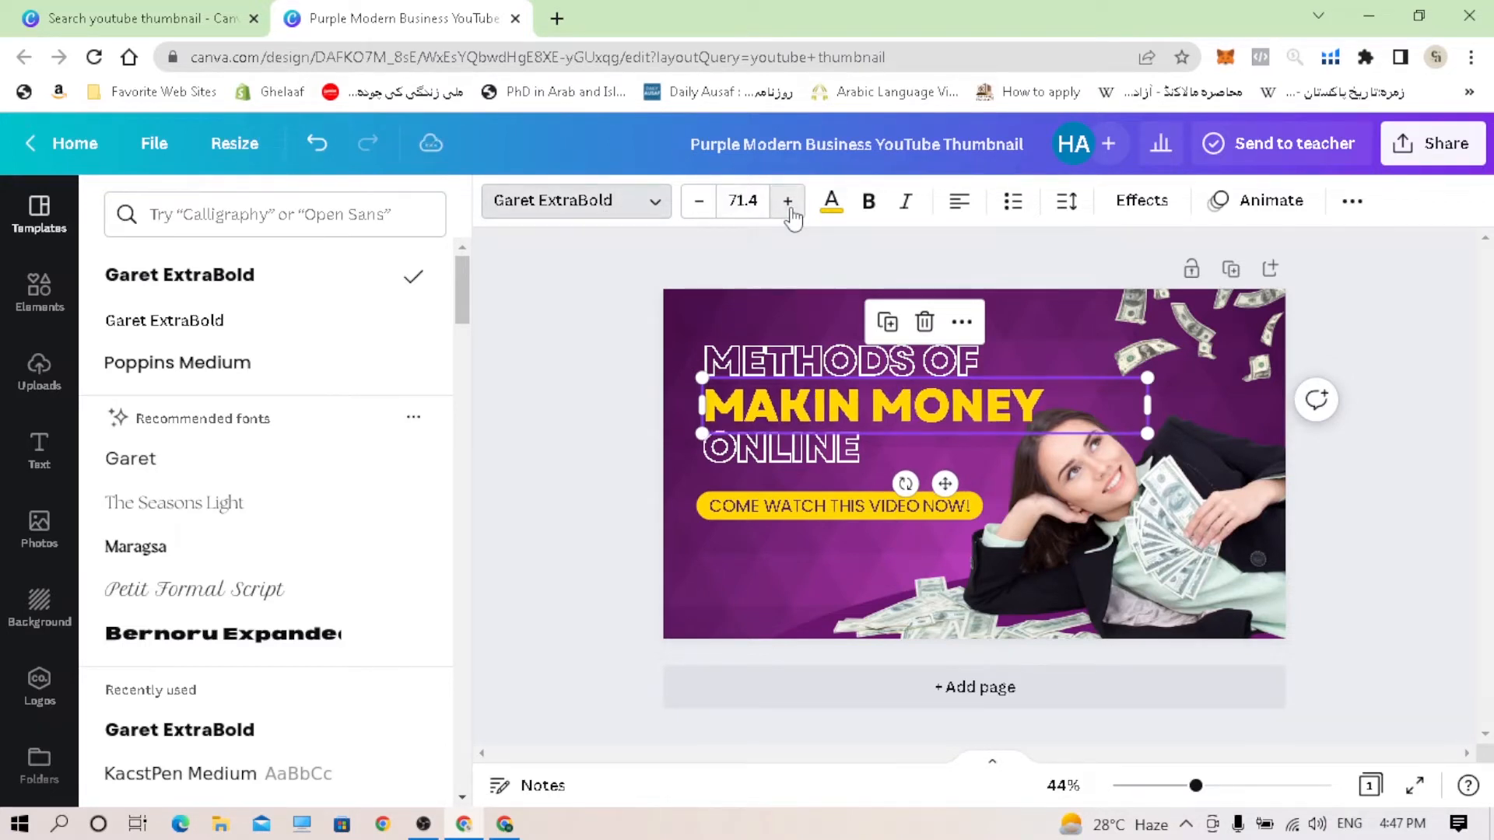
click(698, 209)
click(698, 208)
click(698, 208)
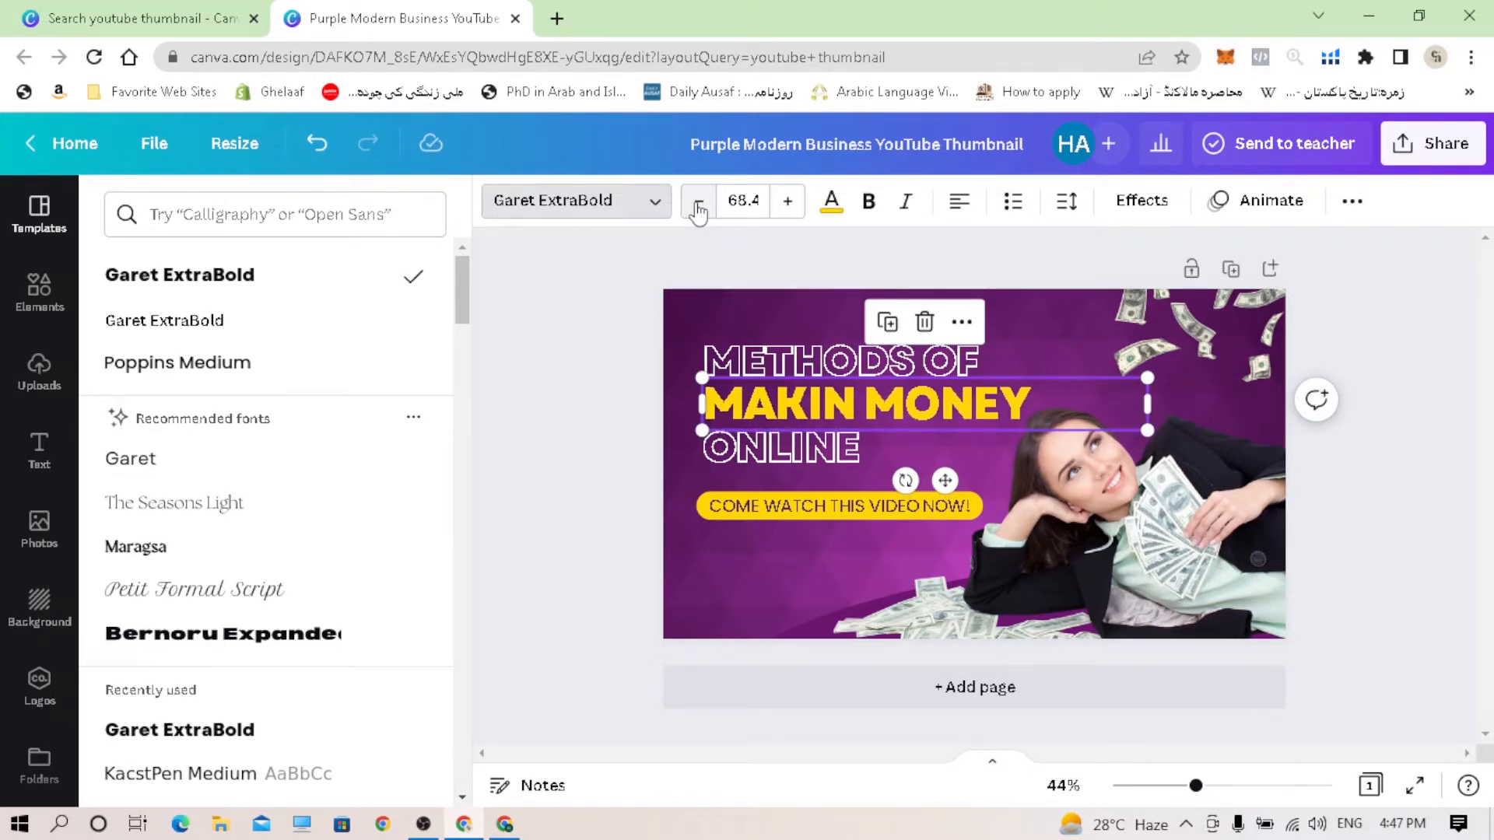
Step: Try black and dark purple on the "MAKIN MONEY" line and colour it with the off-white of The Deep Blue palette
click(831, 204)
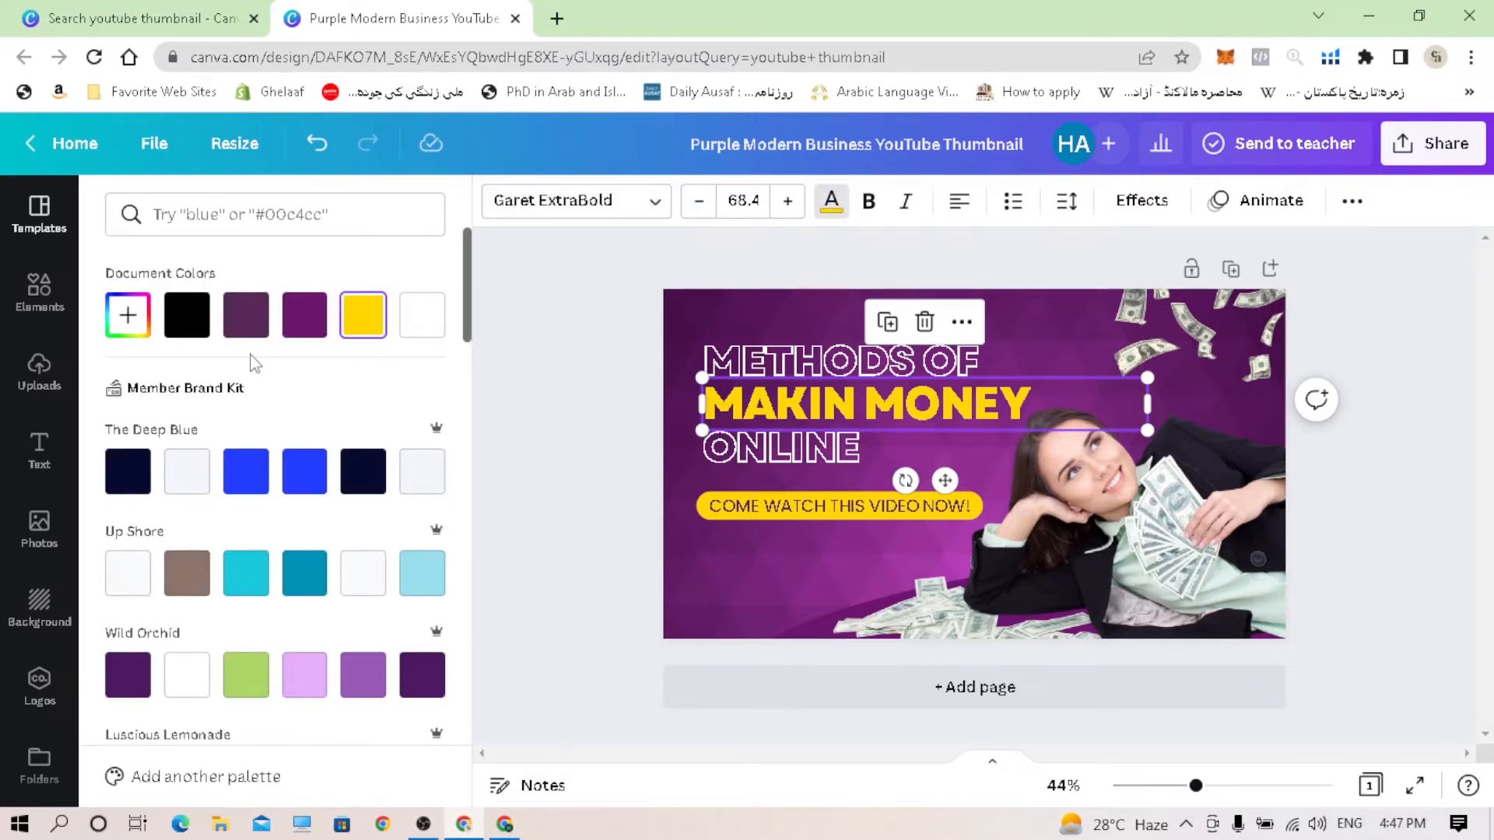
click(187, 321)
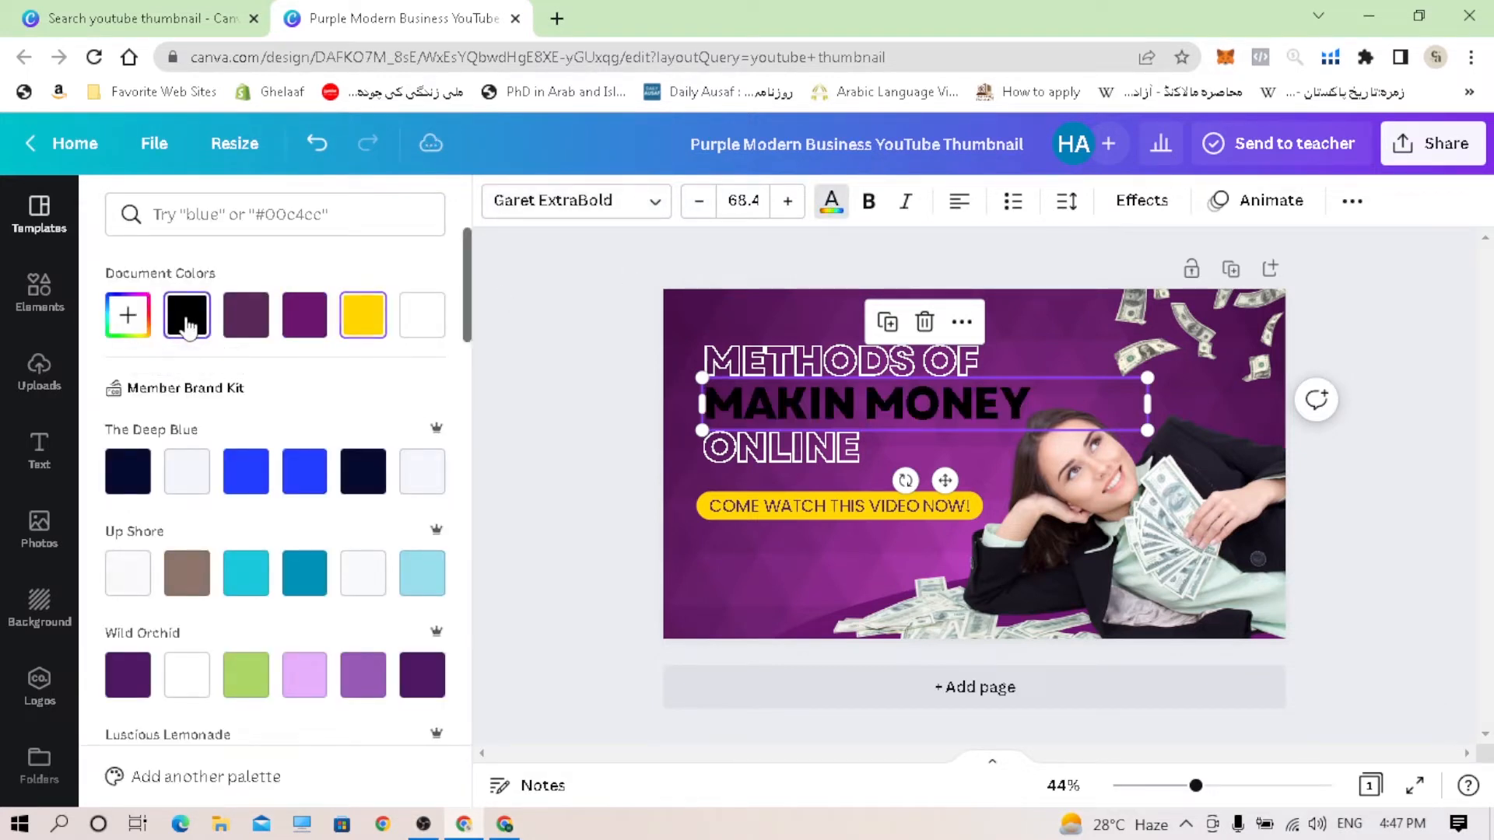
click(256, 333)
click(186, 473)
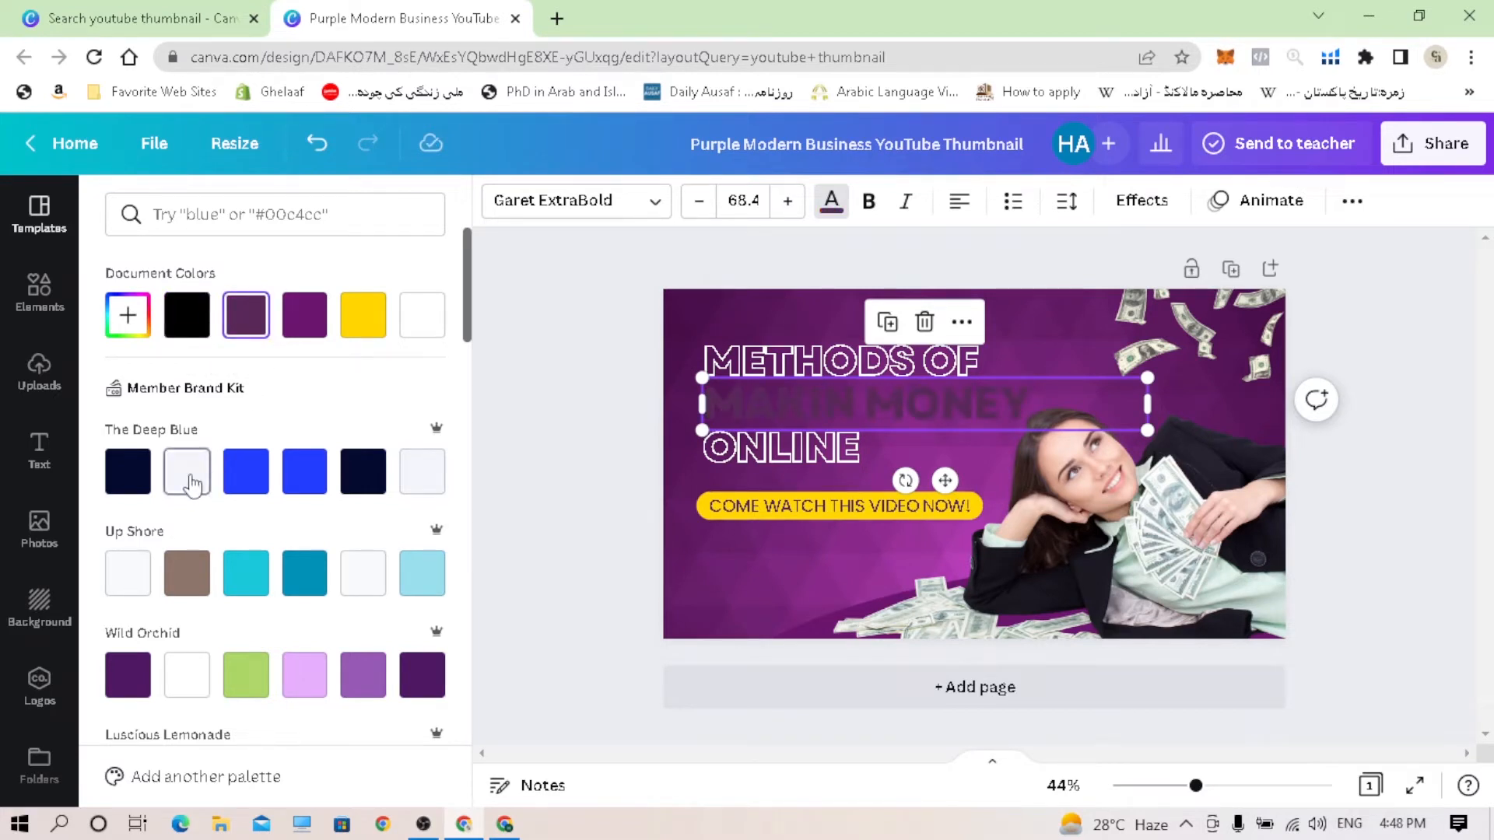
Step: Colour the outlined "METHODS OF" and "ONLINE" lines with the document's yellow
key(Tab)
click(379, 325)
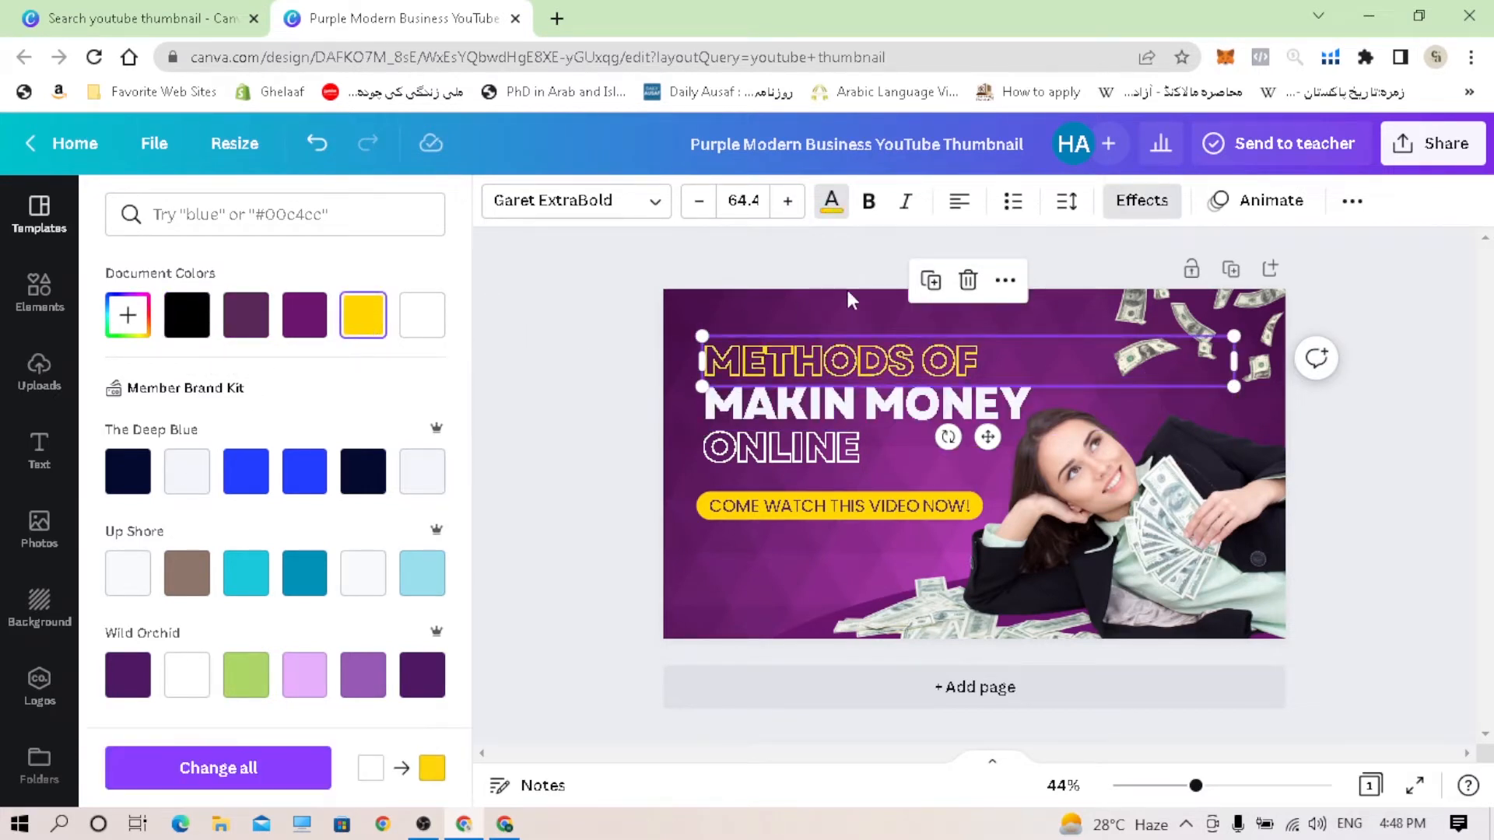
click(782, 449)
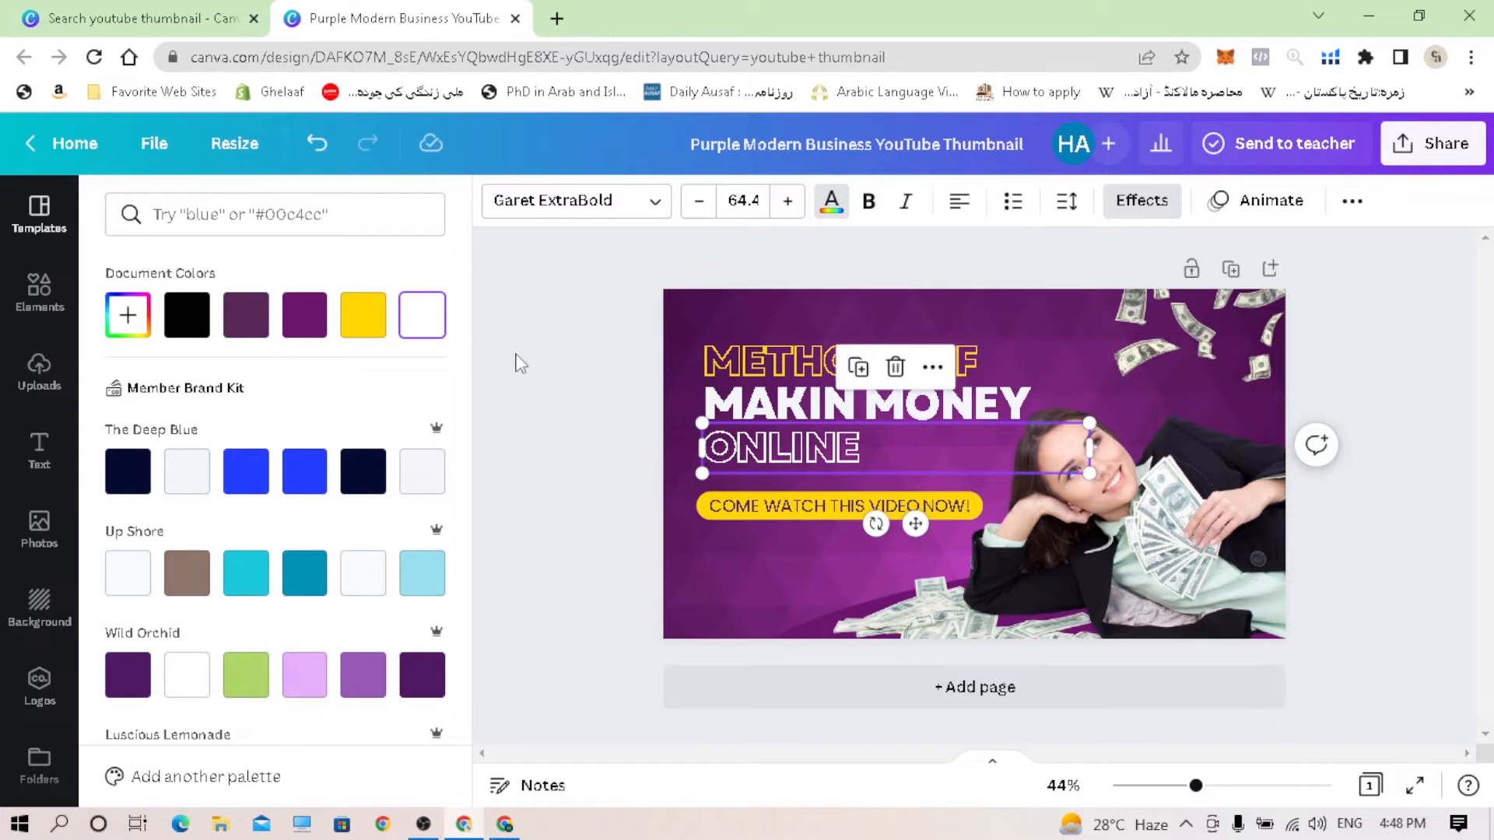
click(379, 326)
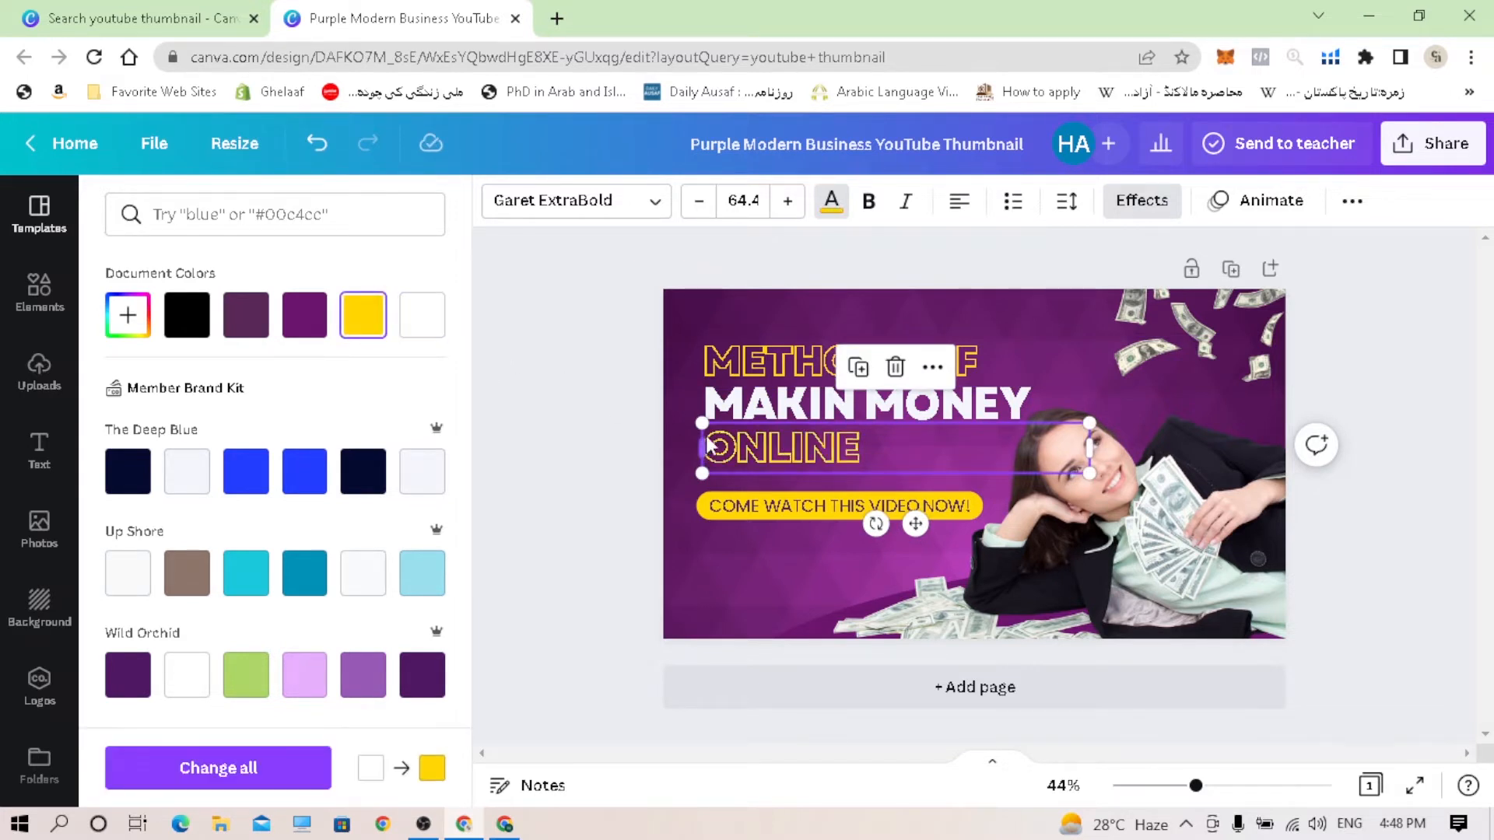
click(673, 311)
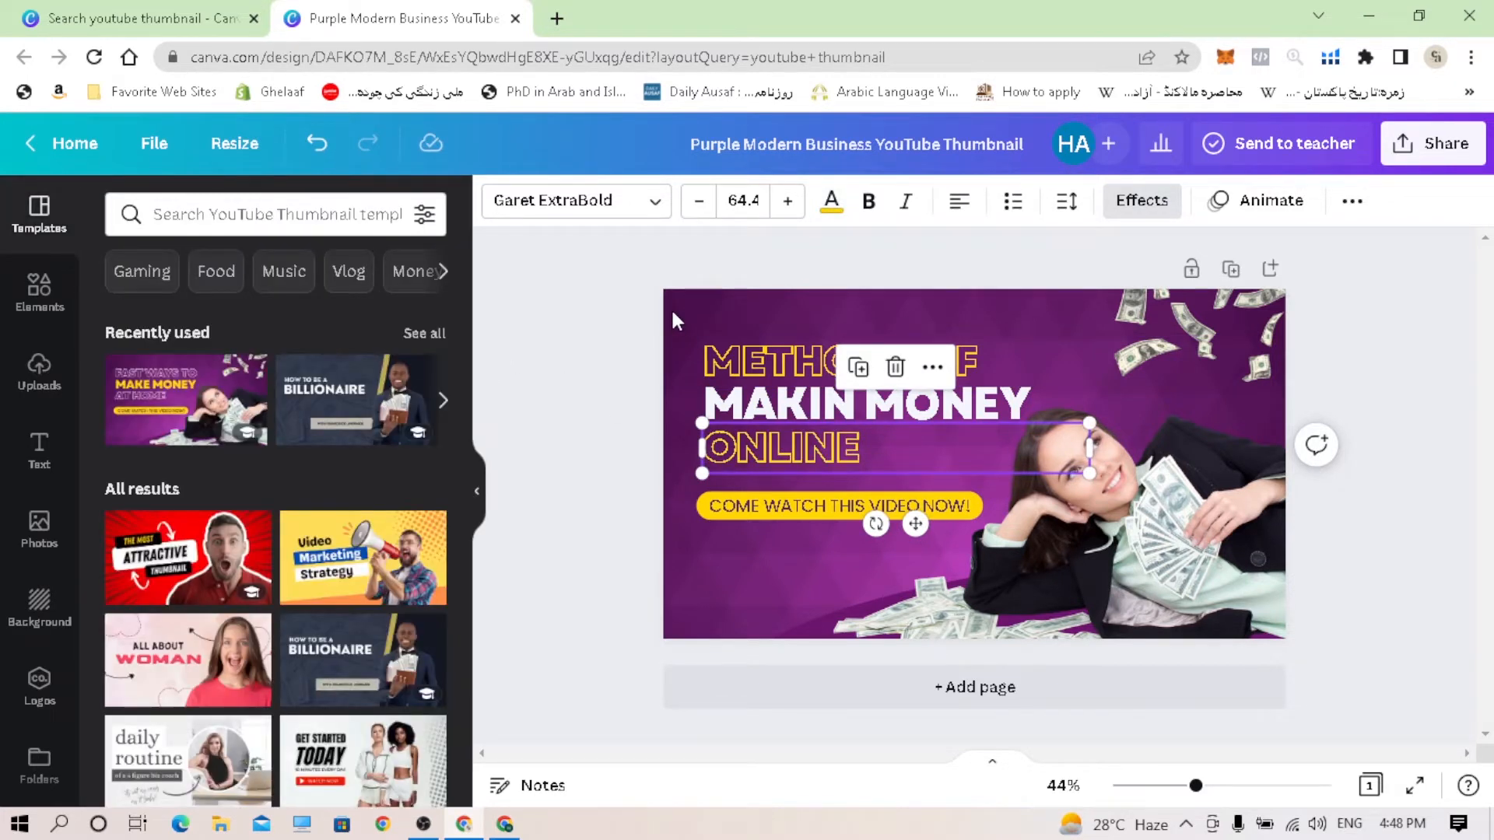
Step: Try bold and italic formatting on the "MAKIN MONEY" line and turn both off again
click(801, 412)
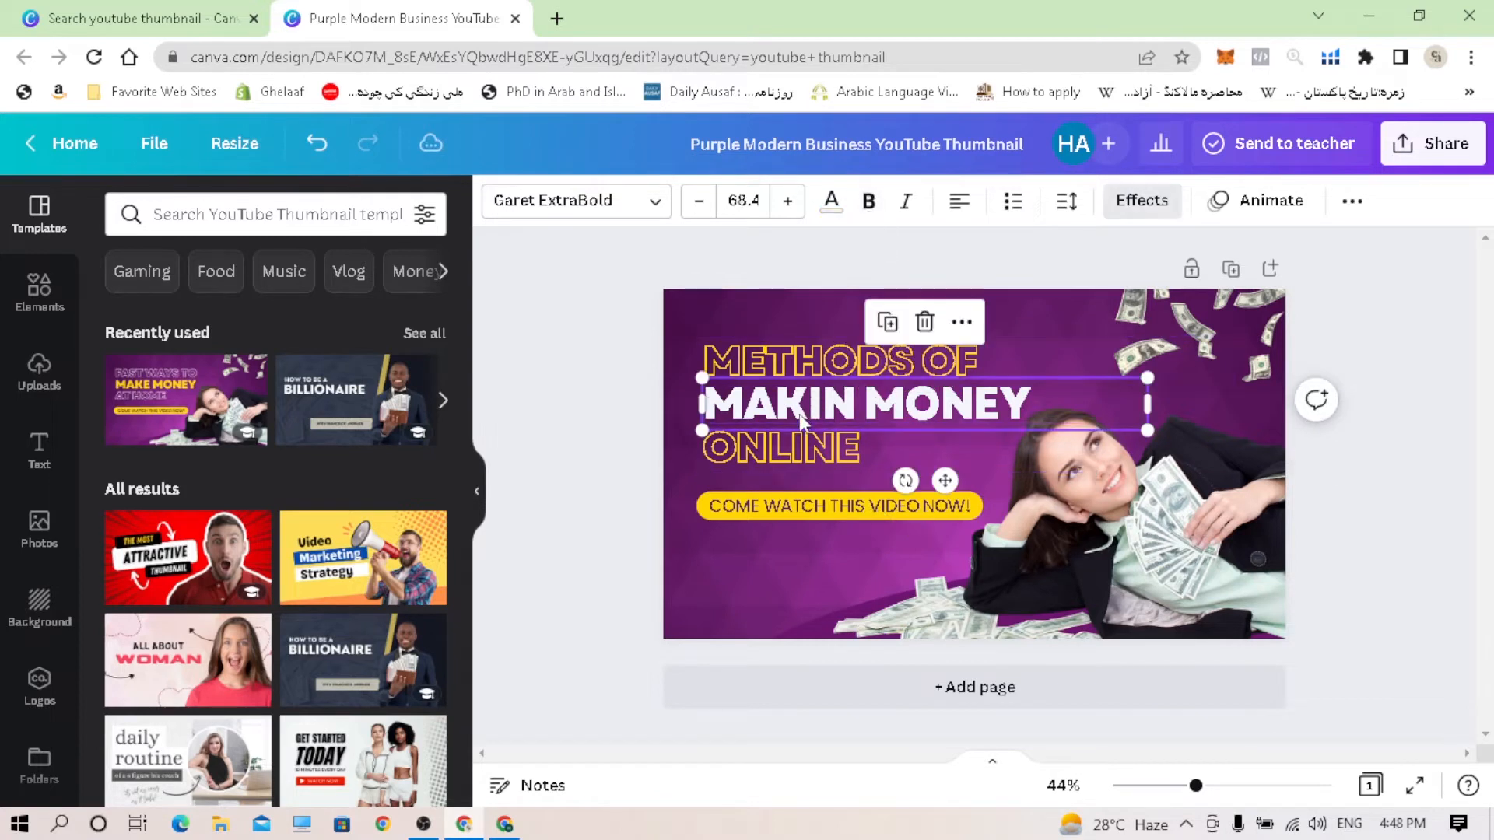
click(870, 201)
click(871, 202)
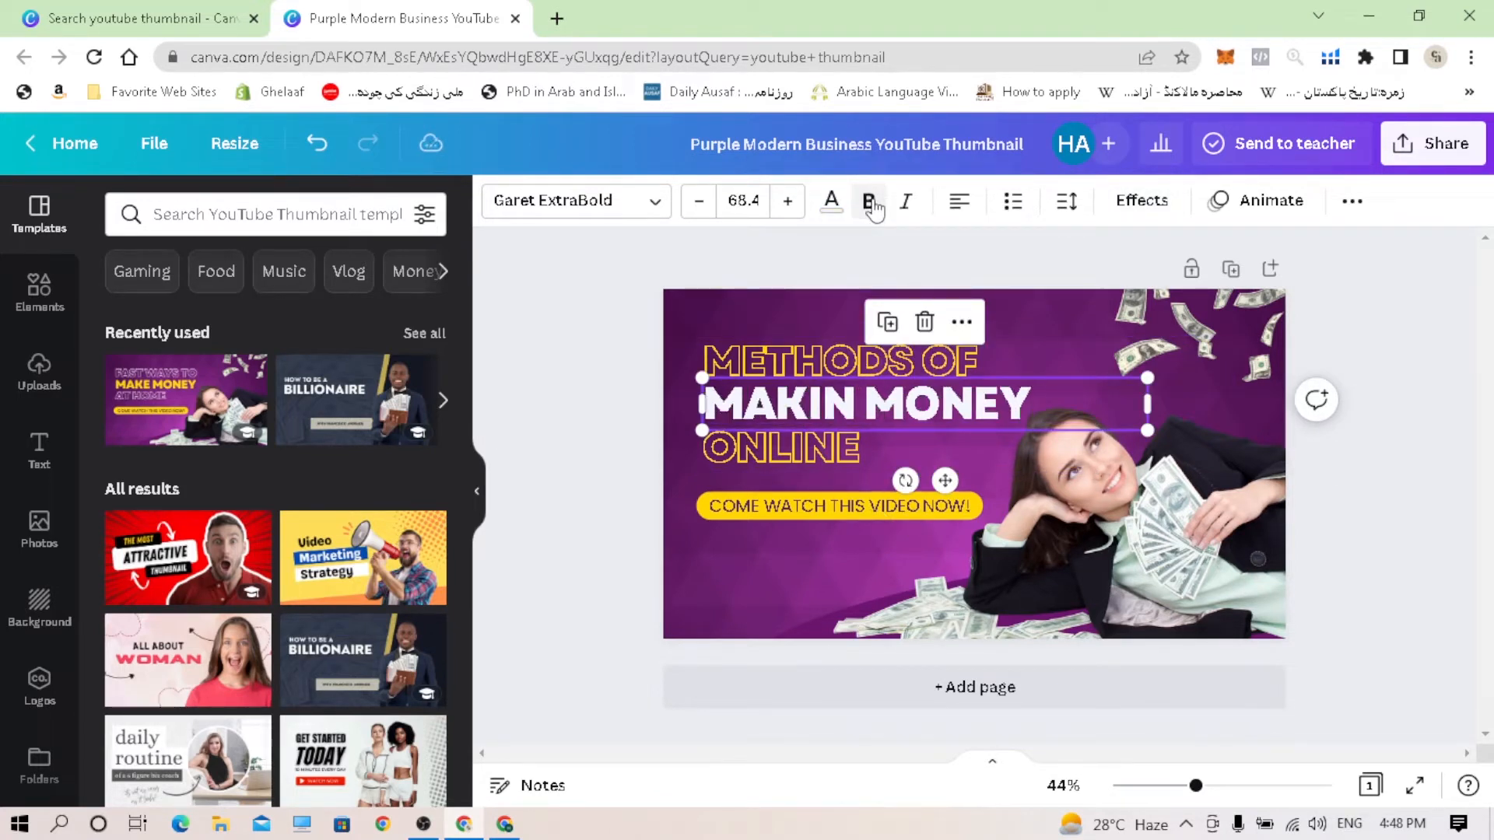
click(871, 202)
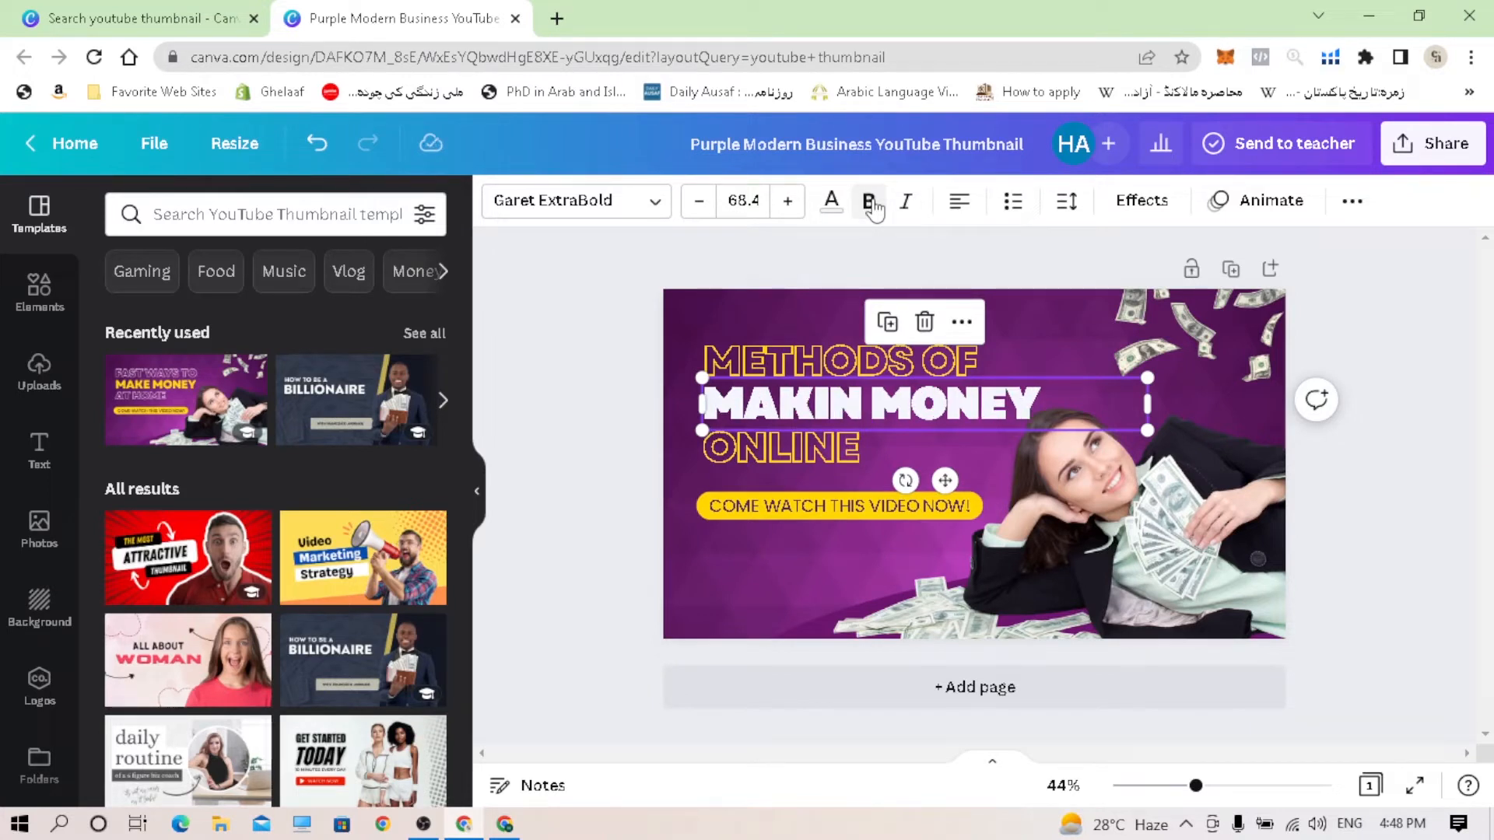
click(872, 203)
click(906, 203)
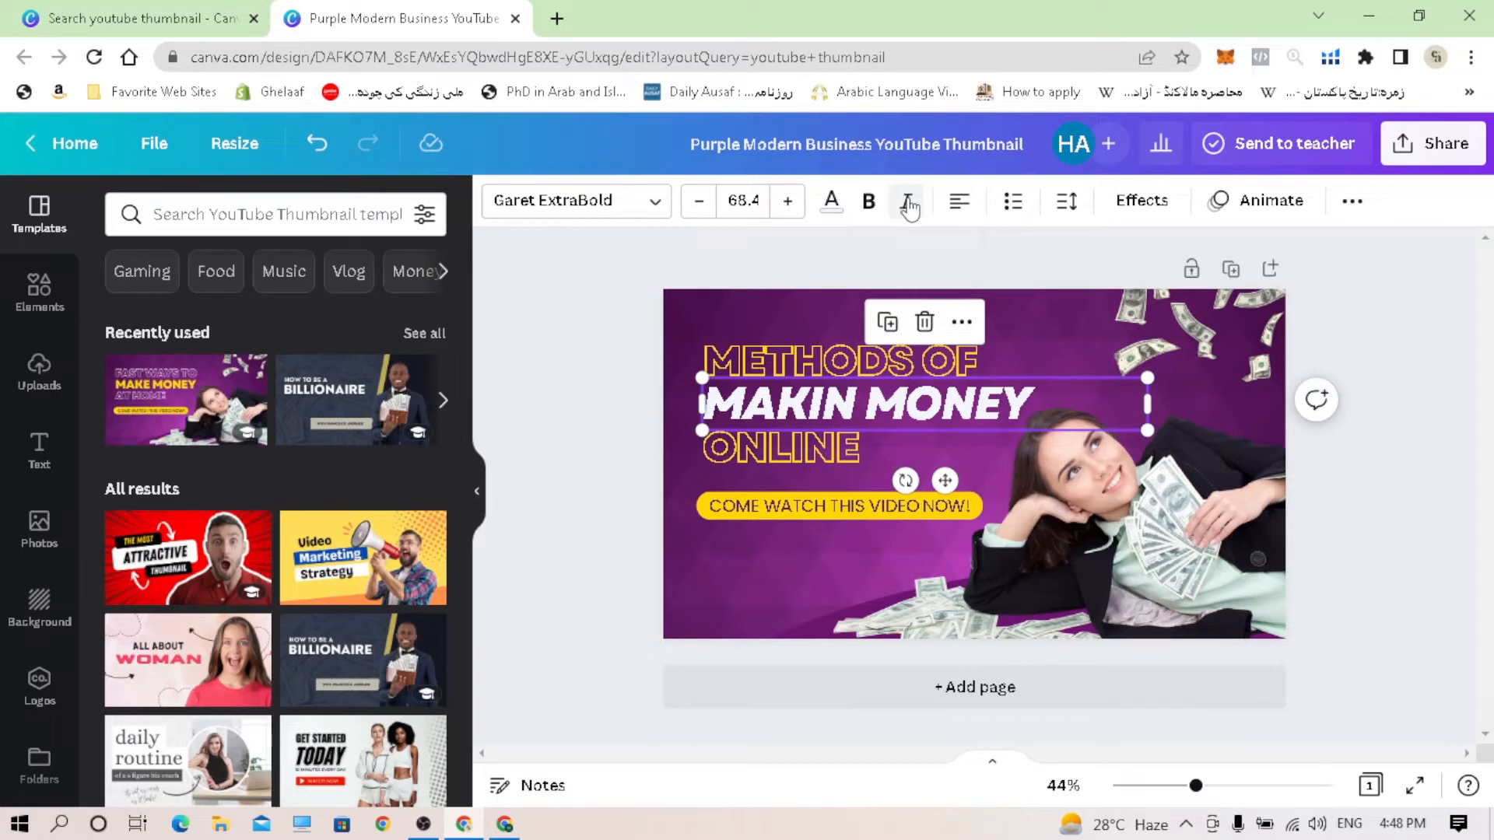
click(908, 206)
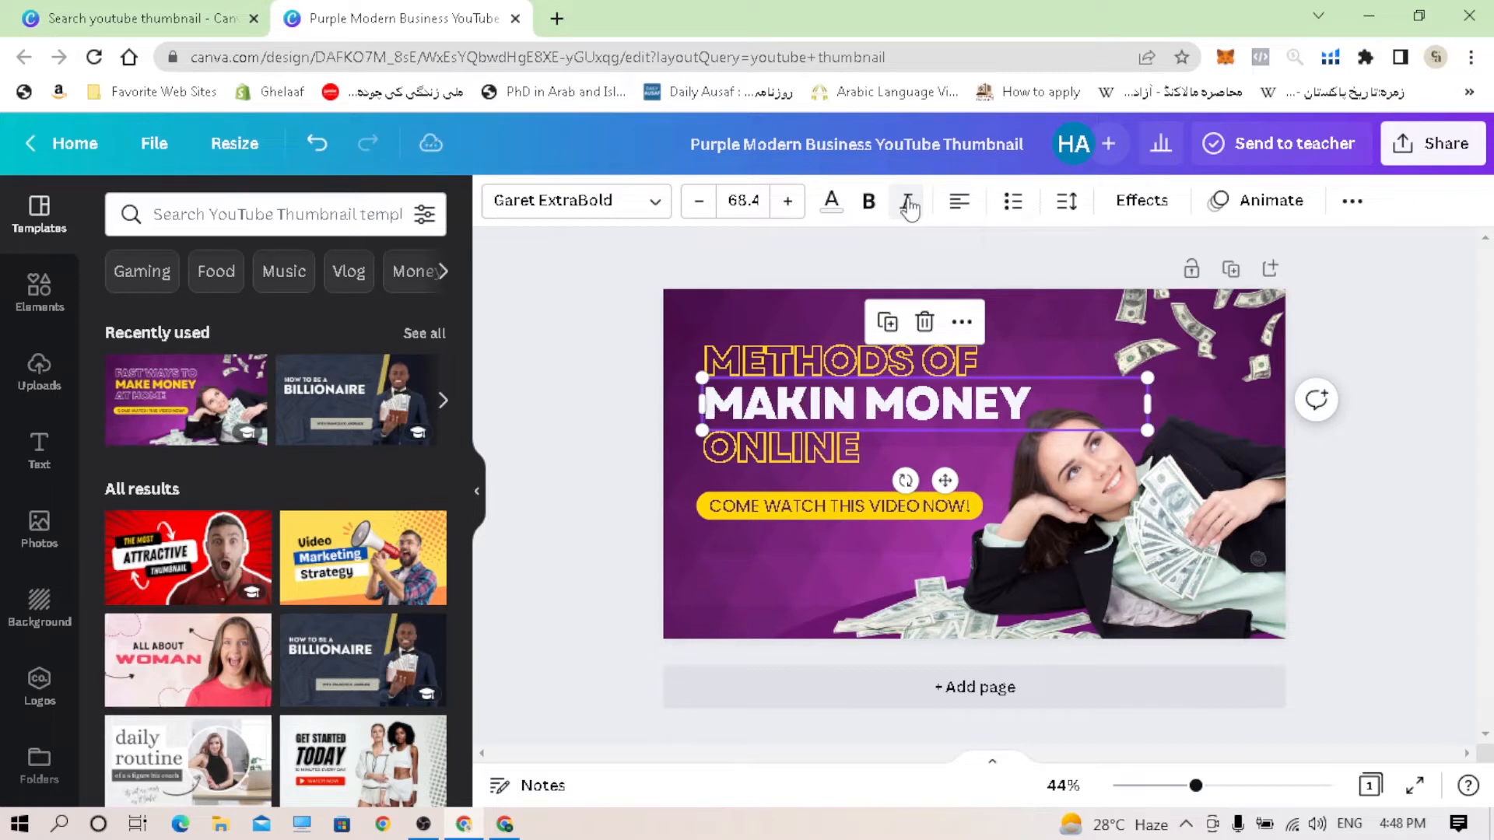
Step: Cycle the alignment of the "MAKIN MONEY" line through centred and right-aligned to justified
click(961, 206)
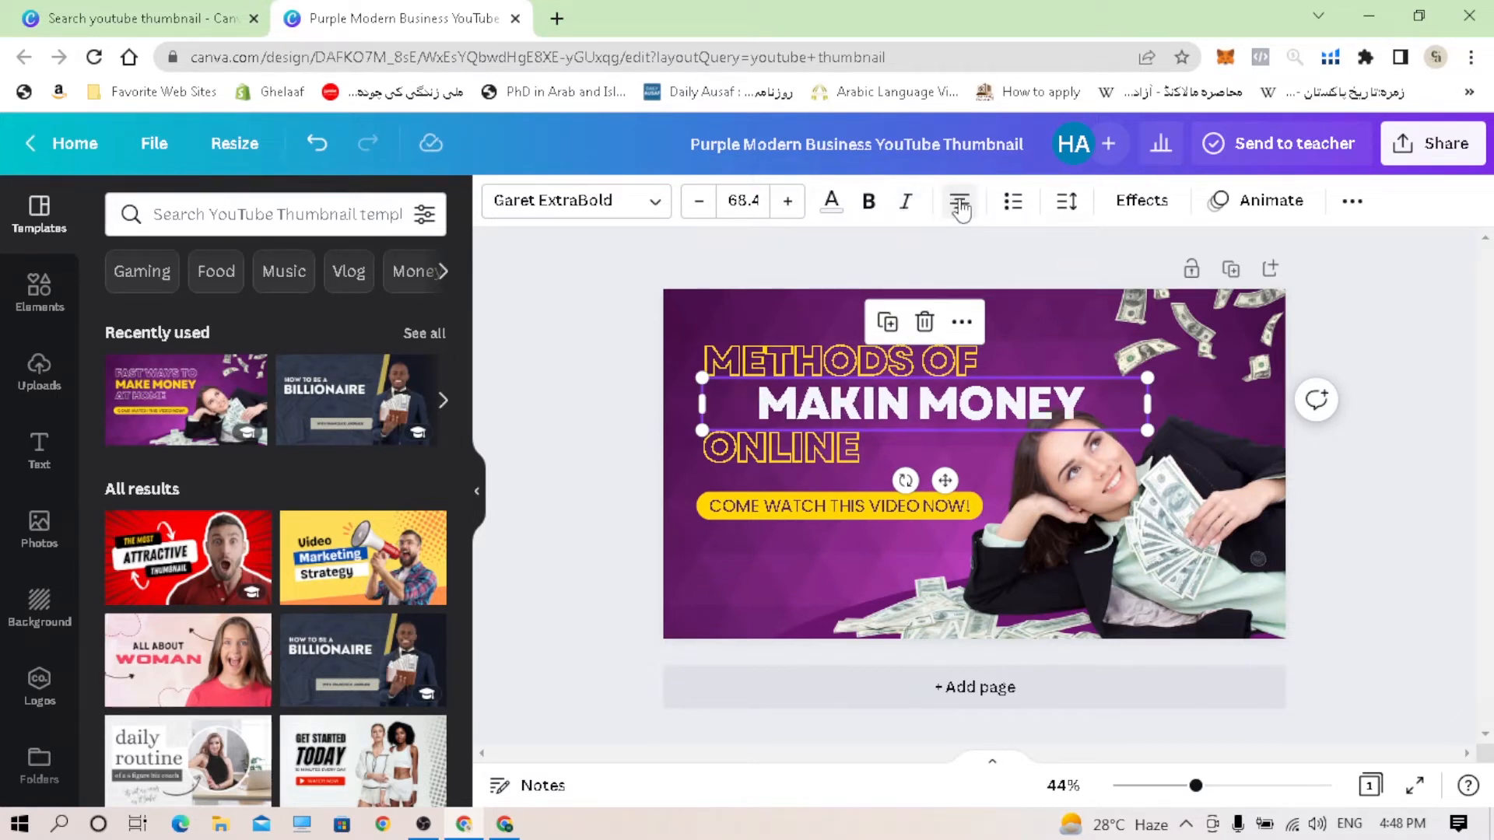
click(961, 205)
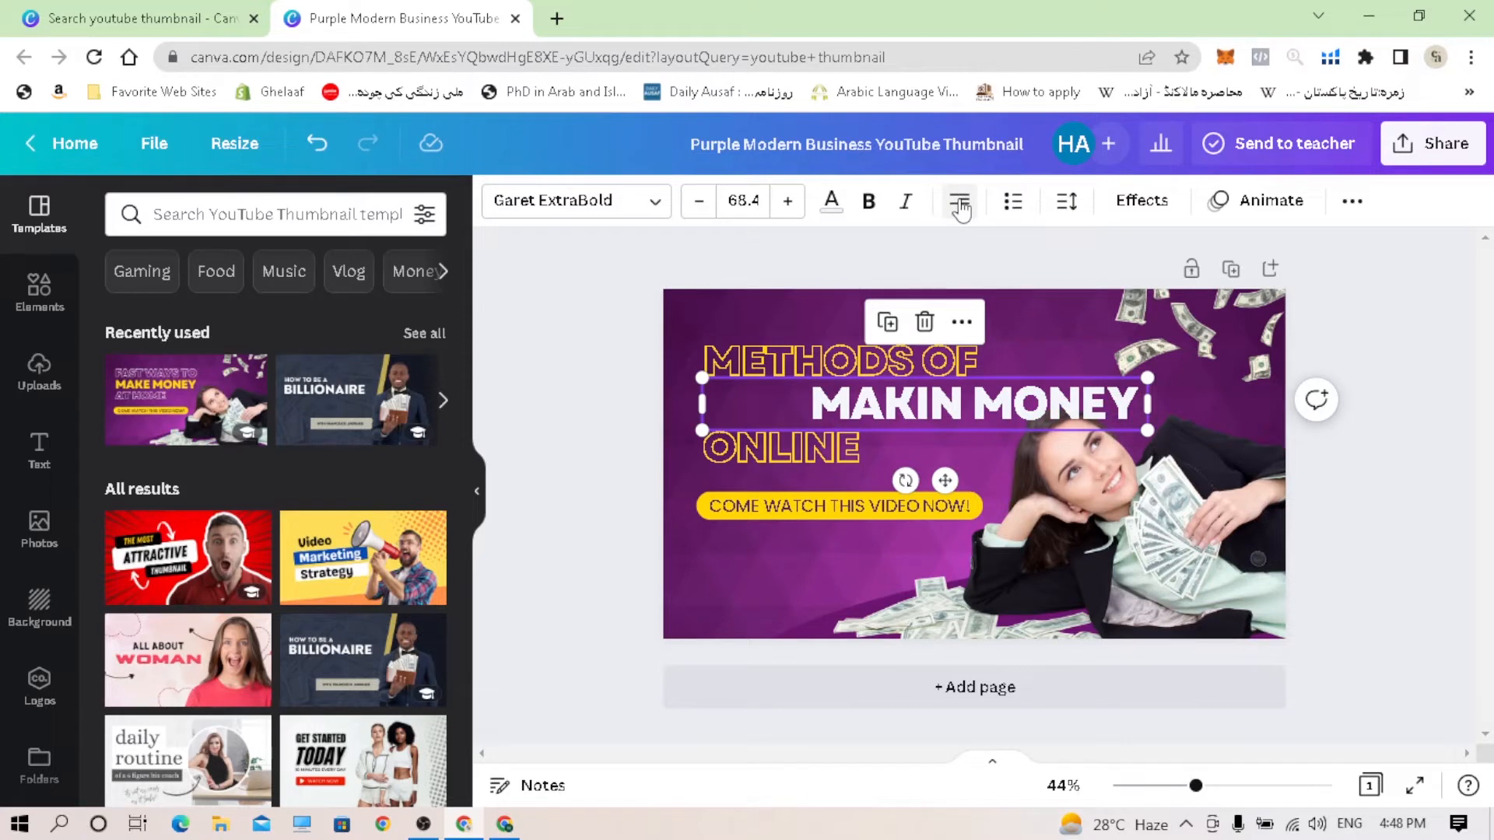
click(961, 205)
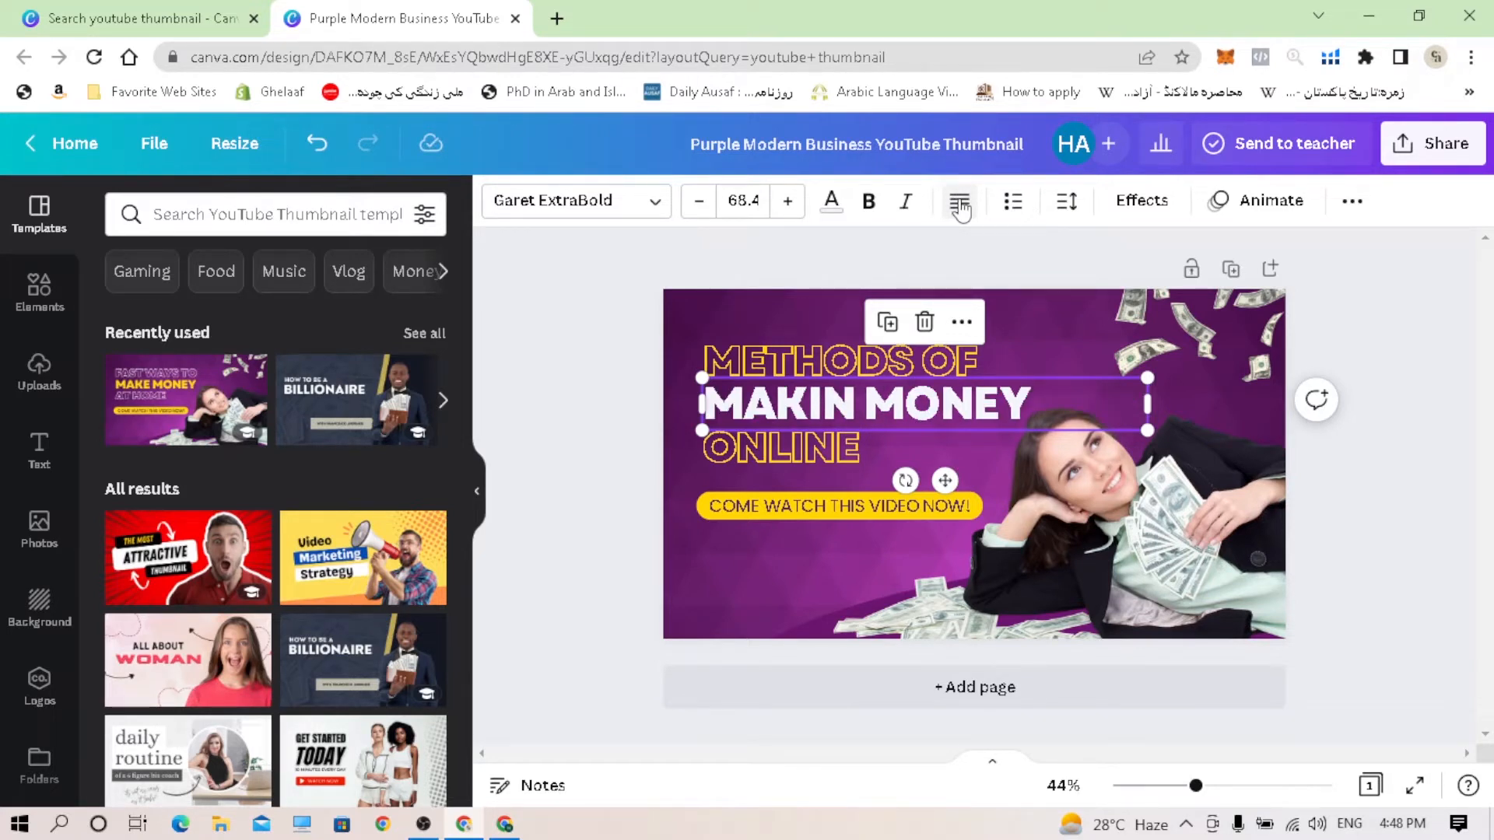
Step: Try list formatting with bullets on the "MAKIN MONEY" line and turn it off again
click(1013, 204)
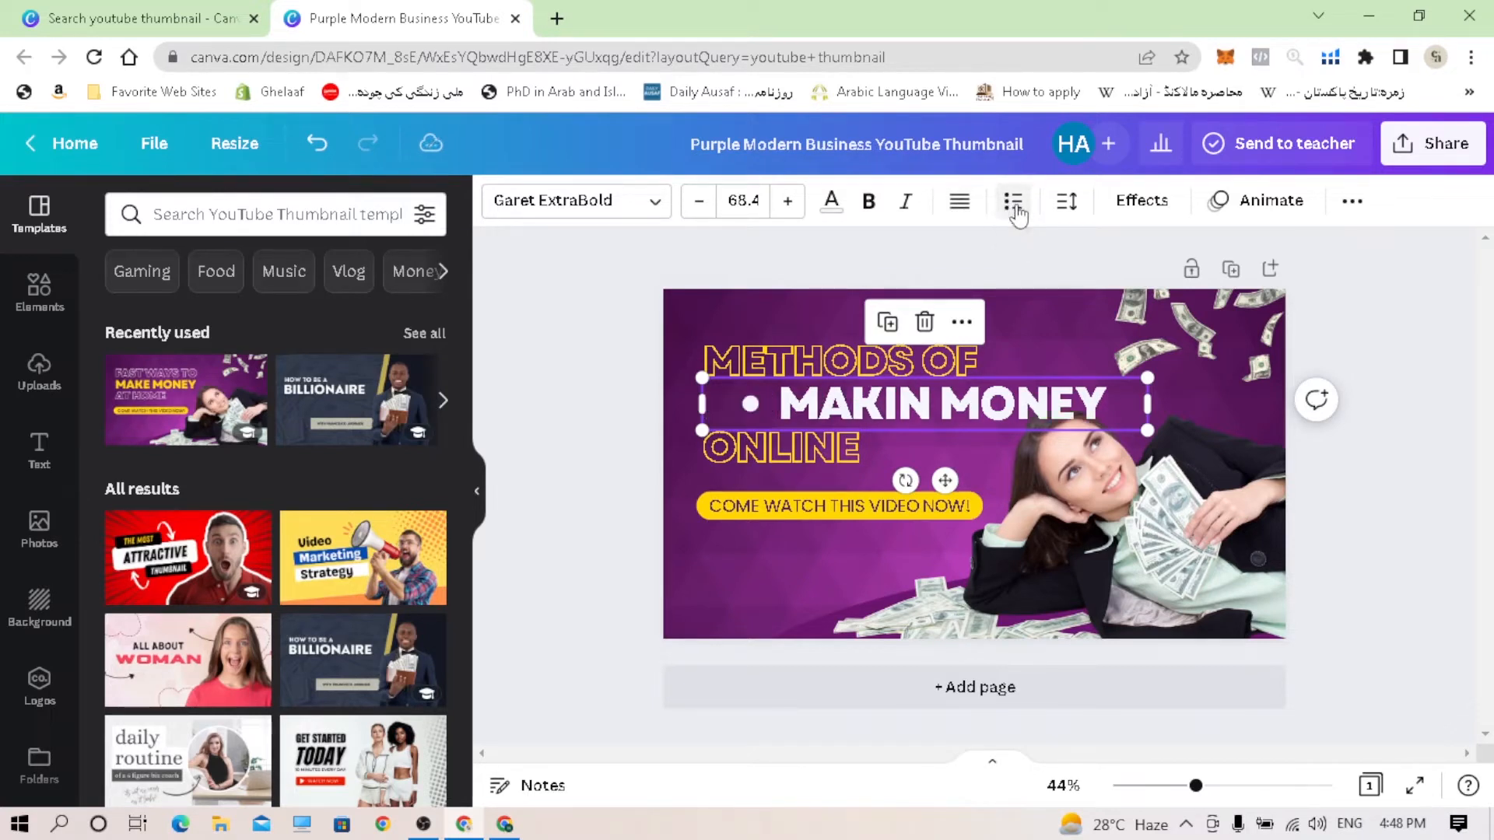
click(1013, 204)
click(1013, 204)
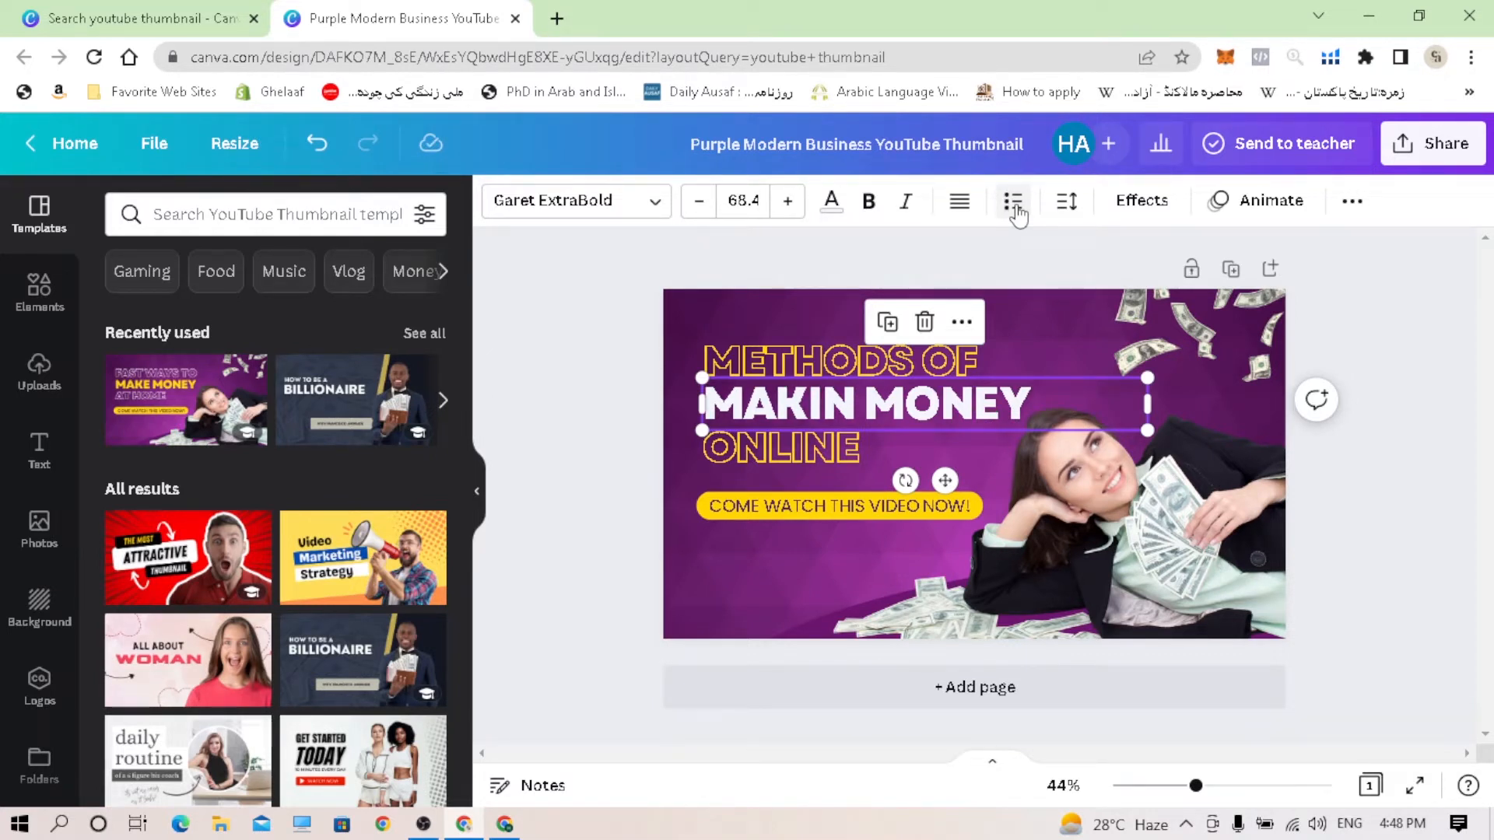
Step: Try letter spacings of 1 and 30 on the "MAKIN MONEY" line
click(1066, 205)
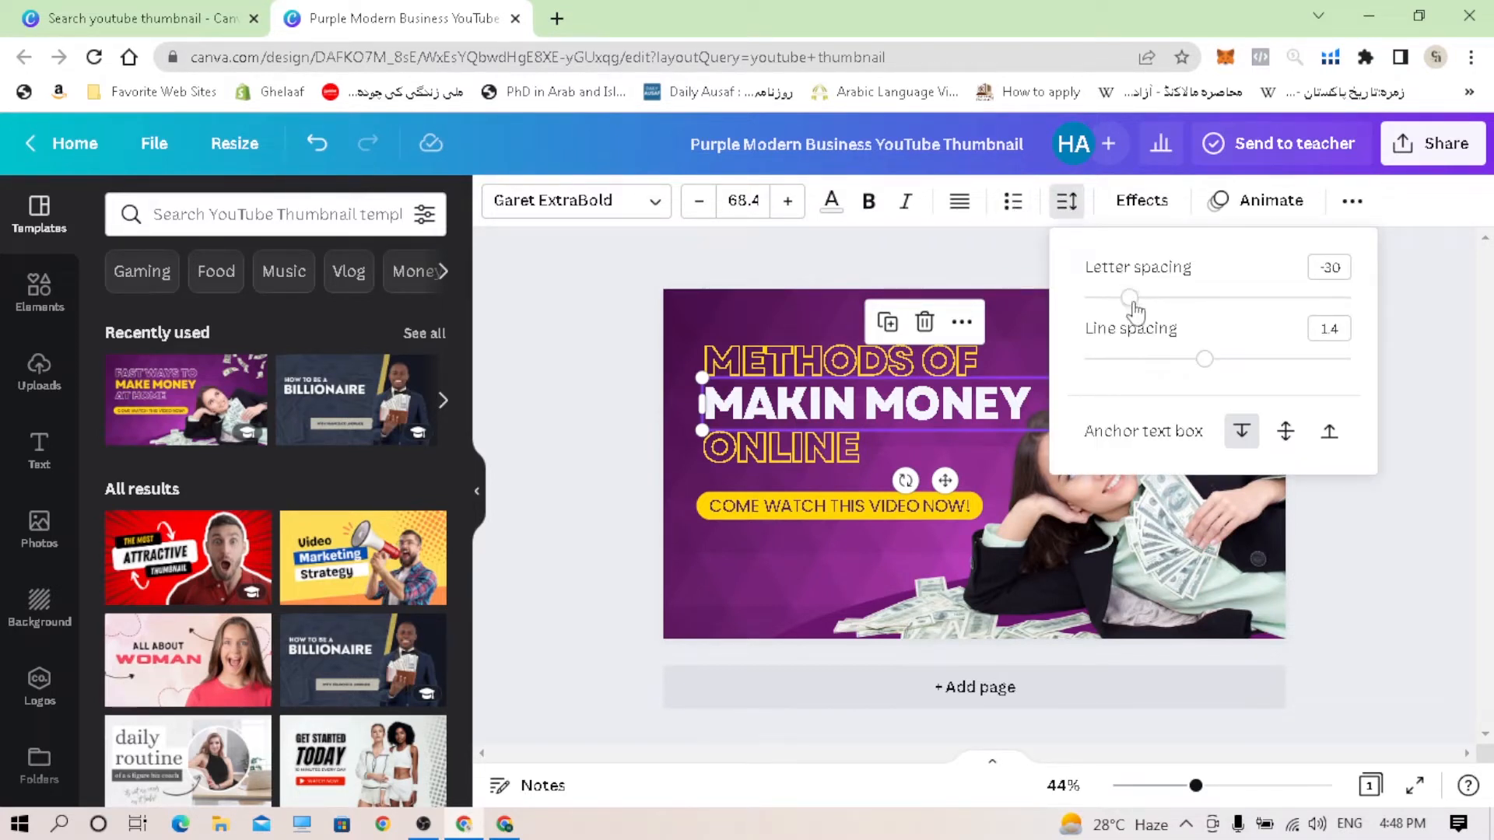
mouse_move(1134, 308)
mouse_down()
mouse_move(1181, 311)
mouse_move(1142, 309)
mouse_up()
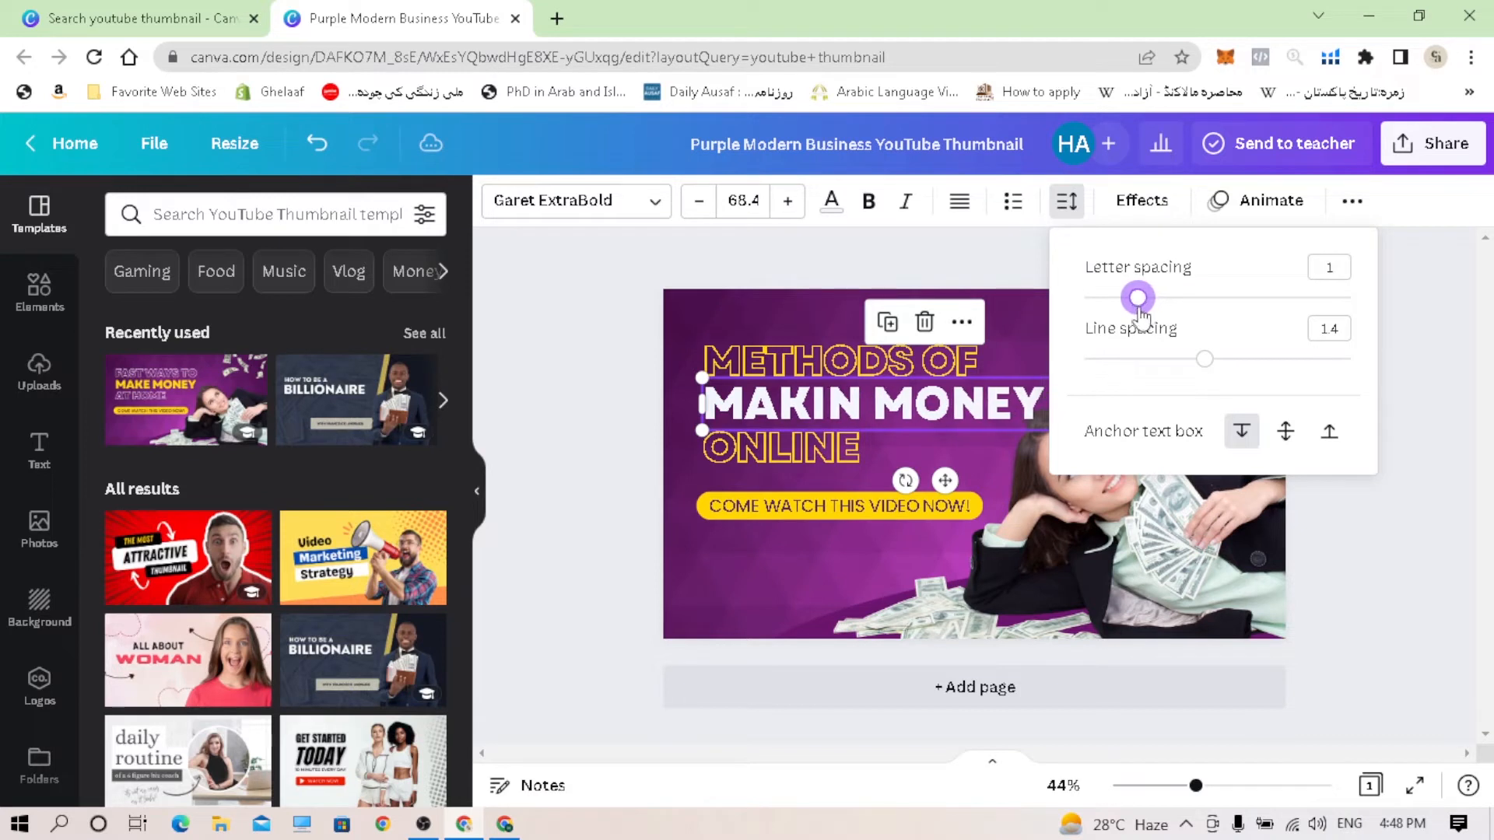
click(1341, 269)
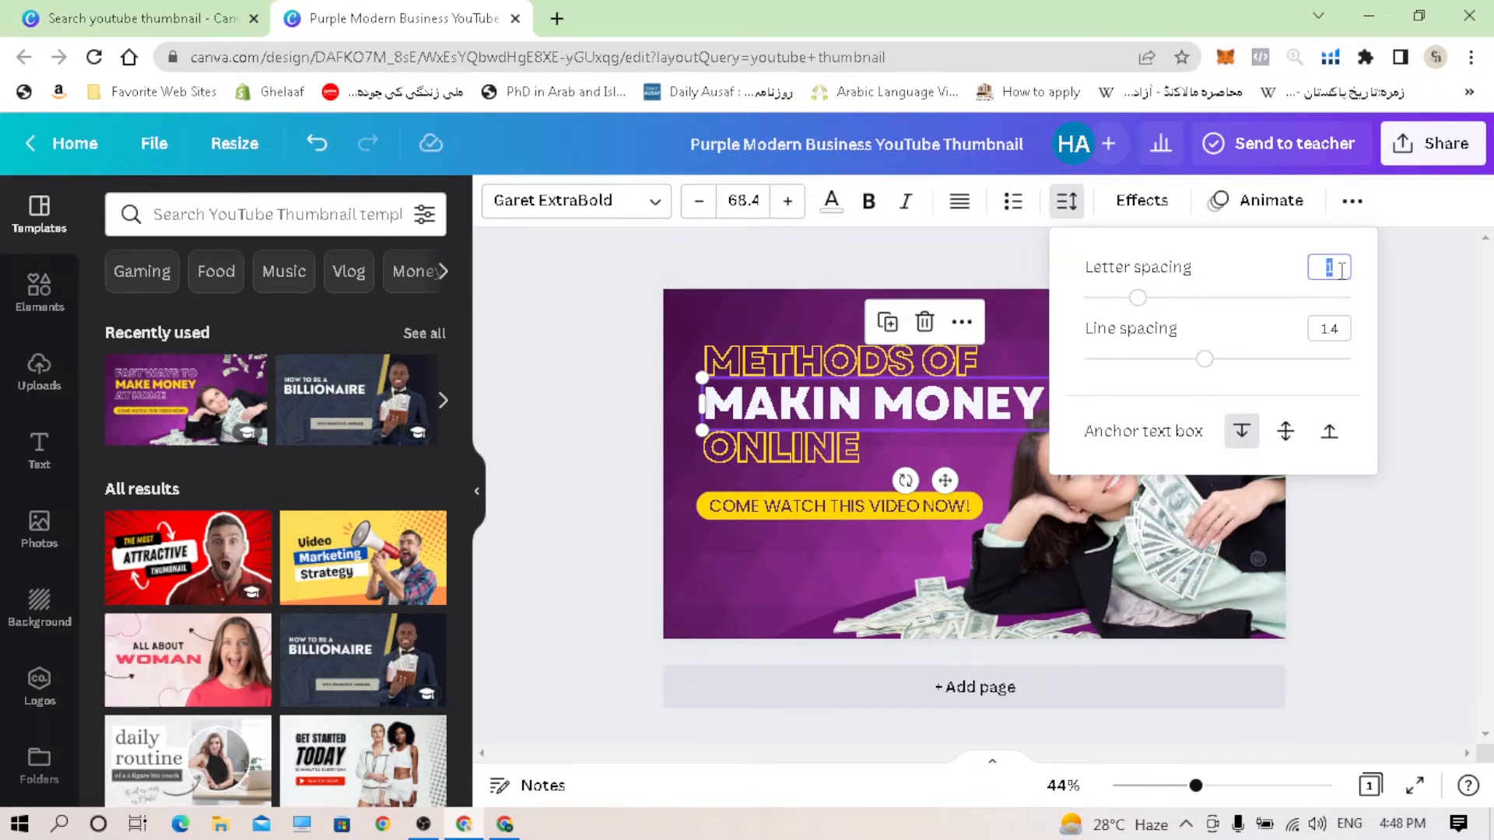
text(30)
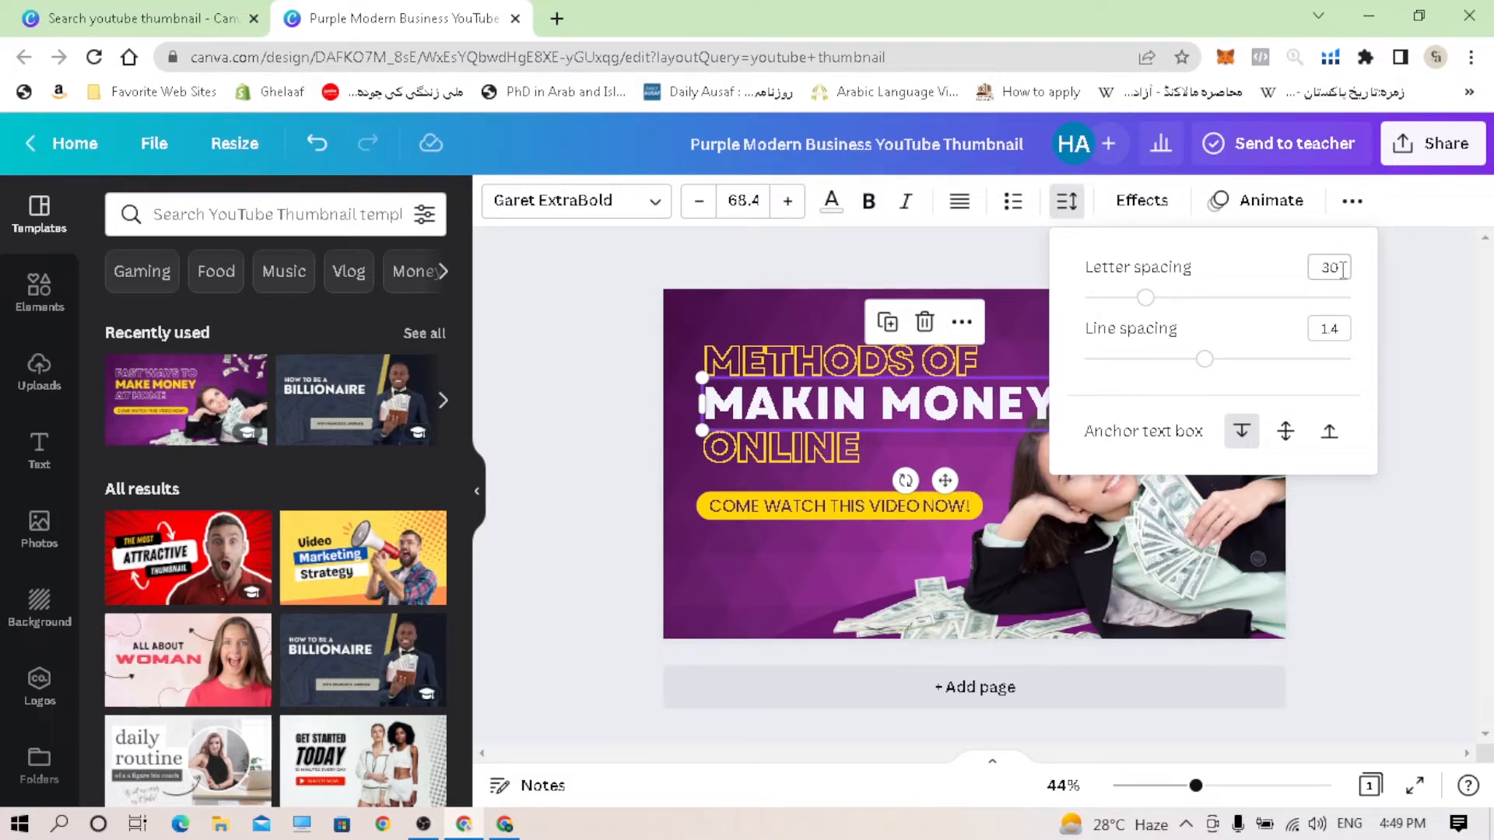
Step: Try a letter spacing of -50 on the "MAKIN MONEY" line and return it to -30
click(1347, 268)
click(1347, 269)
double_click(1338, 268)
text(1)
text(-50)
key(Return)
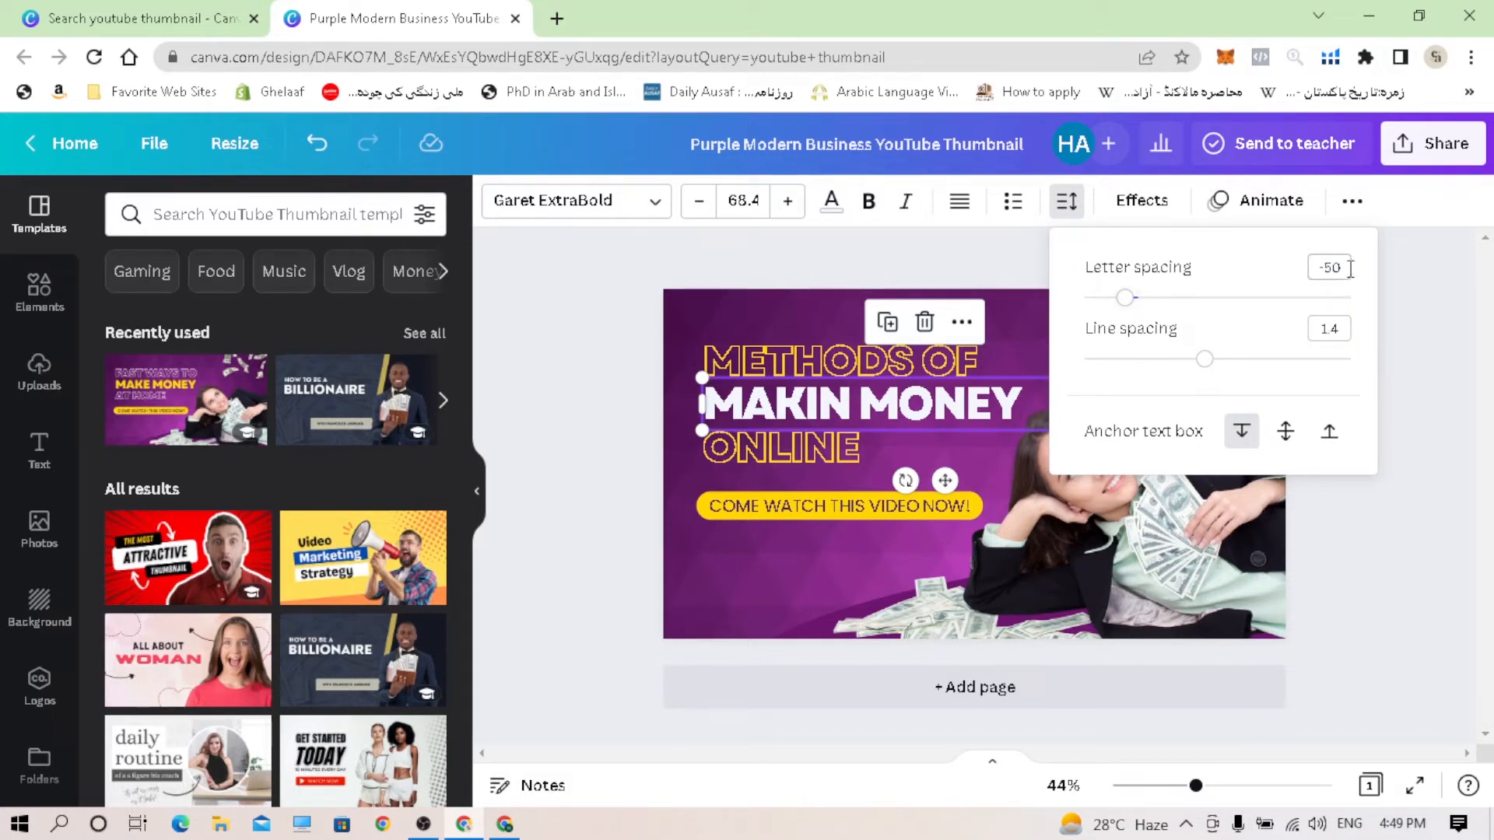
drag(1323, 268, 1350, 267)
key(BackSpace)
text(-30)
key(Return)
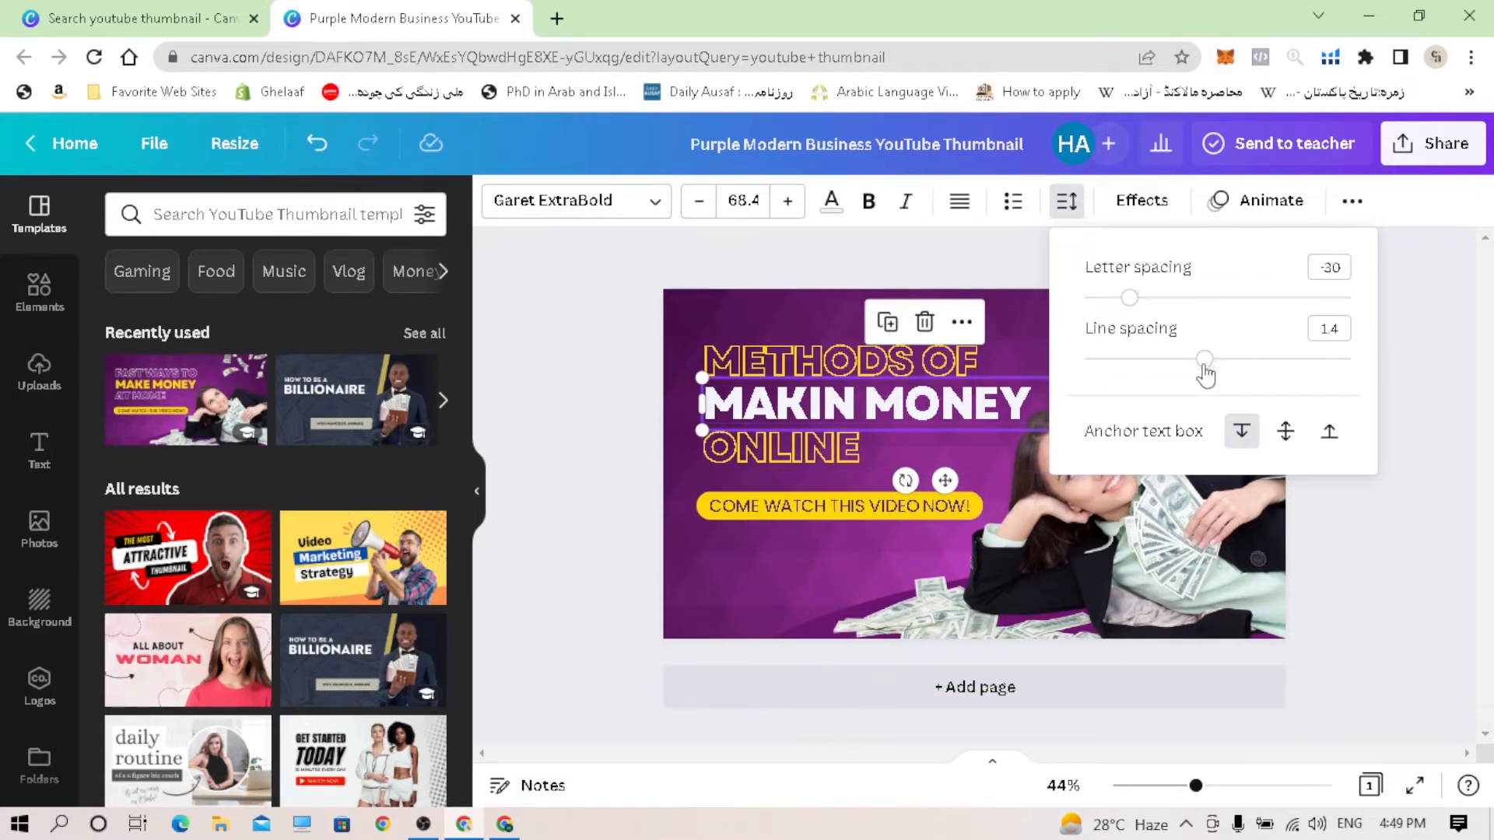
Step: Add a second line "ONLINE" to the "MAKIN MONEY" text box and try a tighter line spacing on it
mouse_move(1206, 364)
mouse_down()
mouse_move(1243, 363)
mouse_move(1203, 364)
mouse_up()
click(973, 410)
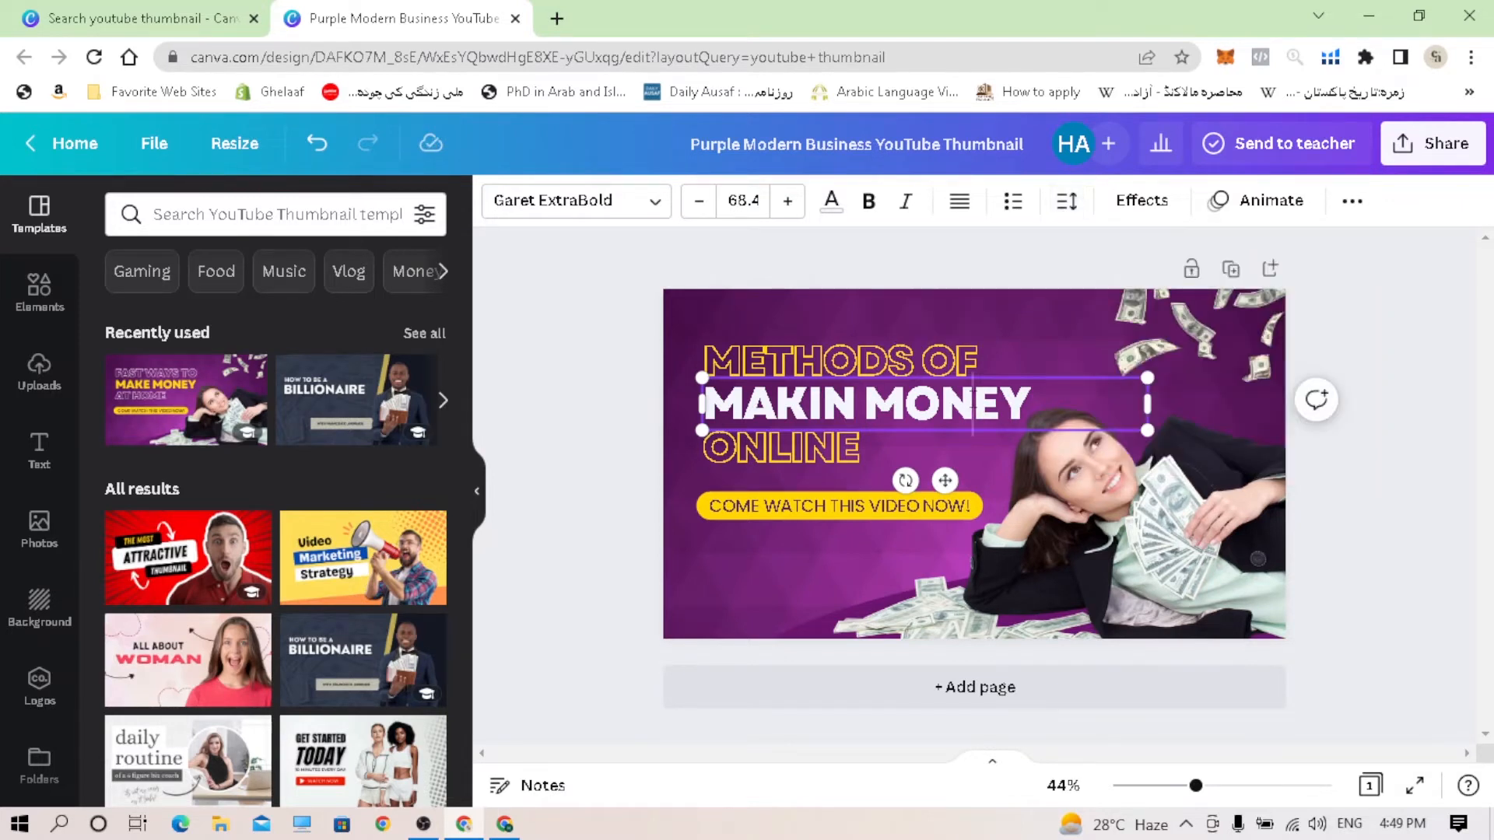
click(1032, 403)
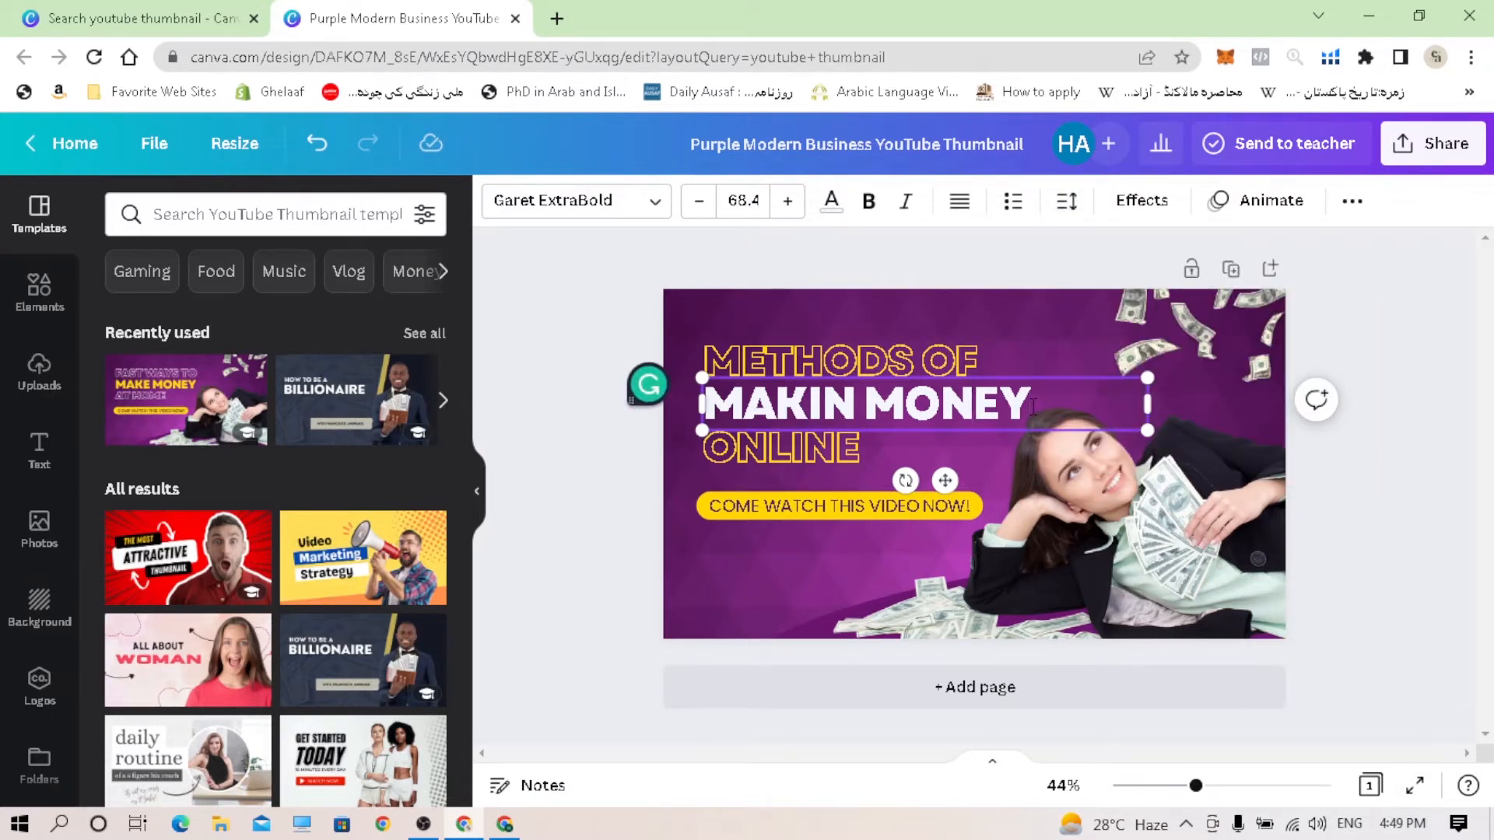
key(Return)
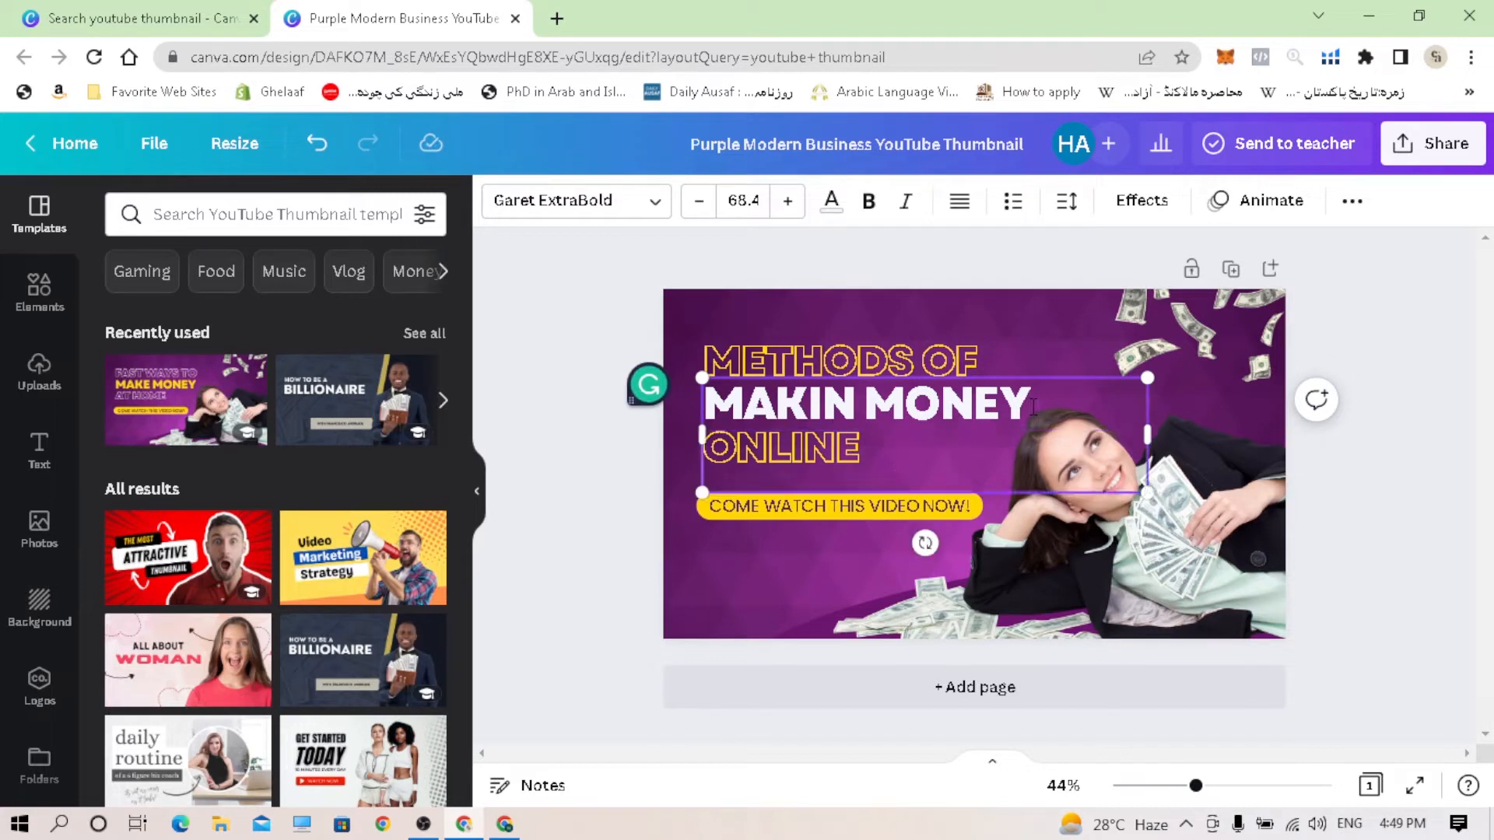
text(ONLINE)
click(1069, 203)
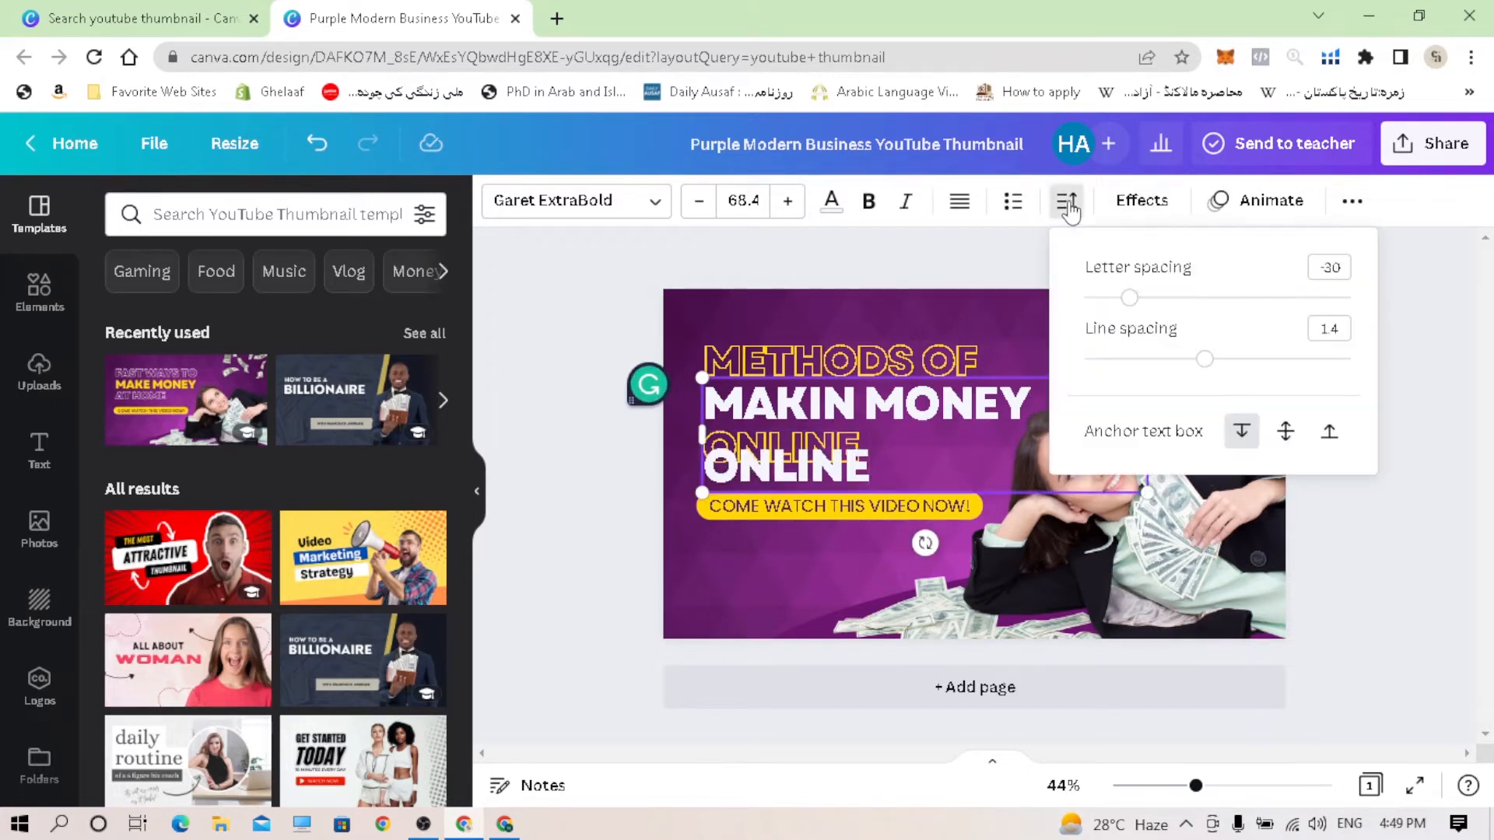
drag(1205, 364, 1121, 358)
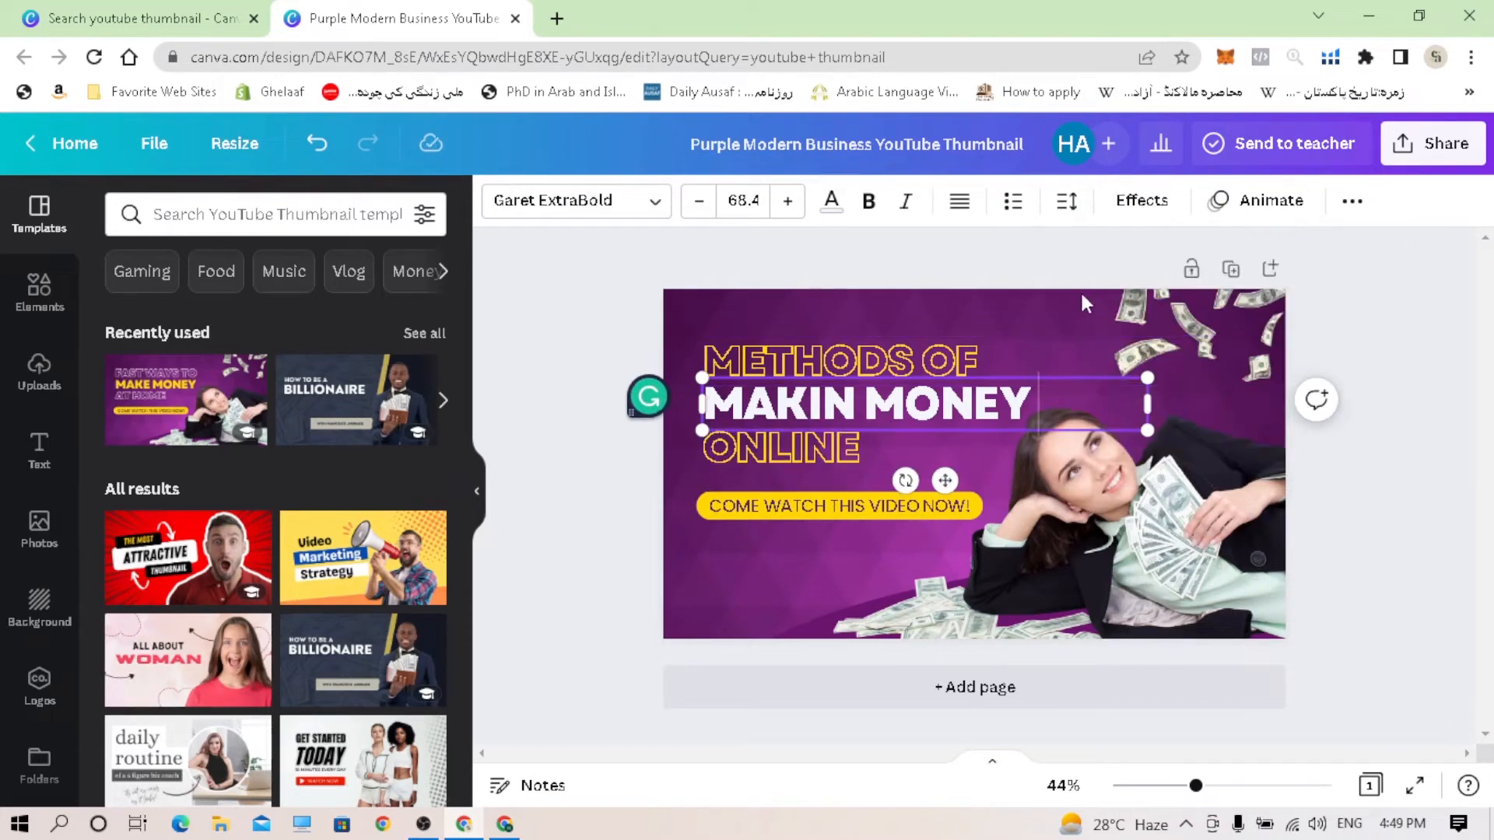
Step: Apply the Shadow effect to the "MAKIN MONEY" line, comparing it up close with no effect
click(1142, 201)
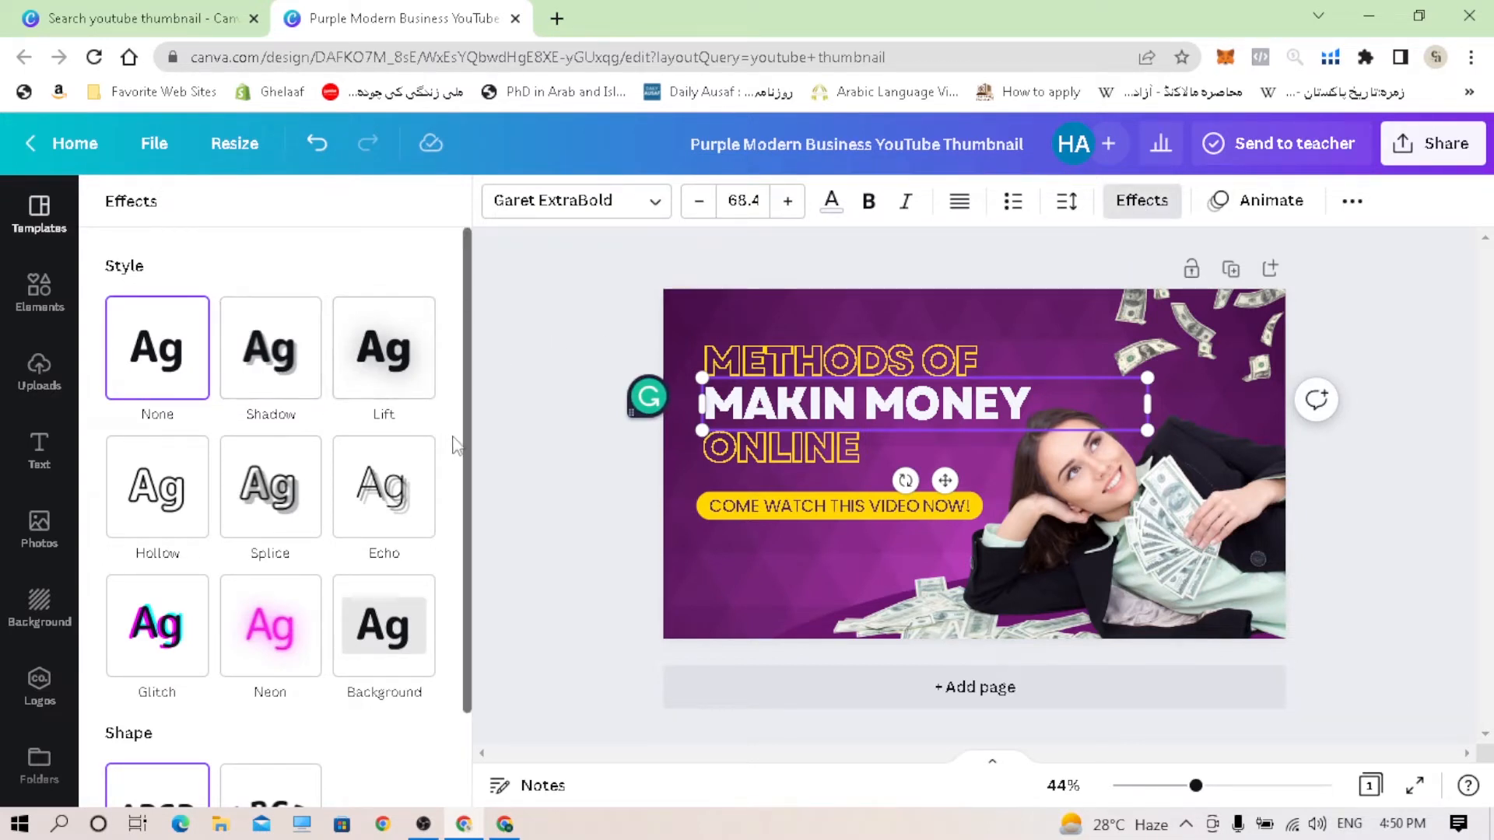
click(276, 367)
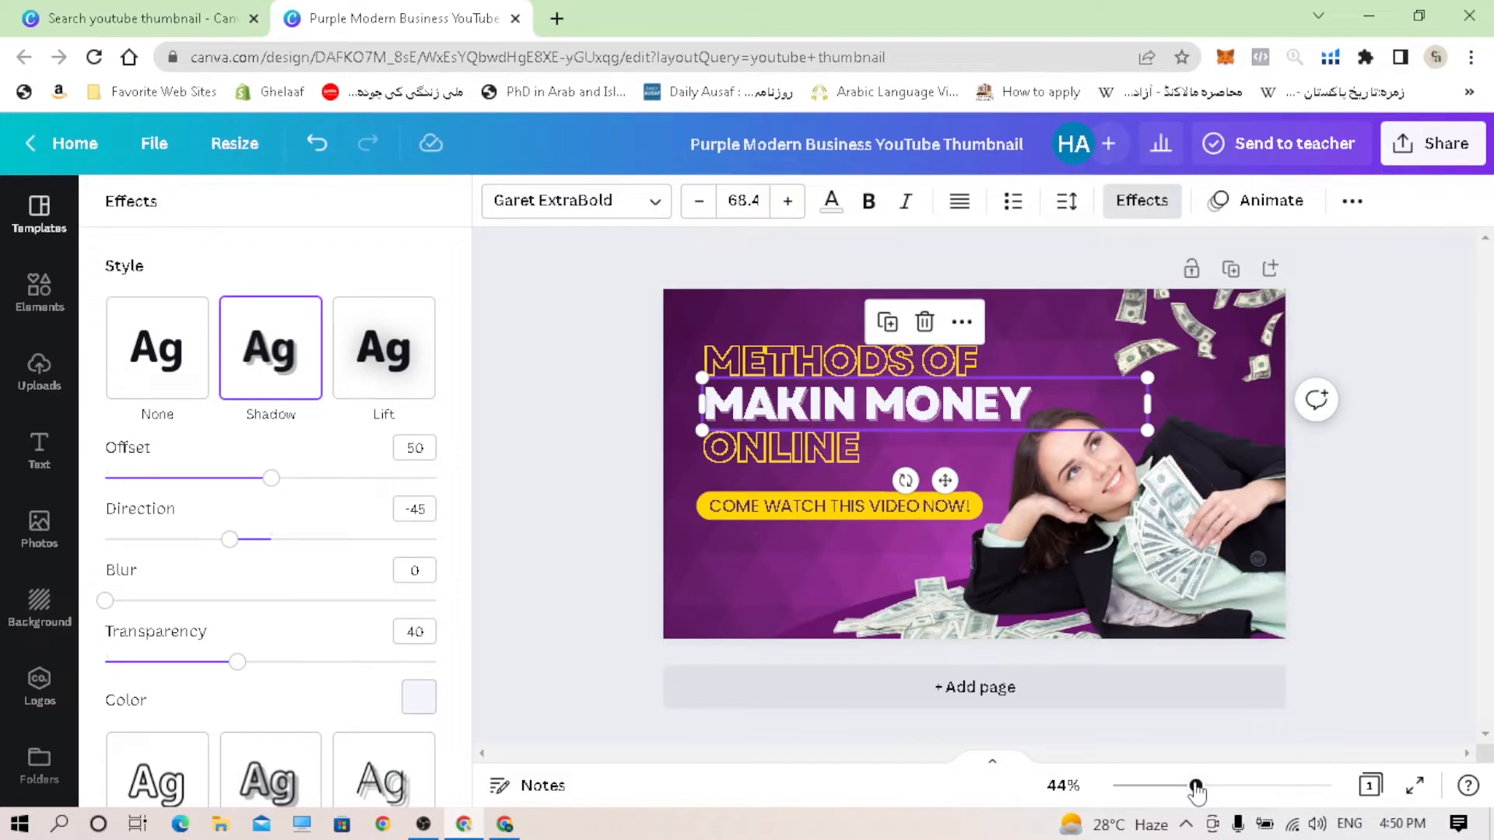
drag(1196, 785, 1241, 786)
click(159, 366)
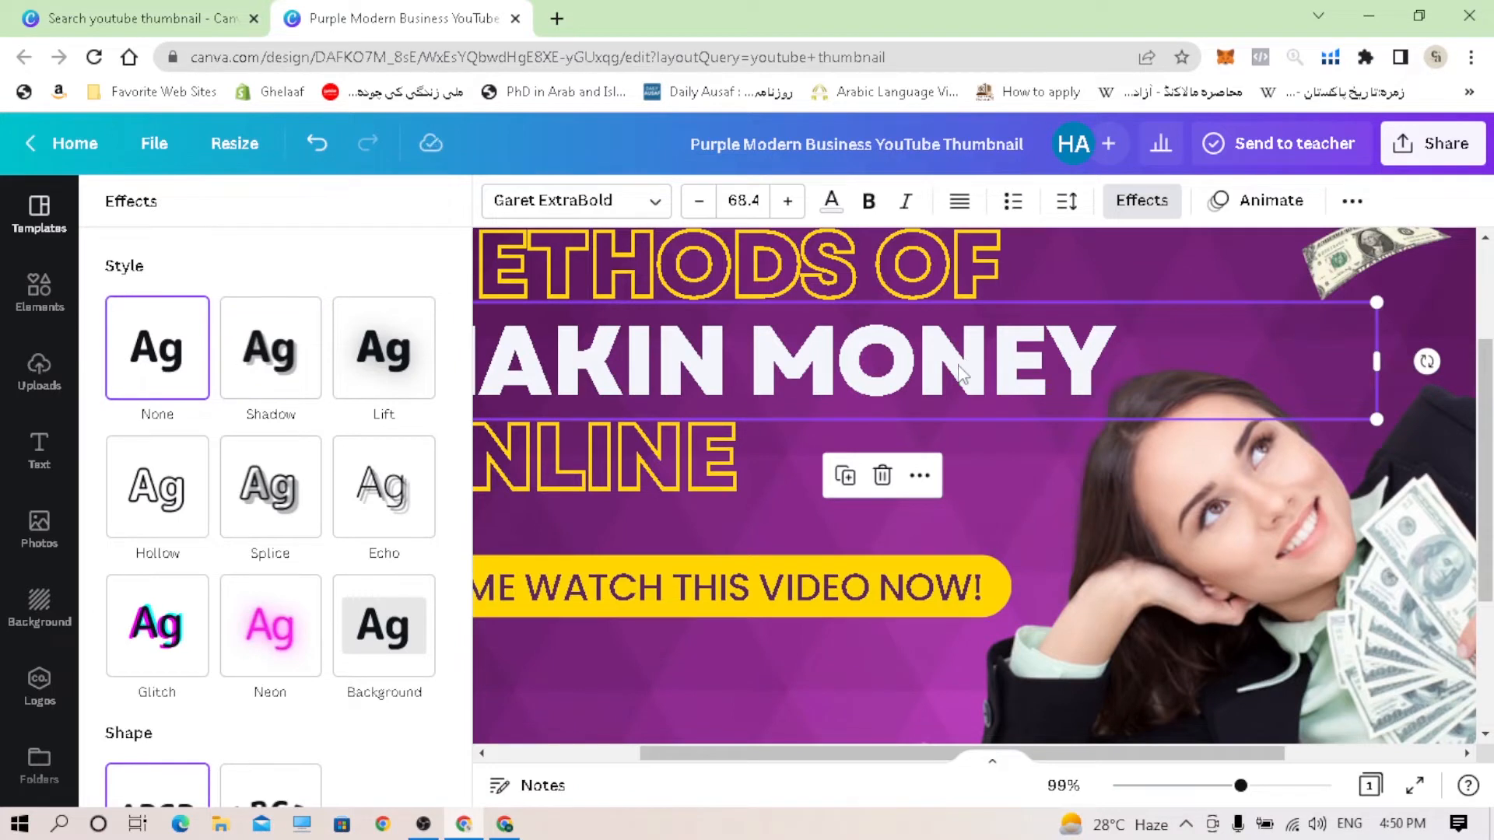
click(264, 366)
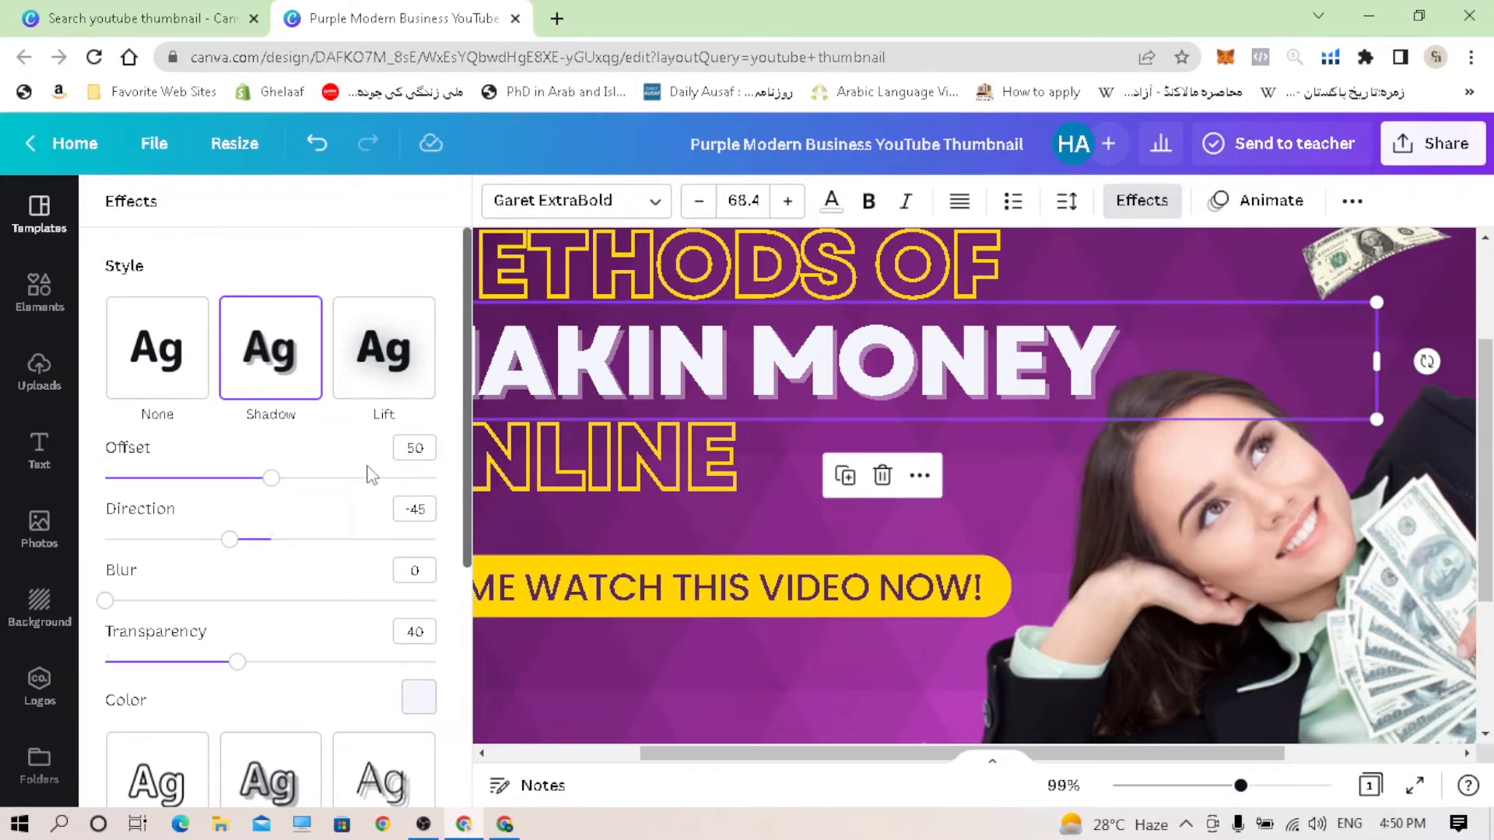
Step: Set the "MAKIN MONEY" shadow's offset to 53, direction to 86, blur to 55 and transparency to 48
mouse_move(271, 478)
mouse_down()
mouse_move(480, 489)
mouse_move(283, 482)
mouse_up()
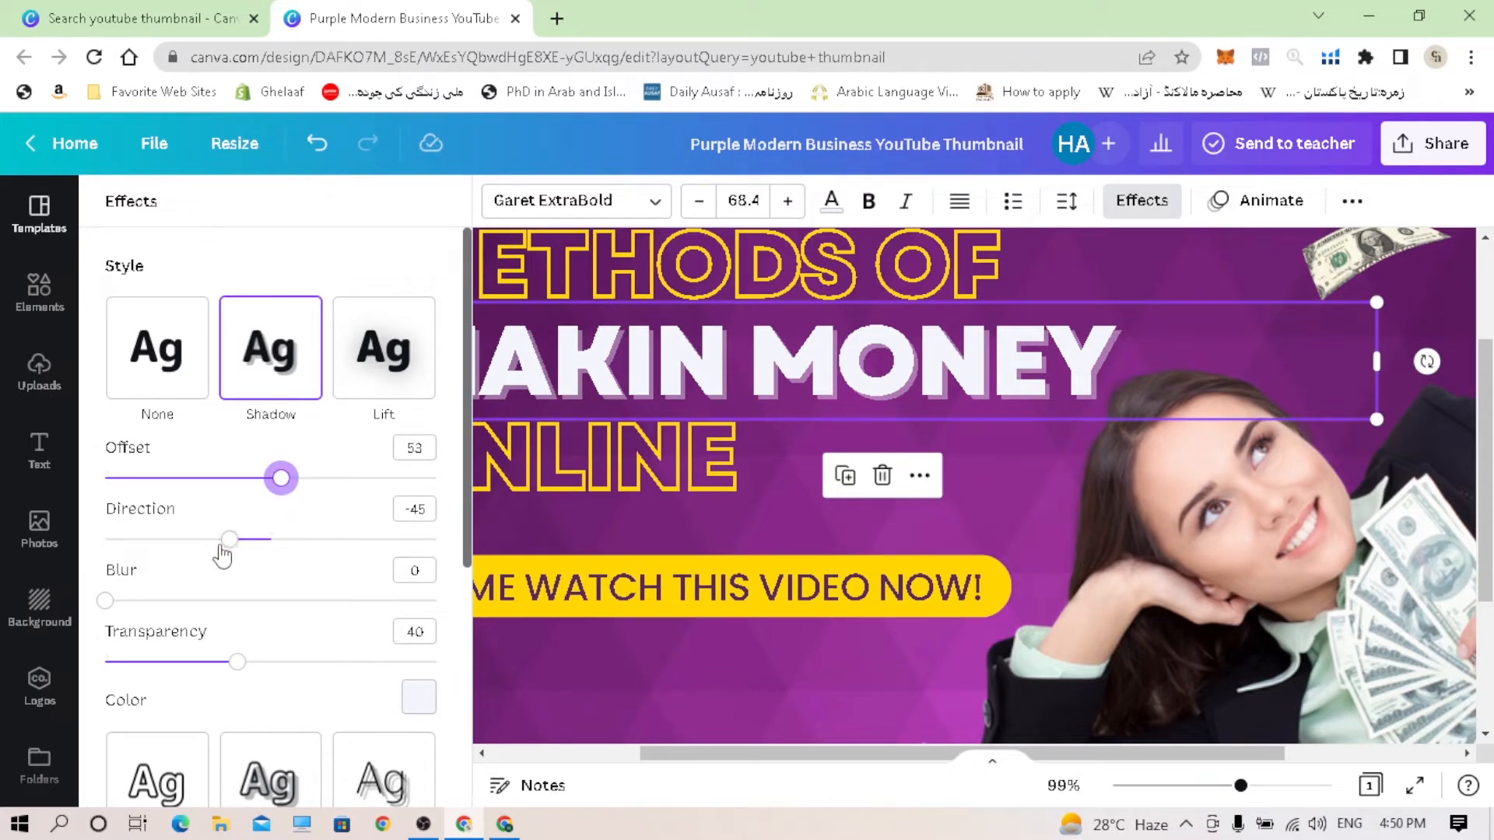
drag(229, 540, 352, 547)
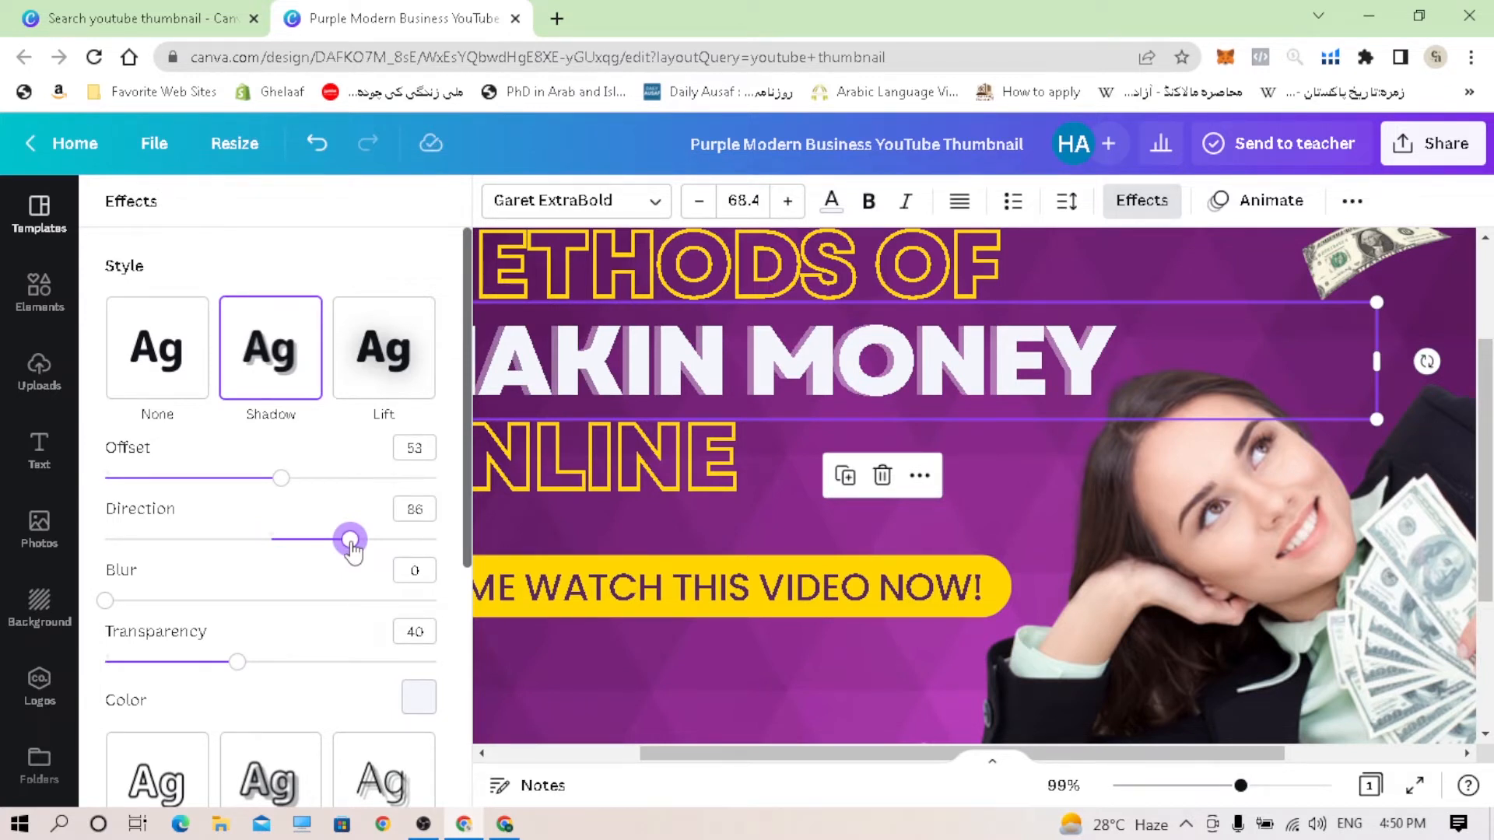
scroll(467, 498, down, 1)
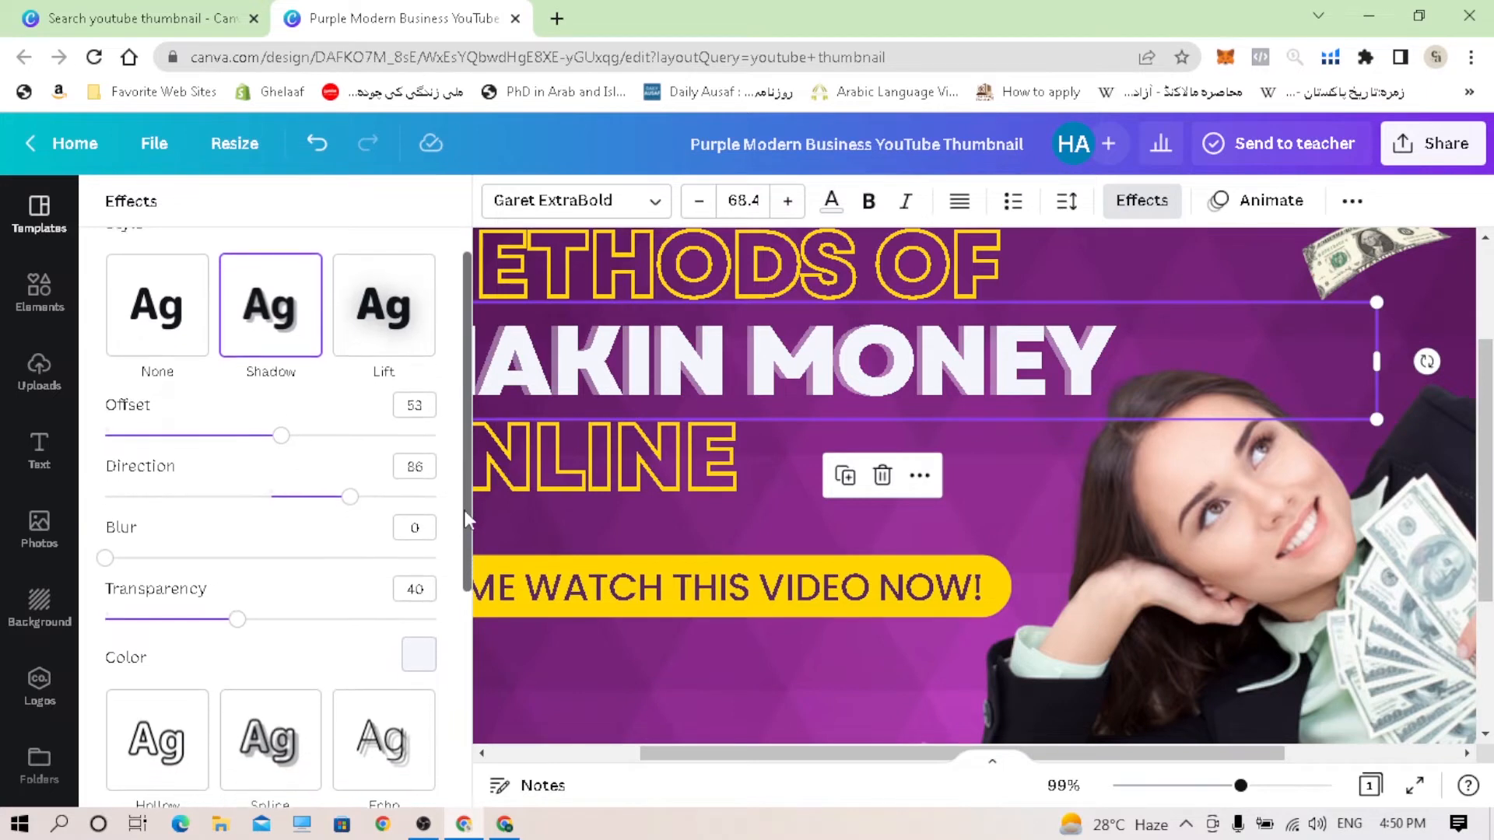
drag(465, 518, 464, 556)
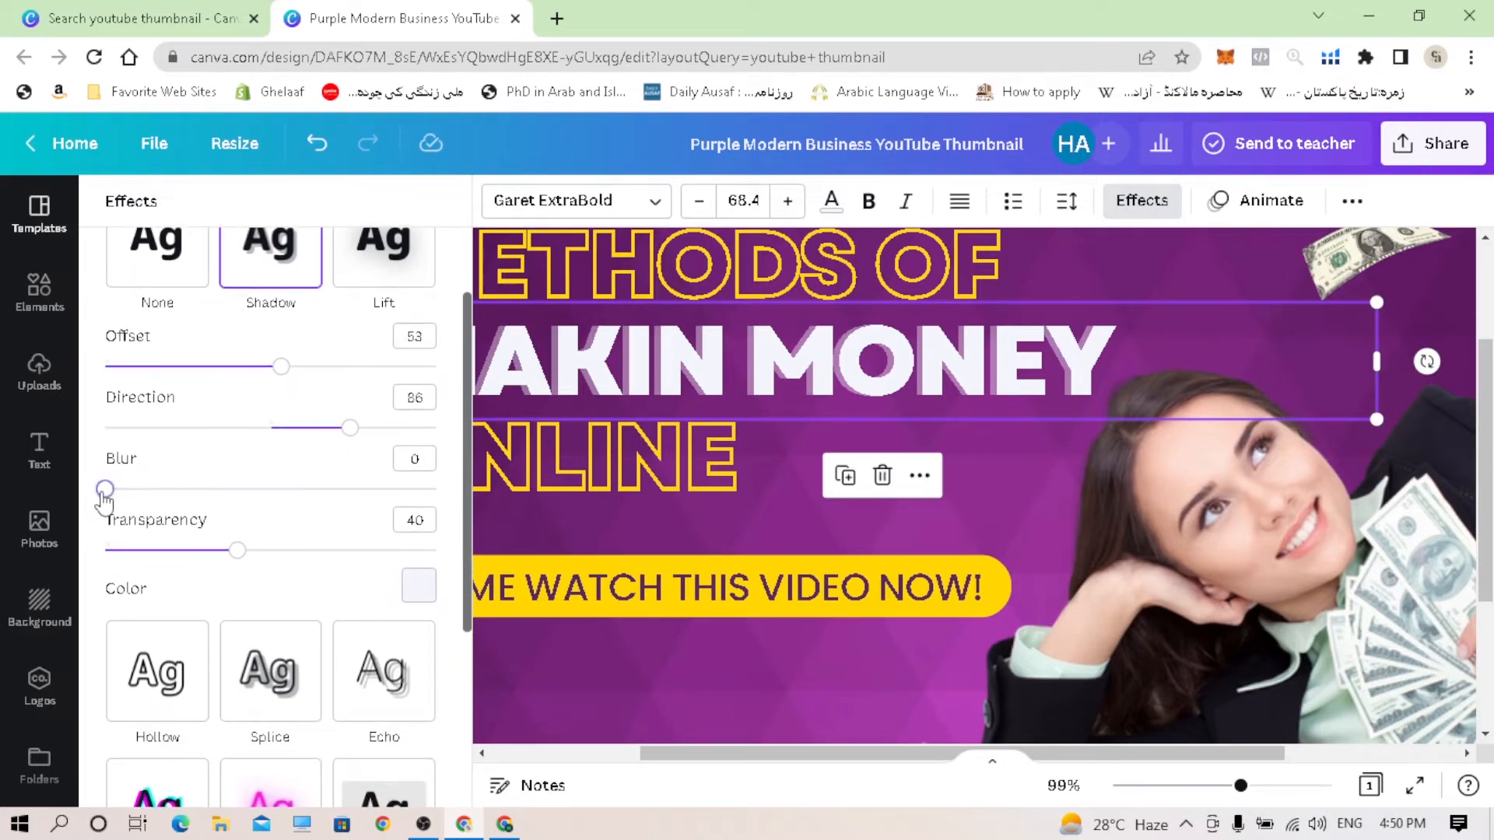
drag(105, 489, 288, 491)
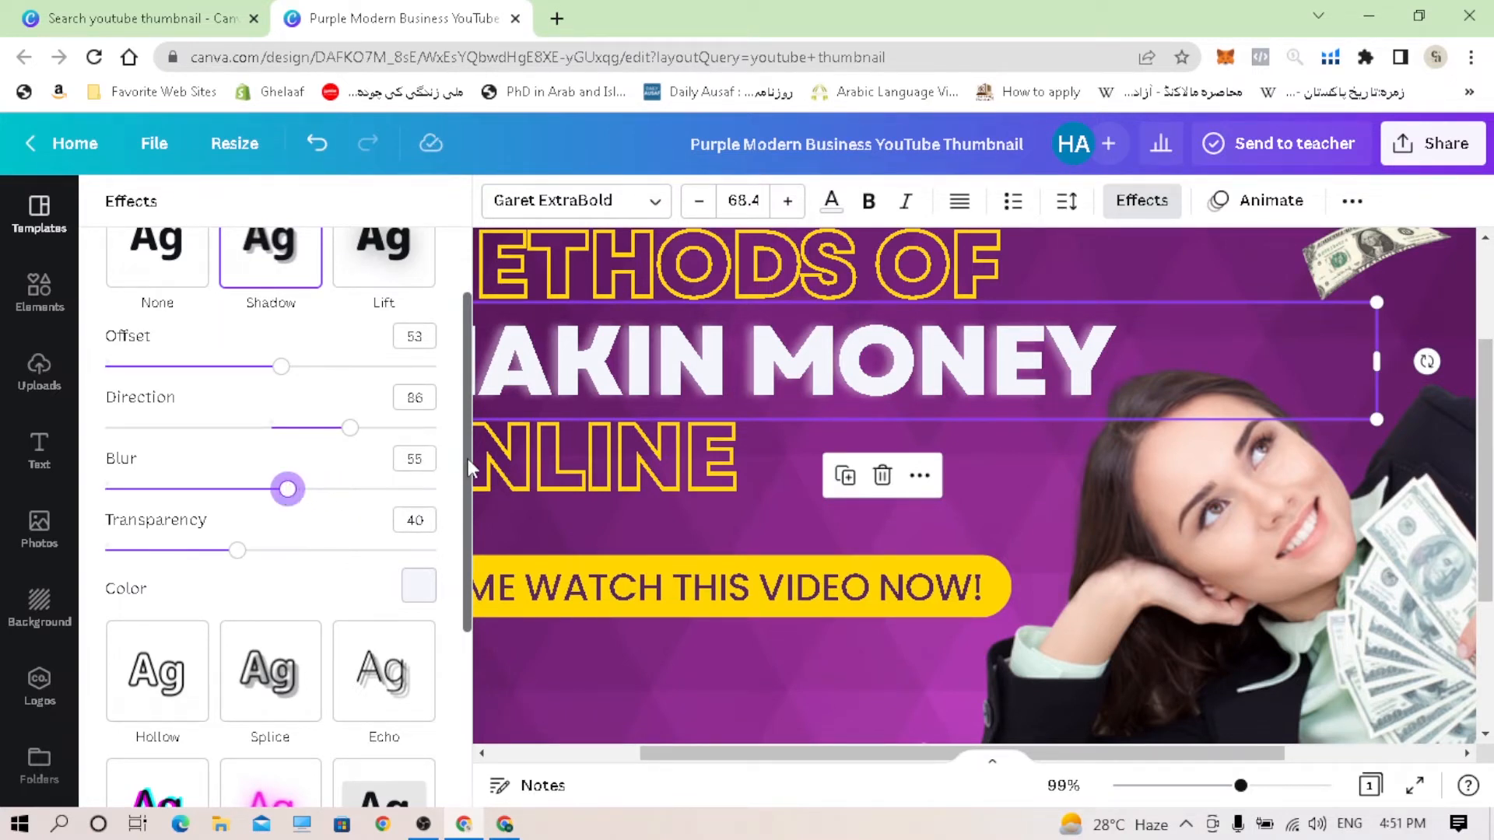
drag(463, 469, 463, 538)
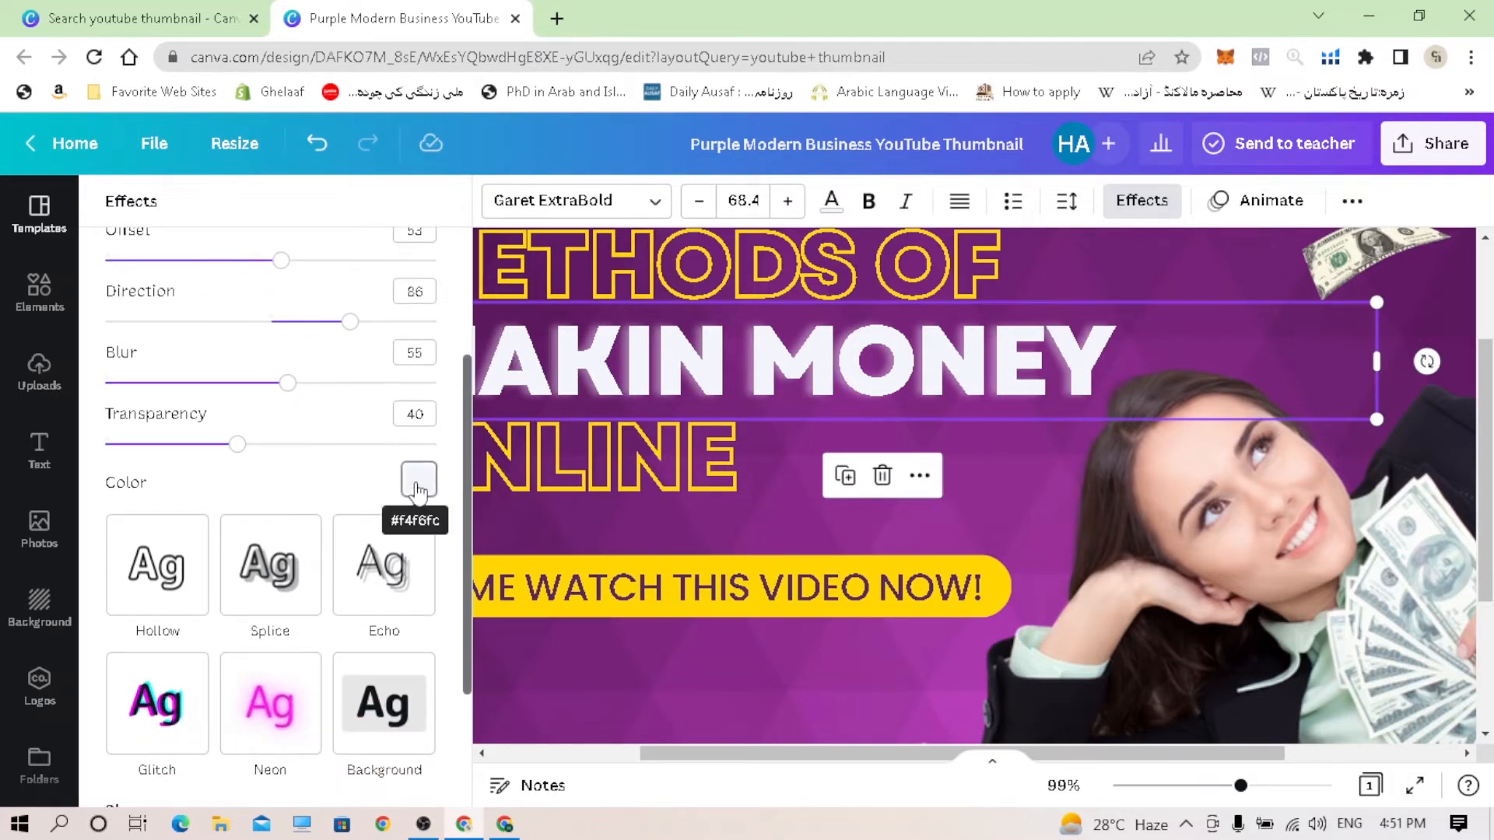
drag(238, 445, 265, 465)
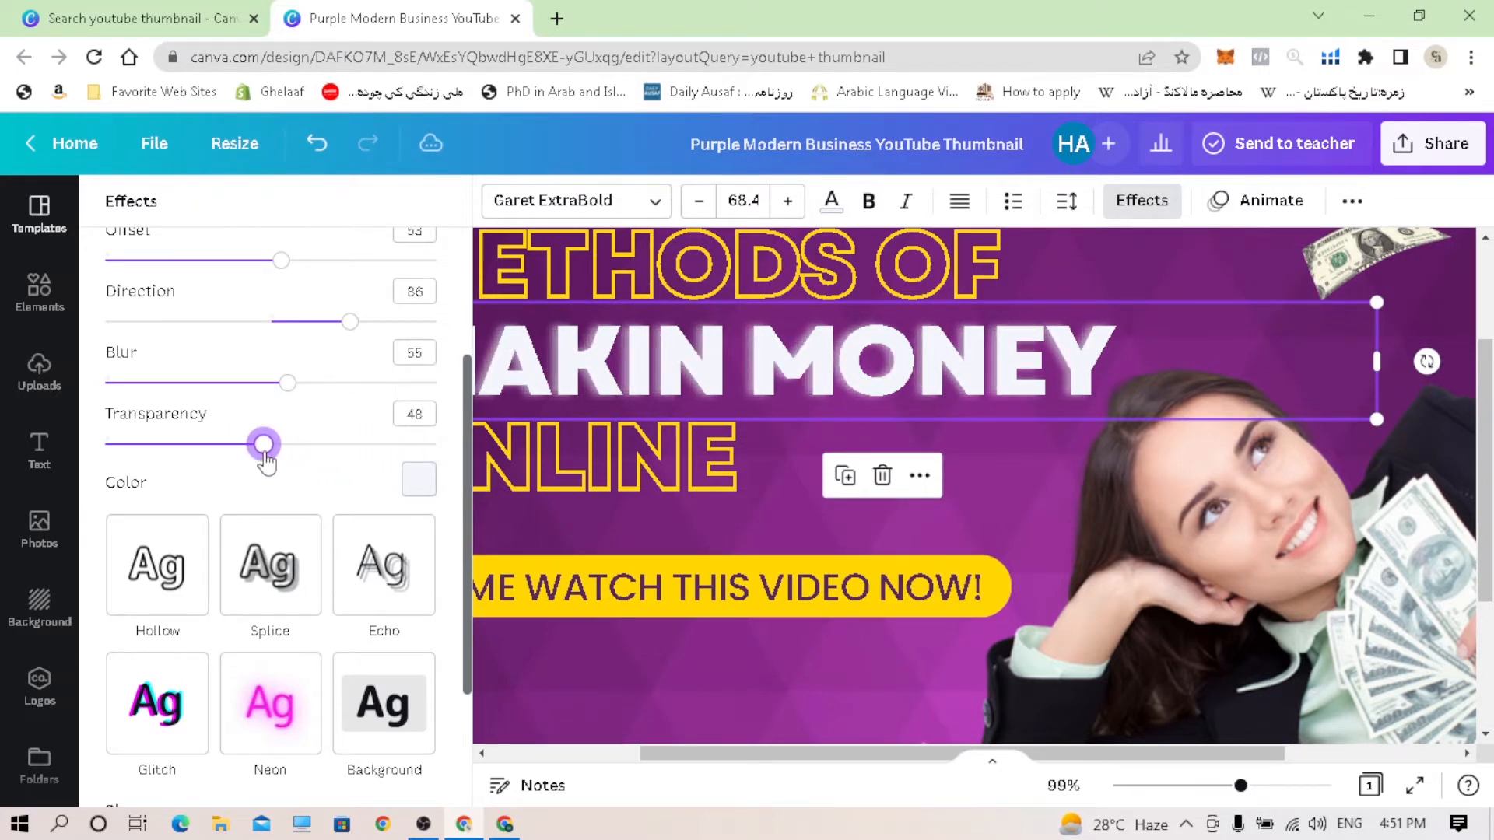
Step: Colour the "MAKIN MONEY" line's shadow with the document's black
click(426, 492)
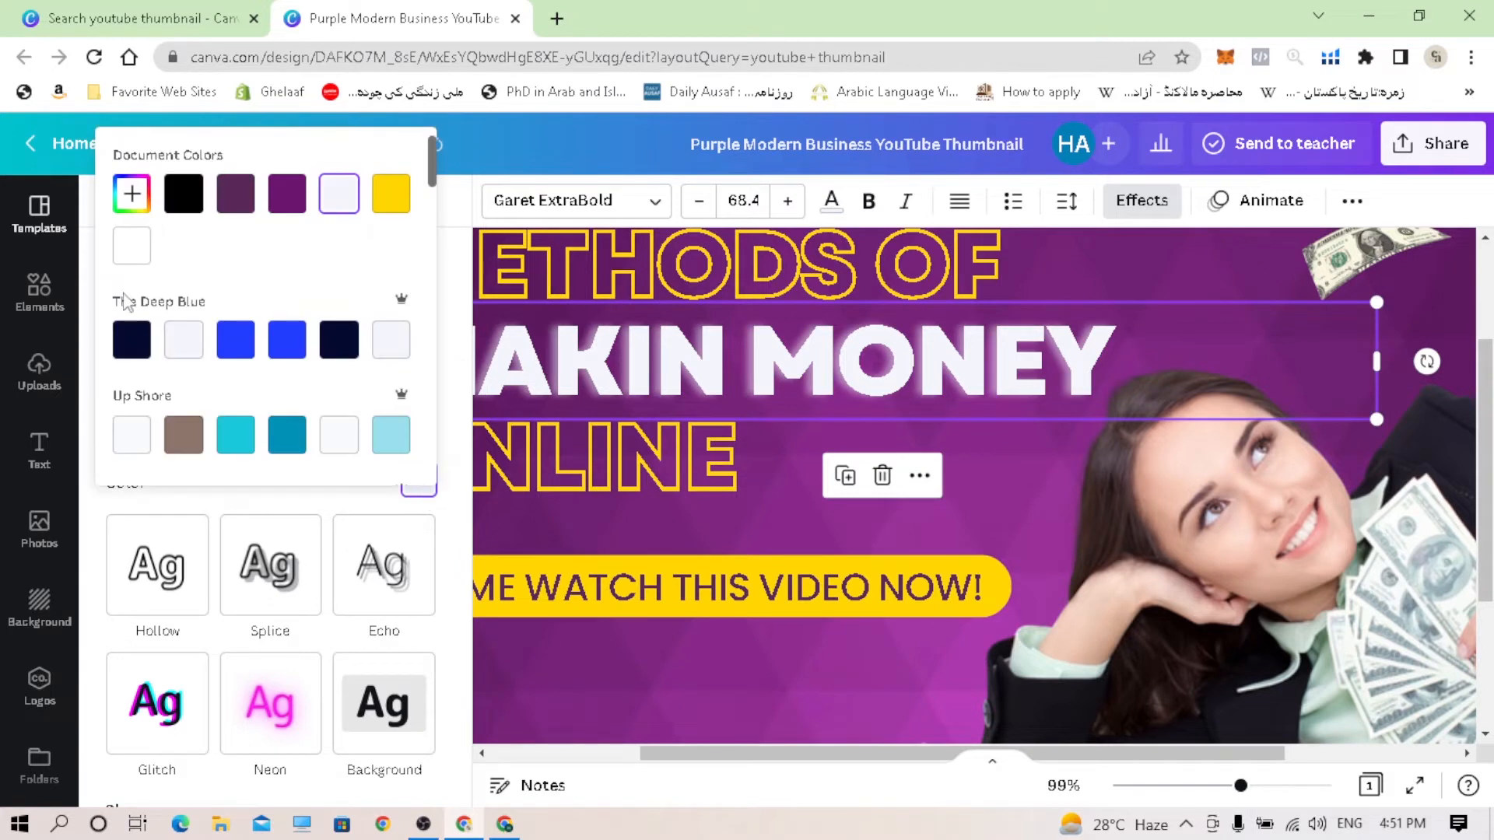
click(180, 200)
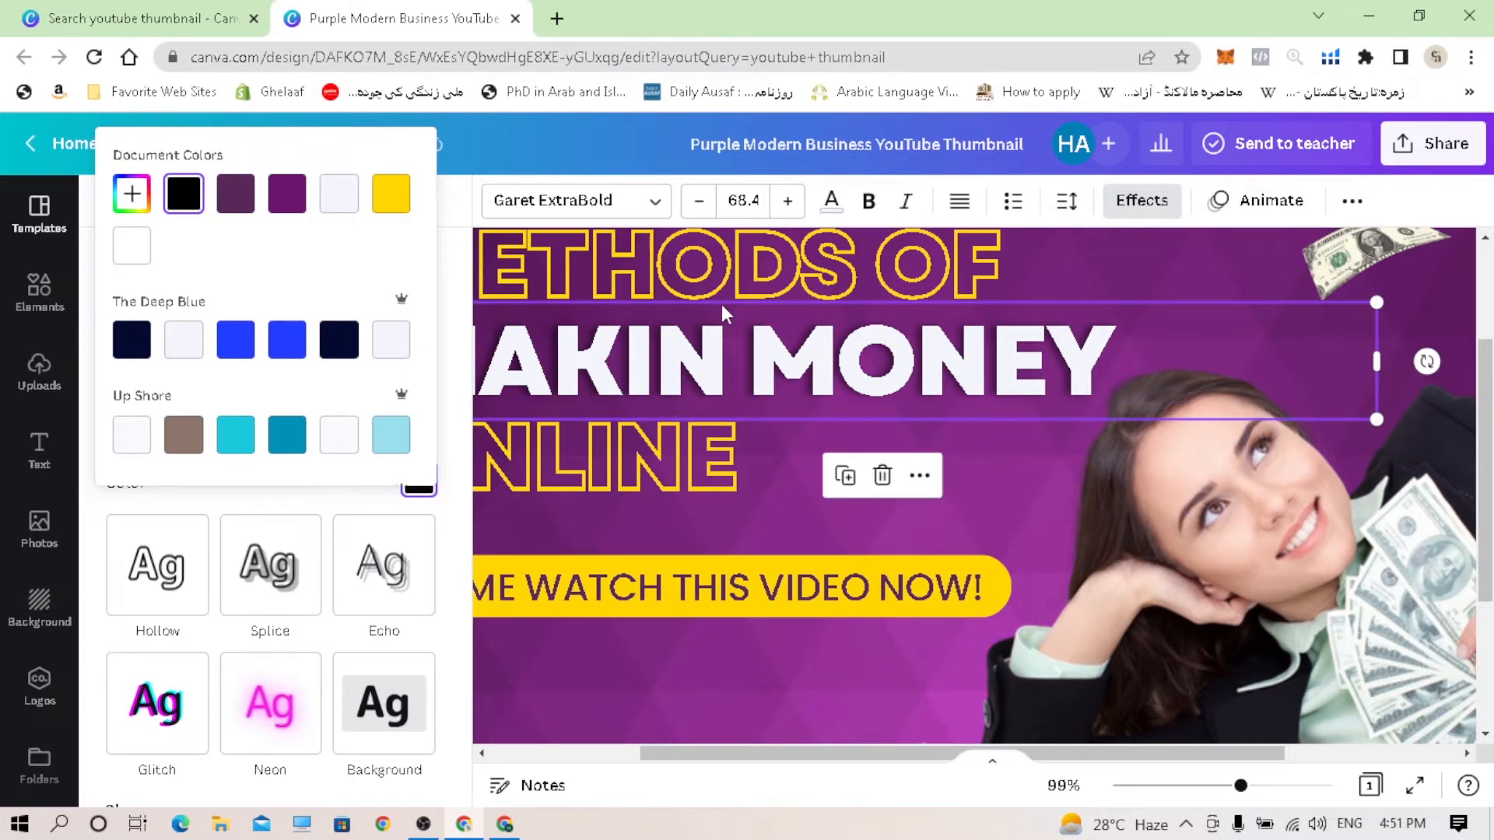
click(716, 354)
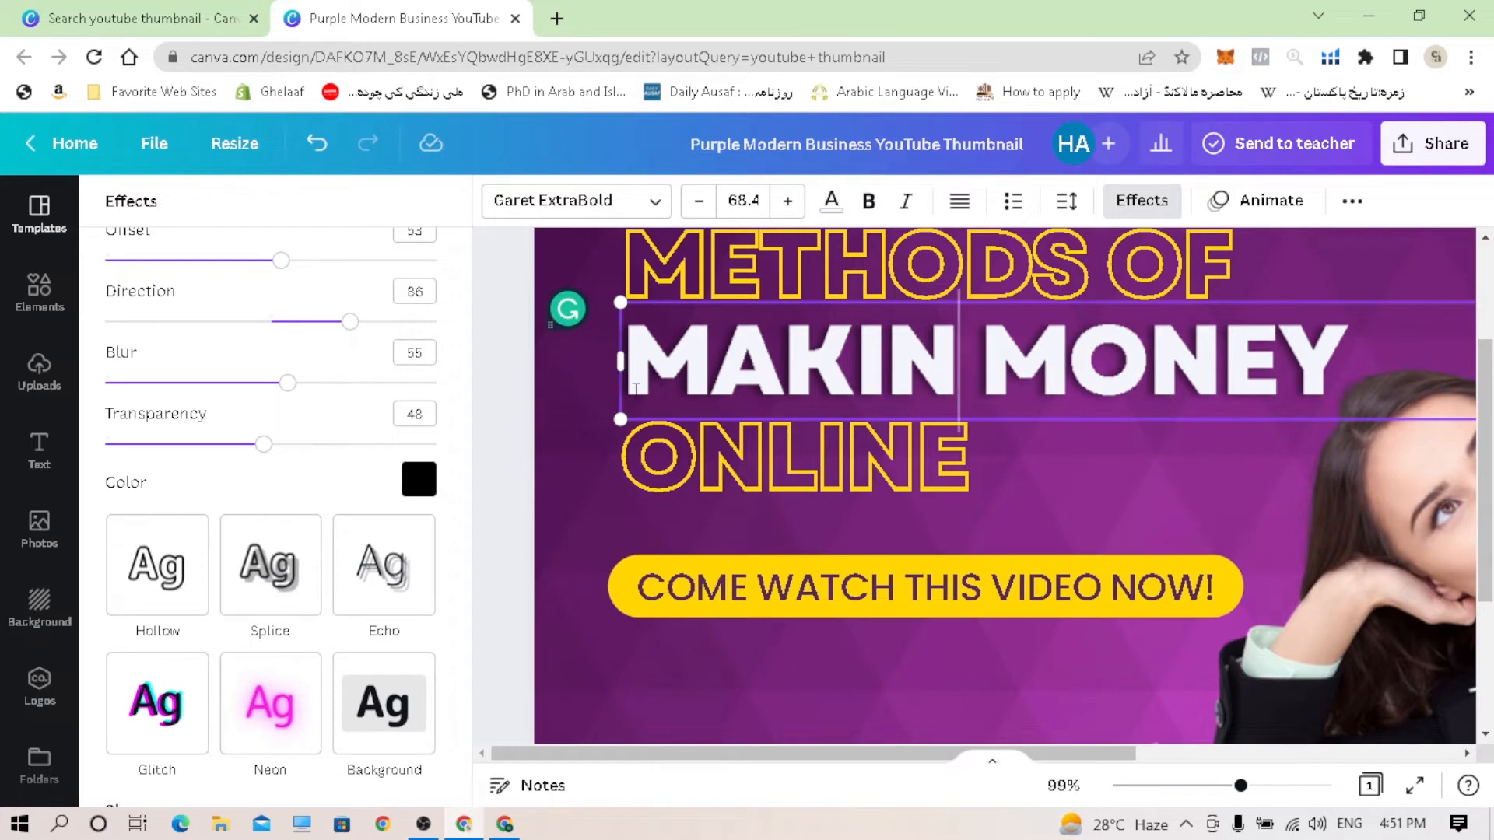
Step: Adjust the black shadow on "MAKIN MONEY" to transparency 87, direction -52 and blur 61
drag(288, 386, 202, 384)
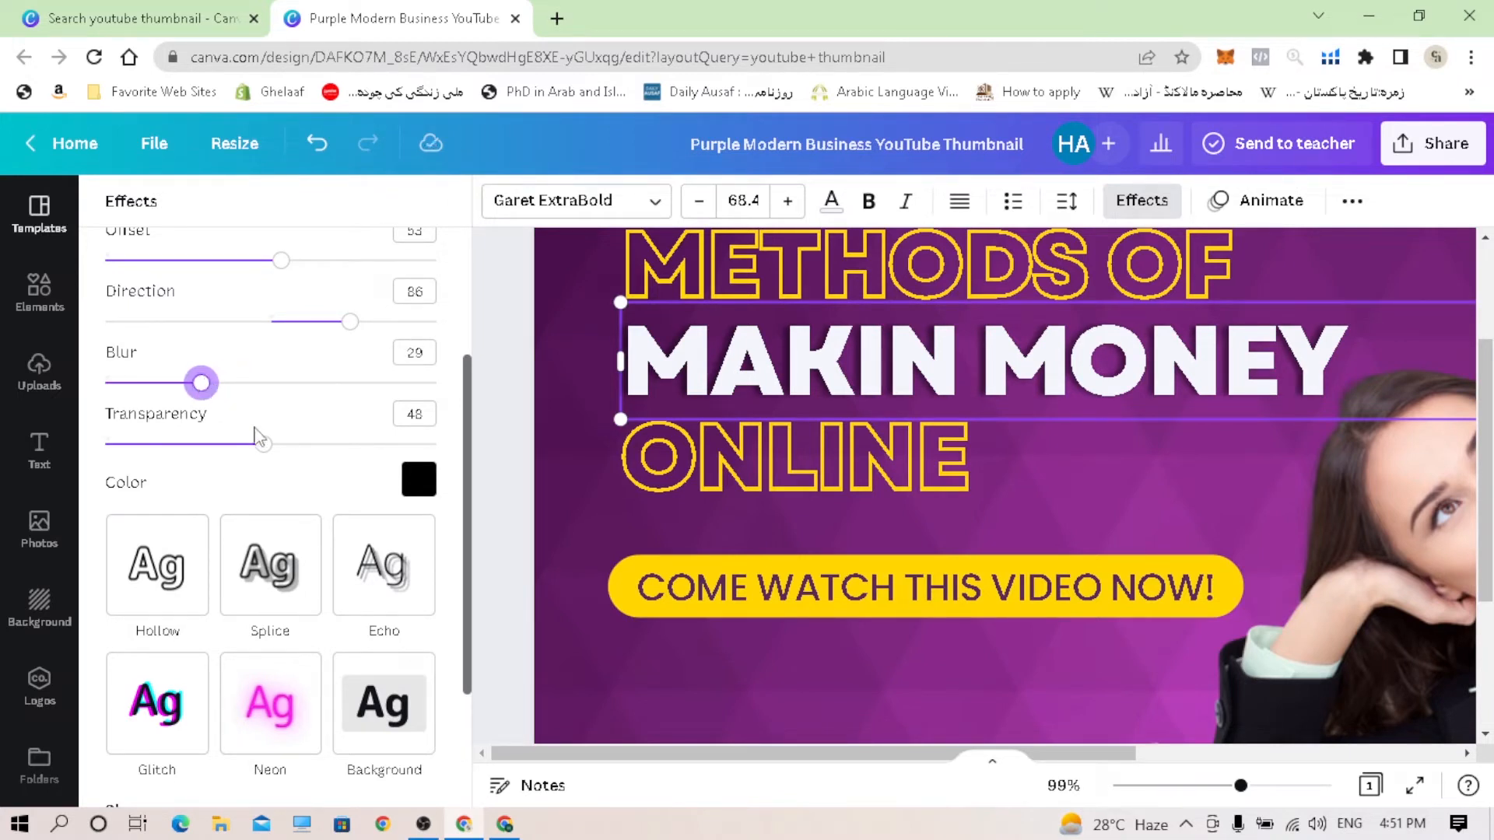
drag(263, 449, 393, 451)
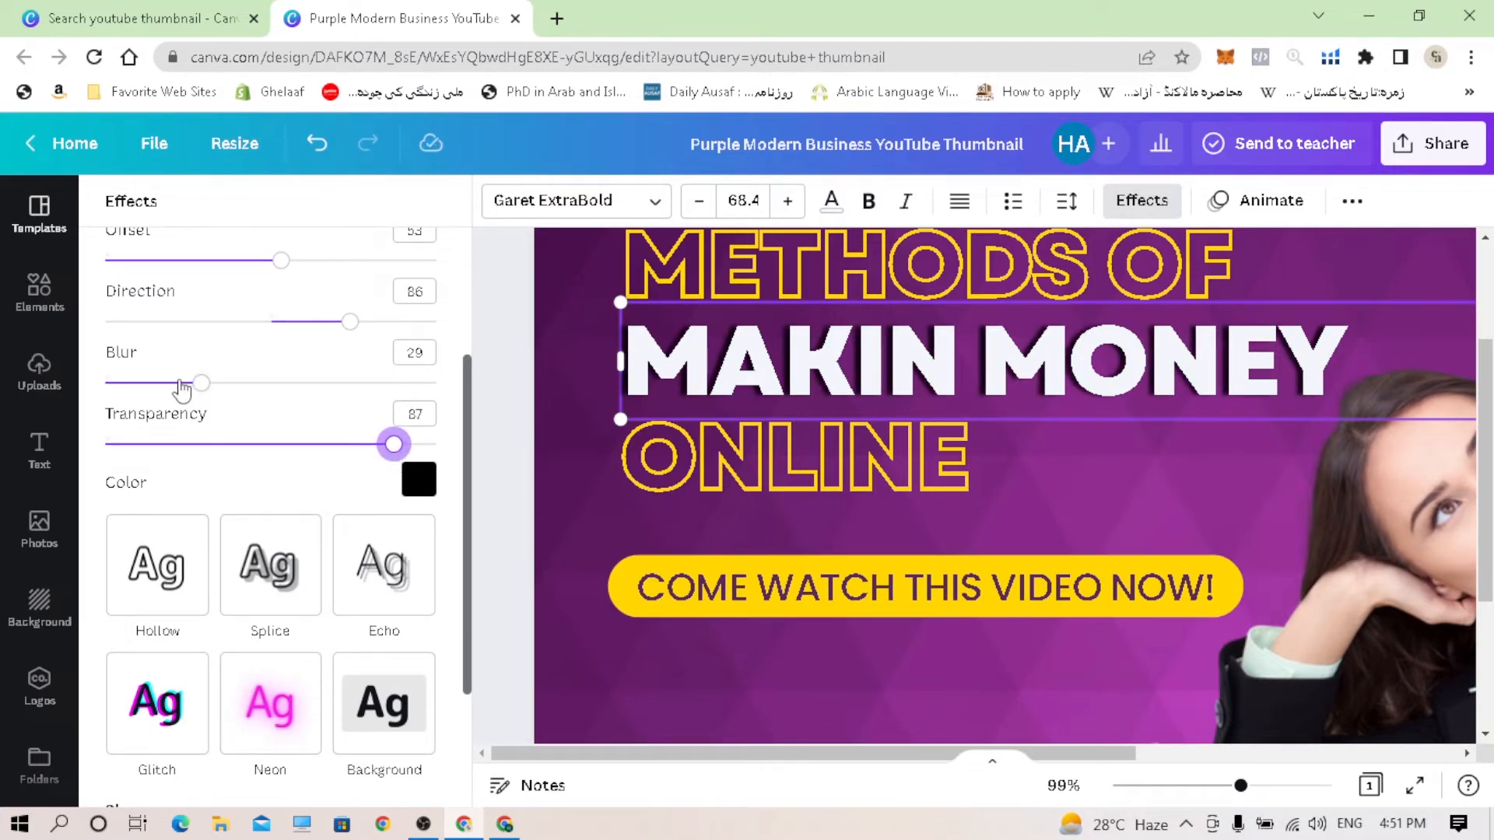
drag(202, 385, 178, 385)
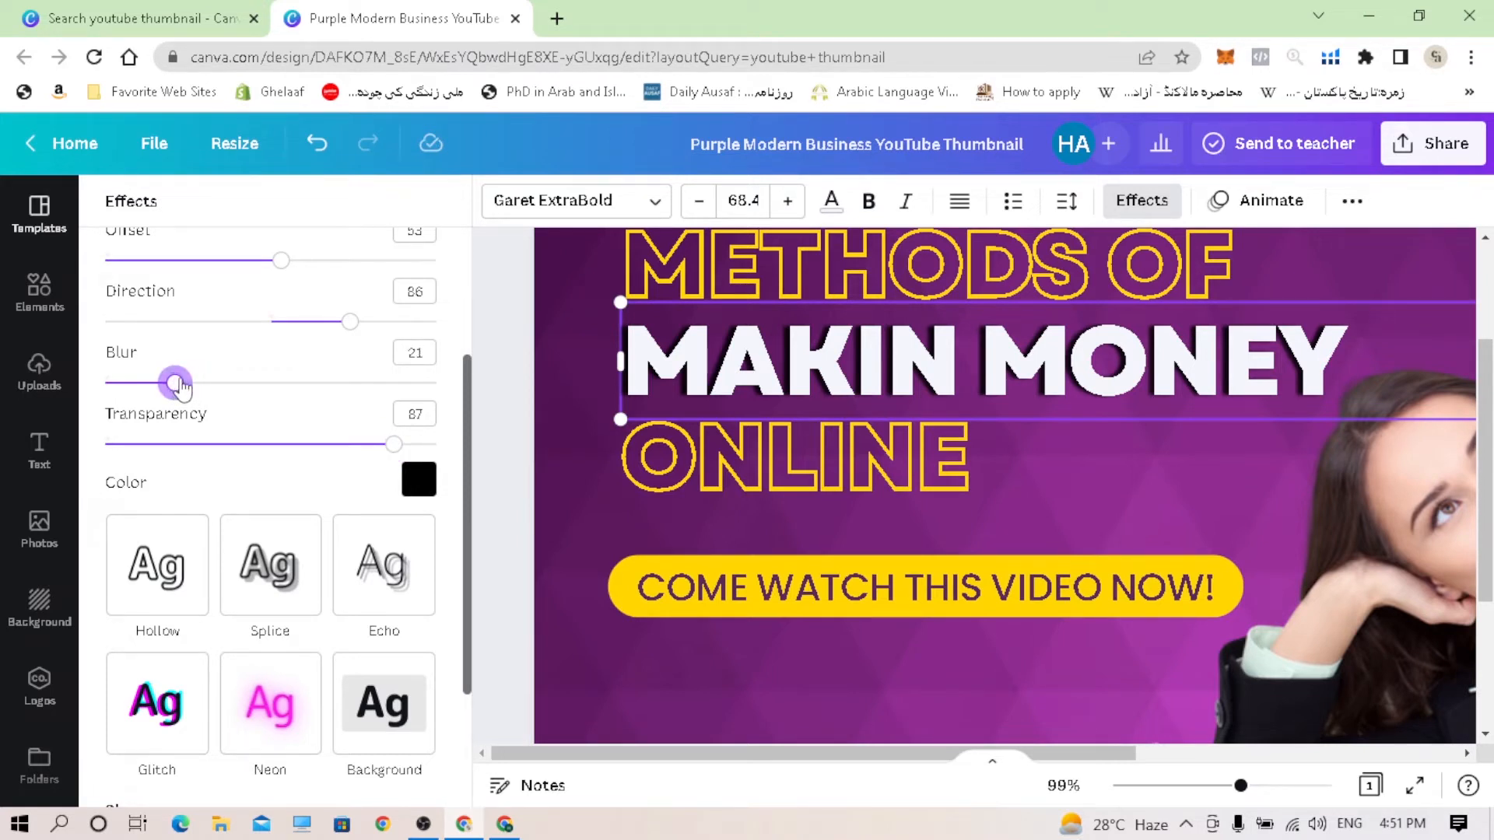
drag(352, 327, 222, 325)
drag(176, 387, 307, 385)
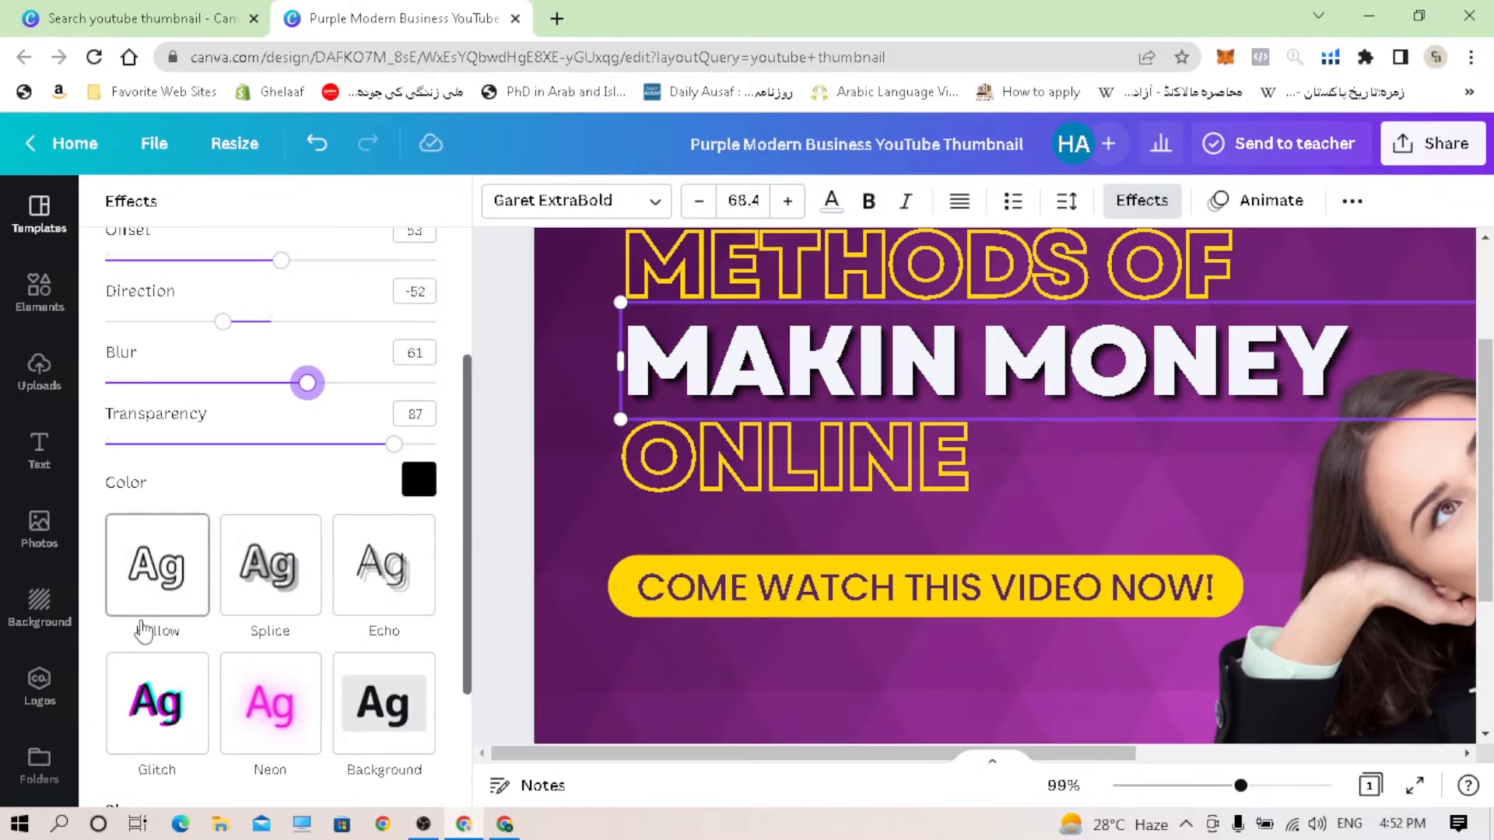
Step: Replace the shadow on the "MAKIN MONEY" line with the Hollow effect
click(139, 586)
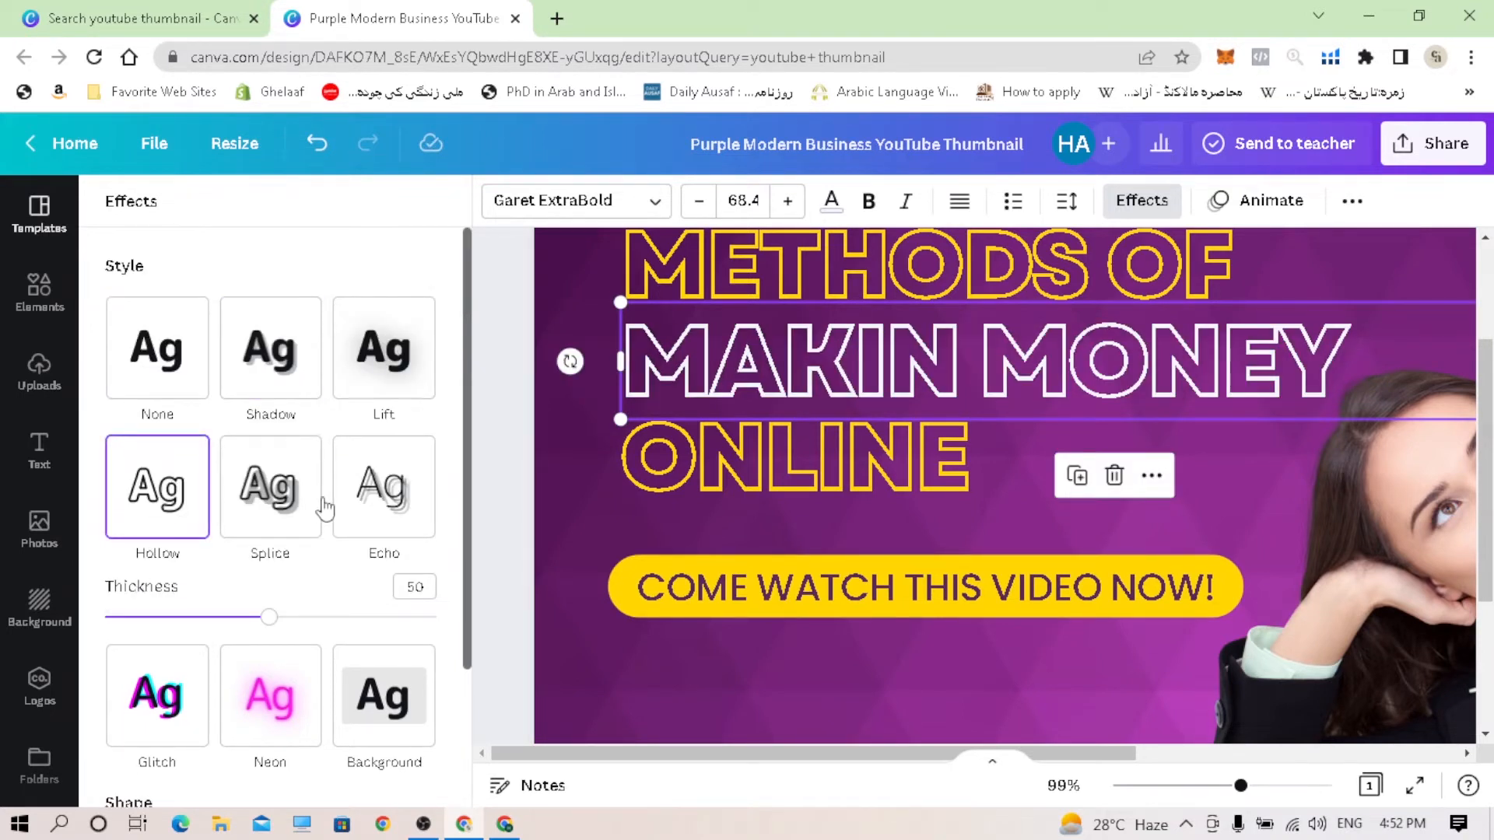
Step: Try the Splice, Echo, Glitch, Neon and Background effects in turn on the "MAKIN MONEY" line
click(282, 510)
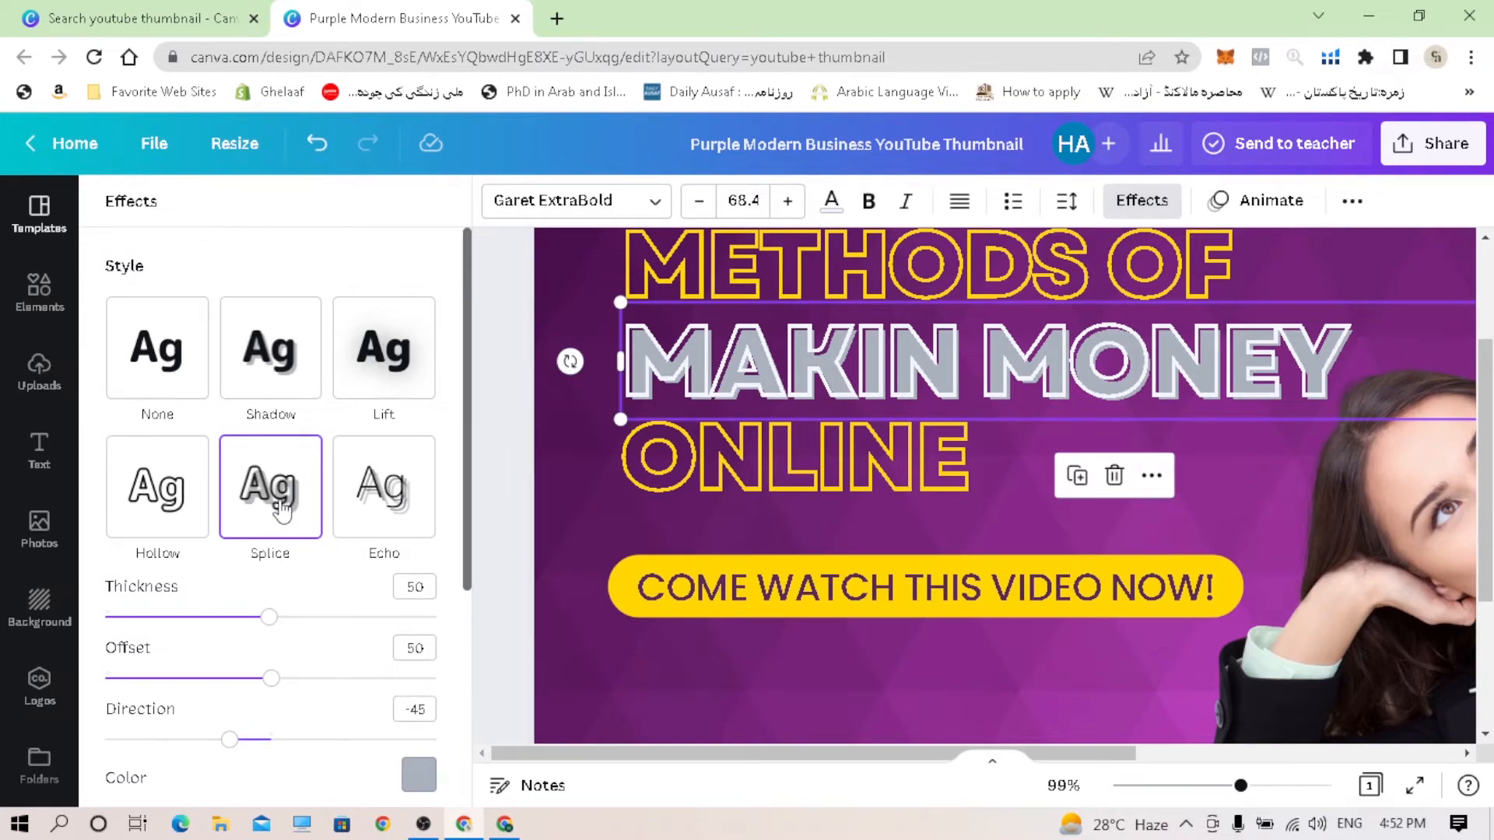
click(390, 522)
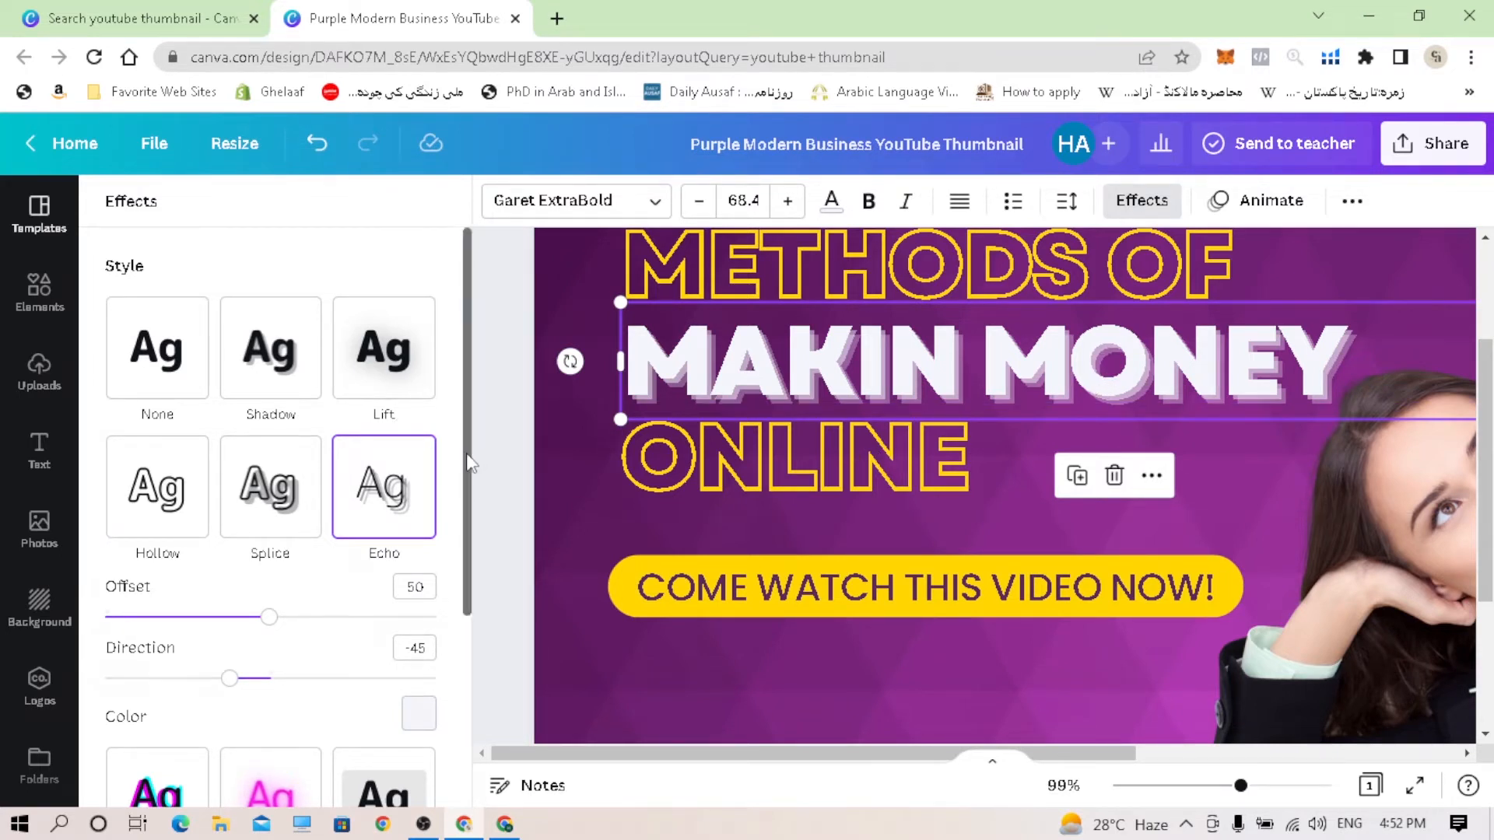
drag(470, 462, 465, 617)
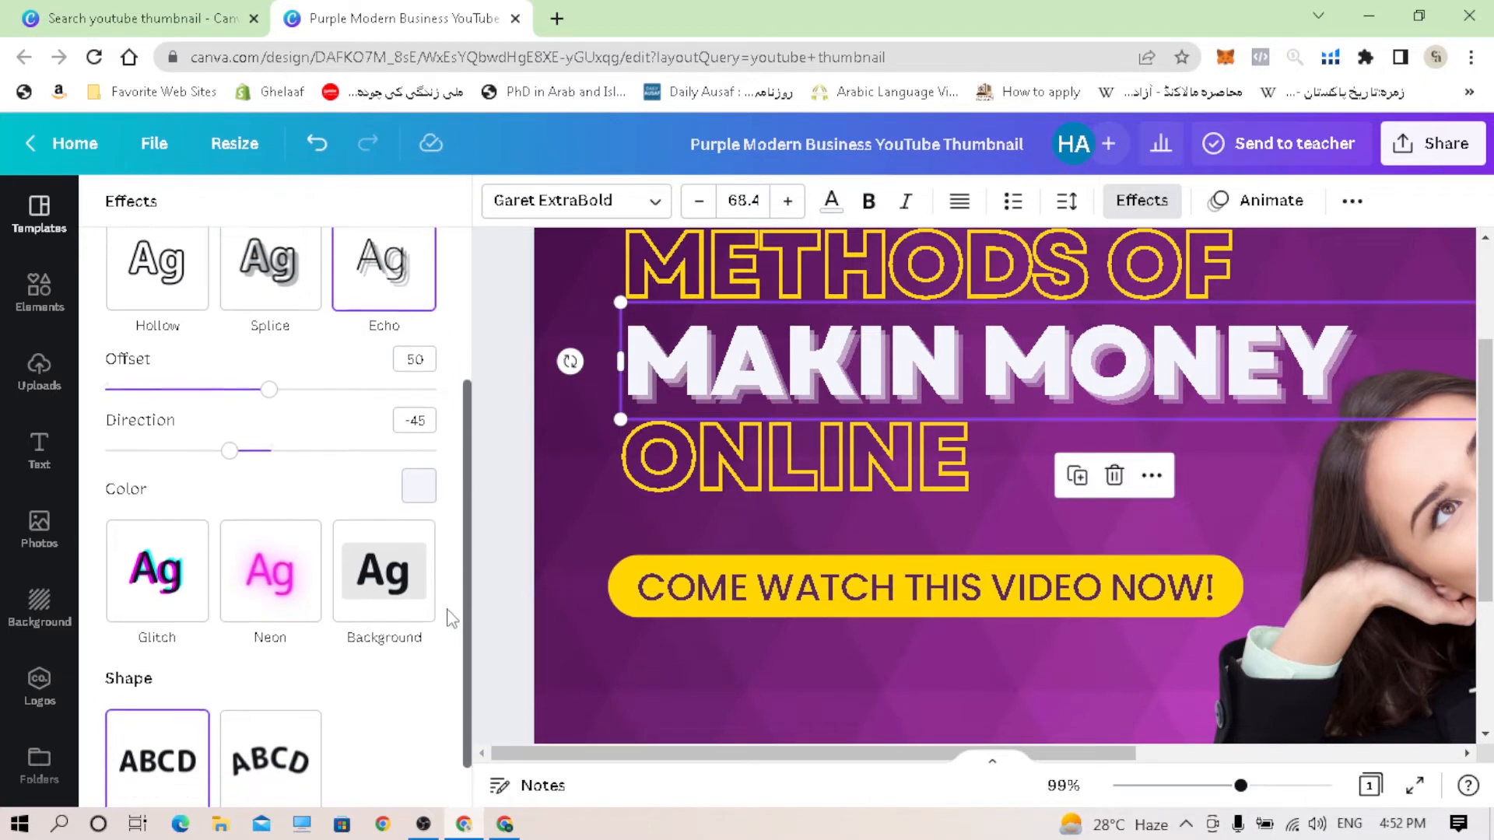
click(156, 595)
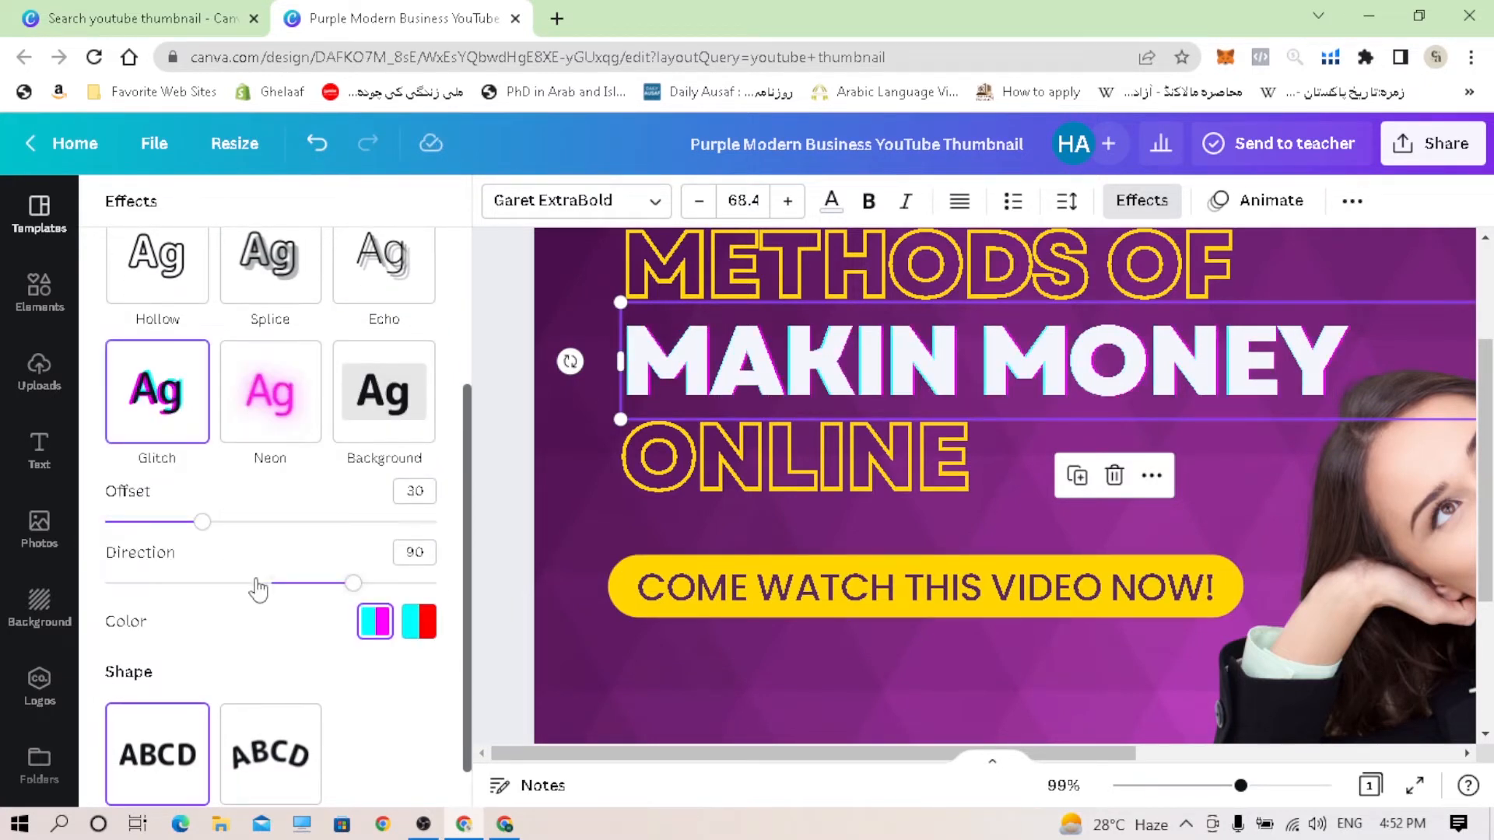
click(276, 420)
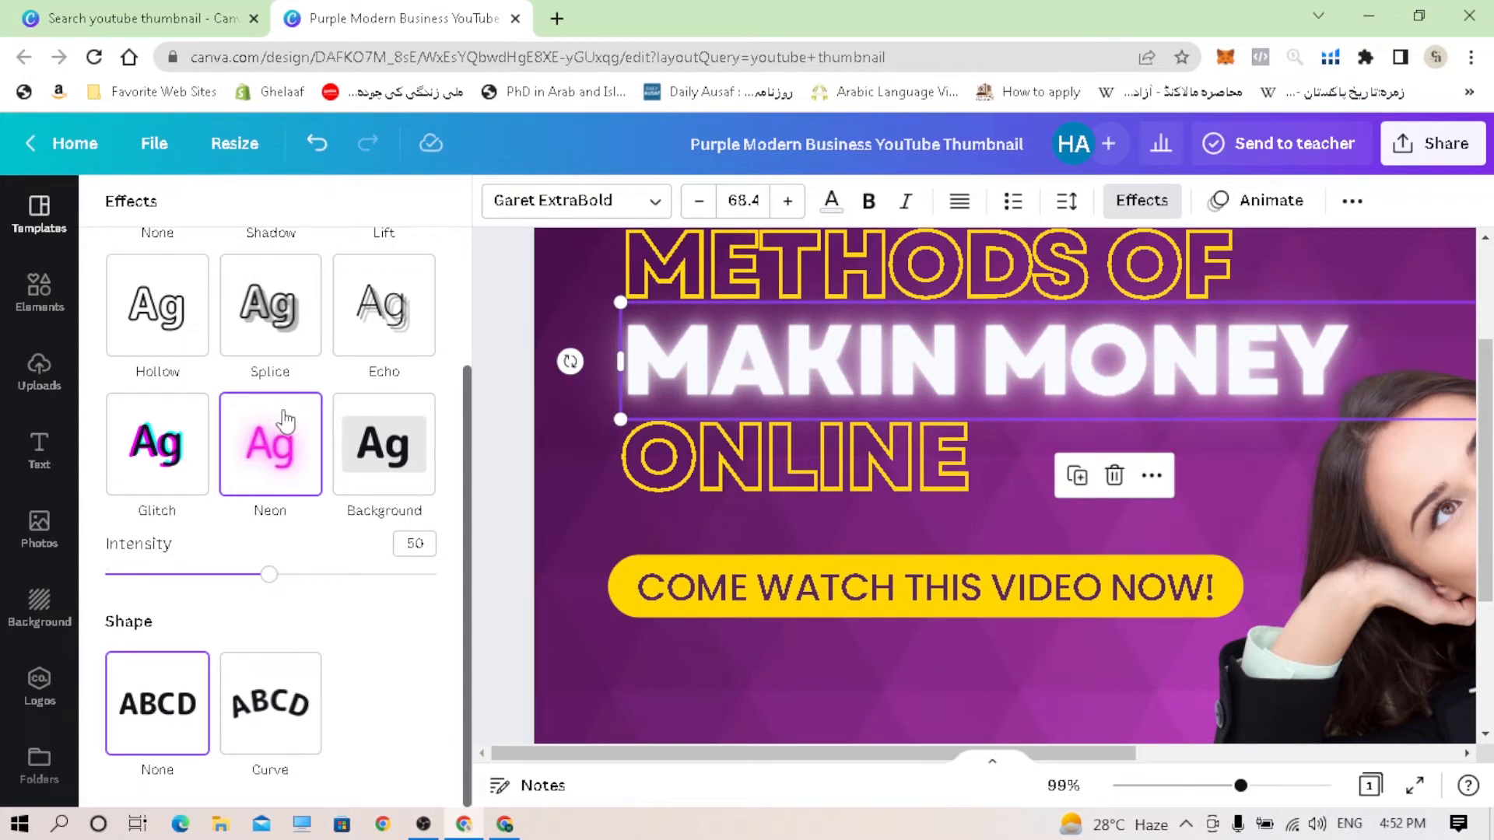
click(374, 451)
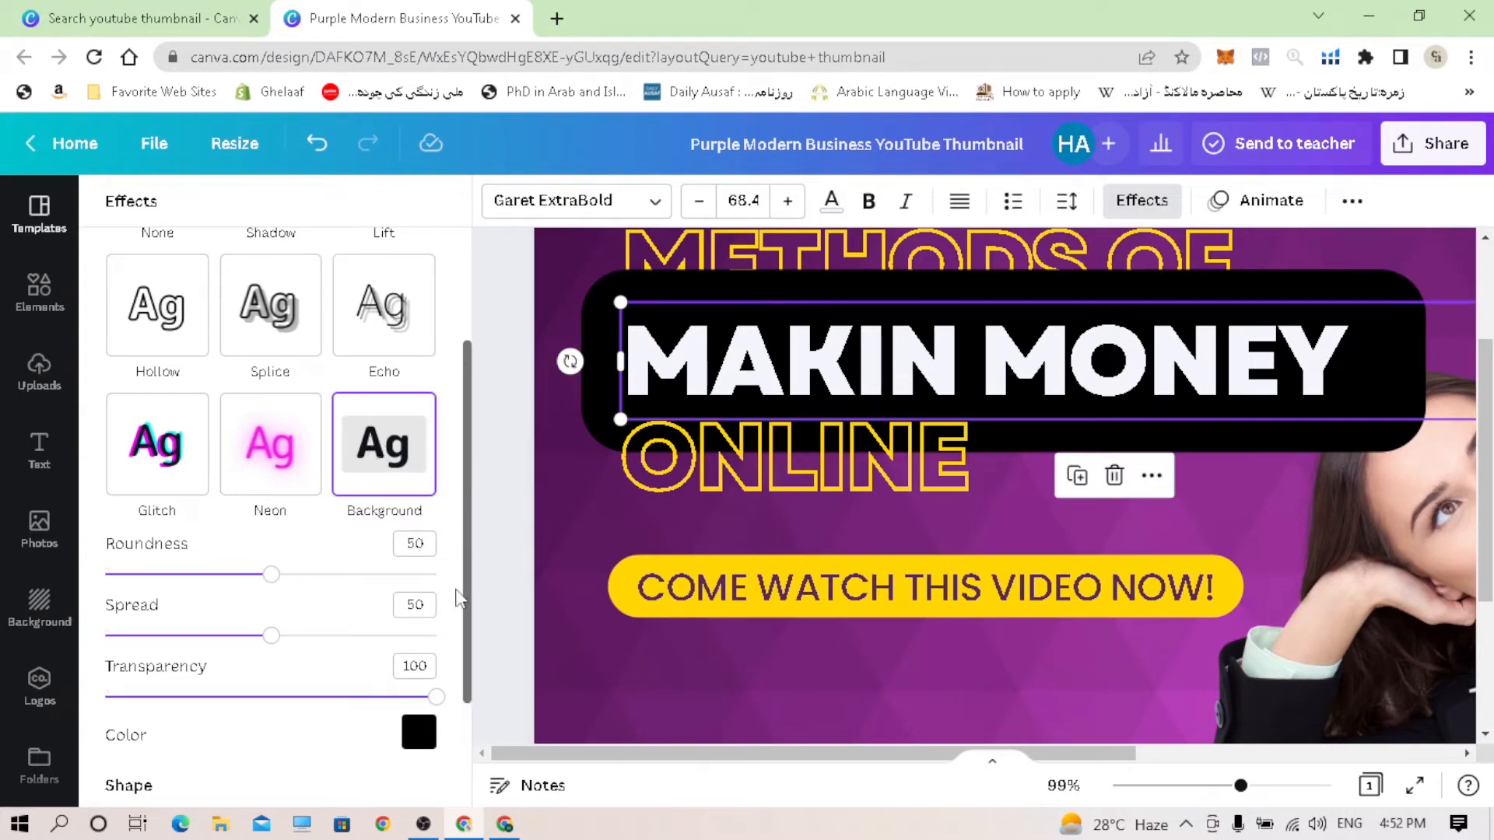
Step: Try the Curve shape on the "MAKIN MONEY" line with its curve value set to 50
drag(466, 580, 469, 714)
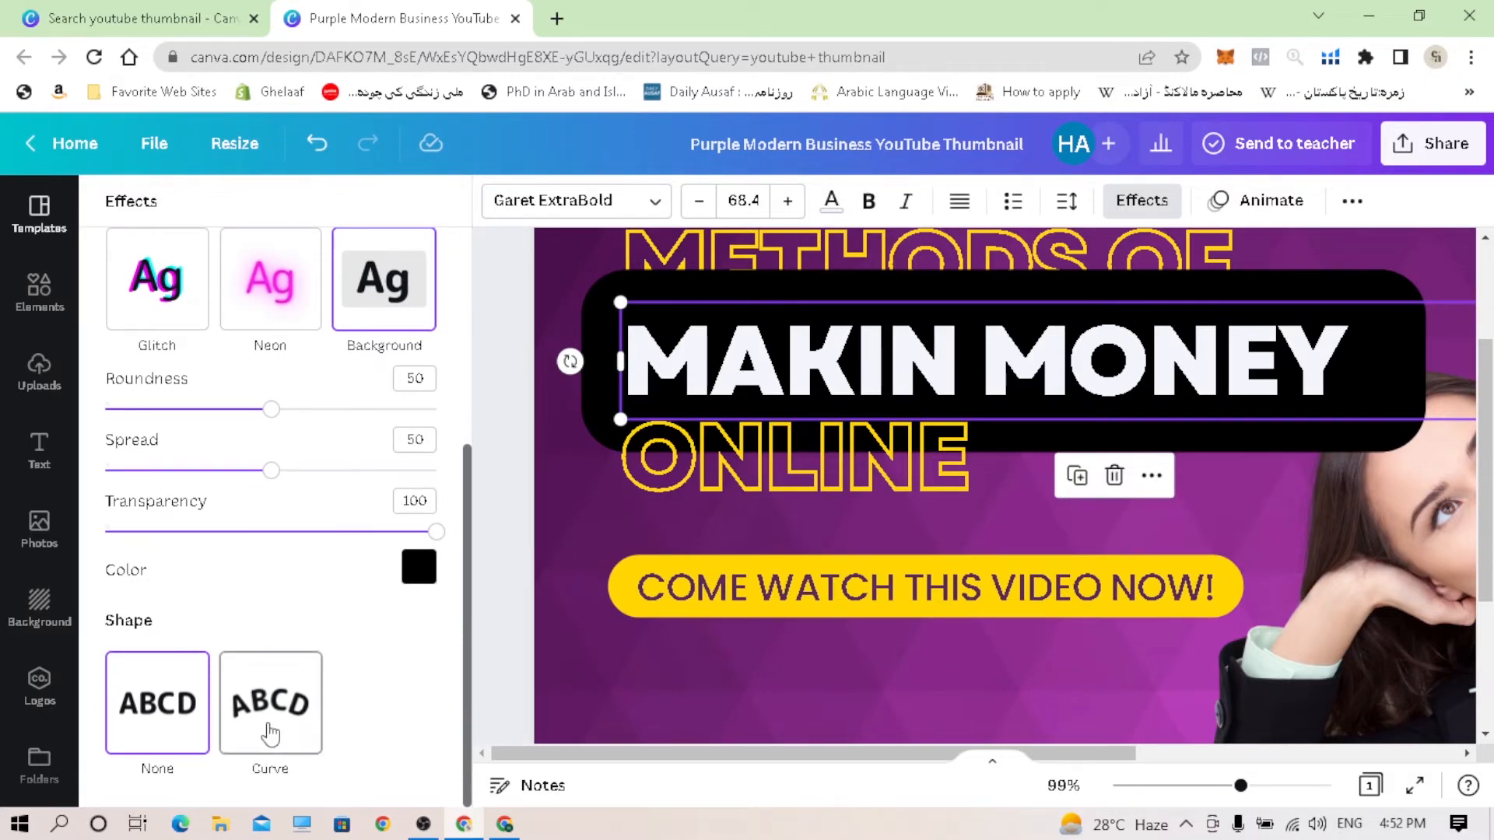
click(270, 732)
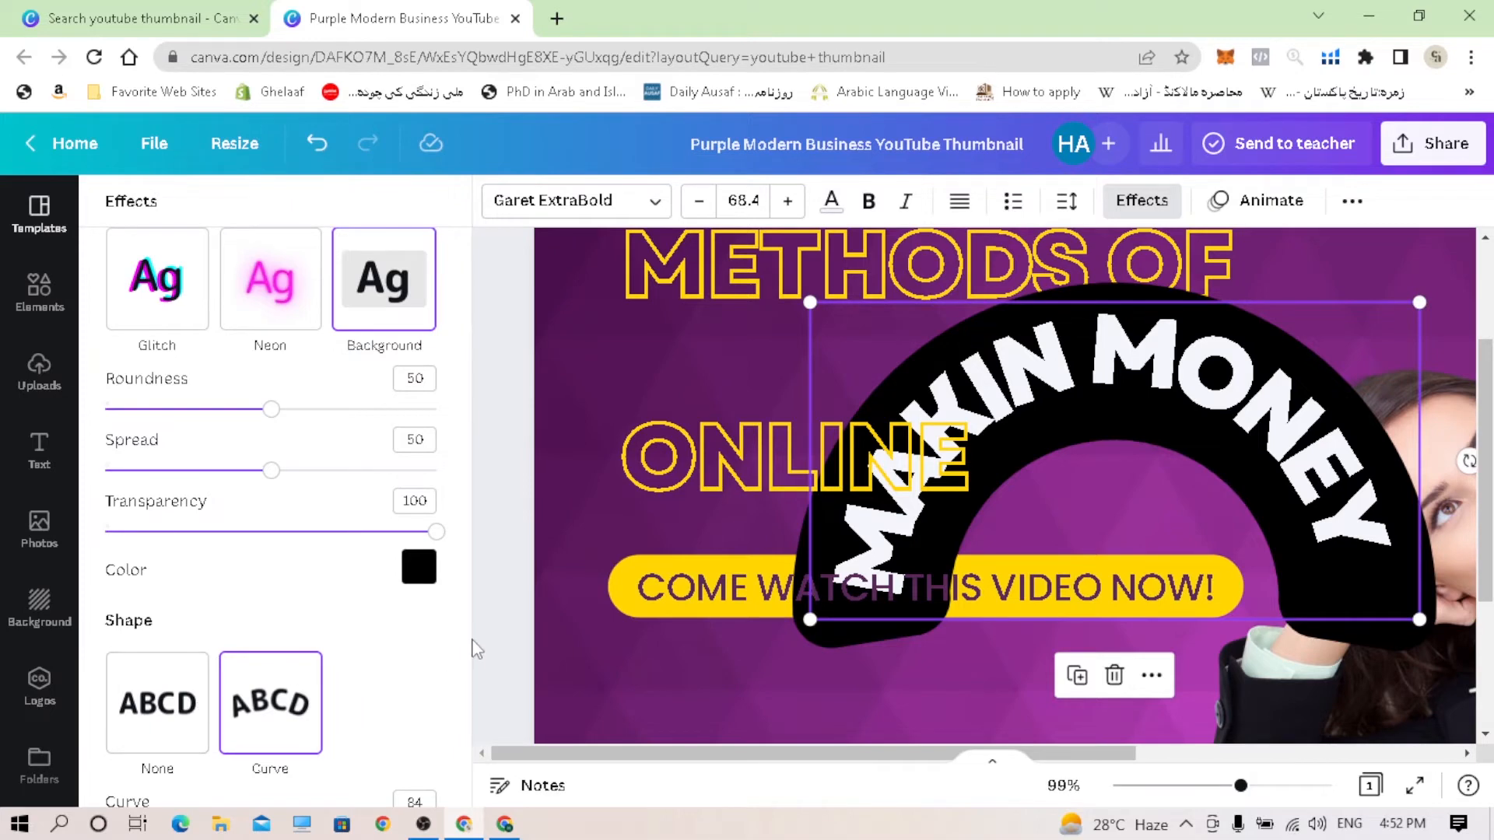
drag(467, 612, 464, 688)
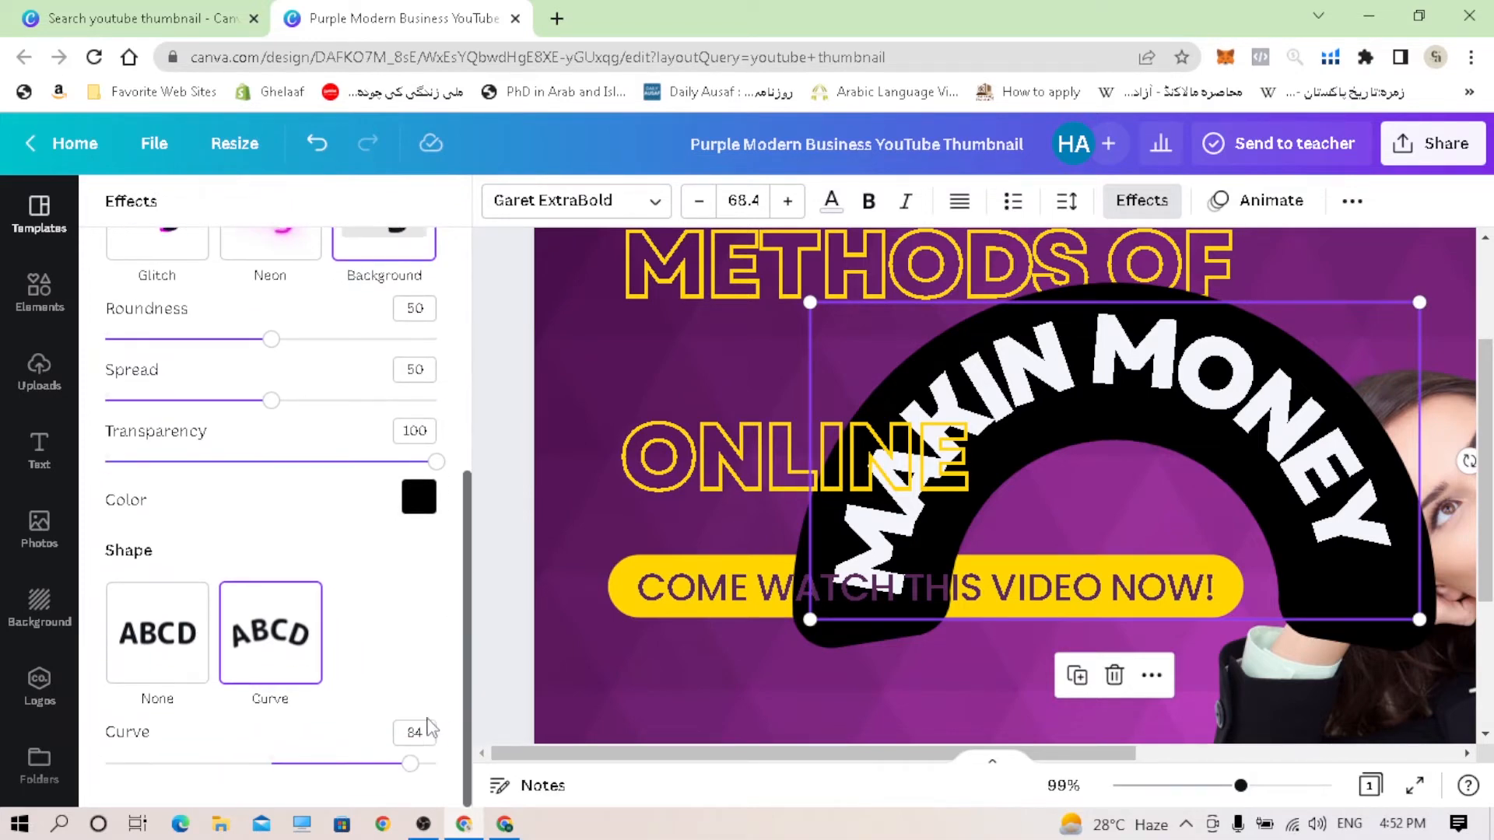
drag(411, 765, 352, 766)
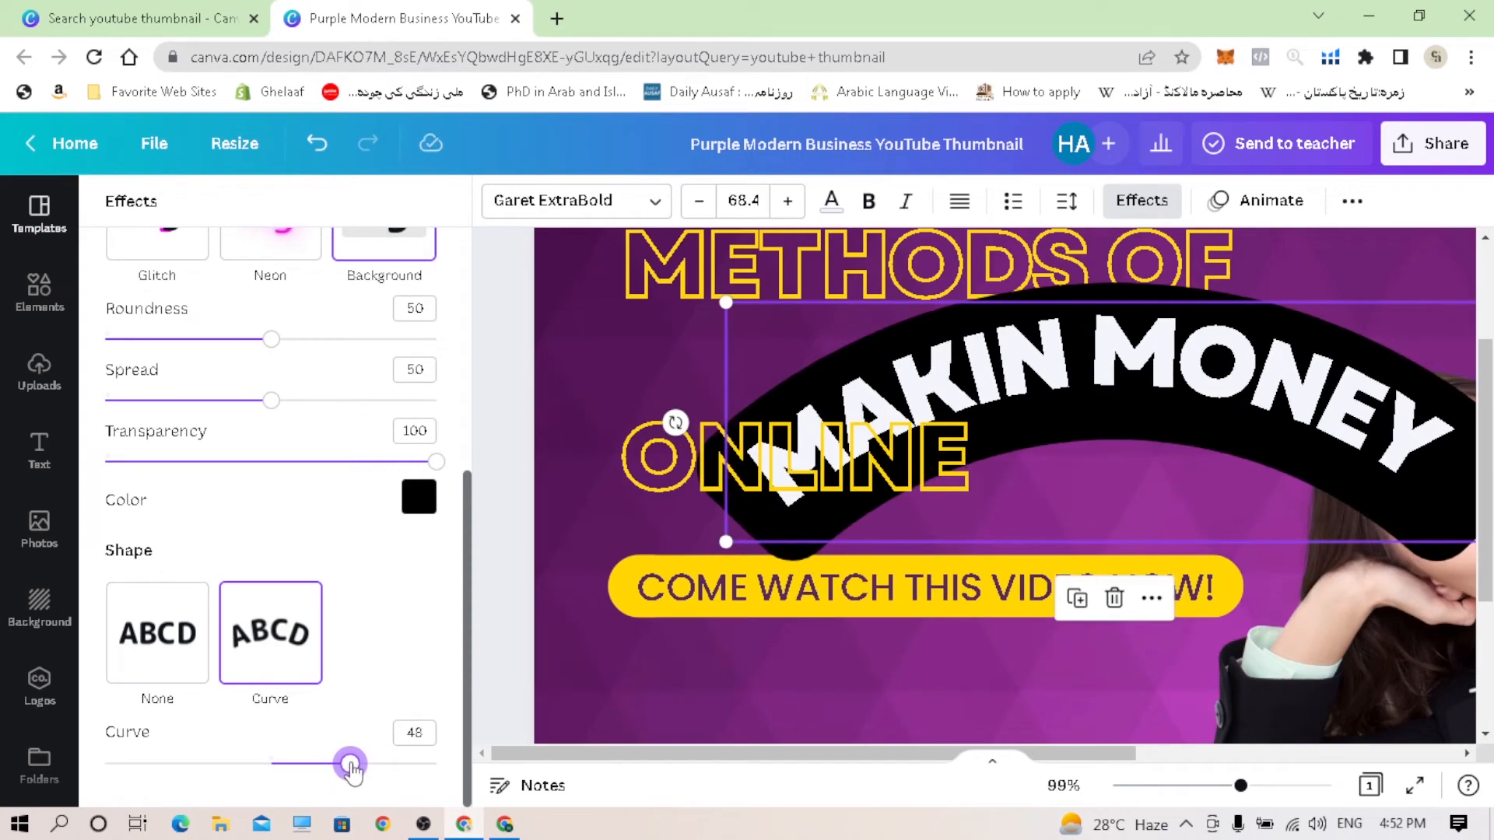
mouse_move(354, 770)
mouse_down()
mouse_move(383, 765)
mouse_move(353, 766)
mouse_up()
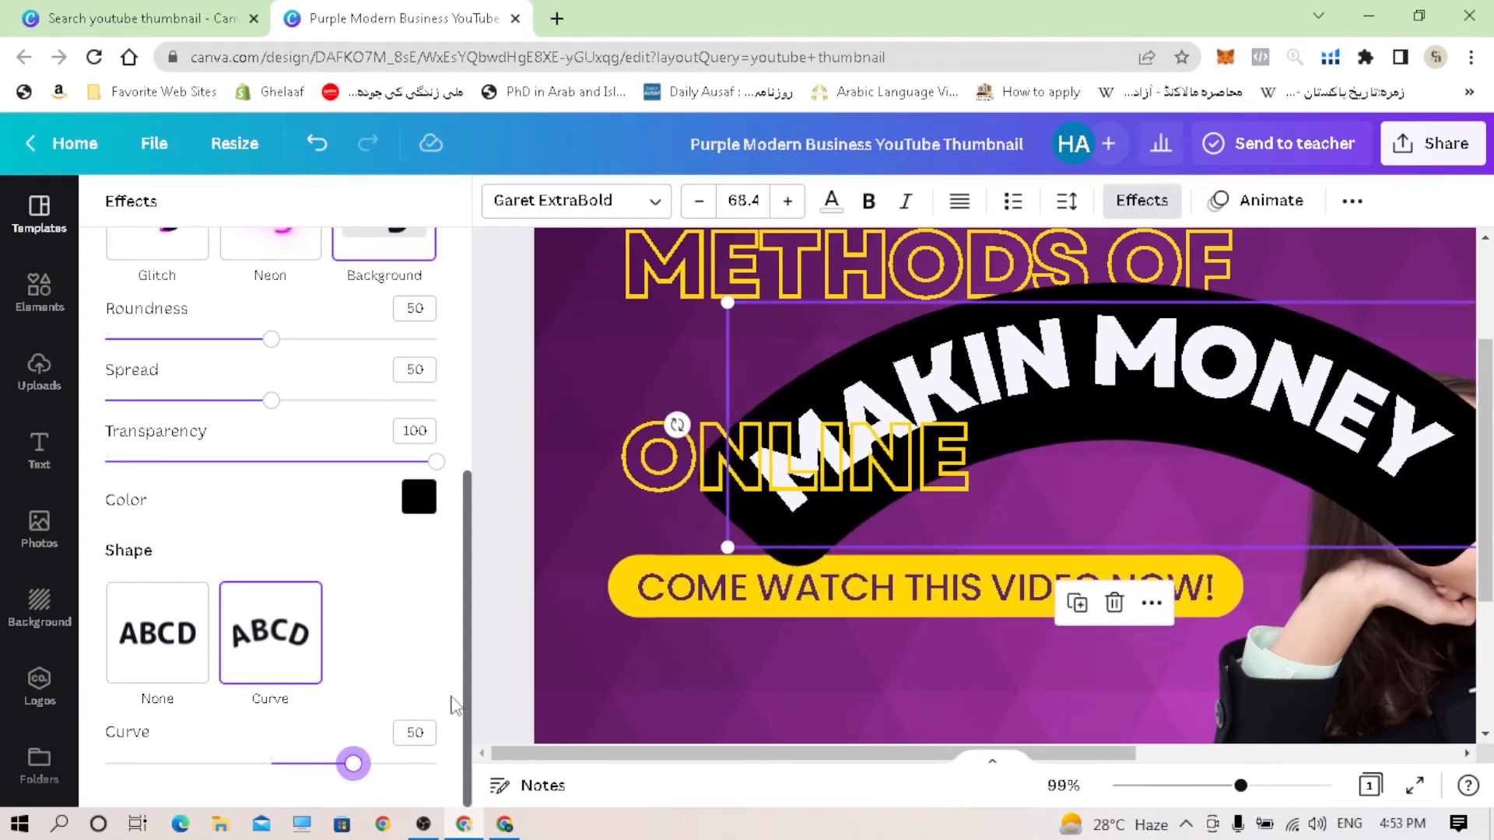
Step: Remove the background effect from the curved "MAKIN MONEY" line and set its curve to 0
drag(467, 720, 493, 420)
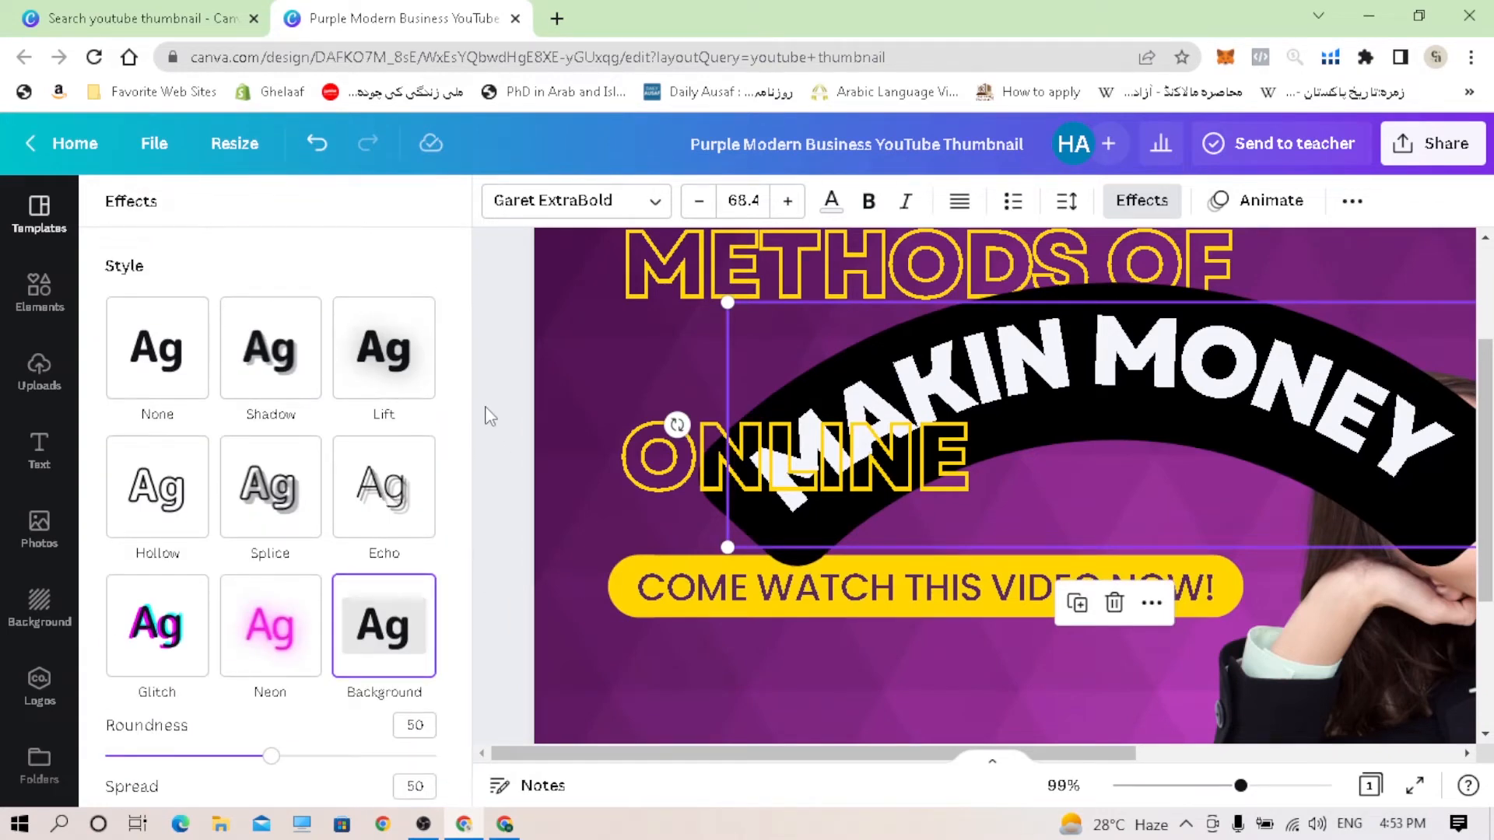
click(173, 362)
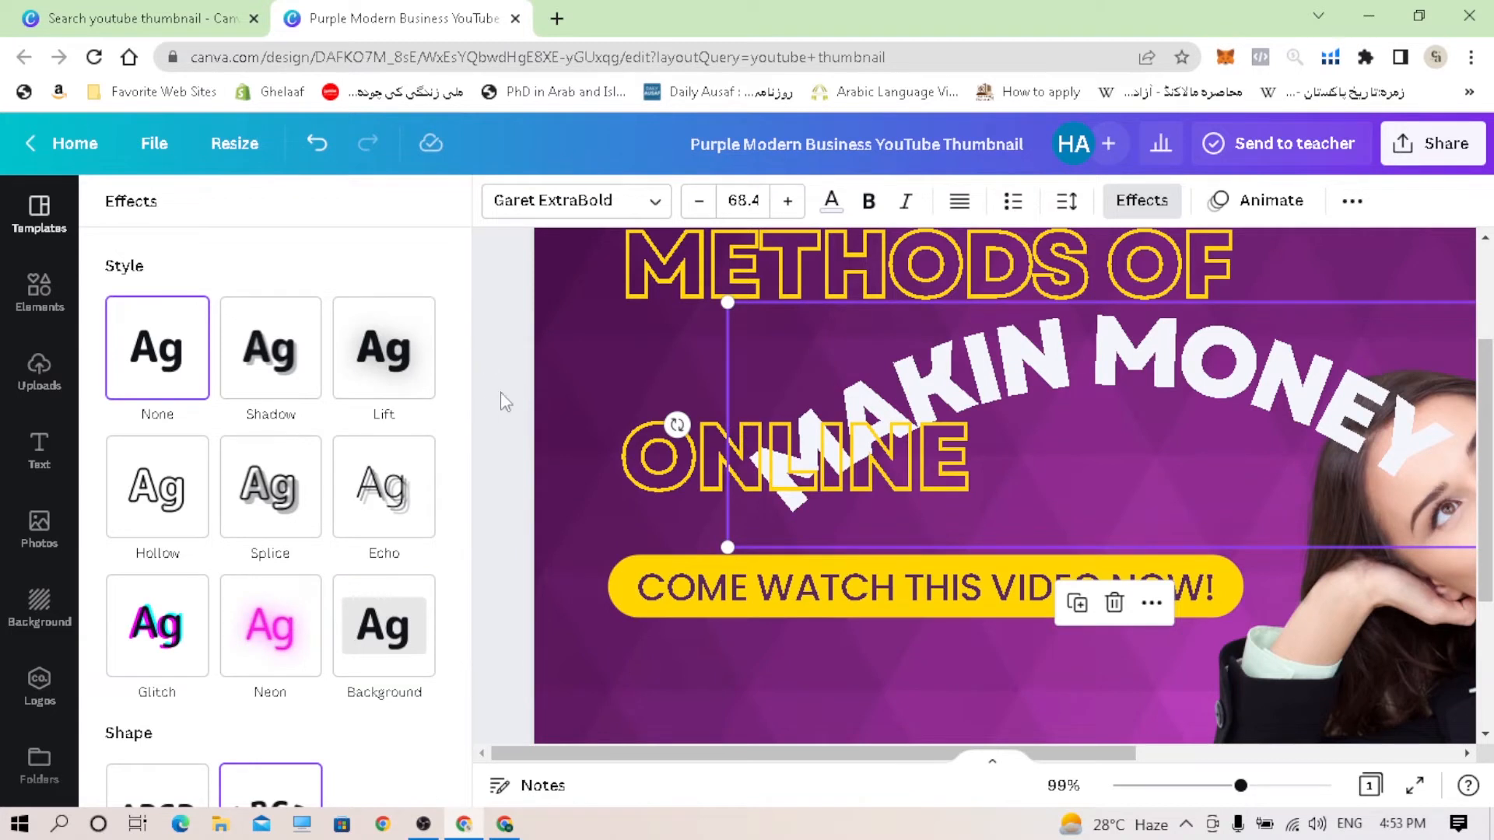
drag(465, 412, 457, 574)
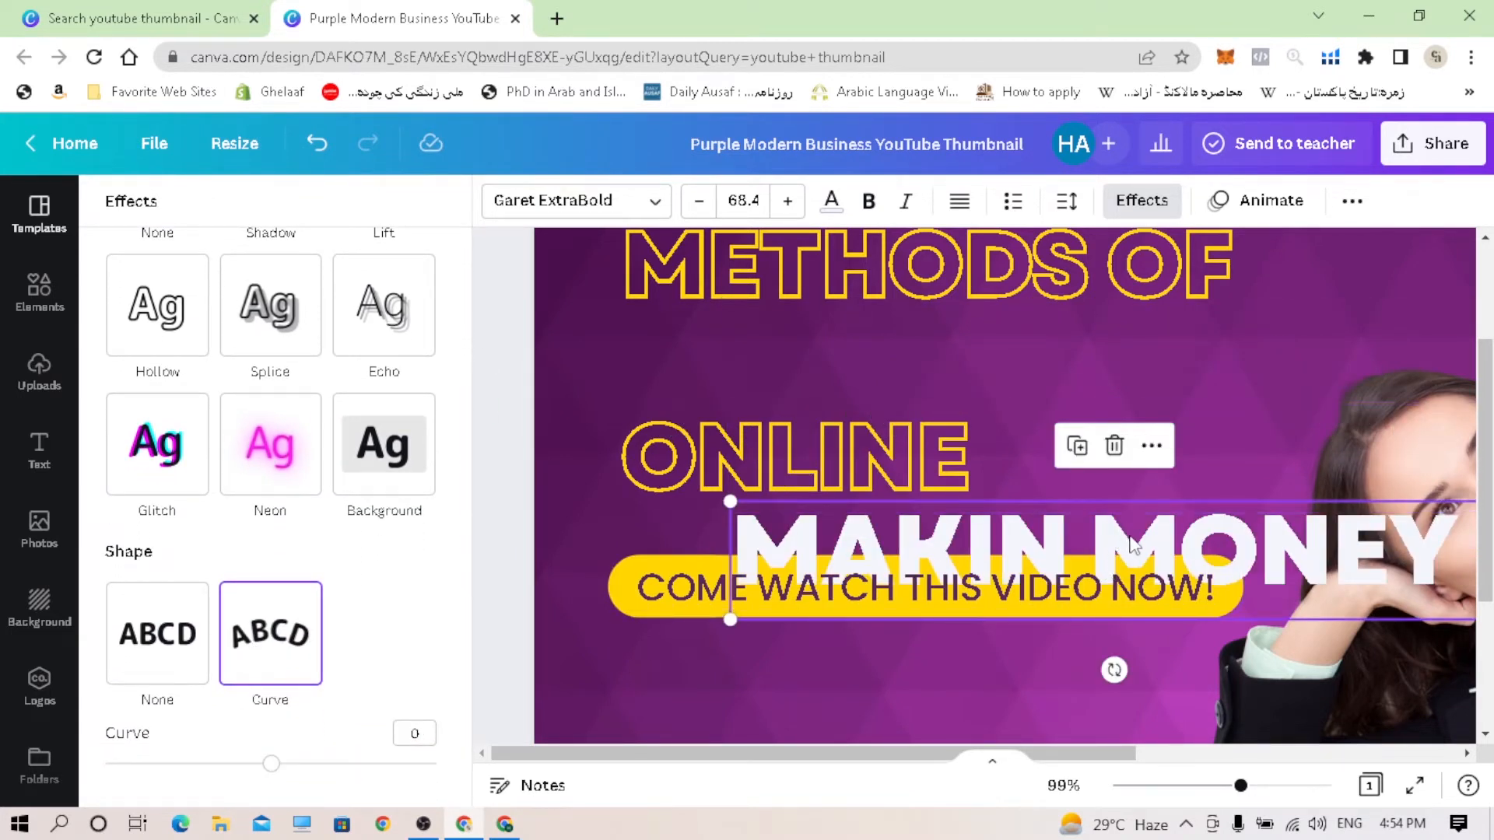
Step: Undo the recent style and curve changes on "MAKIN MONEY" back to the black shadow with offset 53 and direction 86
click(321, 152)
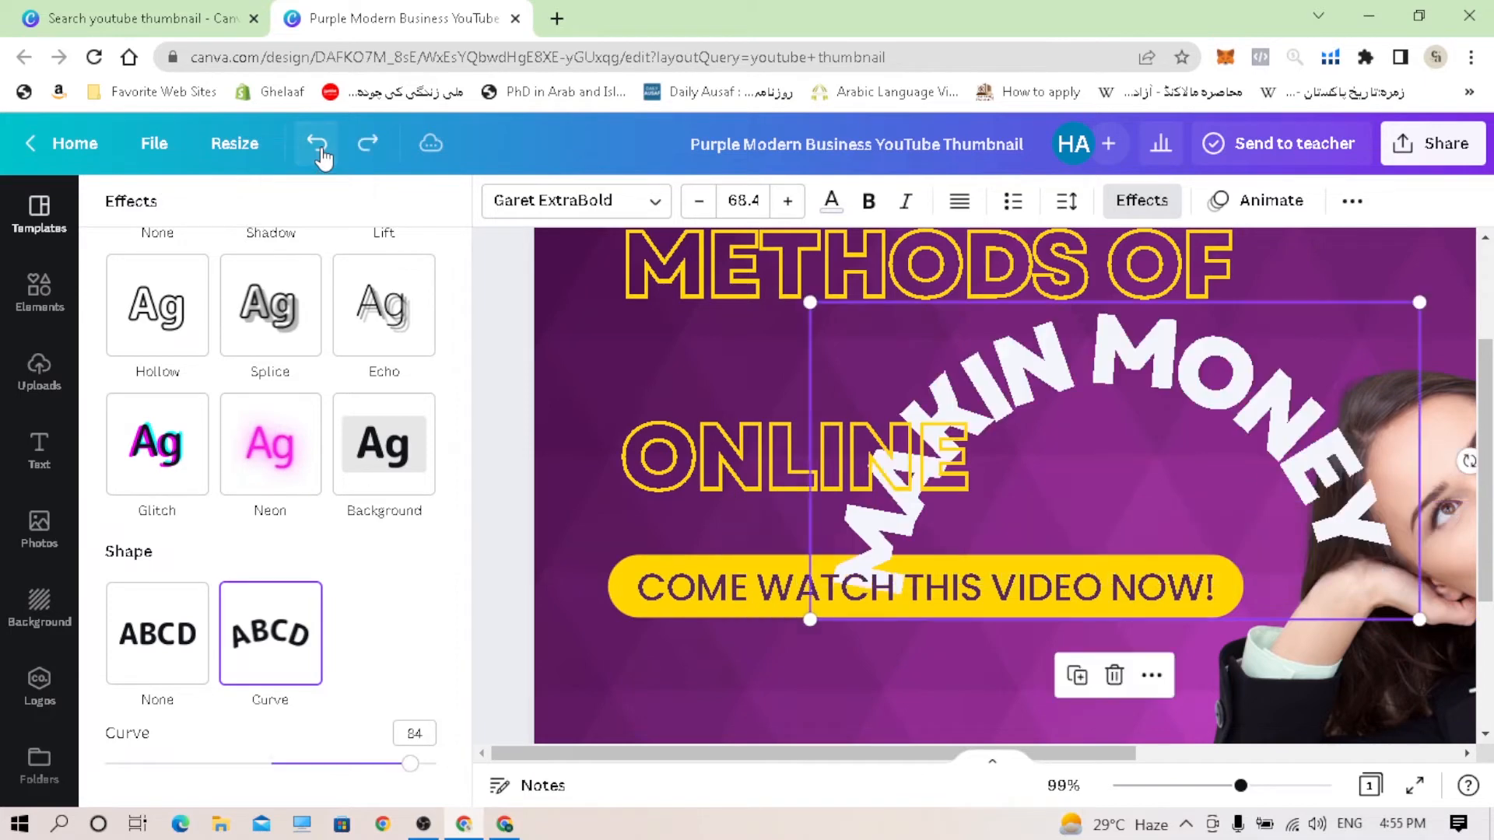
click(322, 153)
click(322, 153)
click(322, 152)
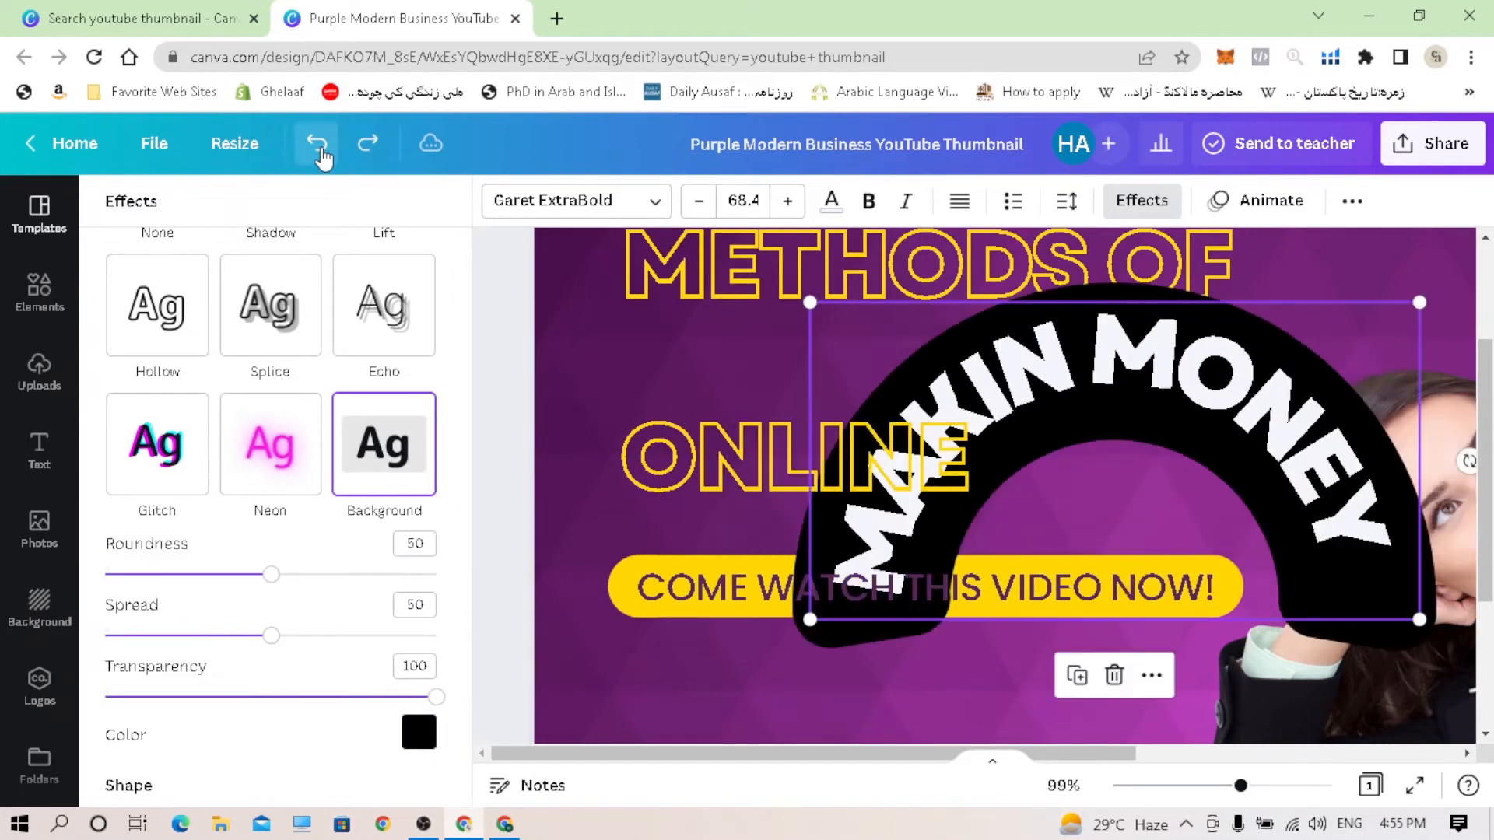
click(323, 152)
click(323, 153)
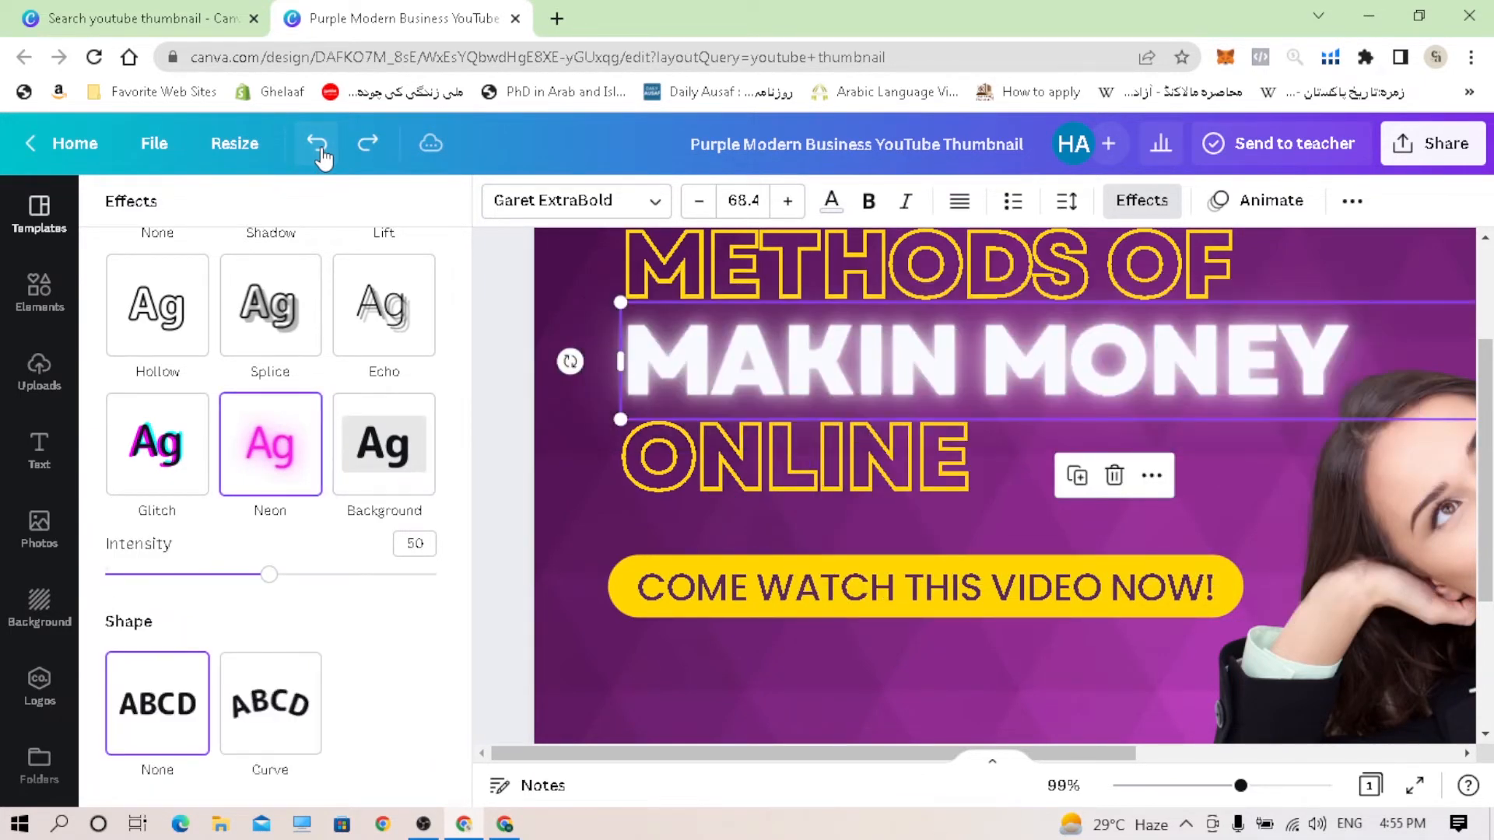
click(322, 153)
click(322, 152)
click(322, 152)
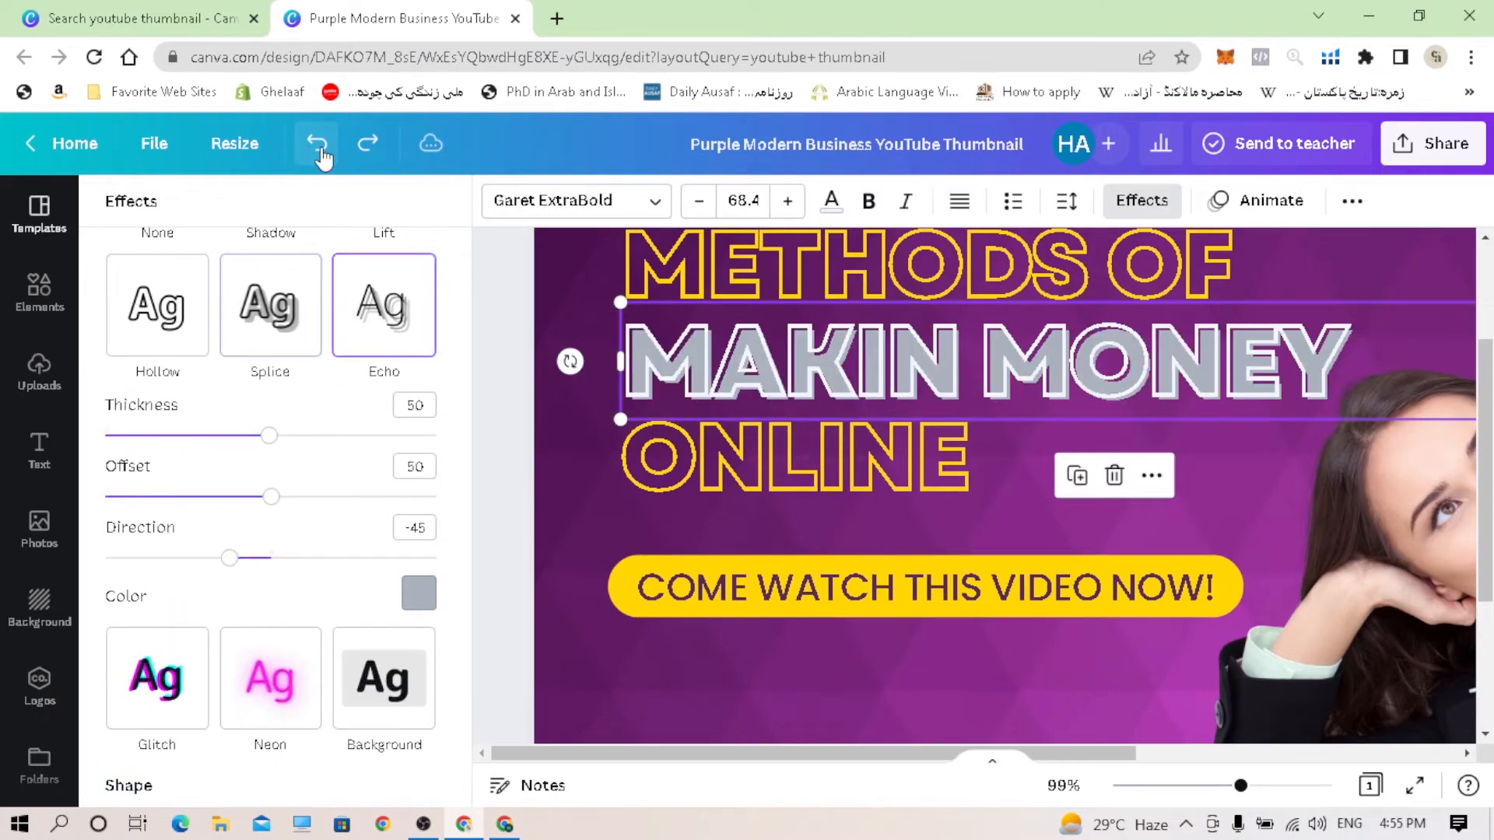
click(322, 152)
click(323, 153)
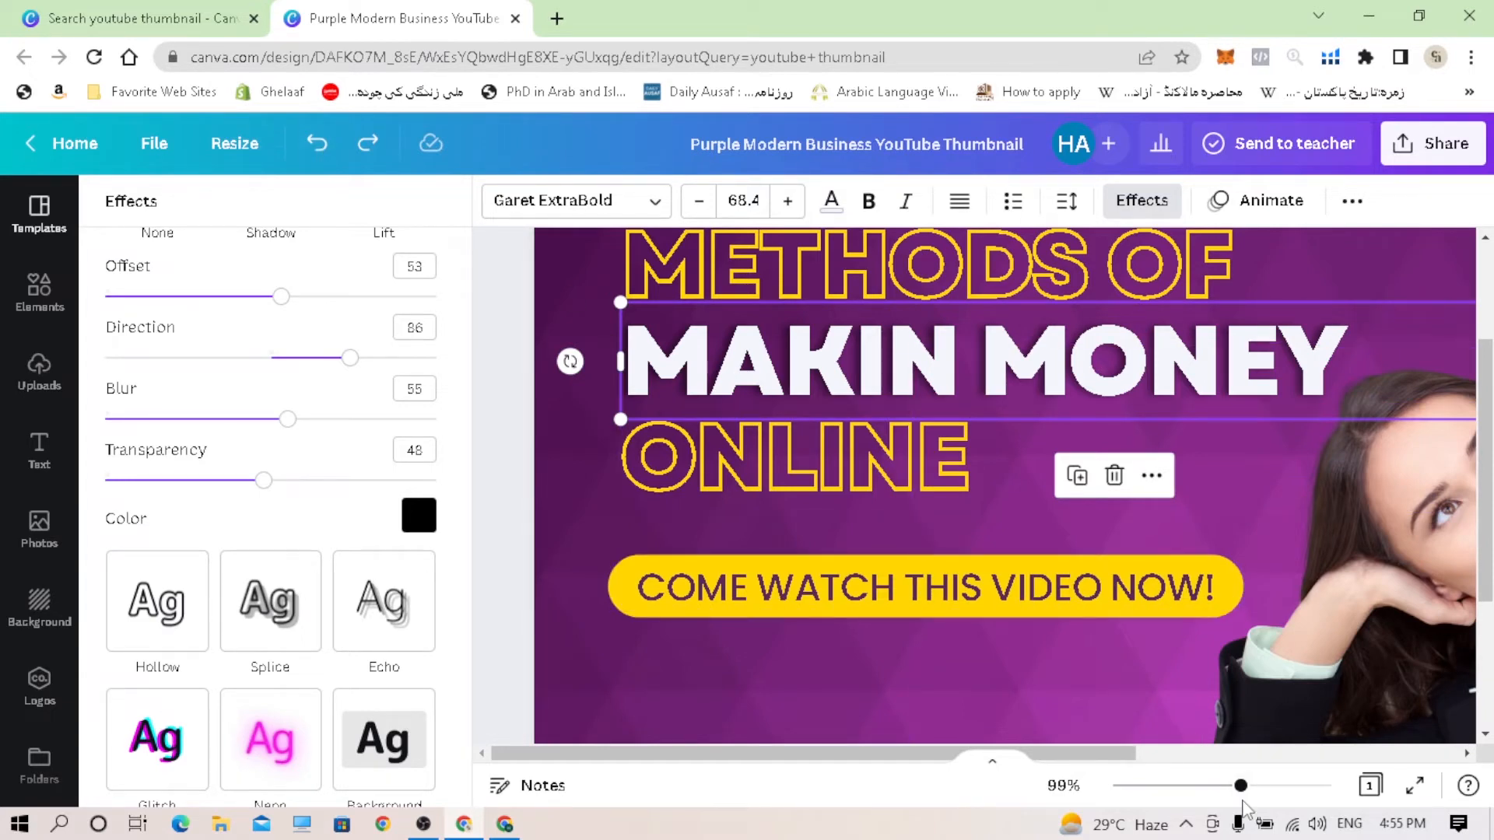
Step: Try the Fade text animation on entering for the "MAKIN MONEY" line
drag(1242, 790, 1213, 790)
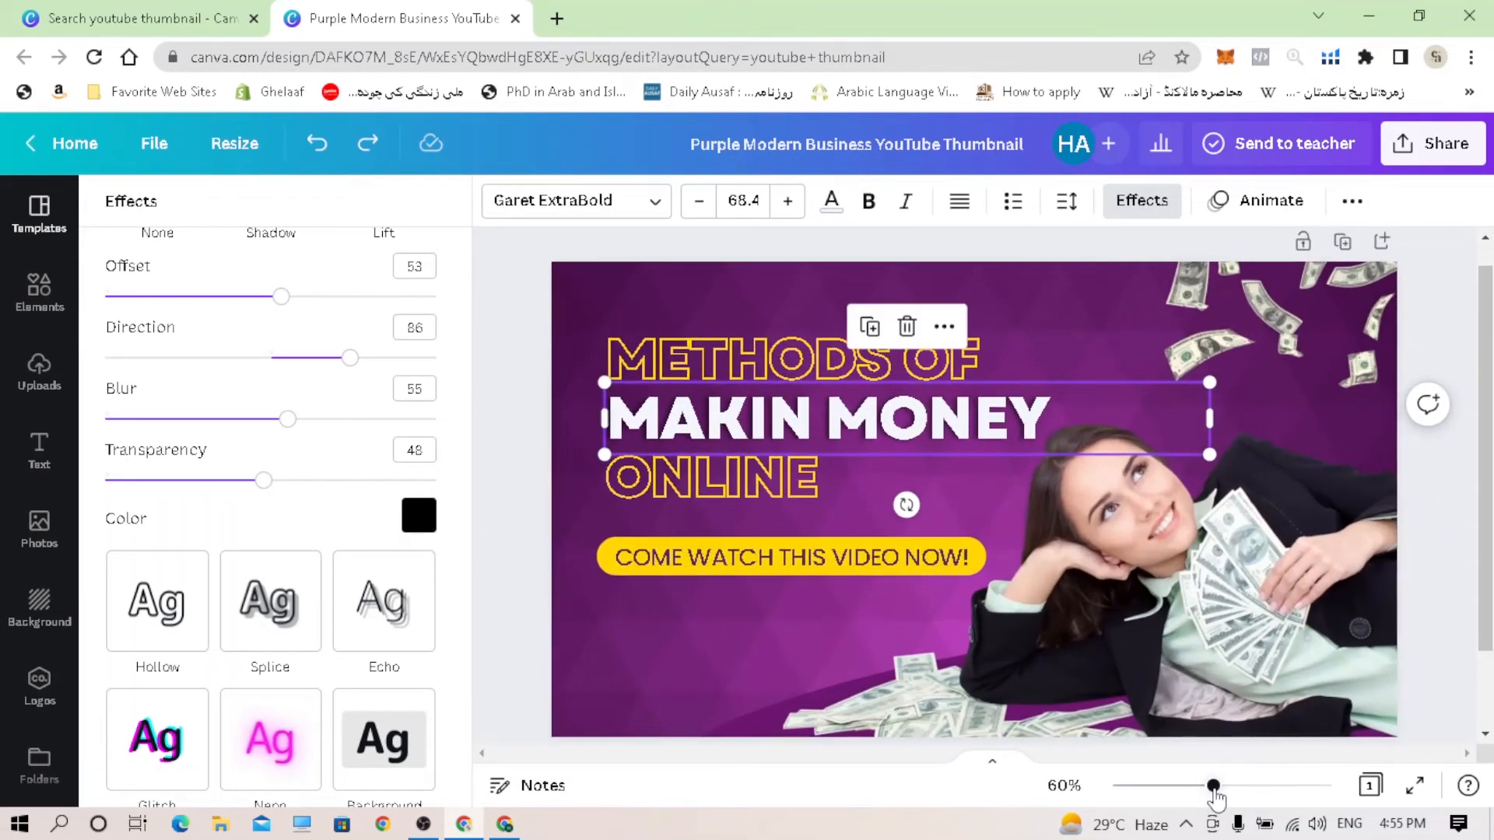
click(907, 425)
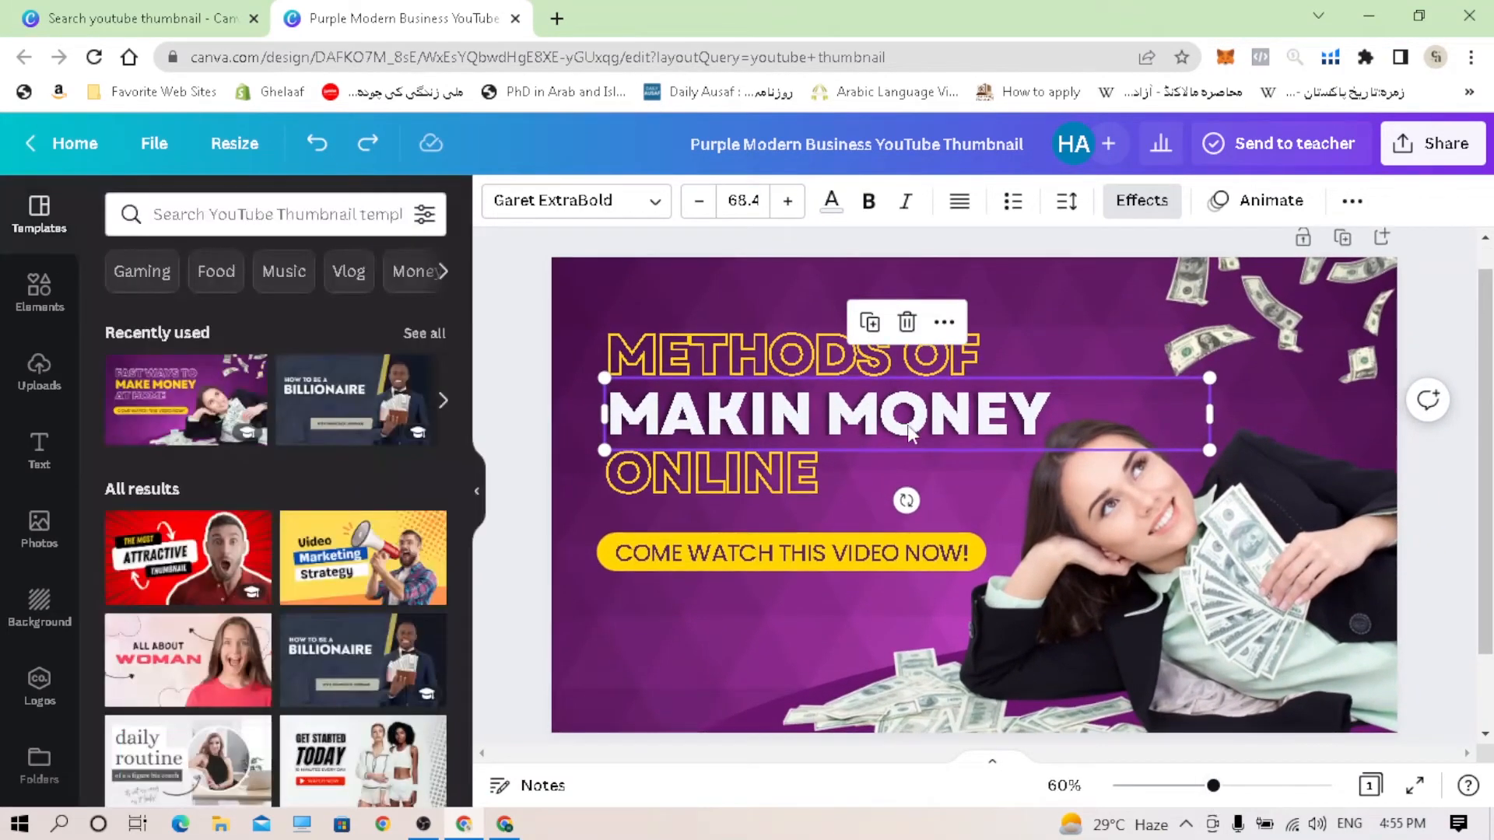
click(1266, 206)
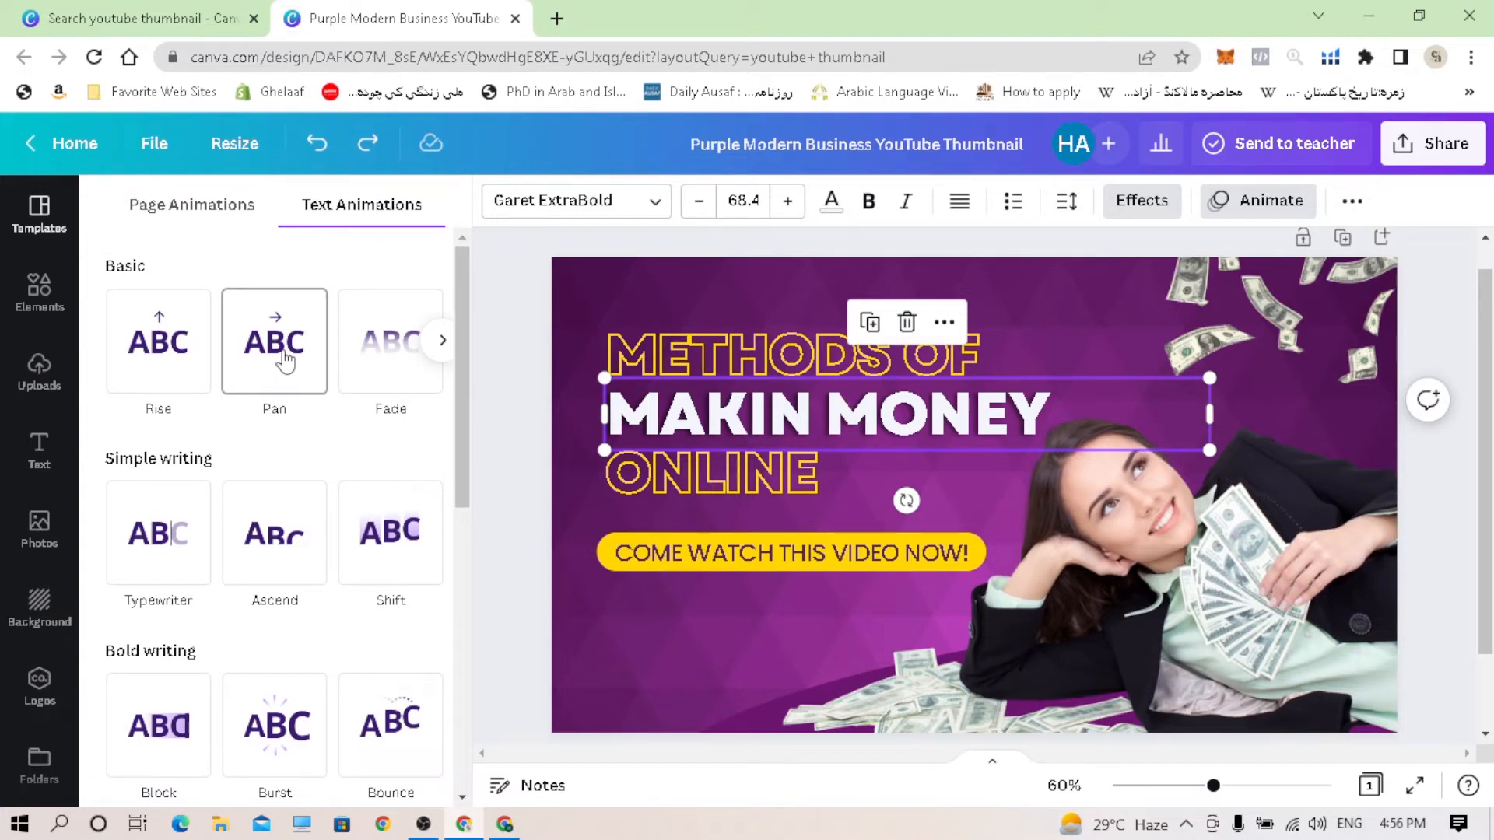
click(390, 342)
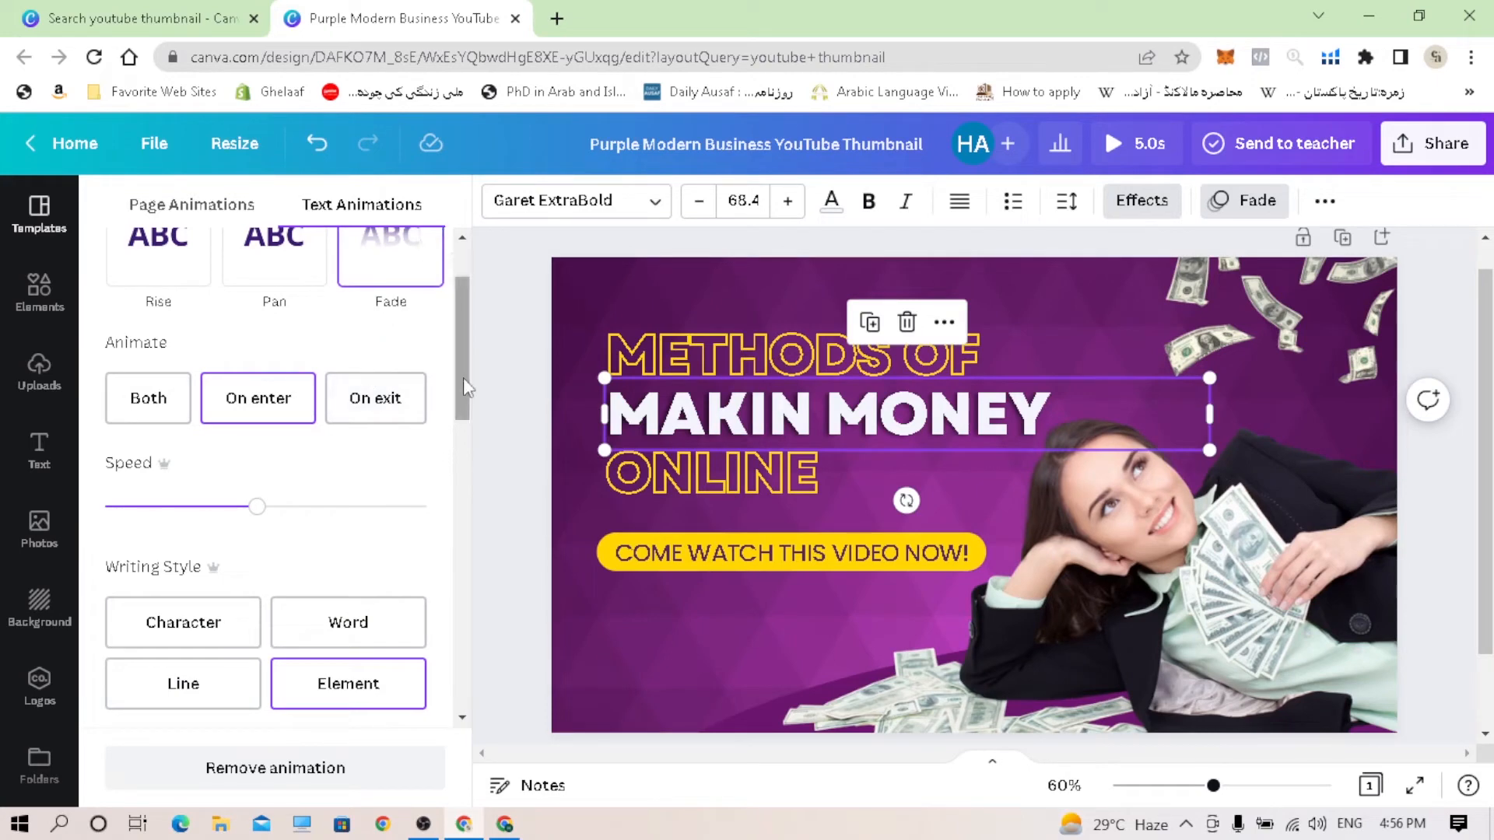
drag(467, 381, 467, 310)
click(1249, 201)
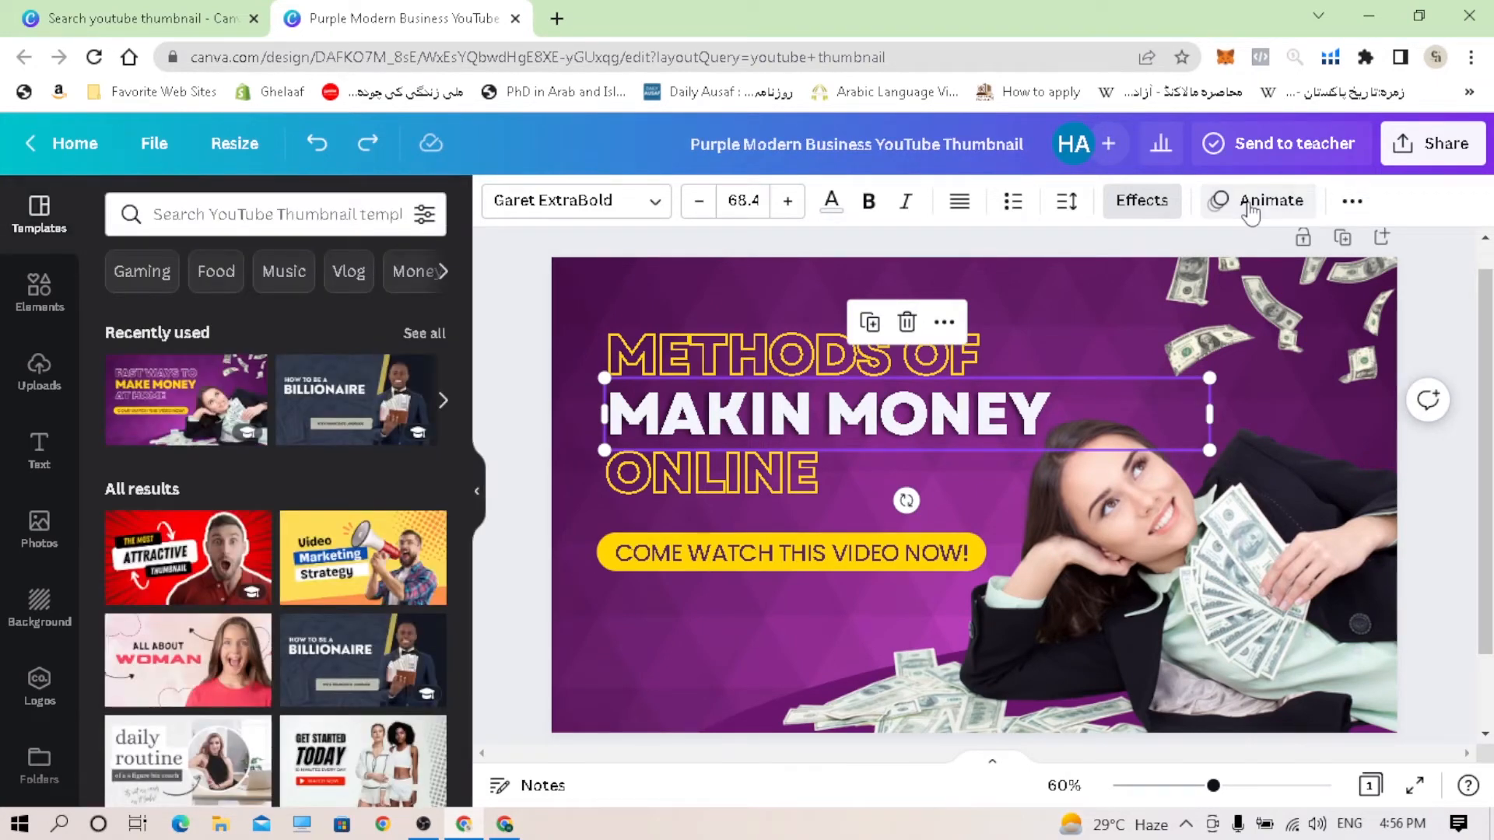
Step: Apply the Fade page animation to the thumbnail and look through the remaining page animations
click(1251, 208)
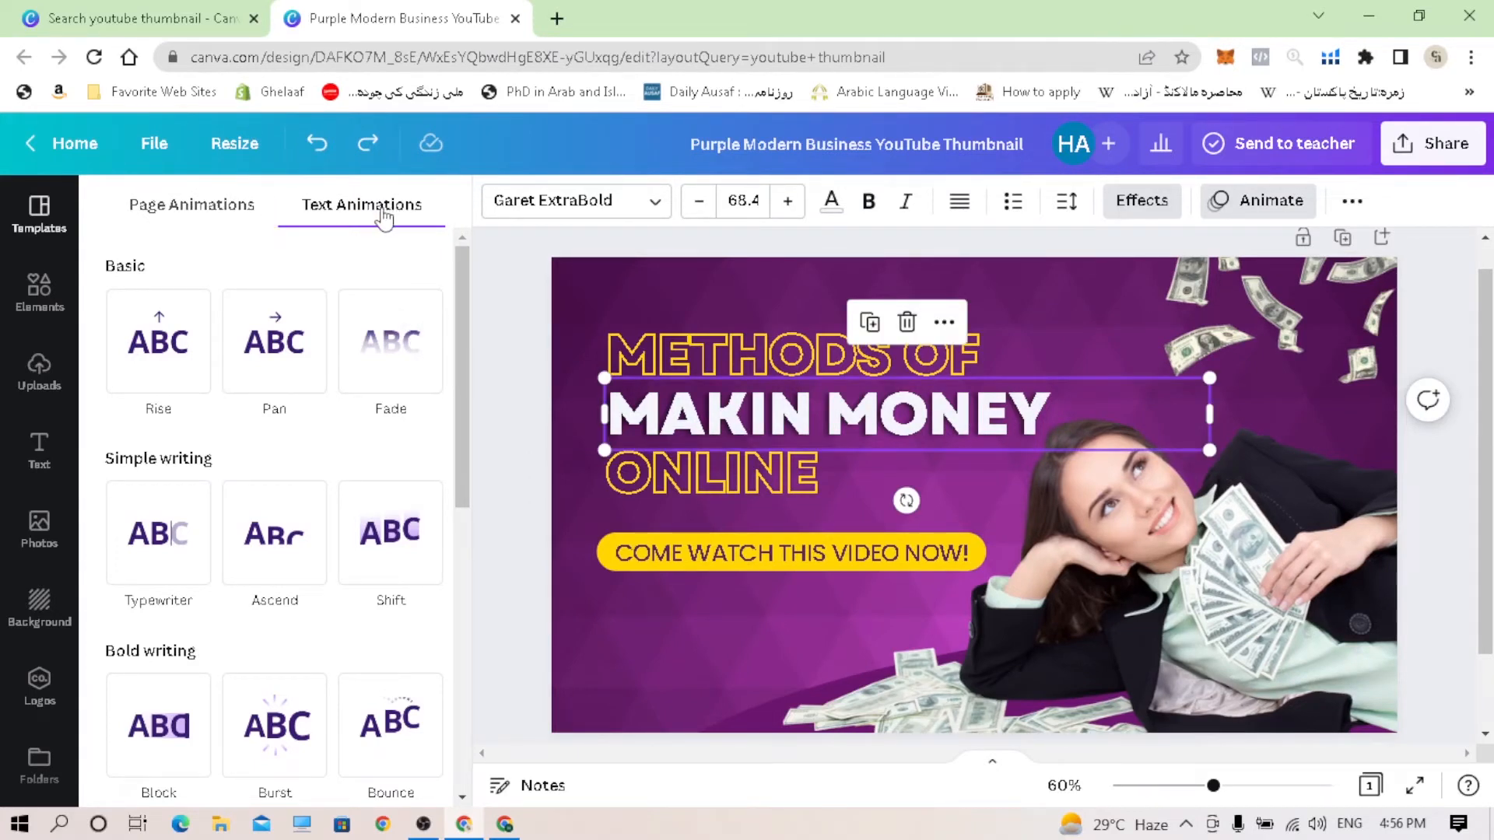
click(178, 217)
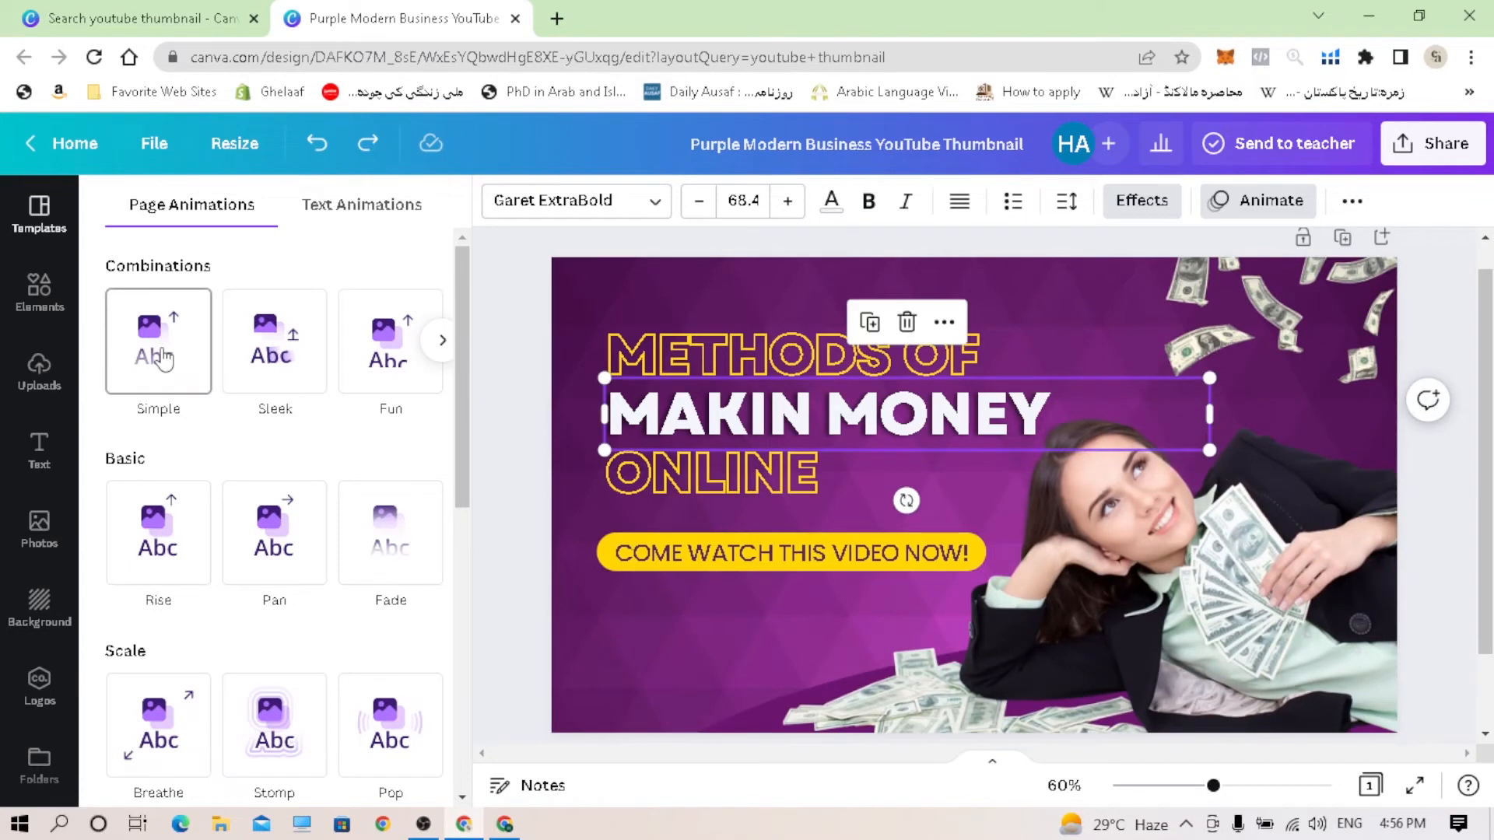
click(296, 382)
click(389, 533)
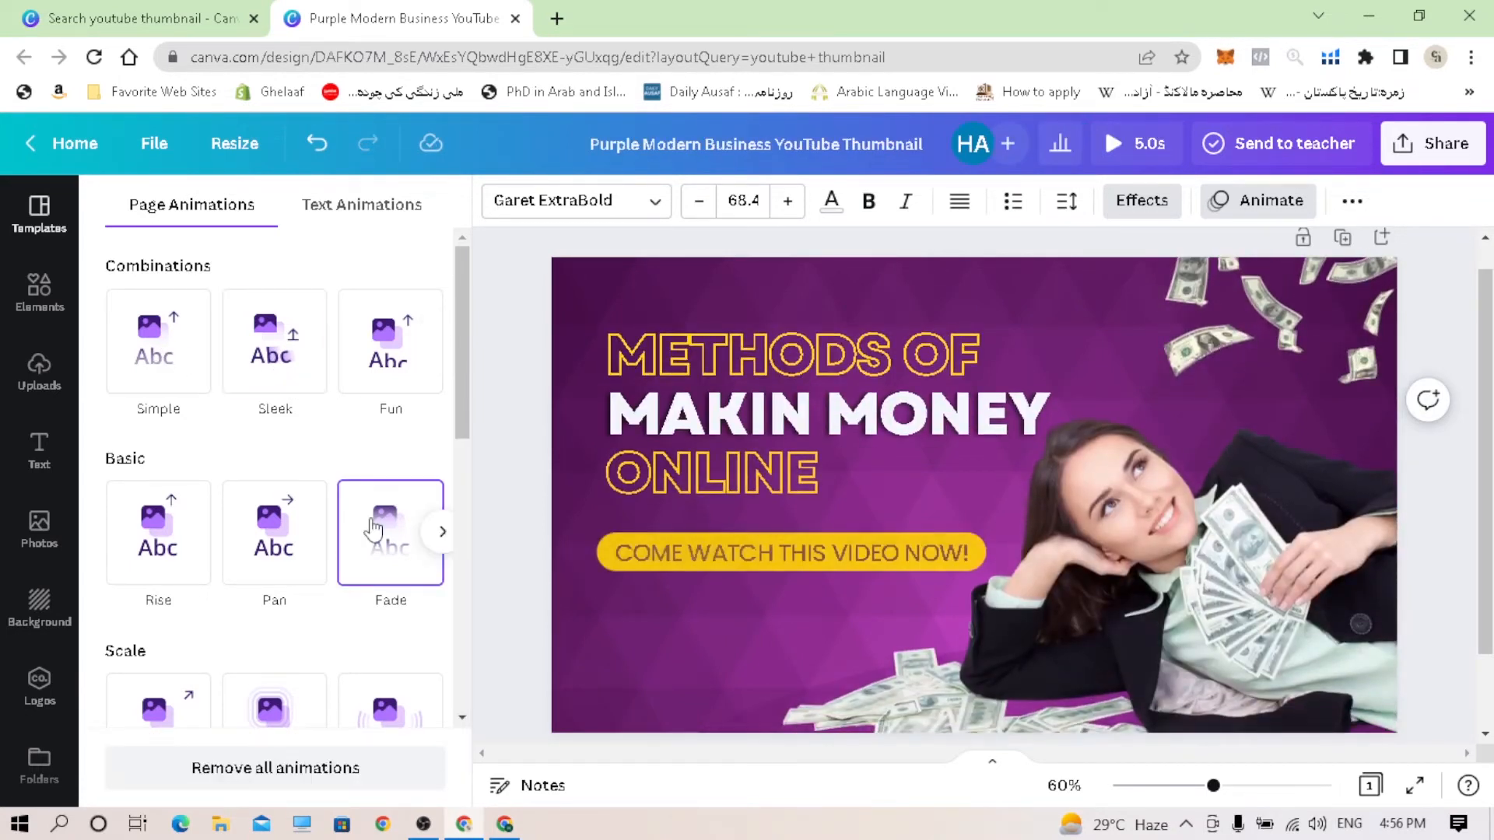
scroll(460, 400, down, 8)
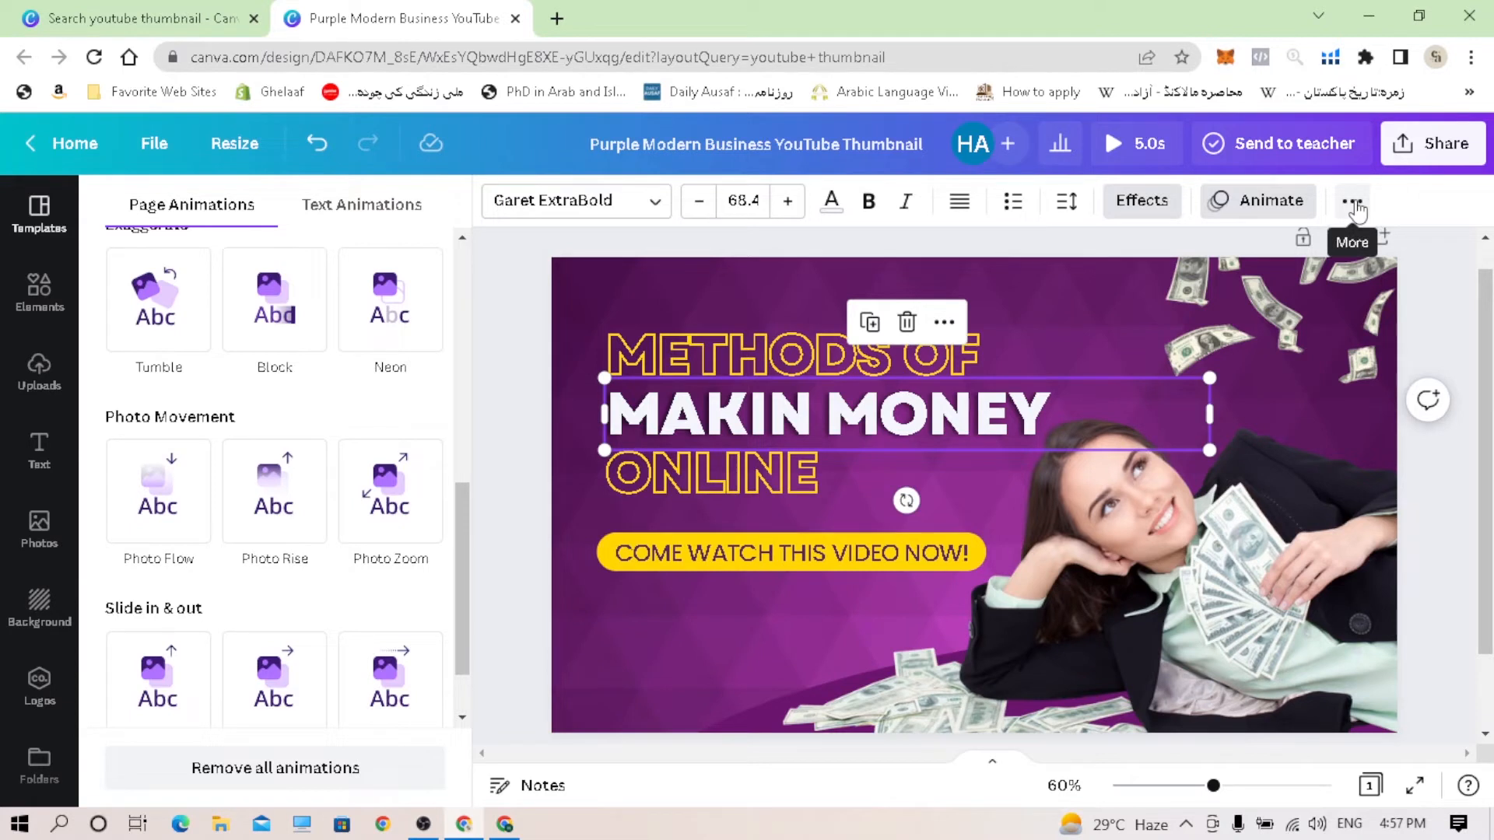
Step: Try underlining the "MAKIN MONEY" line and remove the underline again
click(1354, 204)
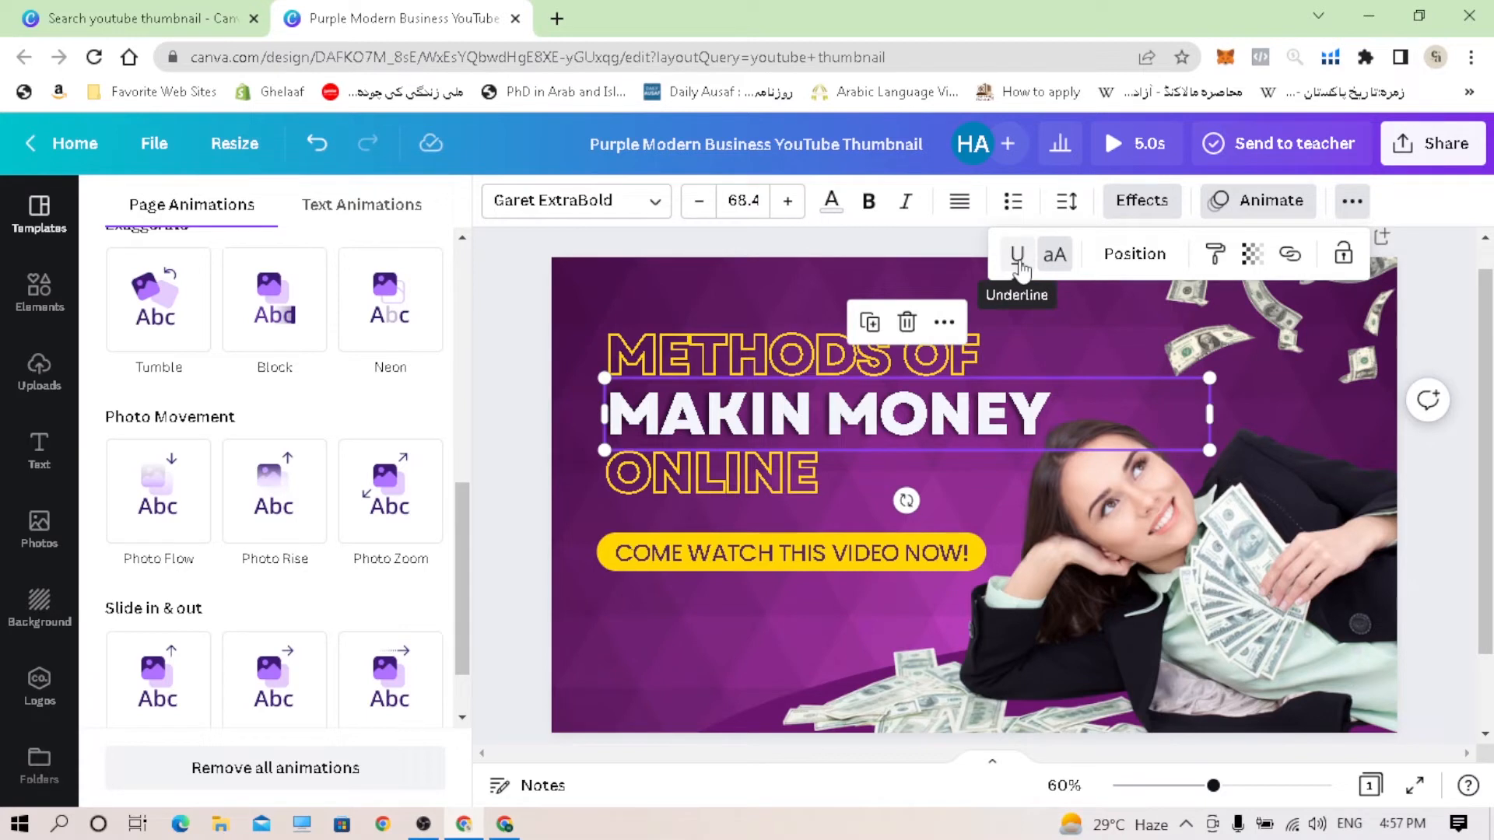
click(1020, 259)
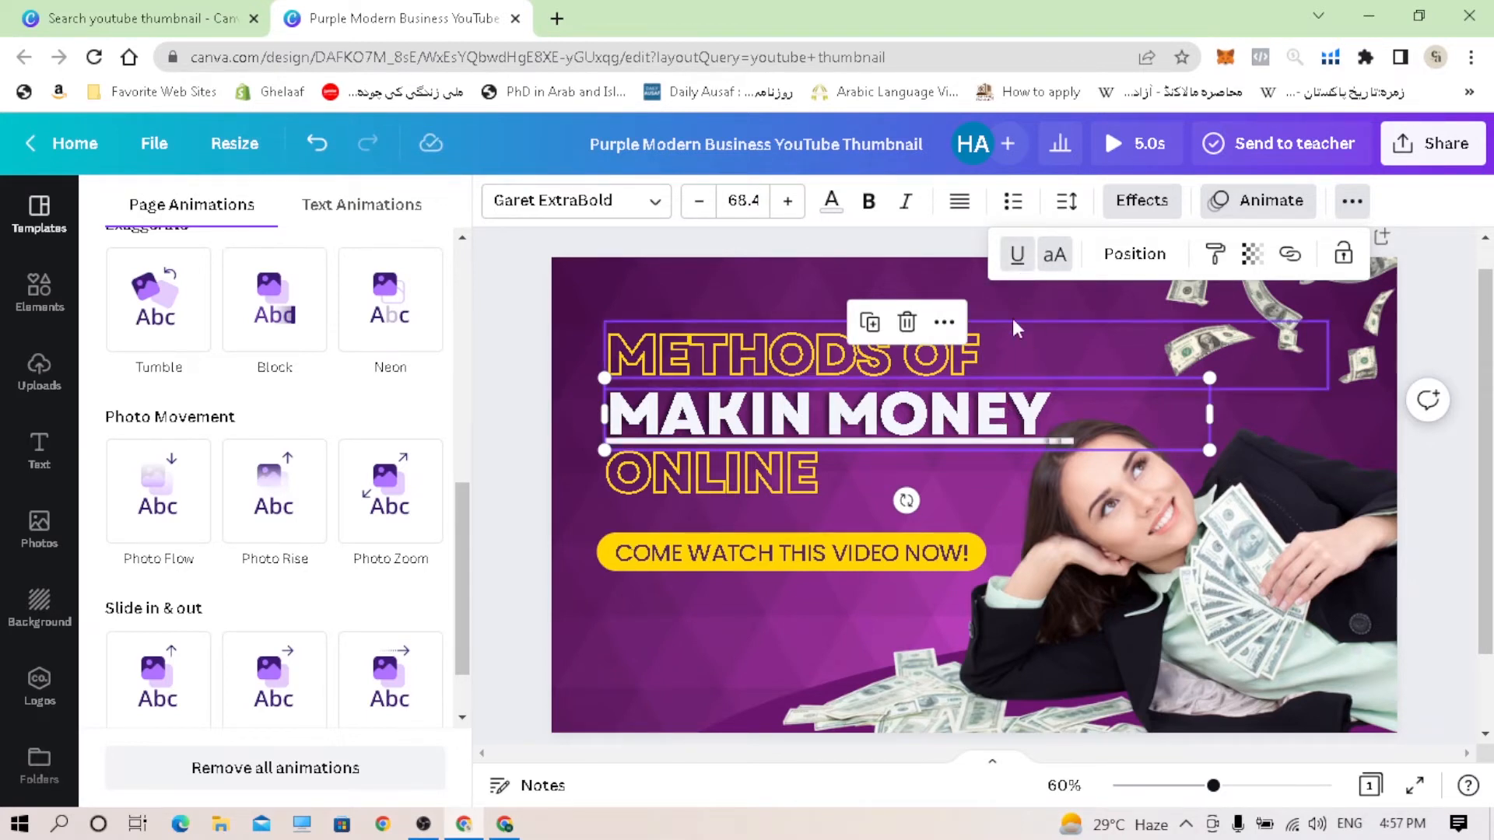
click(1017, 255)
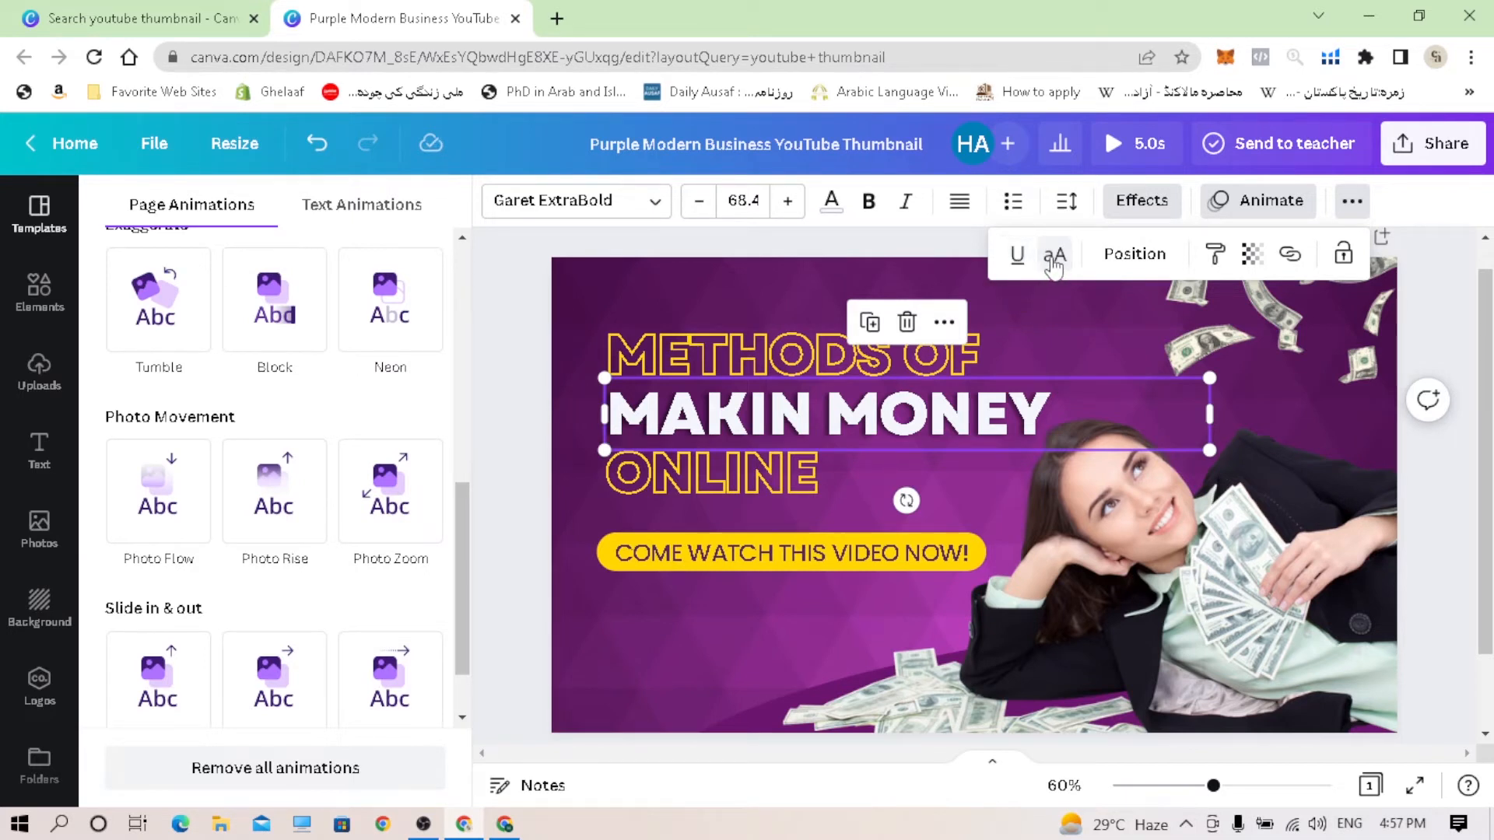
Step: Toggle the "MAKIN MONEY" line between title case and uppercase several times, ending on uppercase
click(1054, 260)
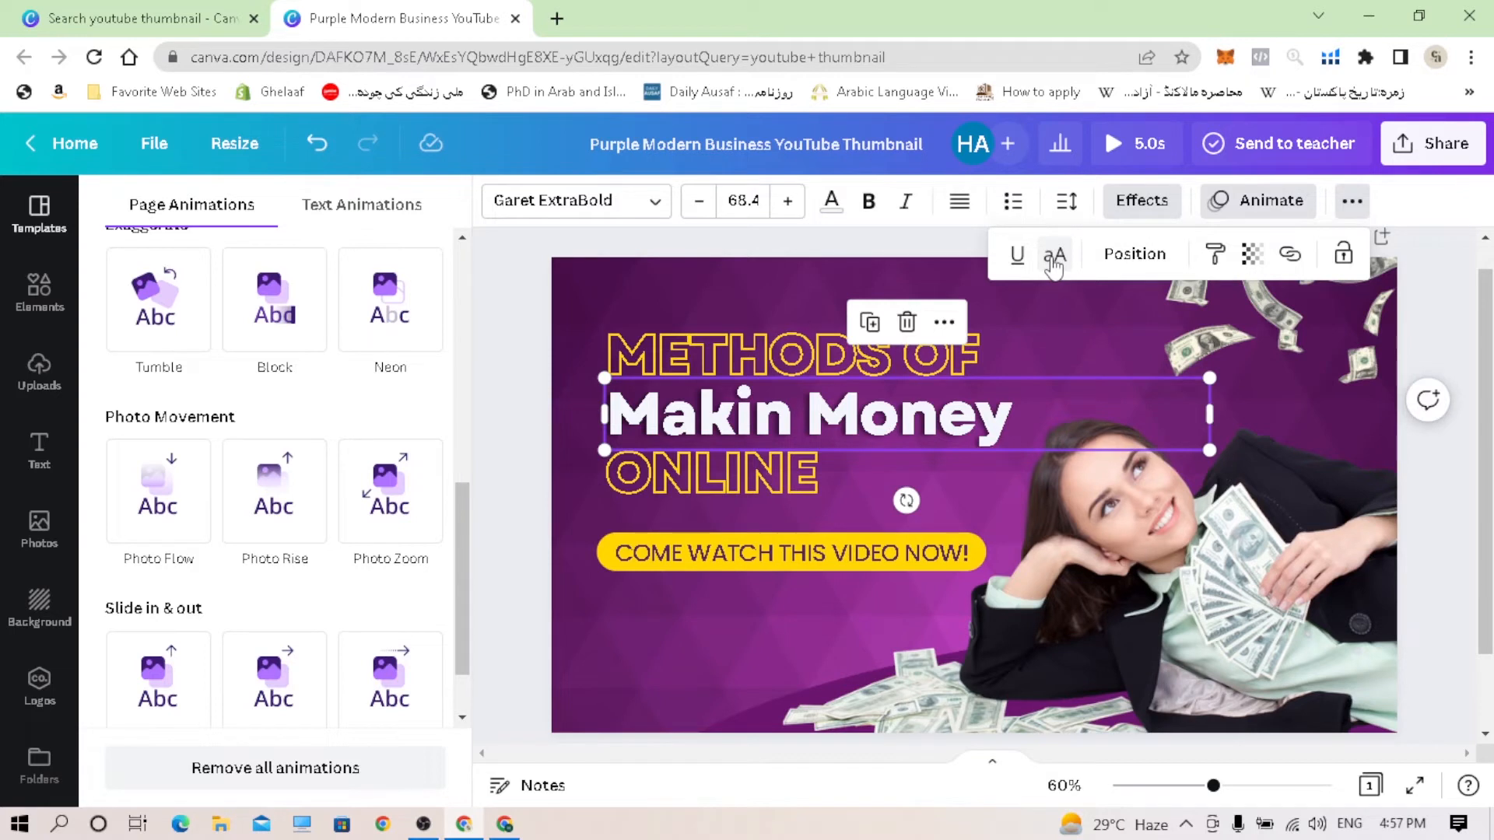
click(1054, 265)
click(1055, 264)
click(1055, 265)
click(1054, 265)
click(1055, 266)
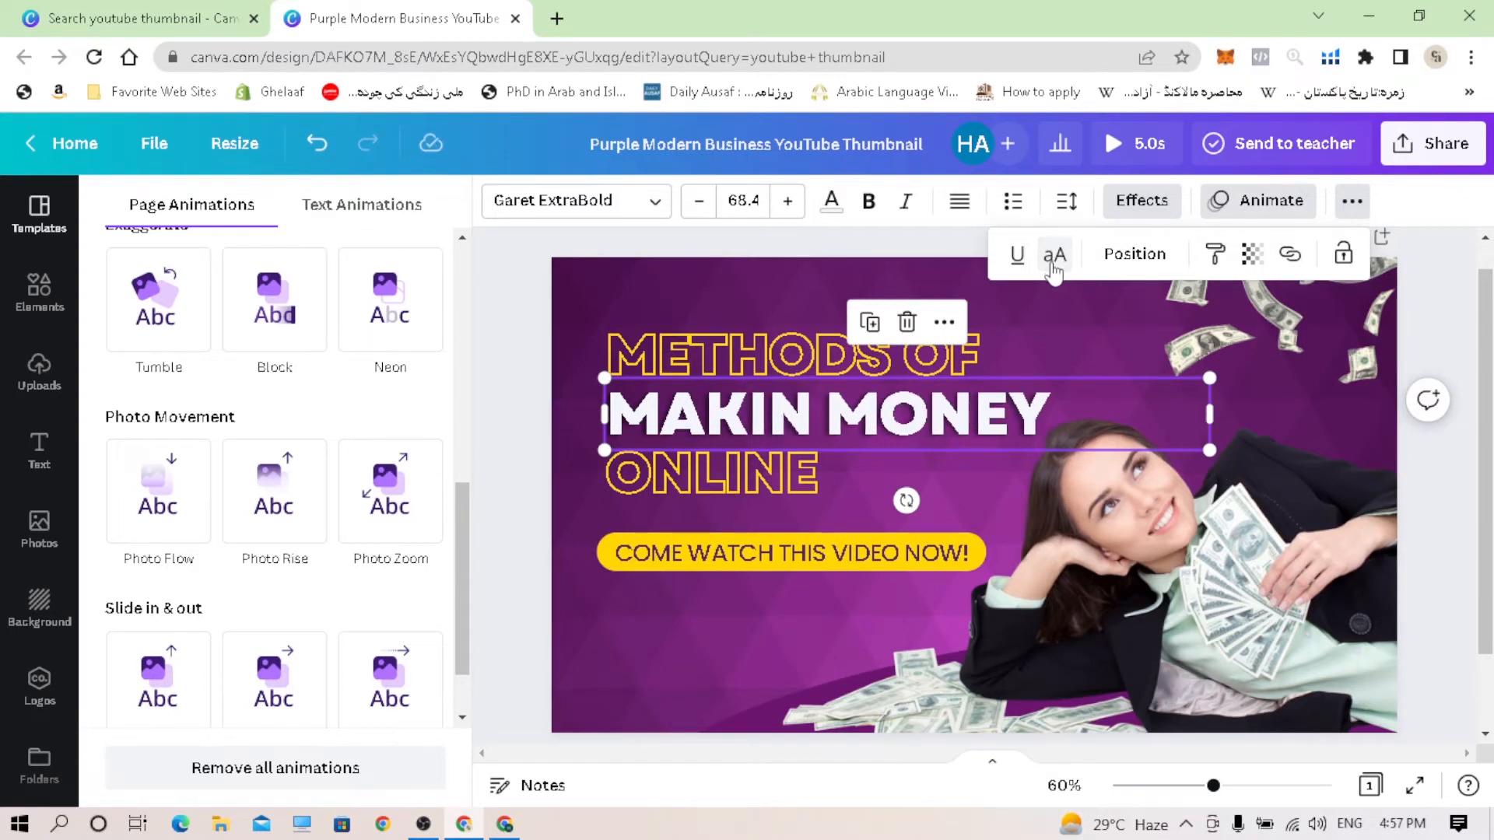
Step: Correct the heading's middle line to "MAKING MONEY" and reduce its font size to 66.4
click(814, 420)
text(g)
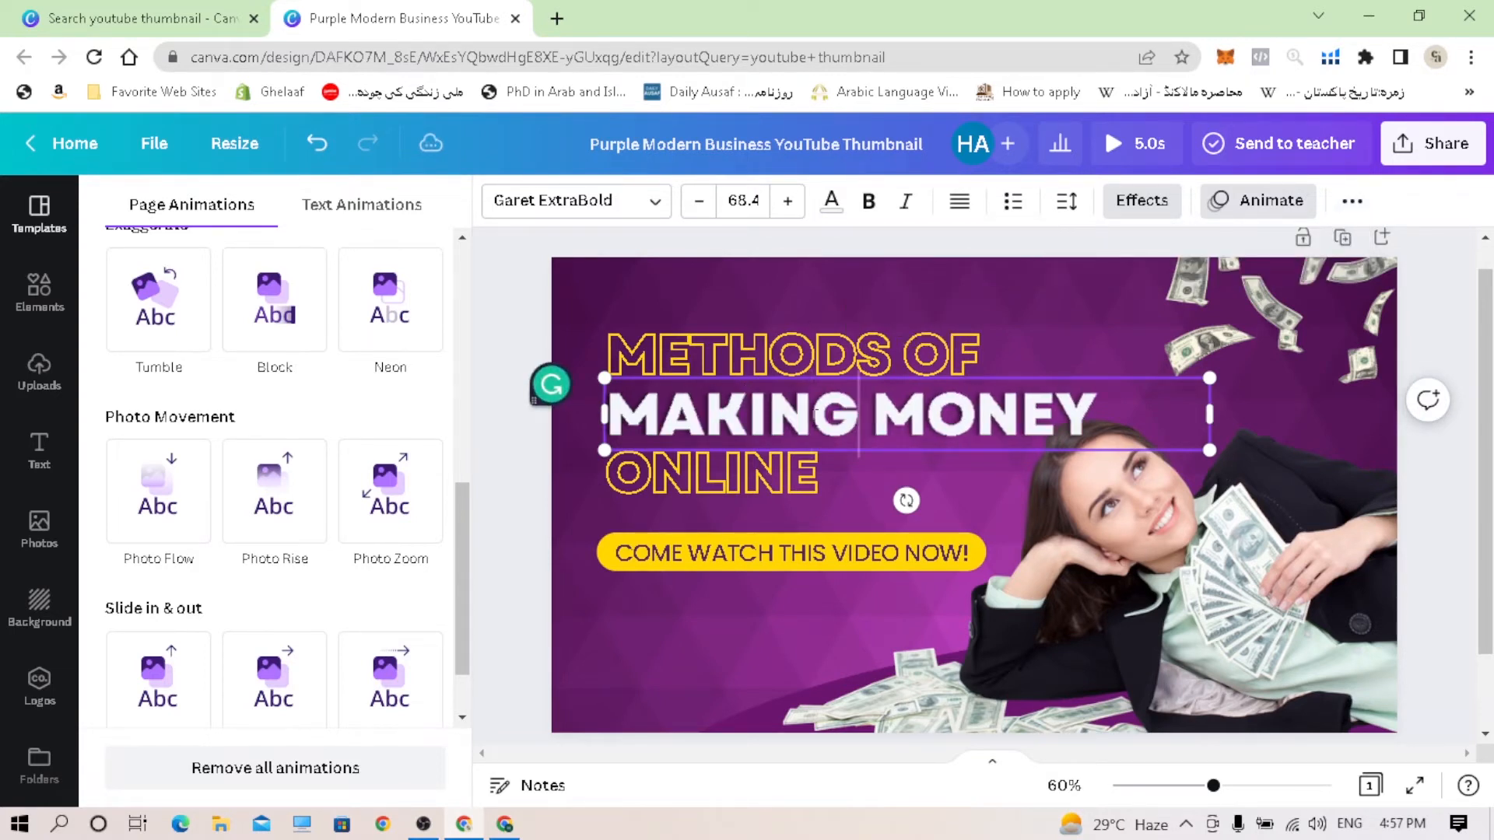
click(698, 202)
click(699, 203)
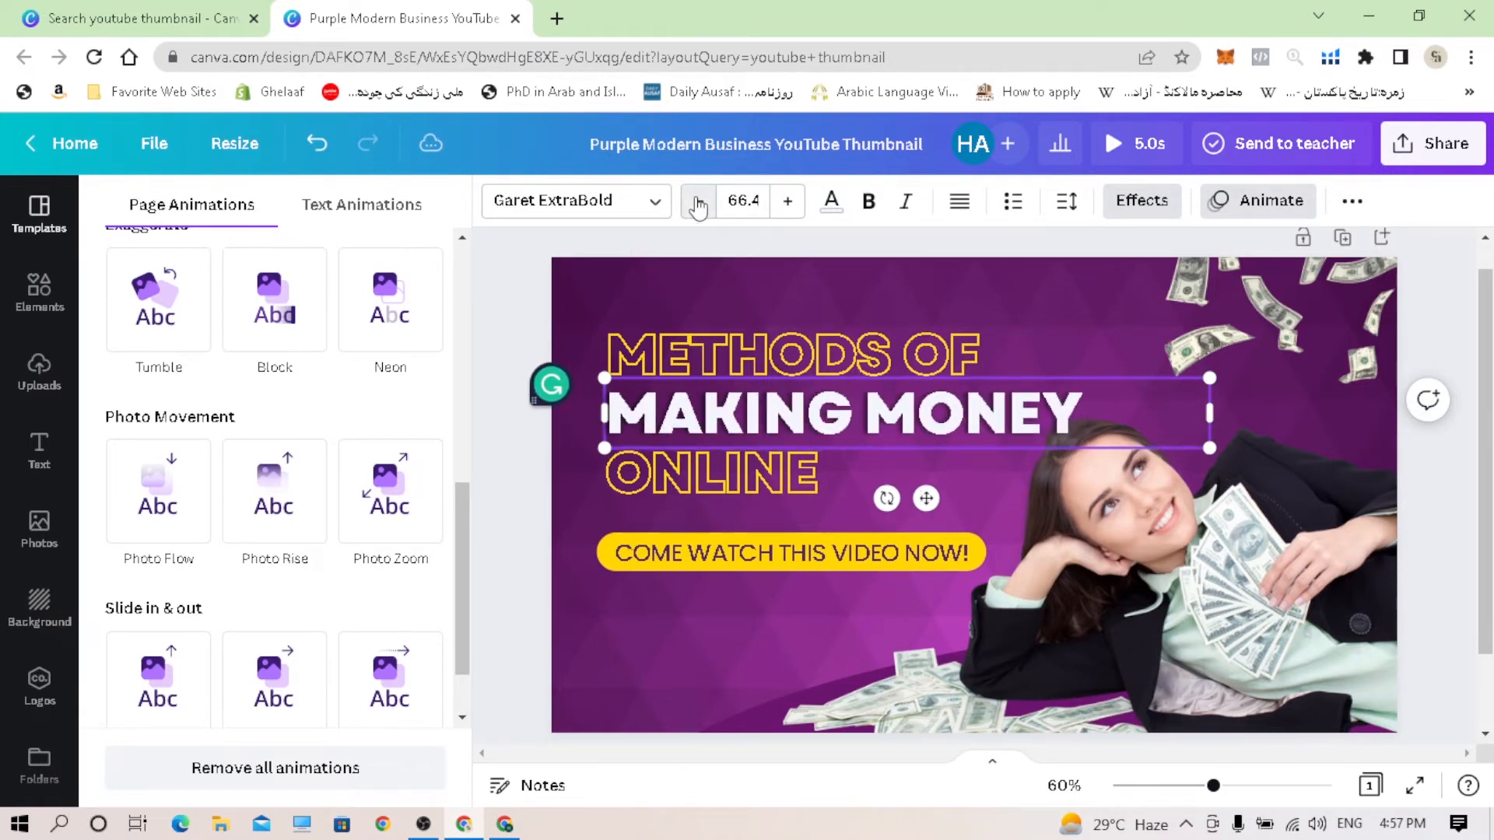
Step: Reduce the font size of the heading's "MAKING MONEY" line to 60.4
click(699, 202)
click(698, 203)
click(698, 203)
click(699, 202)
click(698, 202)
click(698, 202)
click(699, 203)
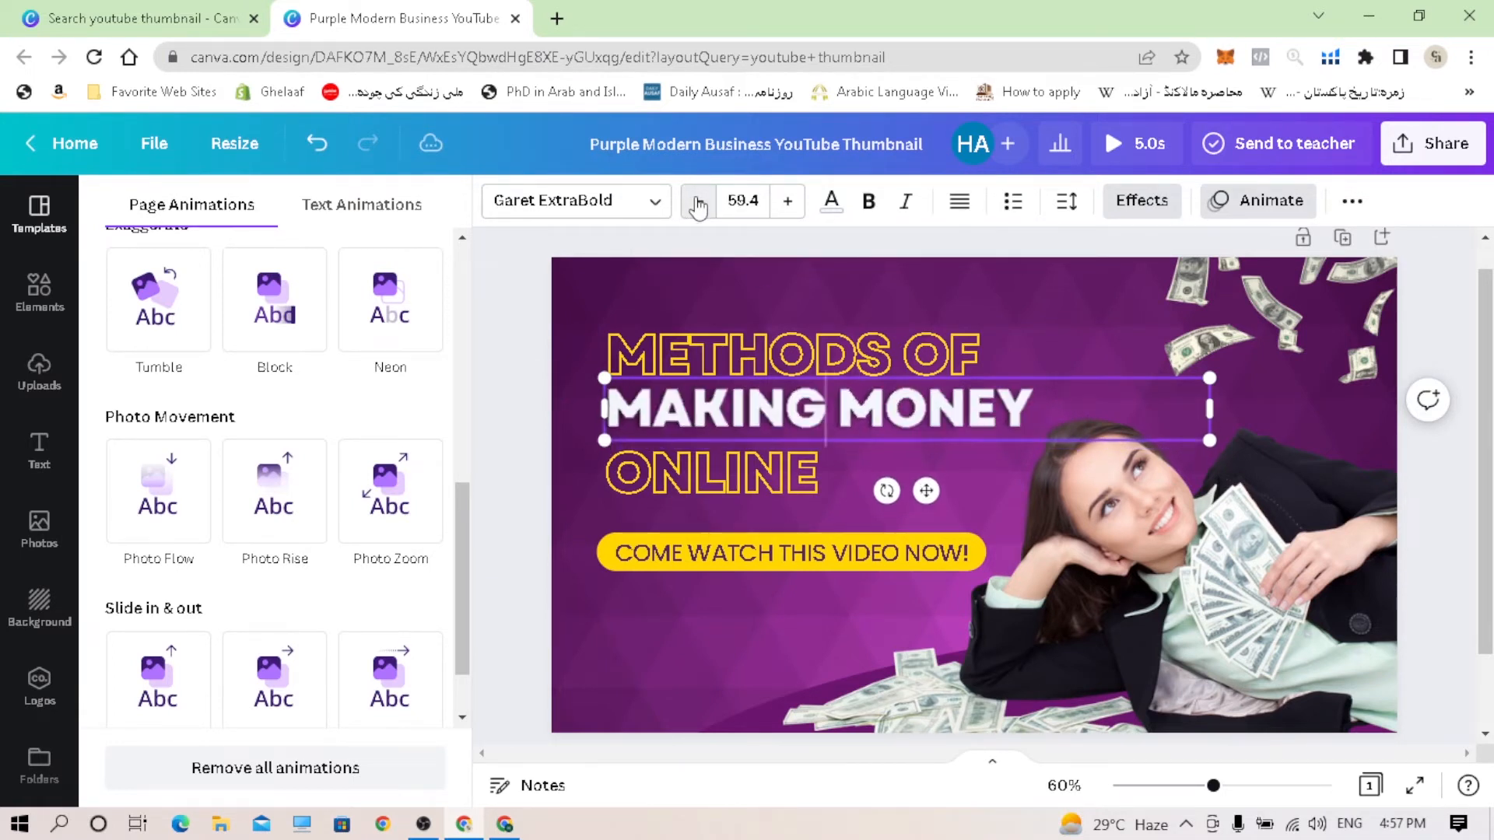
click(787, 201)
Step: Look at the layering and page alignment options for the "MAKING MONEY" line
click(1352, 201)
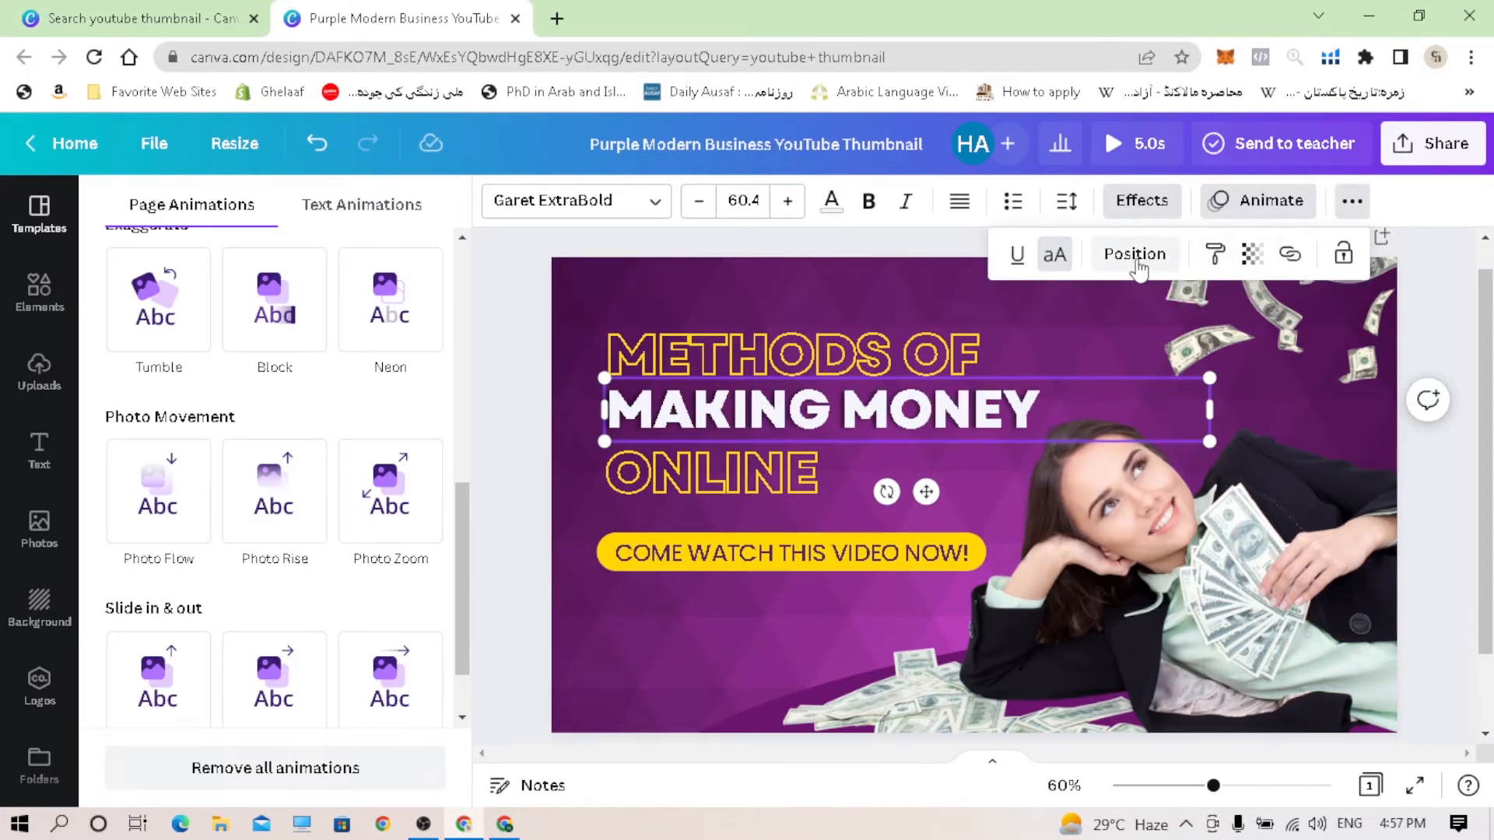
click(1136, 257)
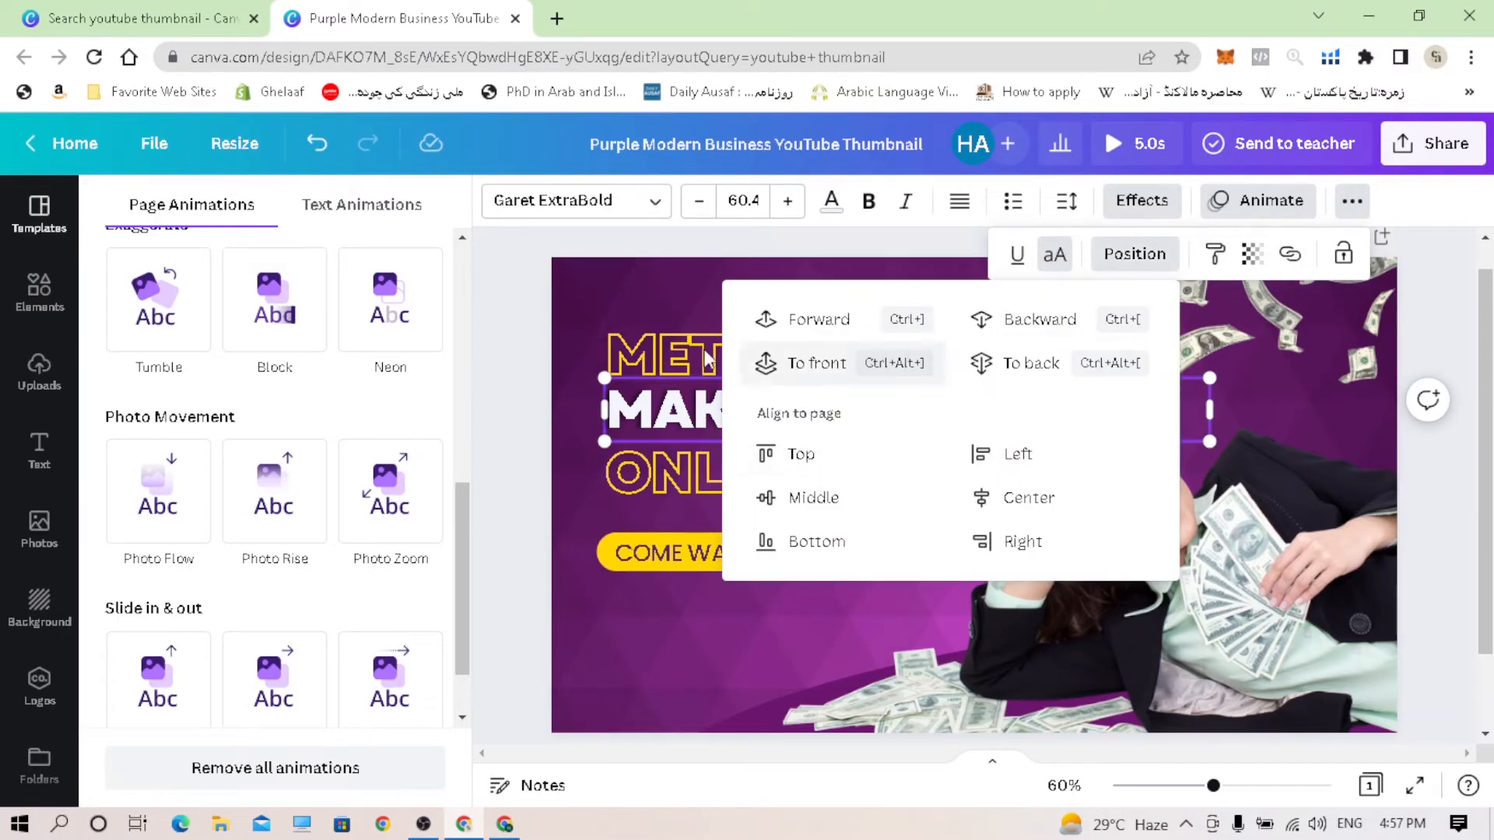
click(623, 282)
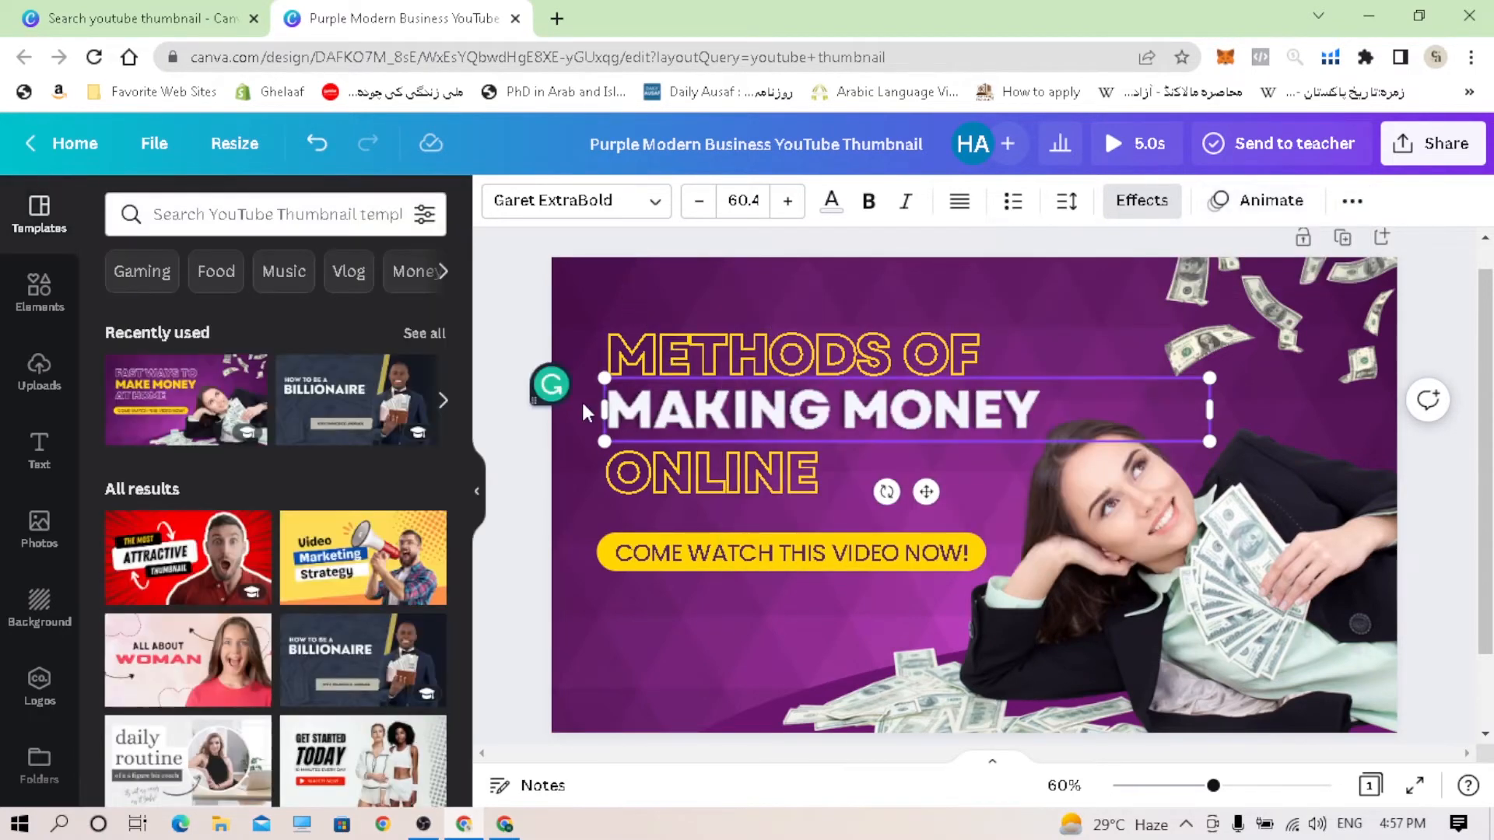
click(582, 317)
Step: Duplicate the "MAKING MONEY" line and move the copy beside "ONLINE", over the woman's face
click(705, 421)
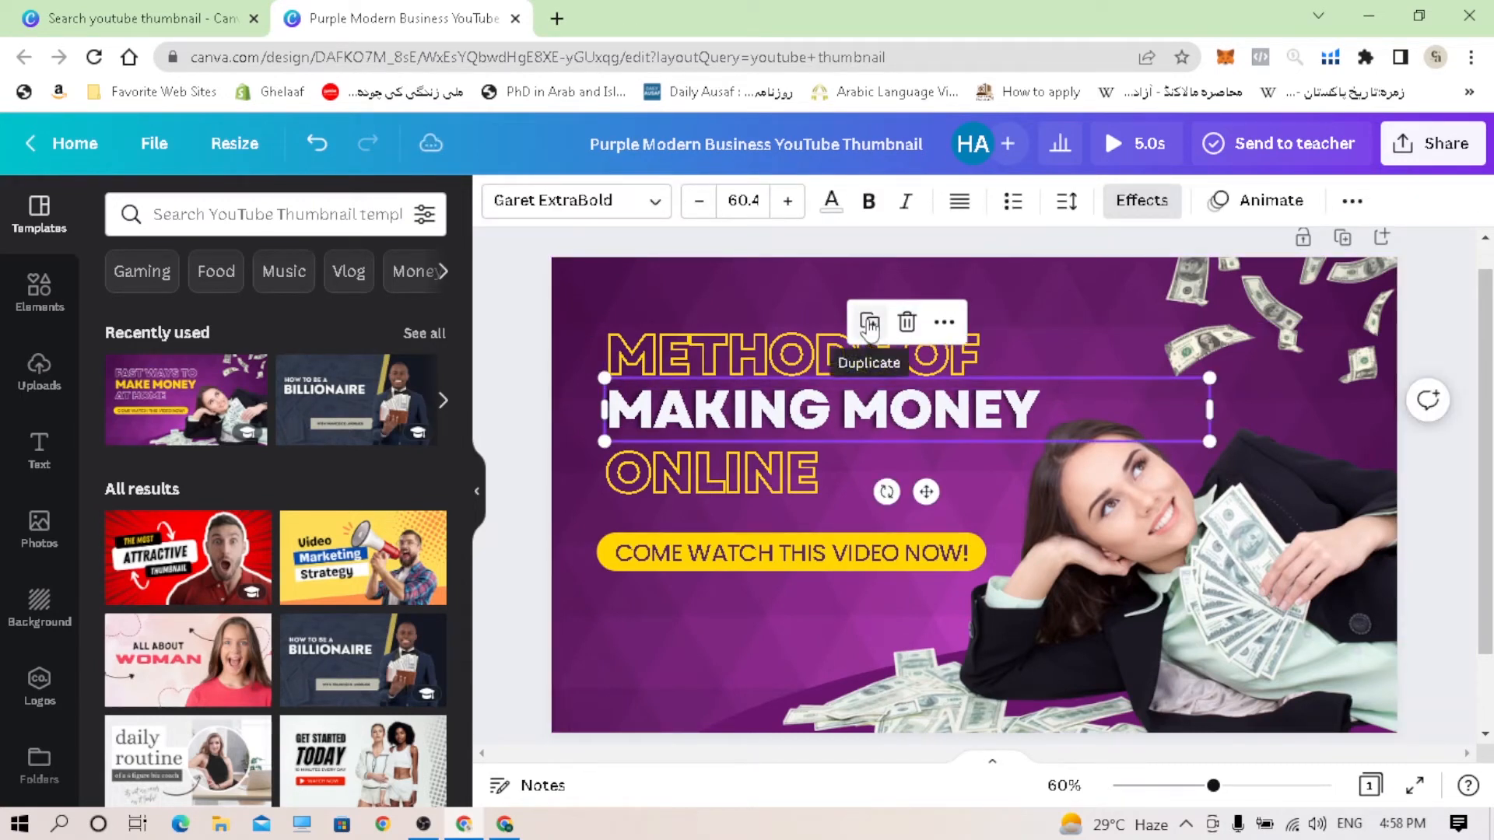
click(869, 323)
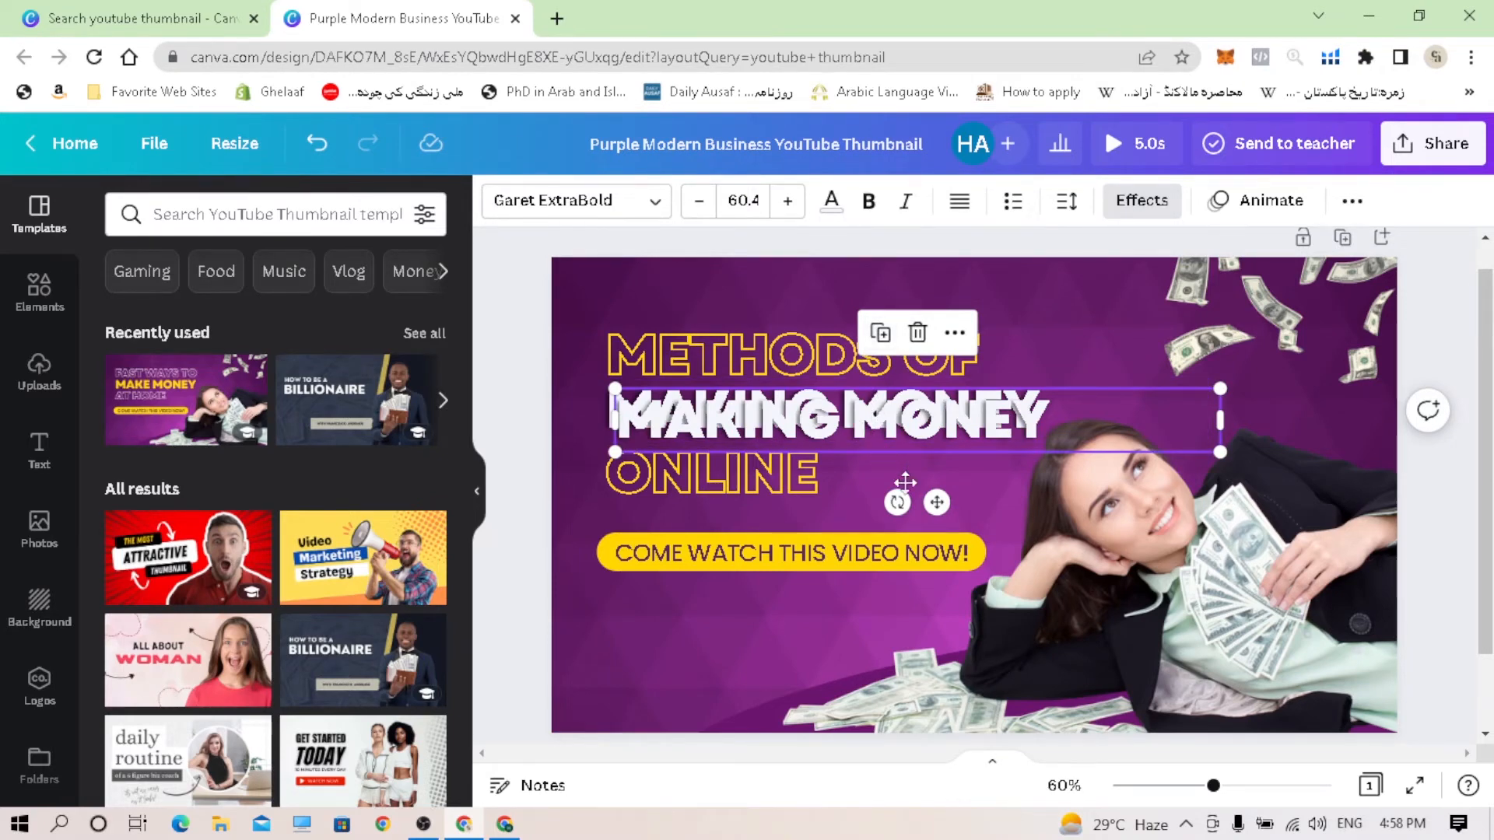
drag(861, 427, 1120, 477)
Step: Try sending the copied "MAKING MONEY" line backward behind the woman's photo, and undo the layering change
click(1352, 201)
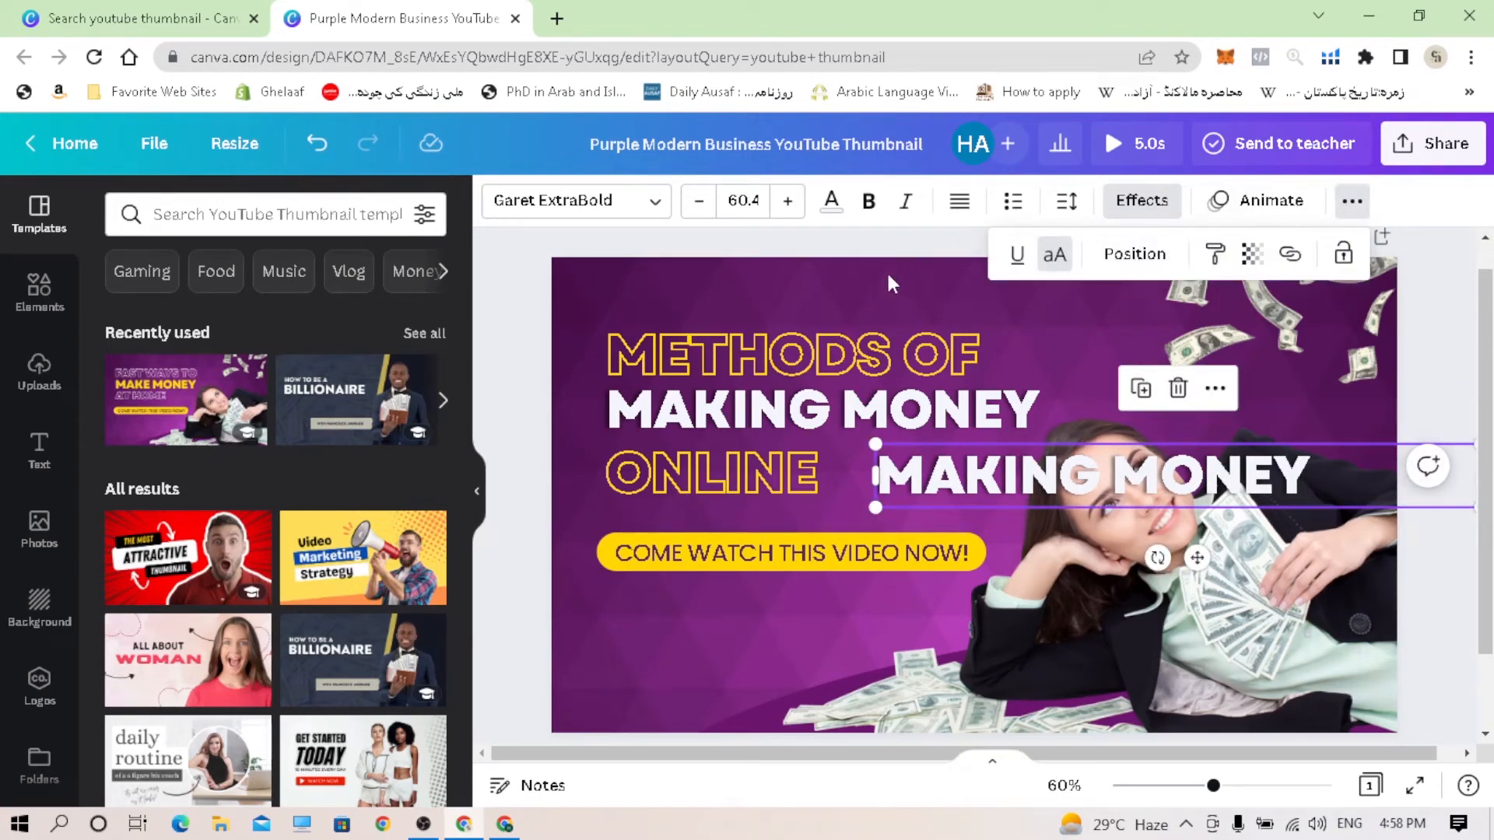
click(1134, 257)
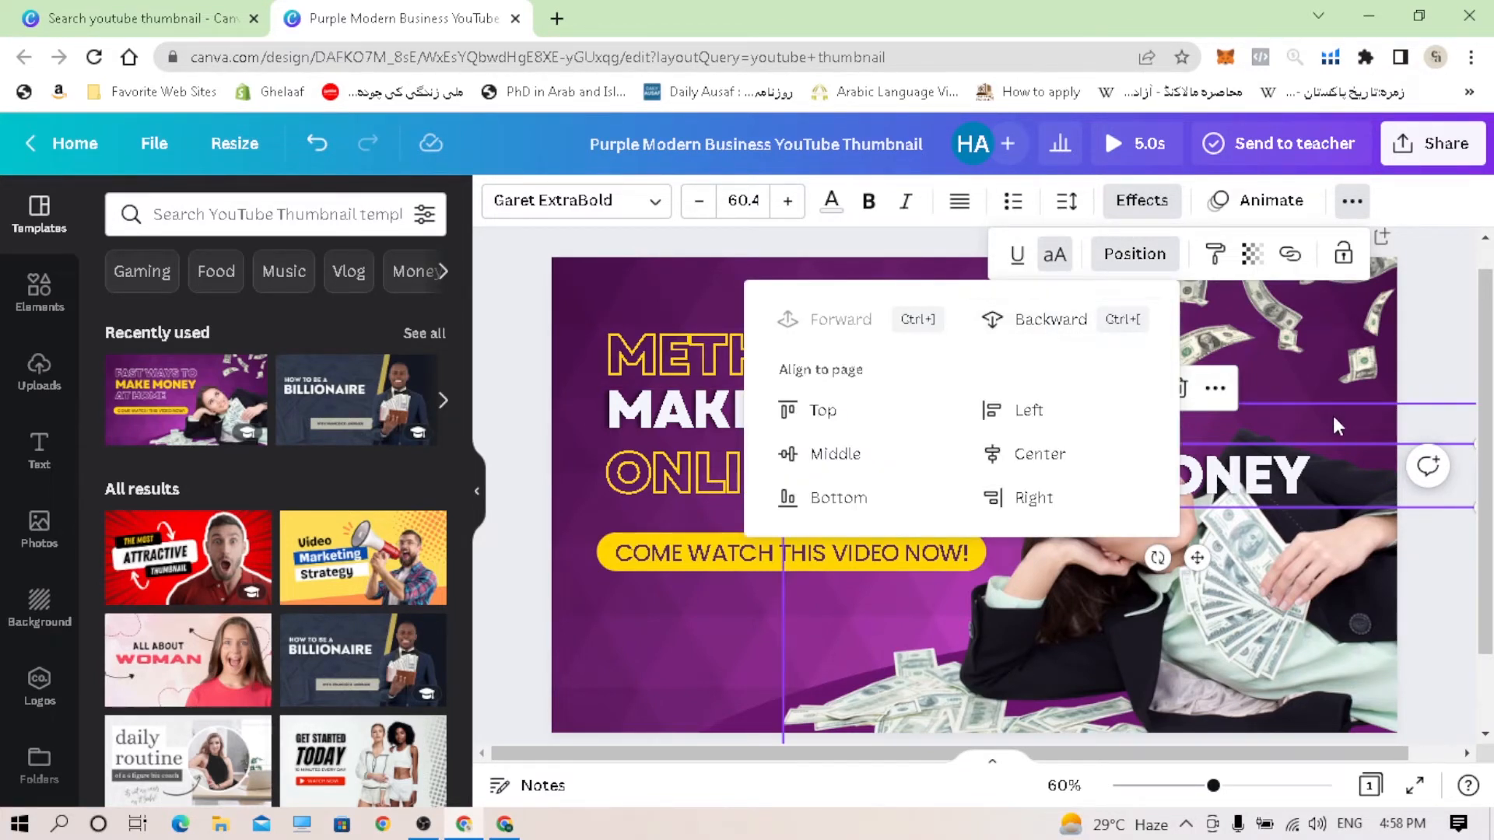
click(1317, 488)
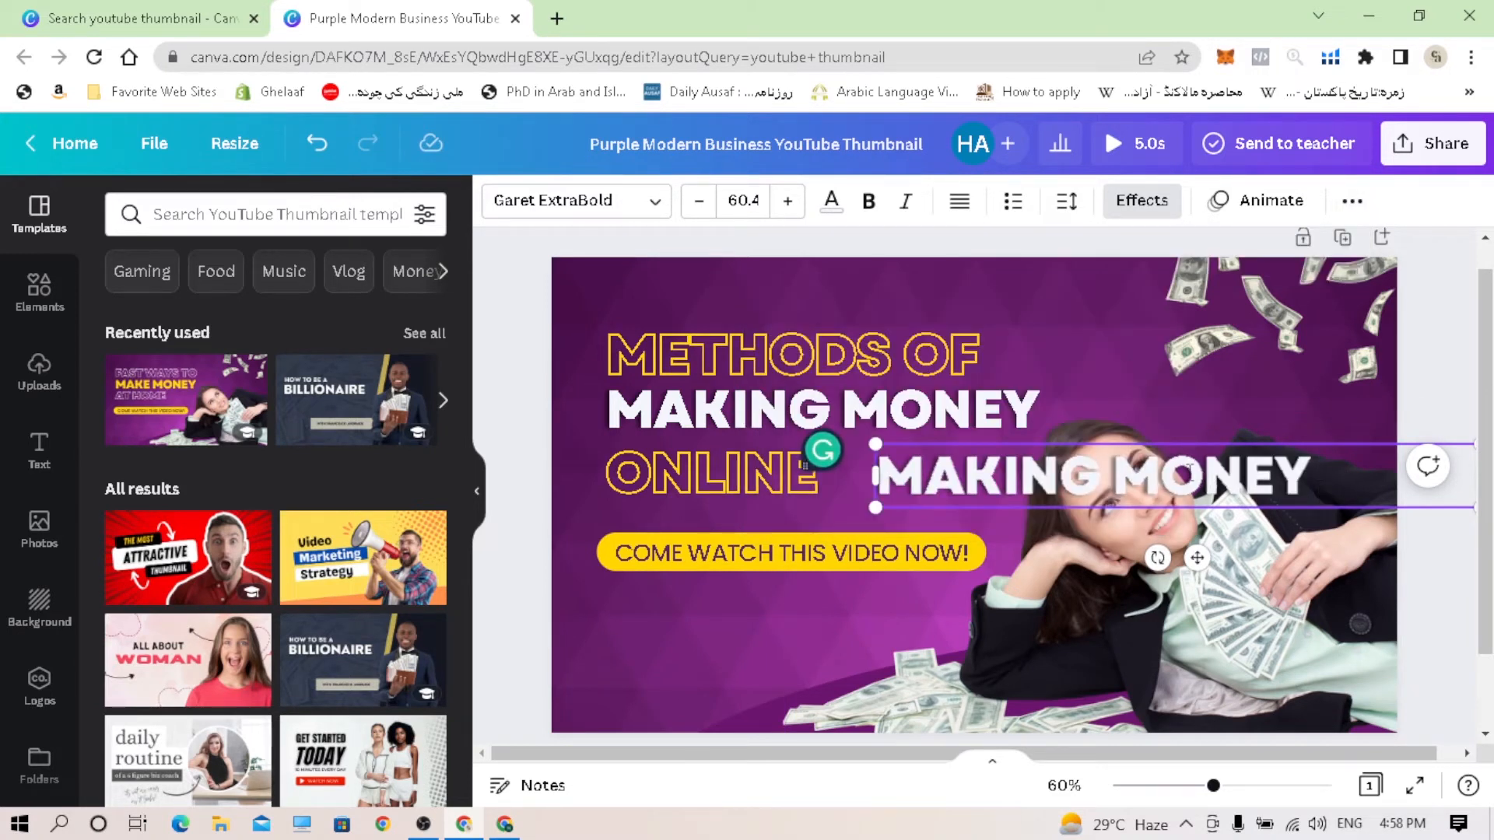
click(1354, 201)
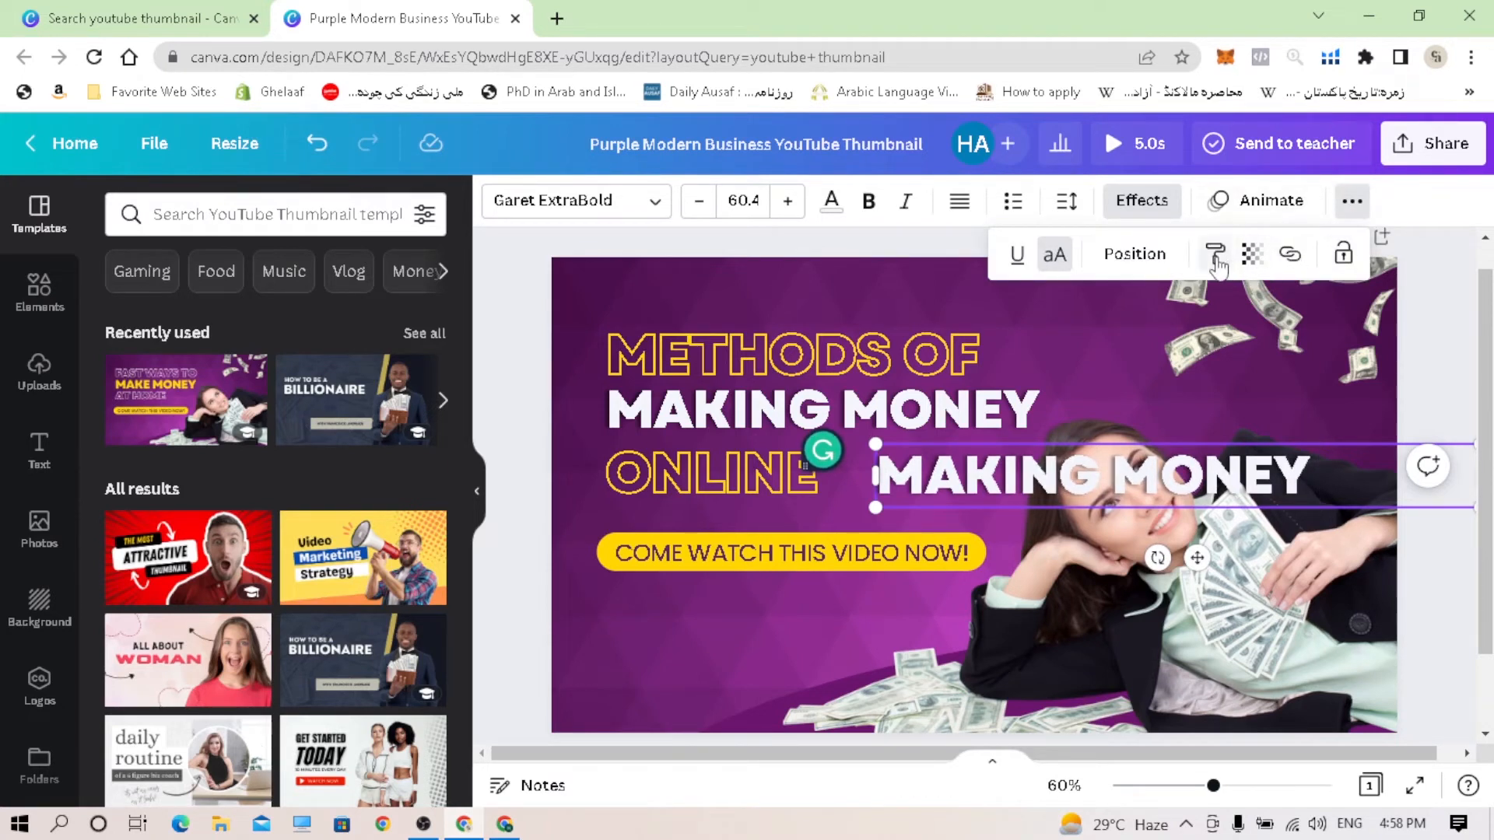
click(1136, 254)
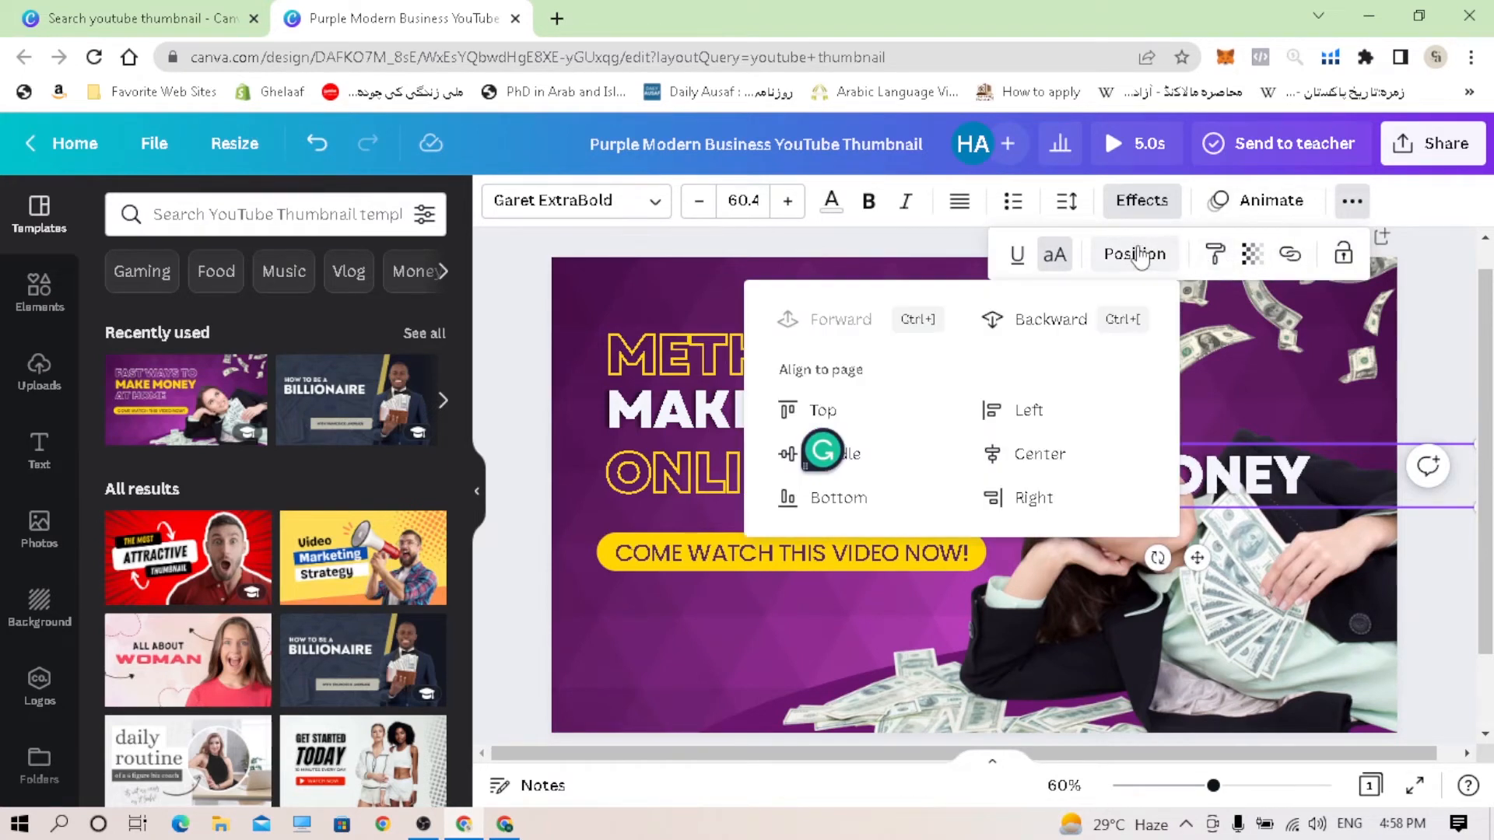
click(1040, 326)
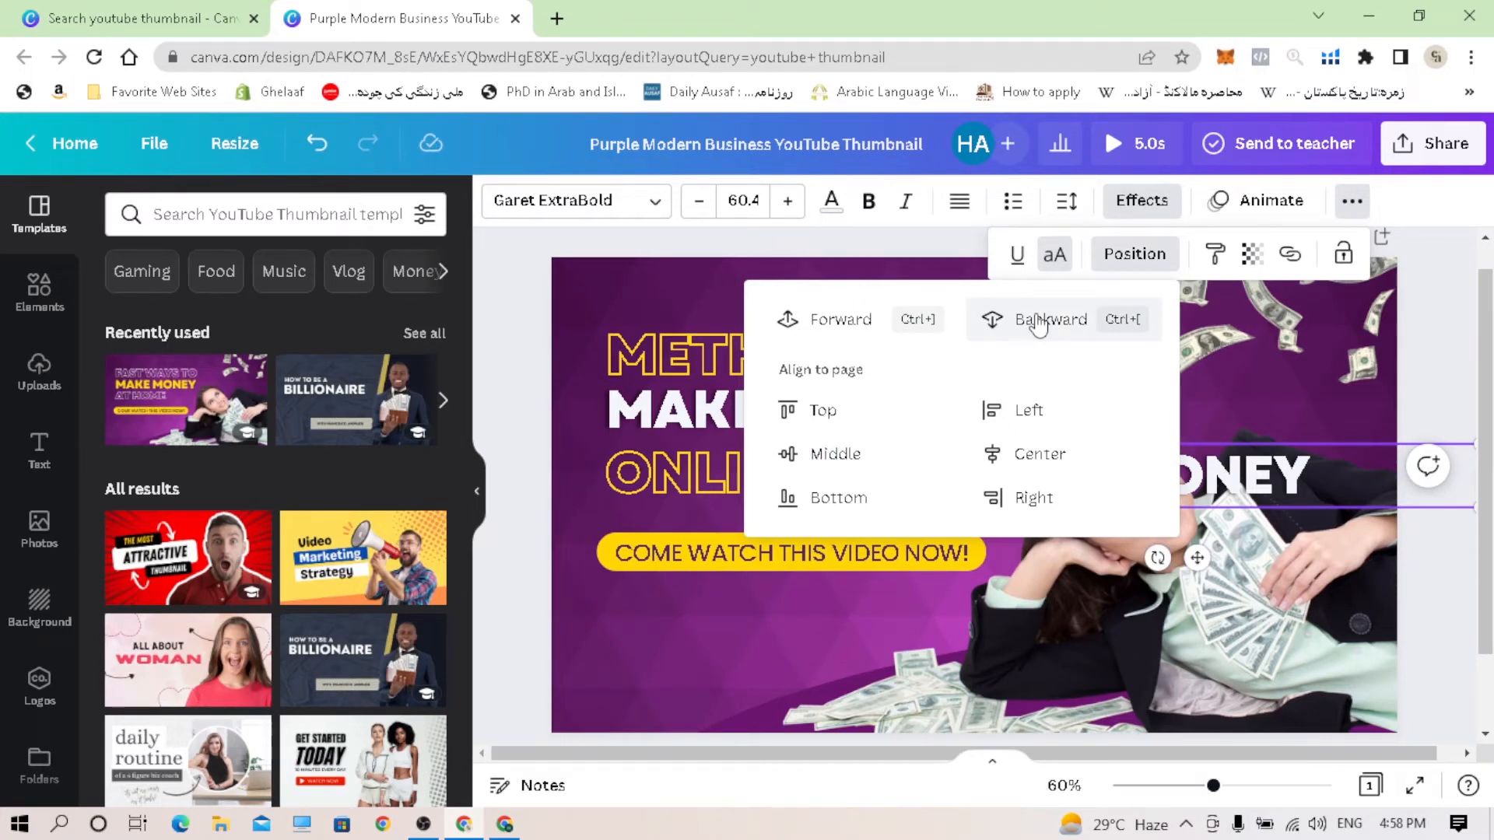
click(1038, 320)
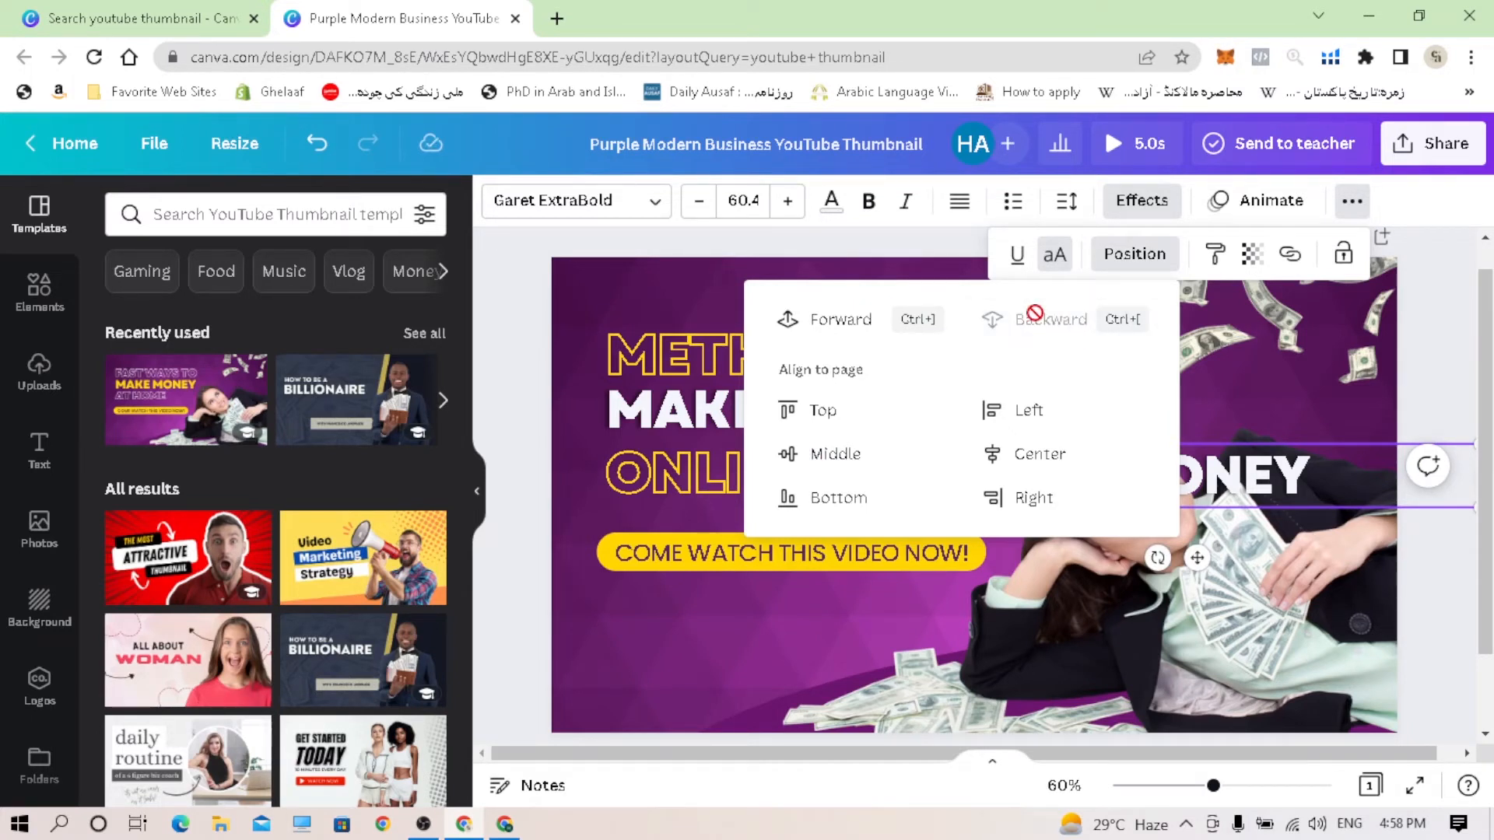
click(998, 484)
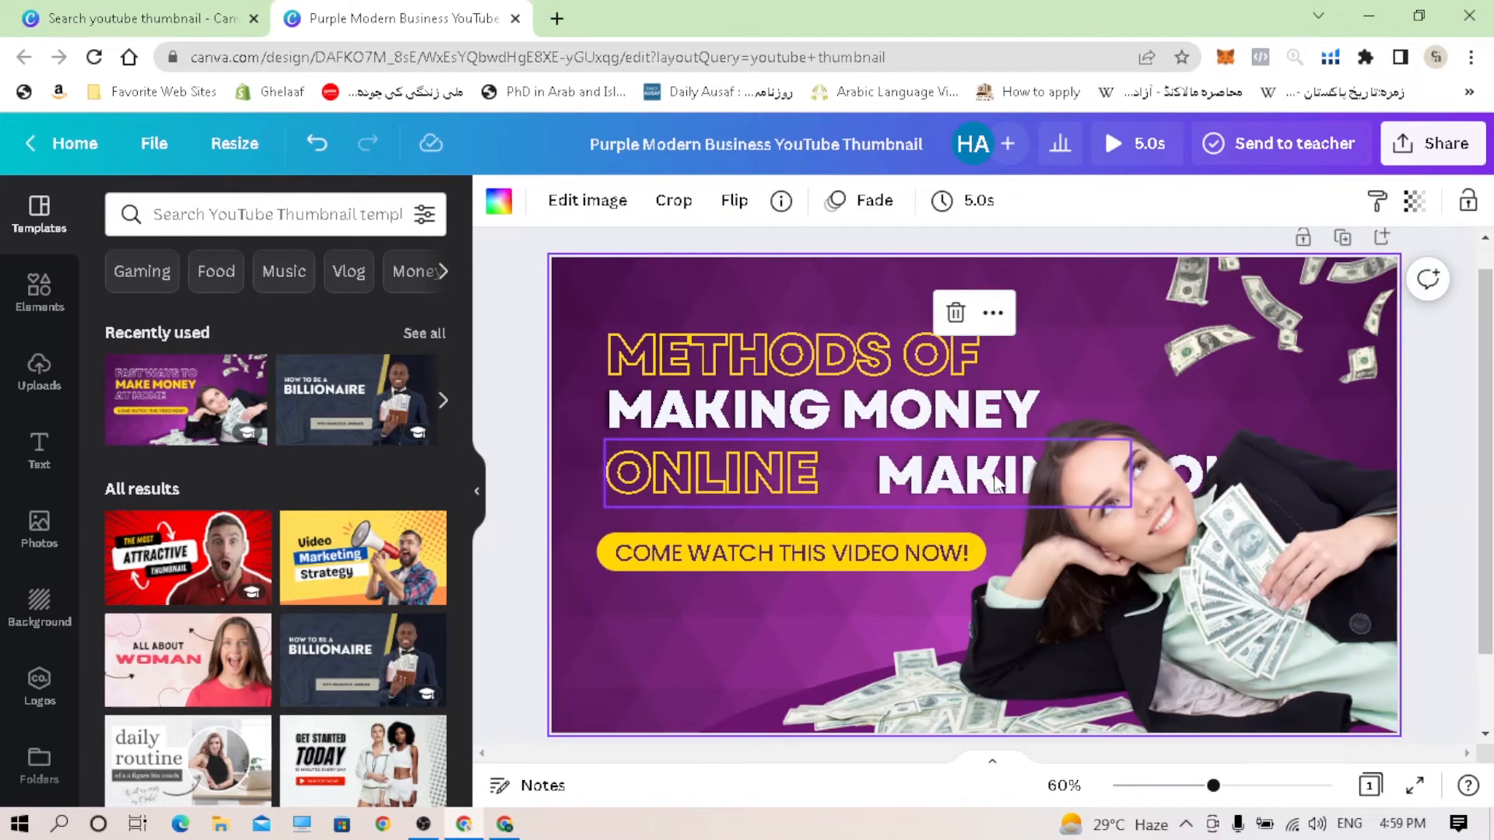
key(ctrl+z)
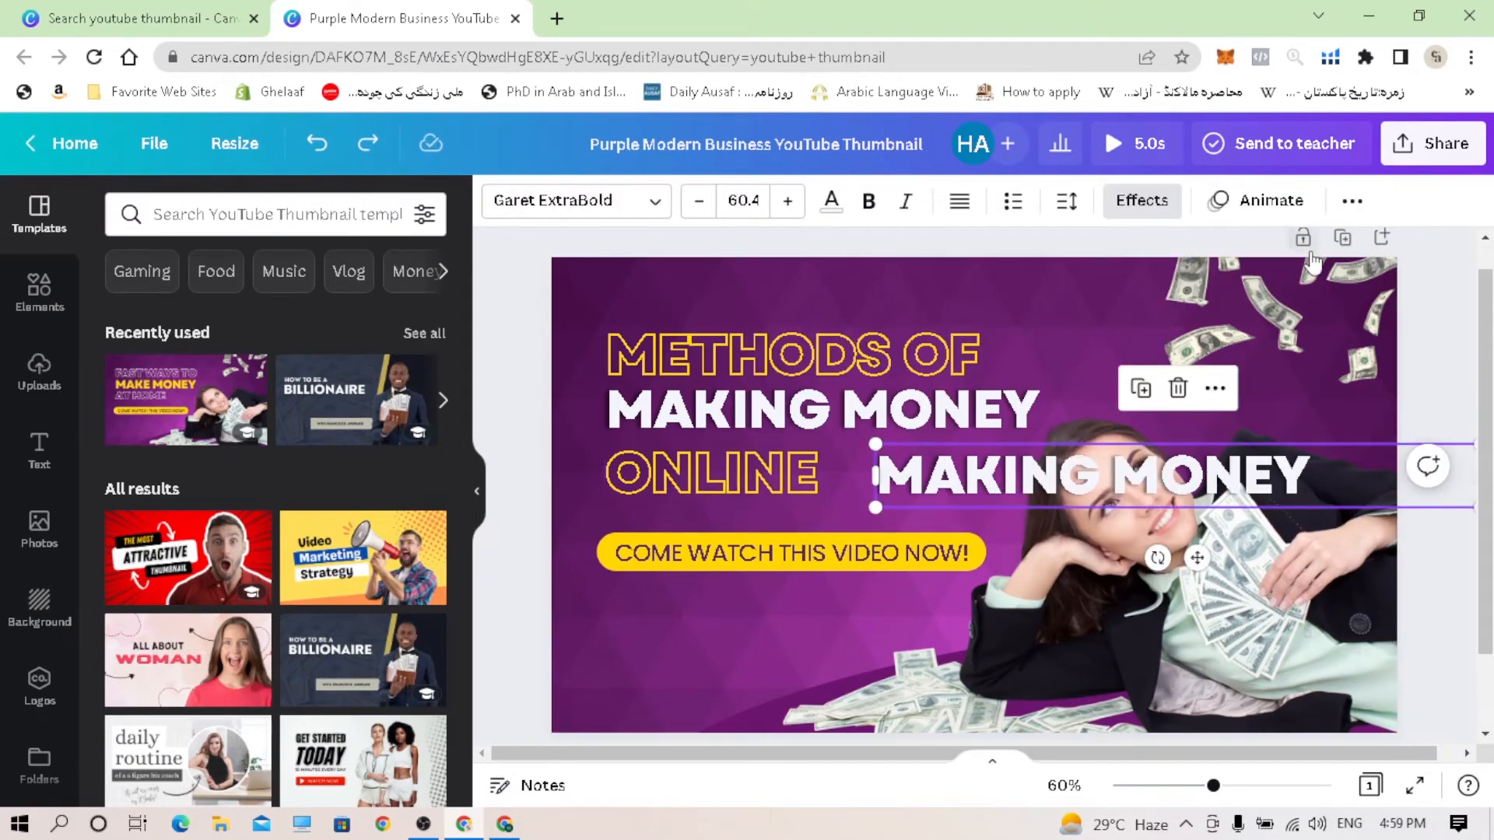
Step: Align the copied "MAKING MONEY" line to the top of the page
click(1357, 207)
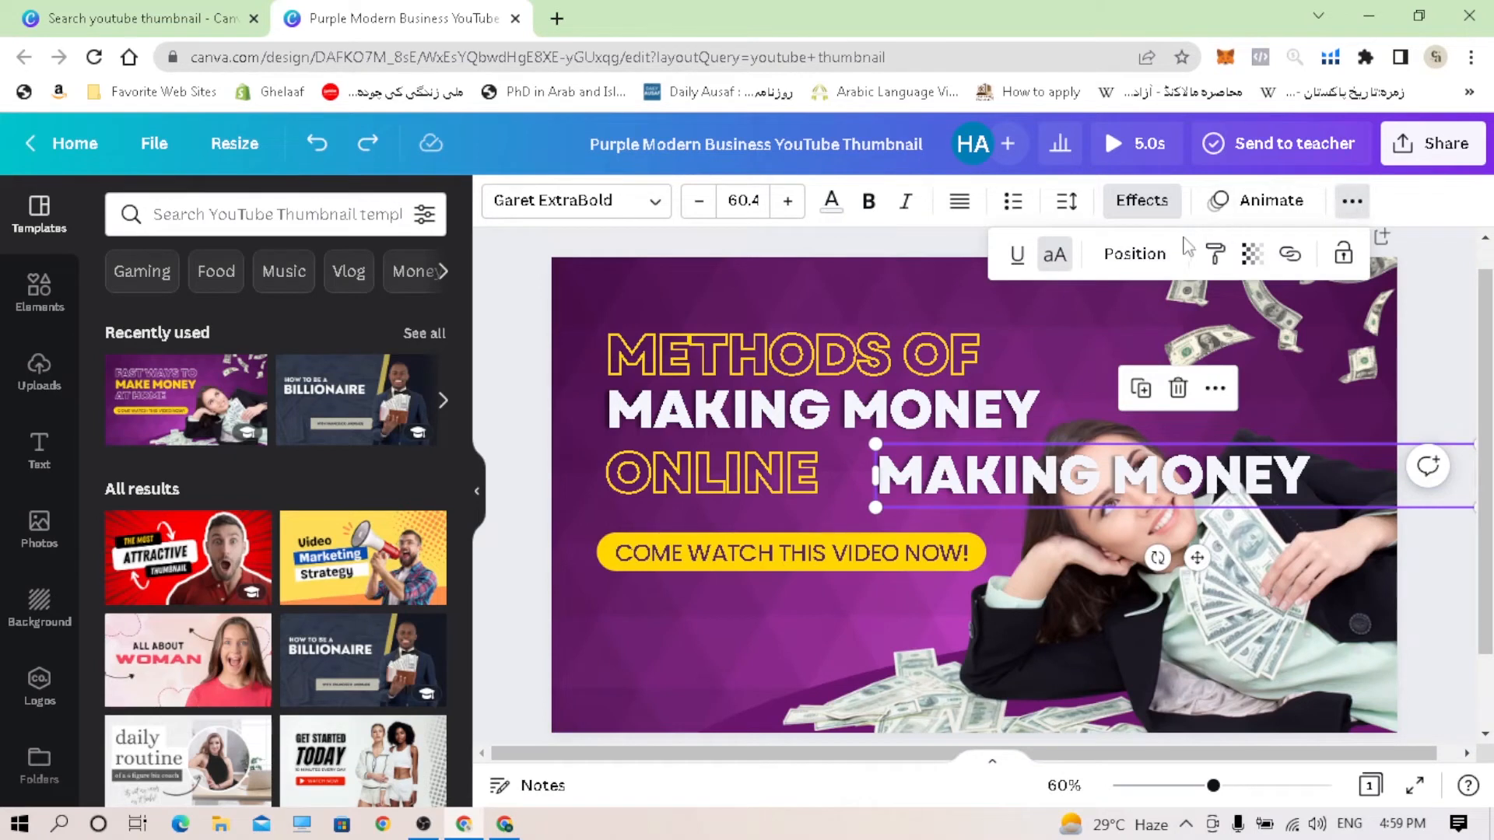
click(1140, 256)
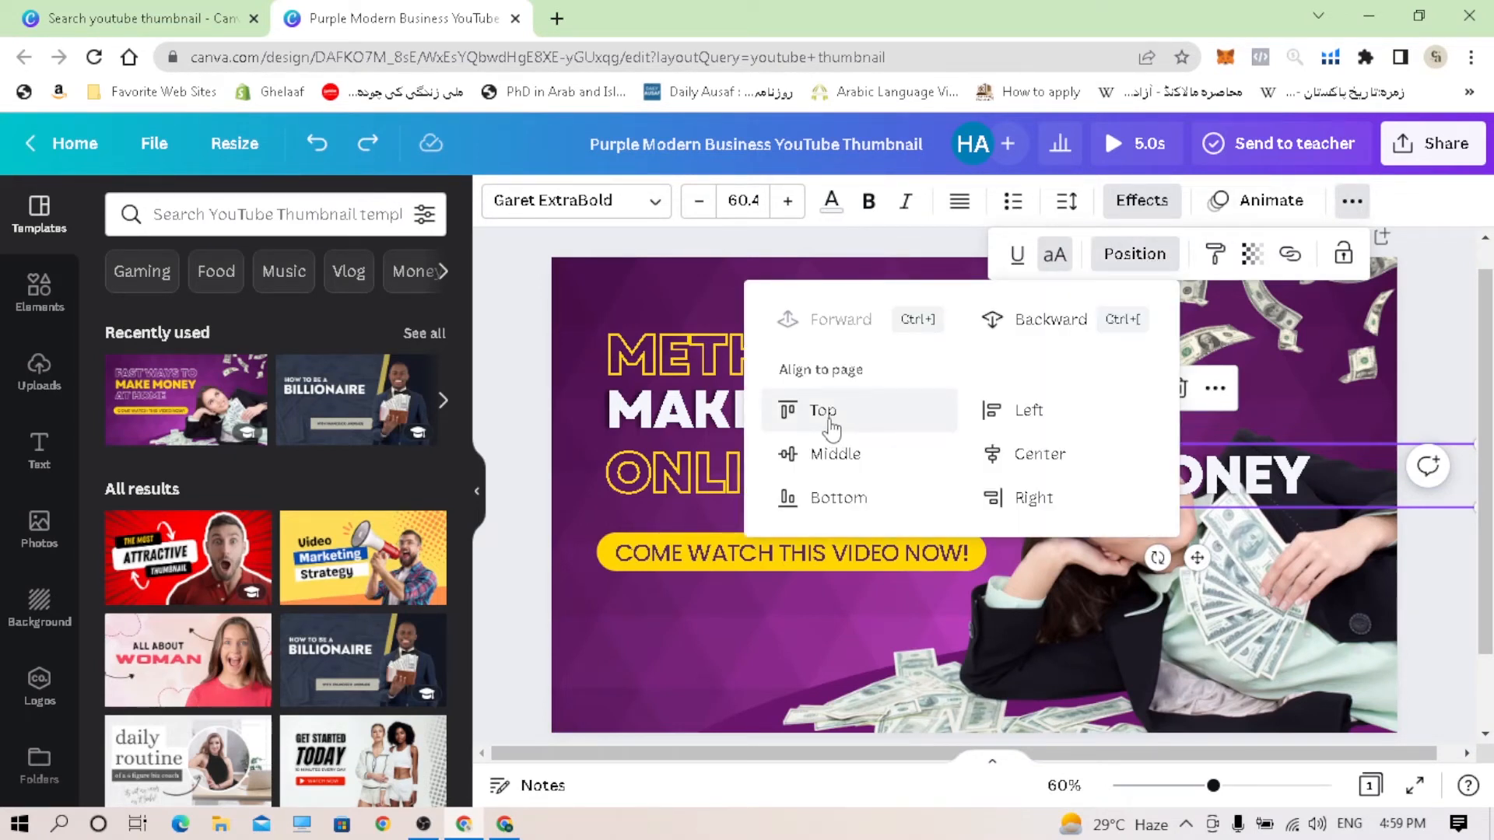
click(826, 413)
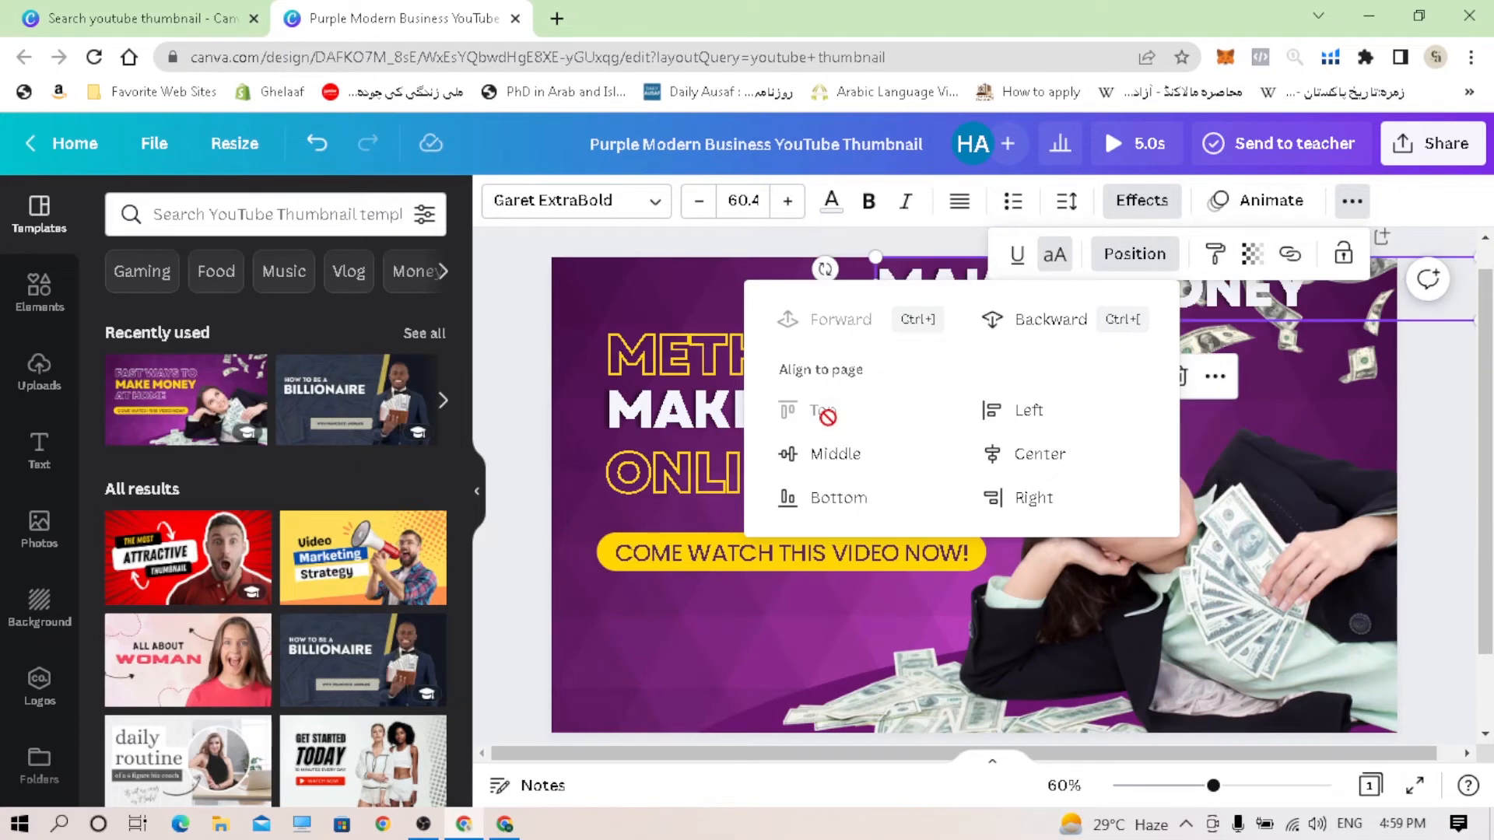
click(578, 303)
click(577, 303)
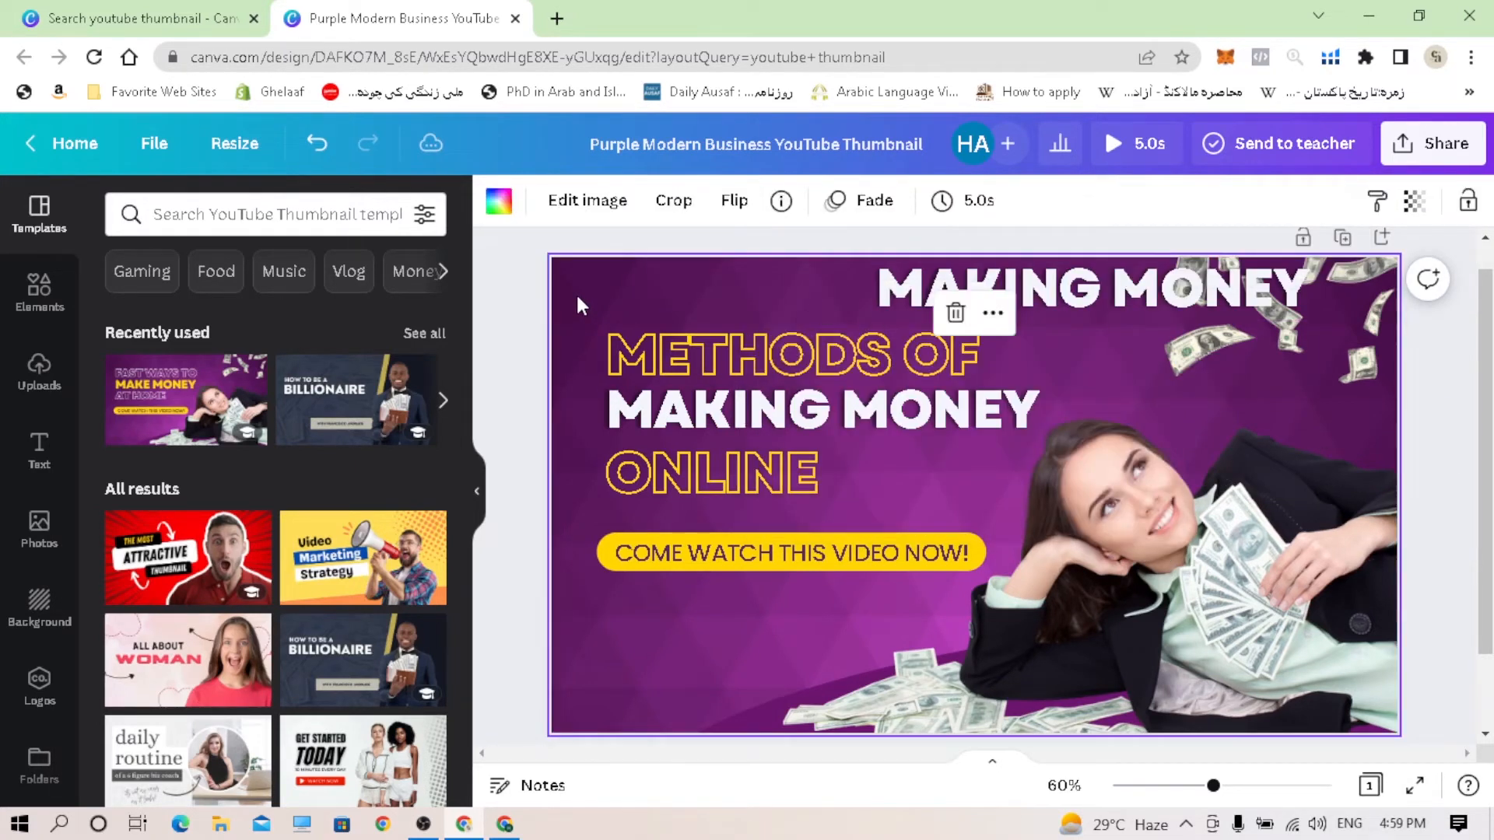
Step: Align the copied "MAKING MONEY" line to the page bottom and move it over to the thumbnail's lower-left area
click(1016, 295)
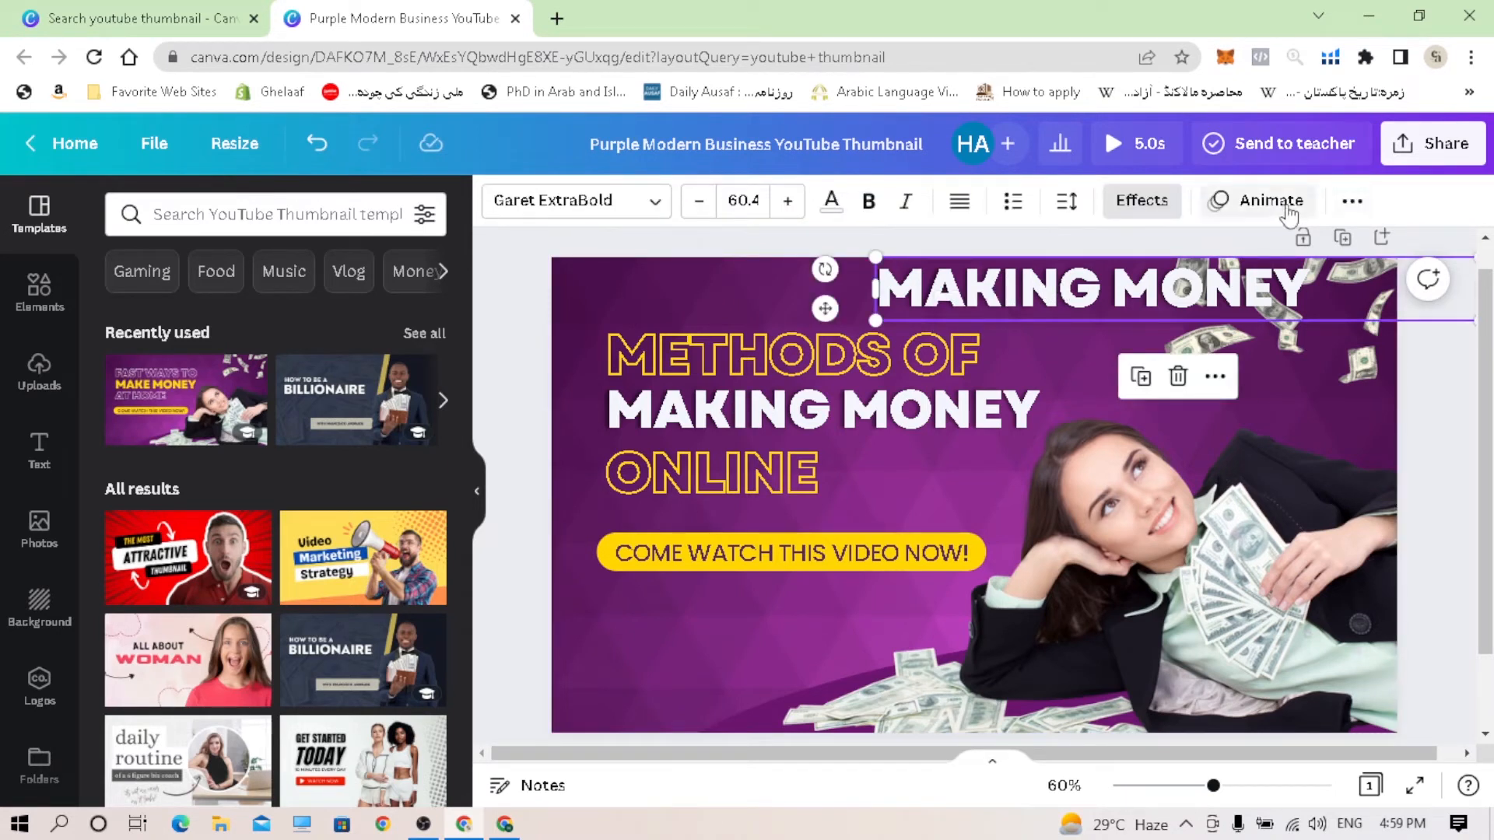
click(1352, 201)
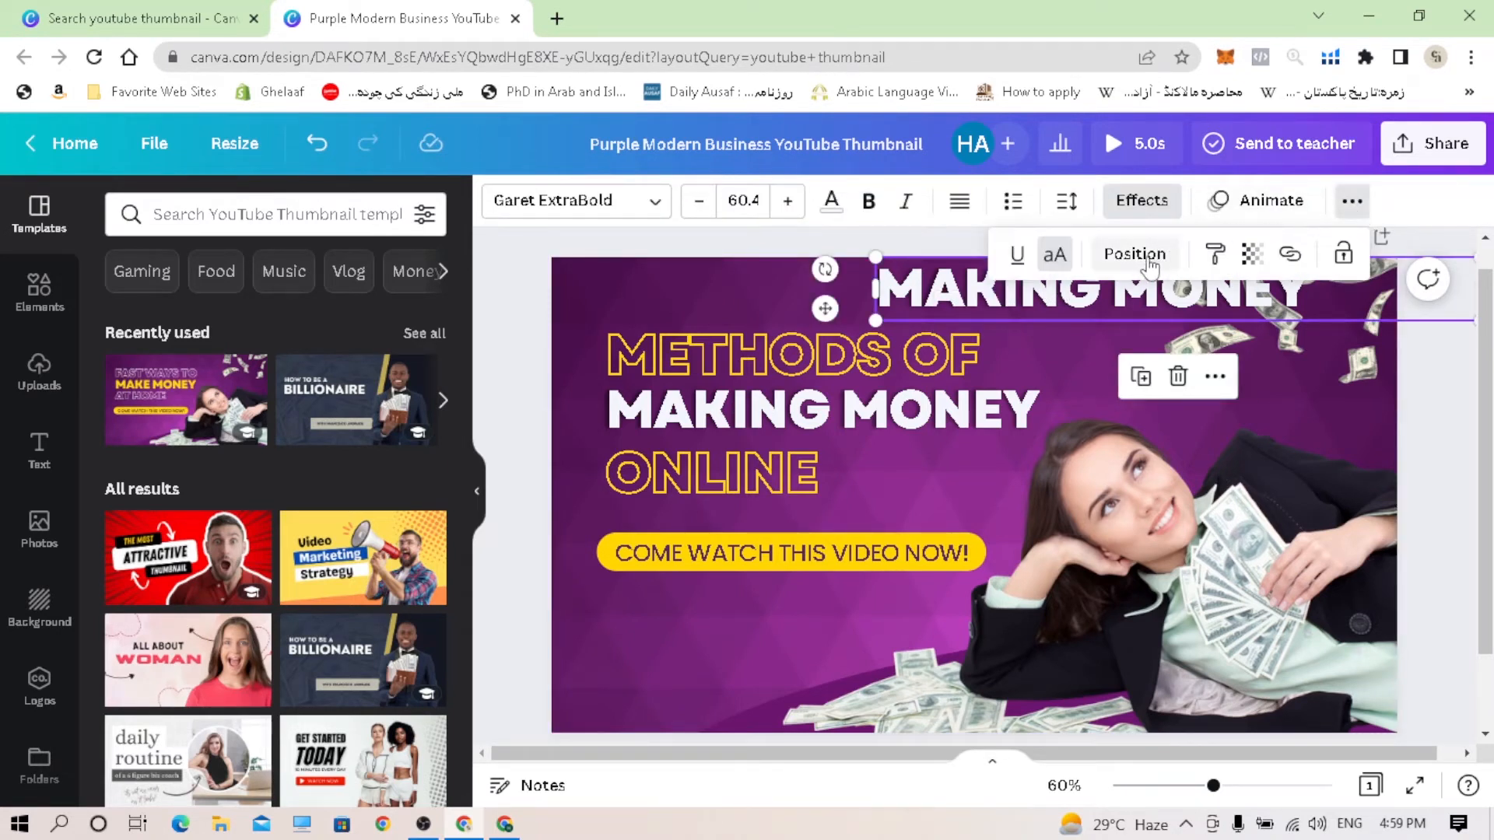
click(1150, 267)
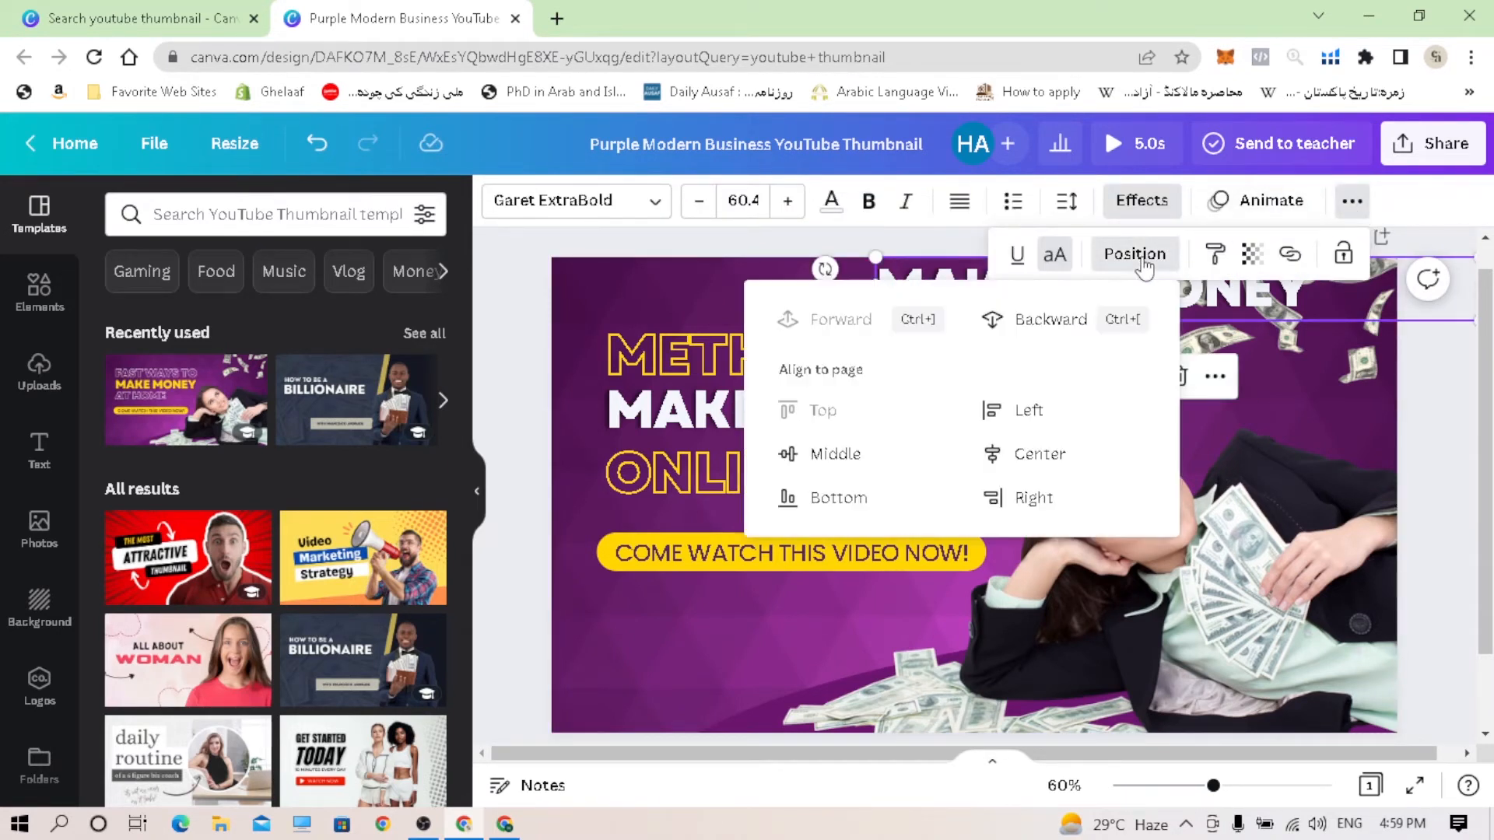
click(839, 498)
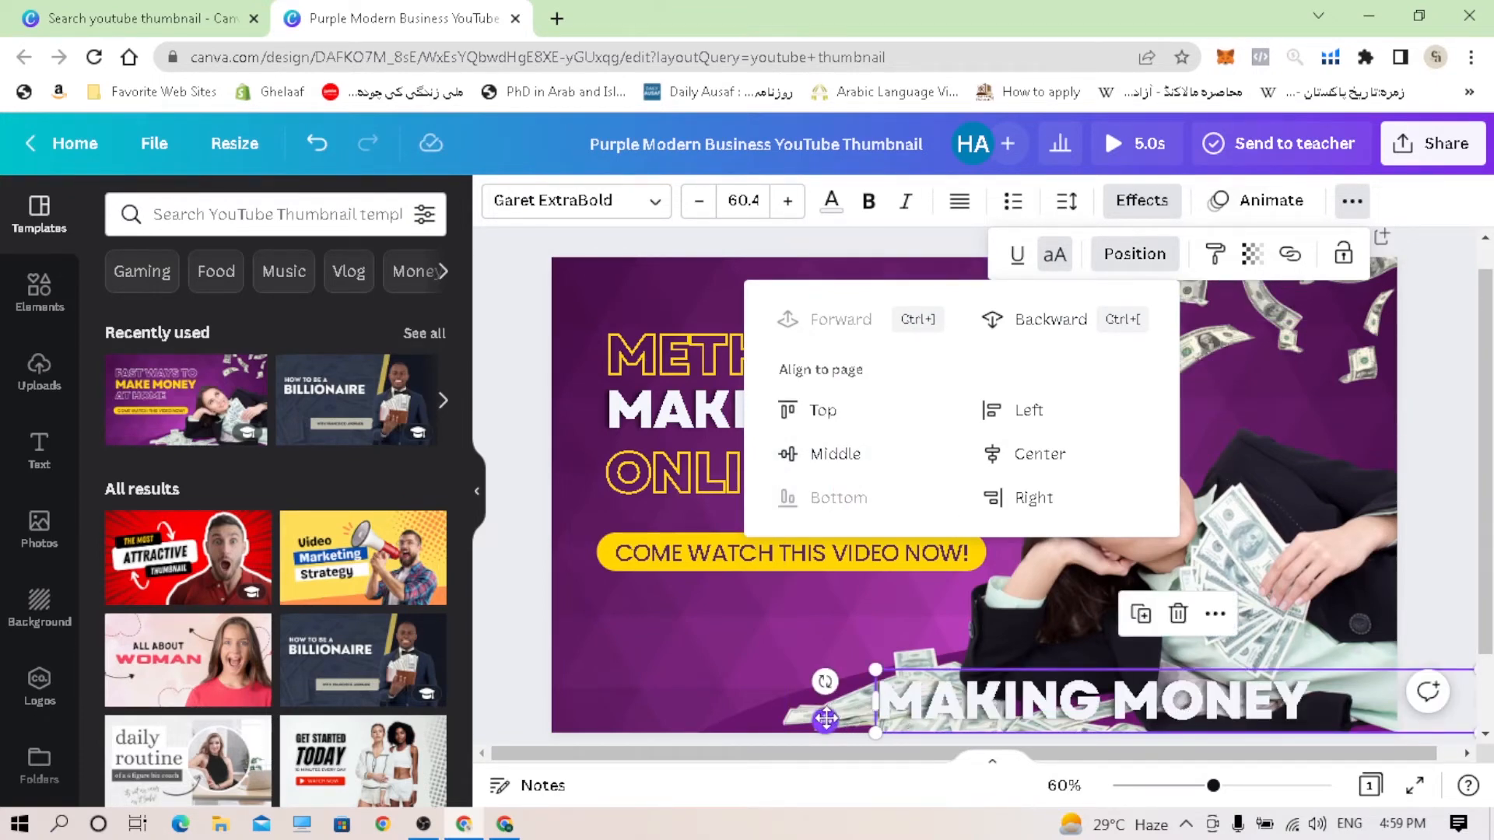
drag(826, 720, 527, 711)
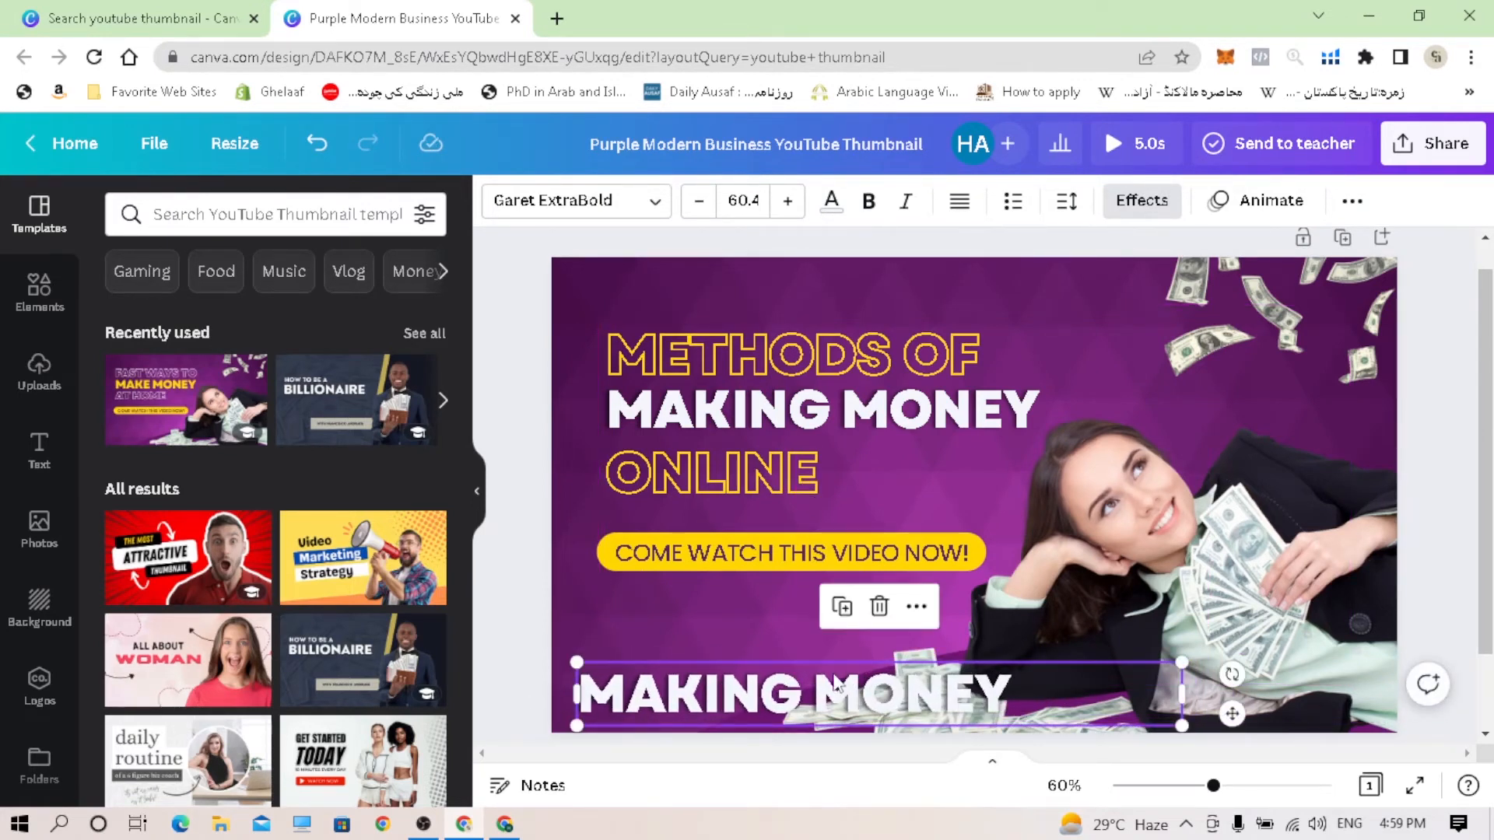
Step: Align the copied "MAKING MONEY" line to the page's center and middle, and delete the copy
click(1353, 204)
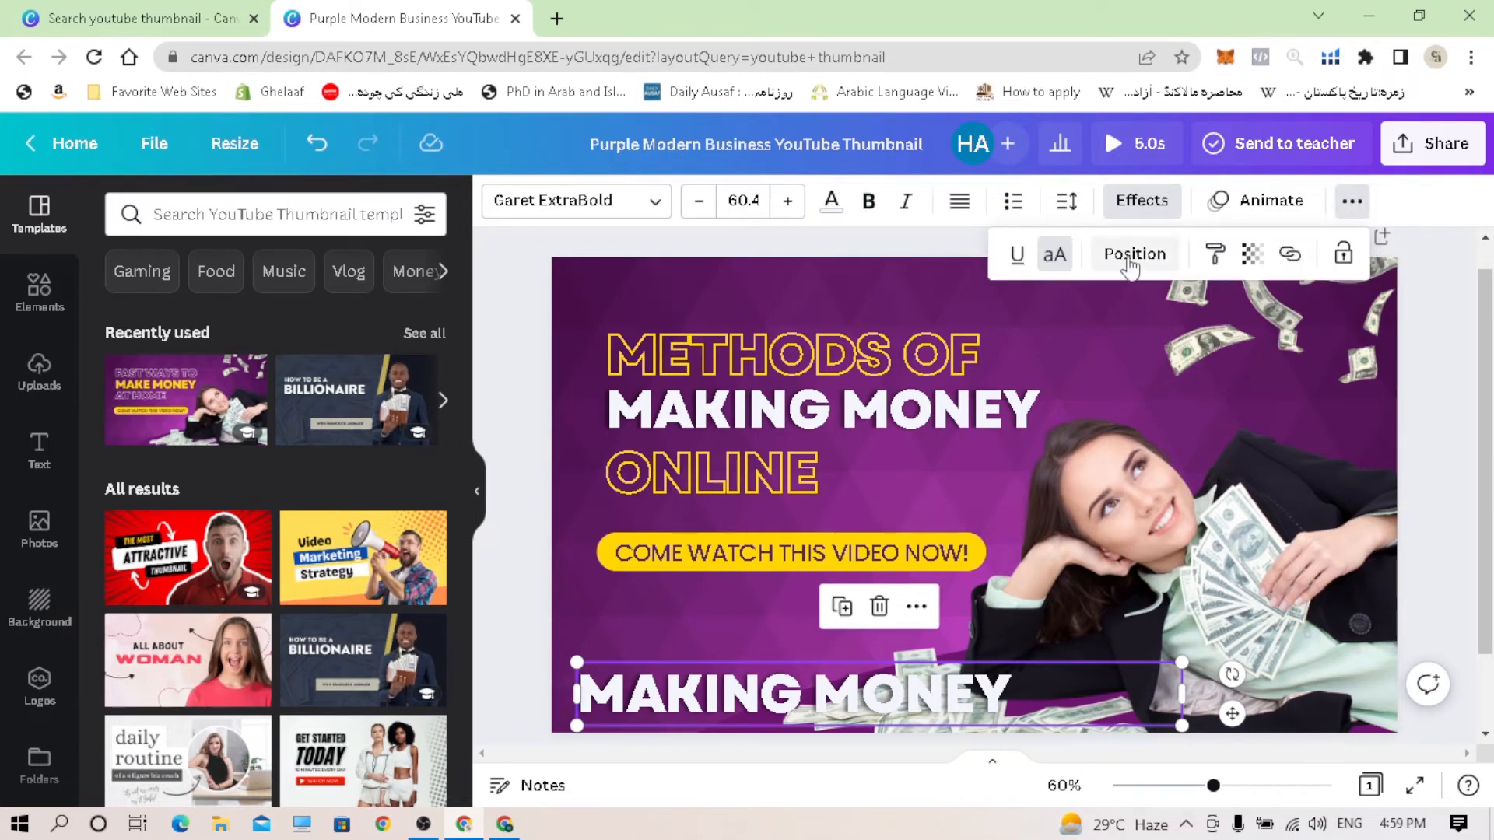
click(1130, 256)
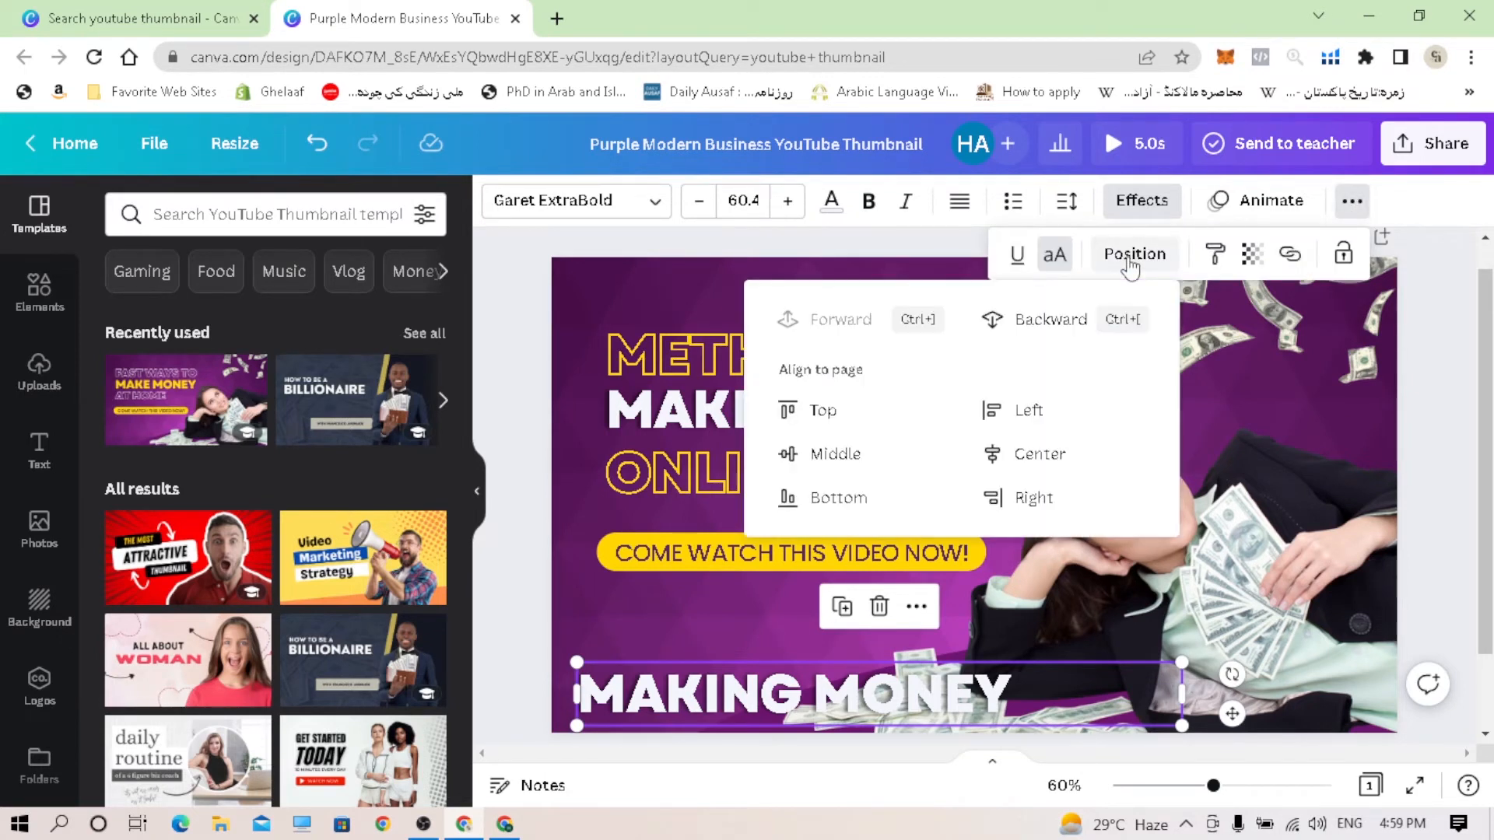
click(1034, 459)
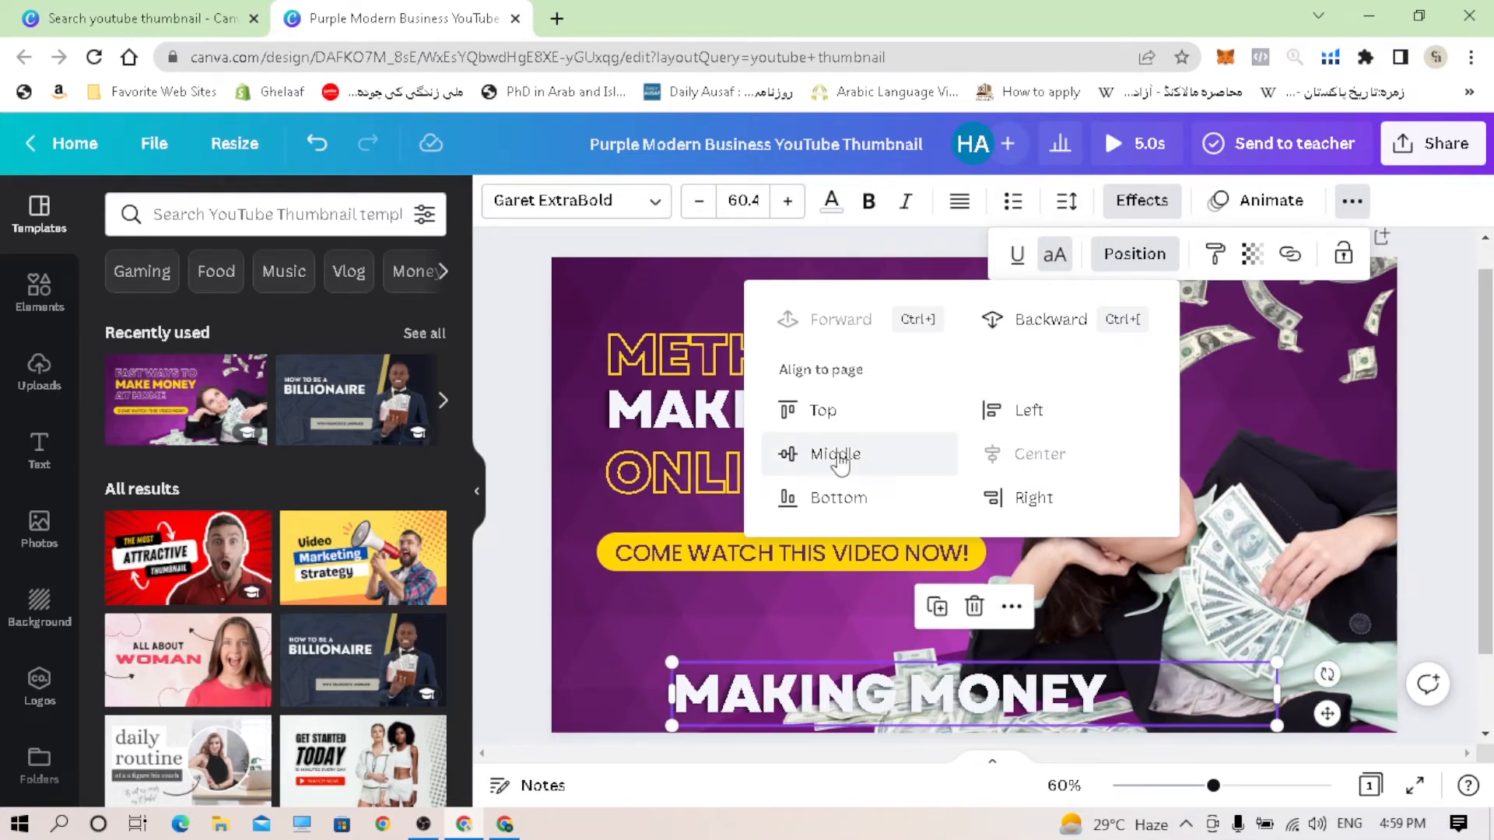
click(839, 458)
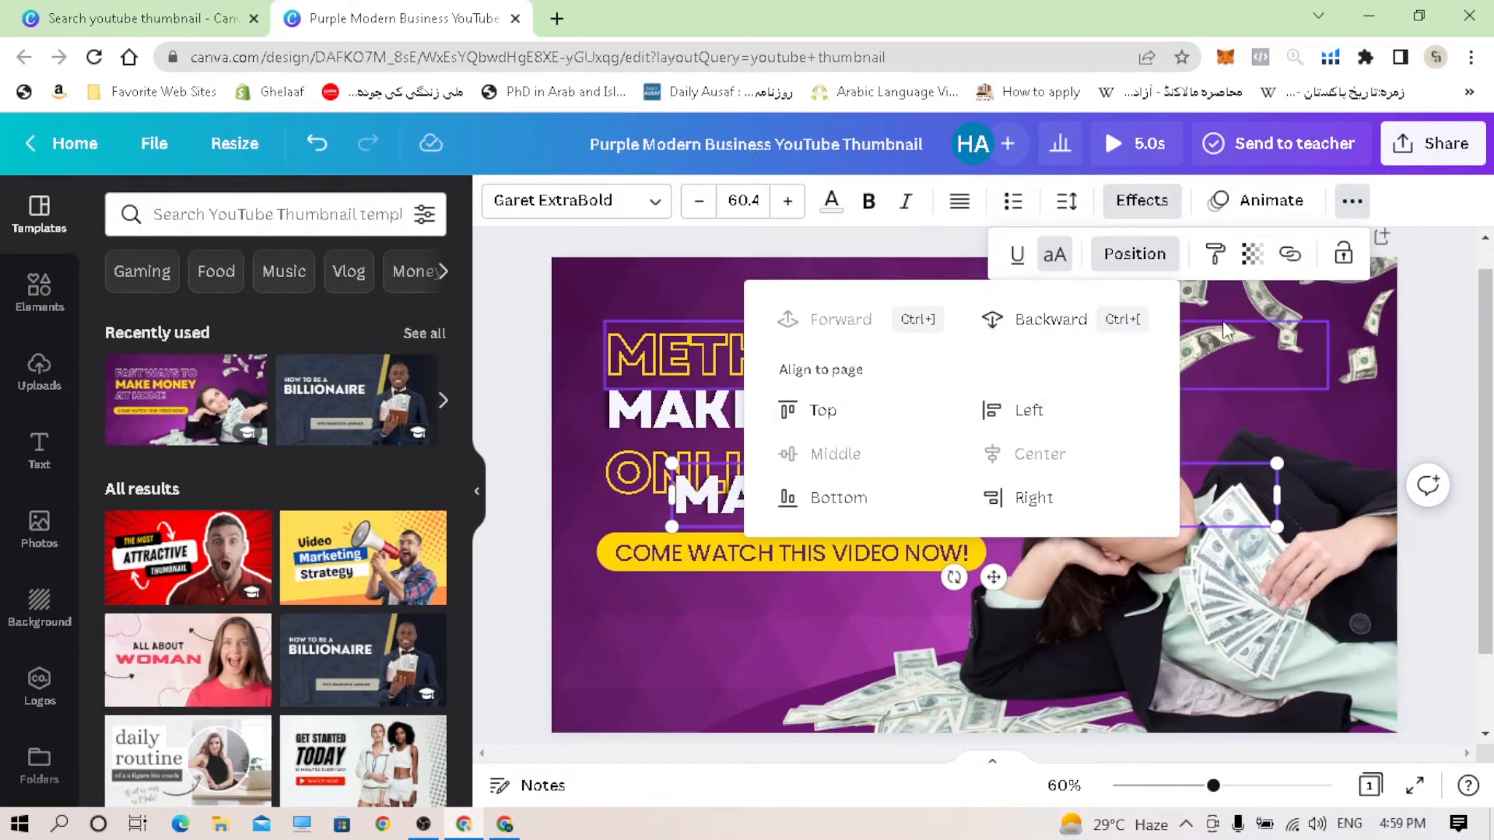
click(1449, 340)
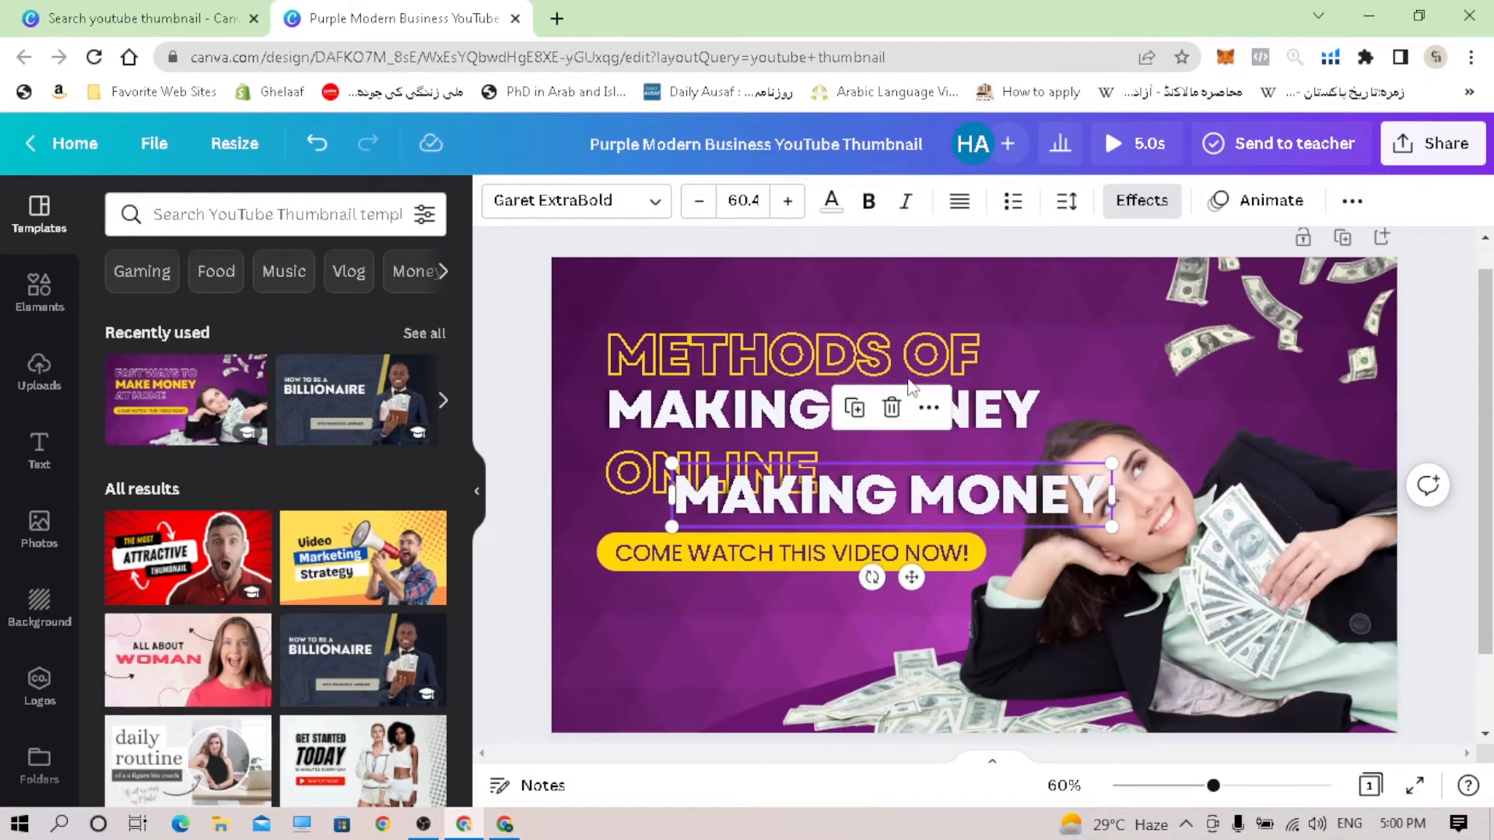
click(892, 408)
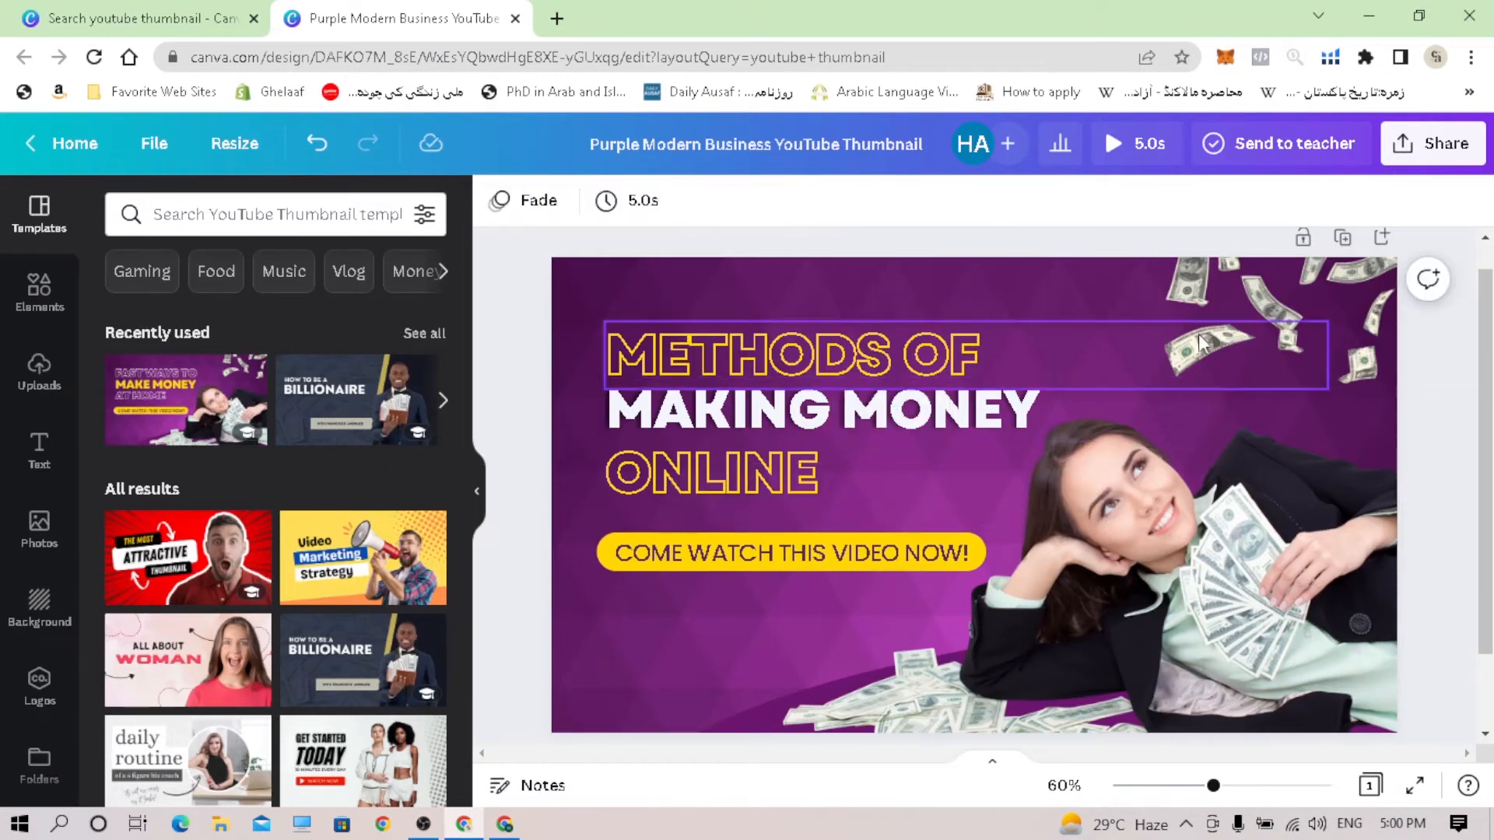
Step: Copy the text style of the outlined yellow "METHODS OF" line
click(848, 367)
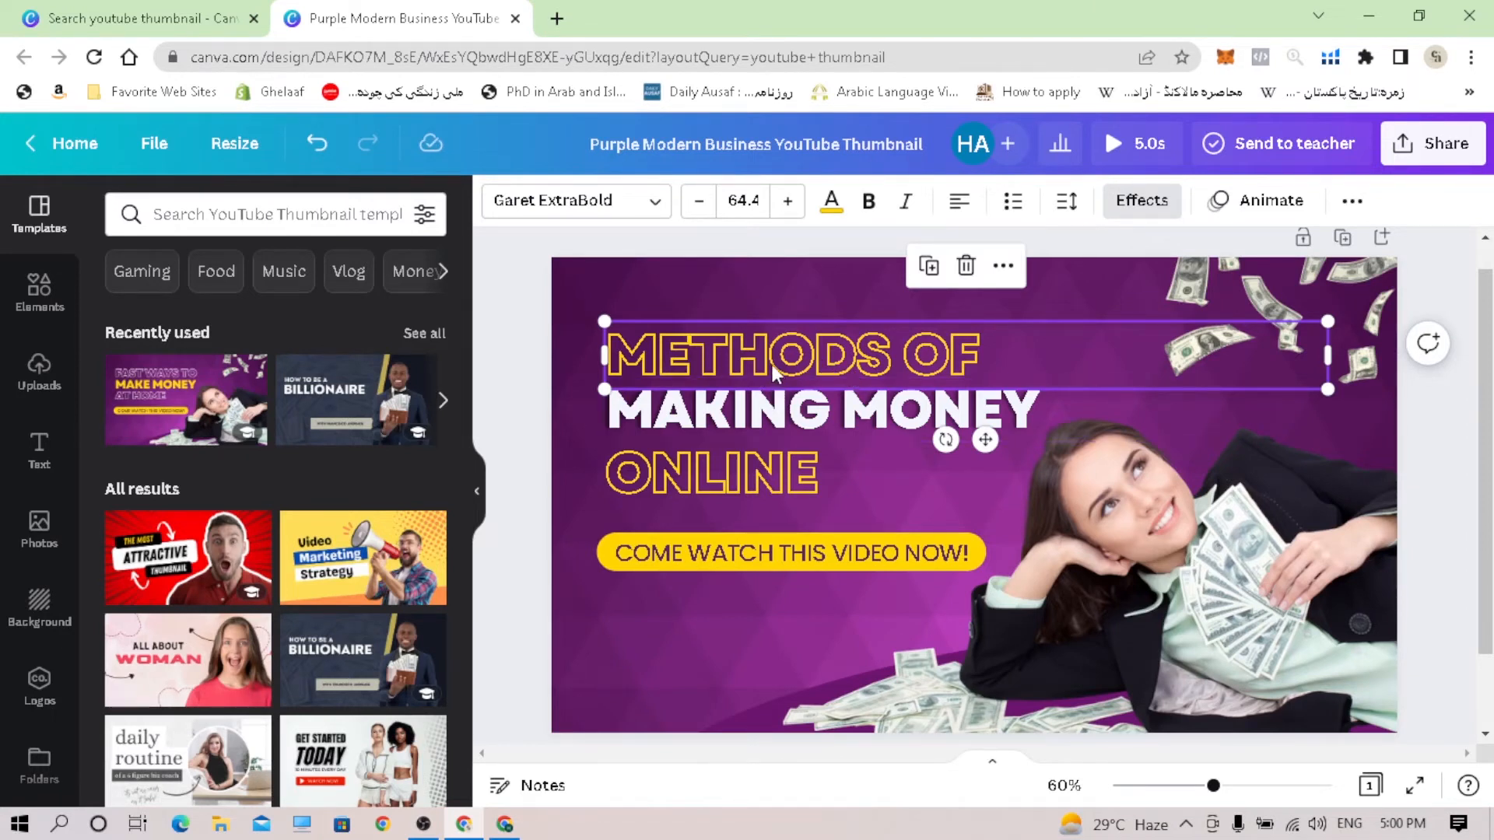
click(1352, 201)
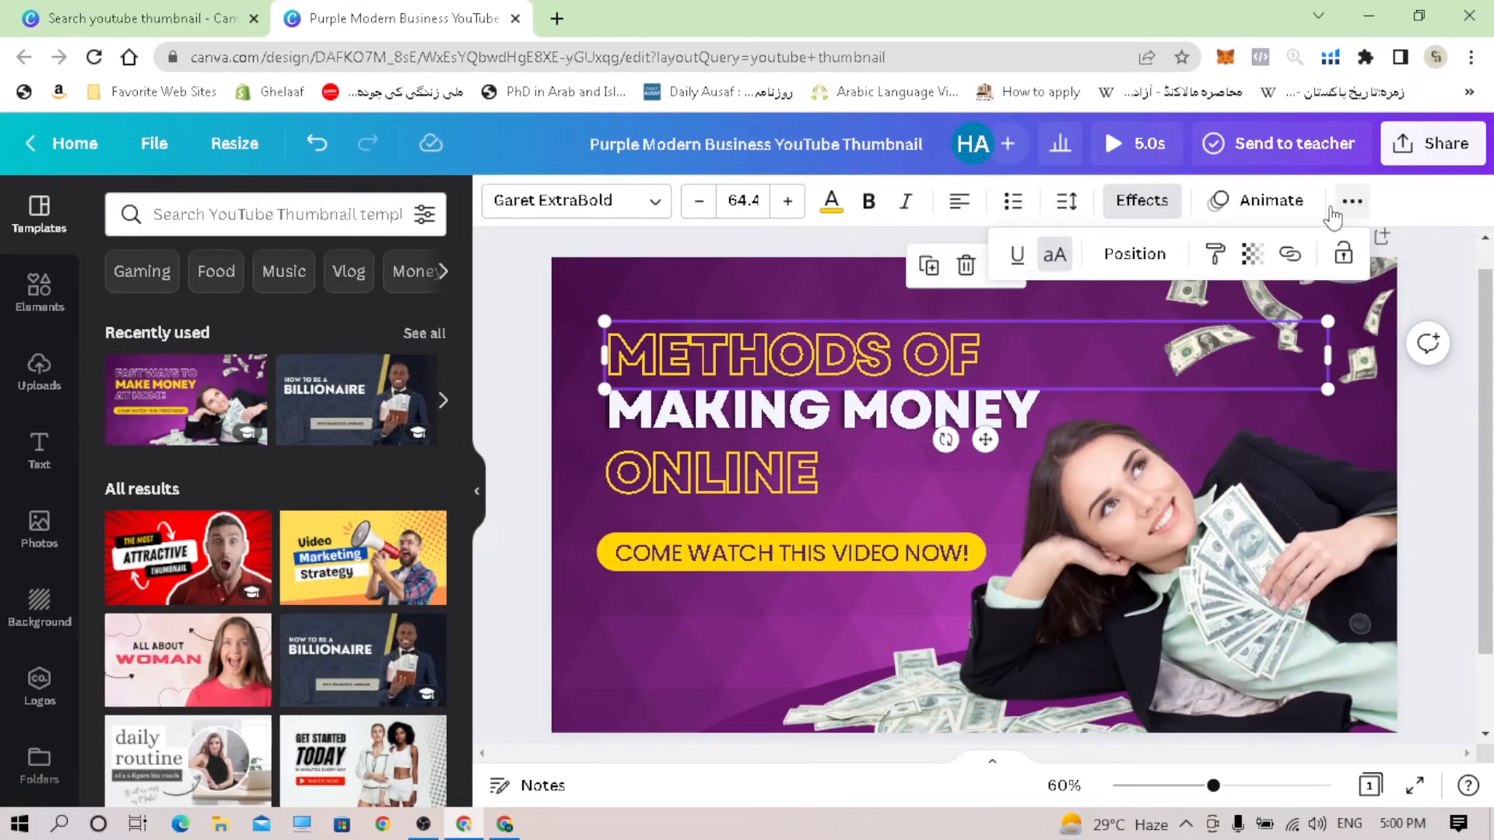
click(1217, 257)
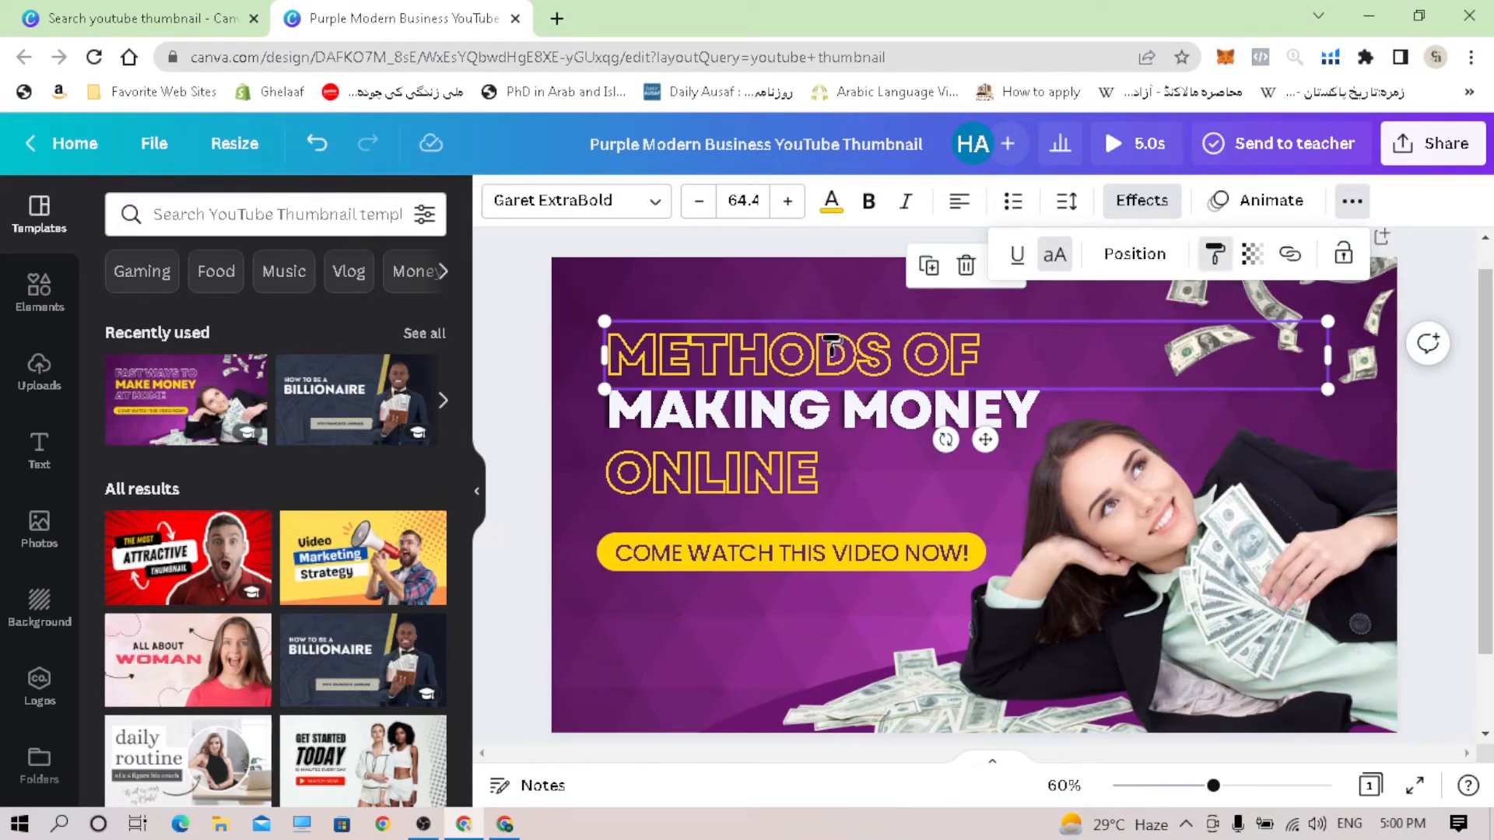
Step: Add a new heading text box to the thumbnail
click(42, 459)
click(41, 458)
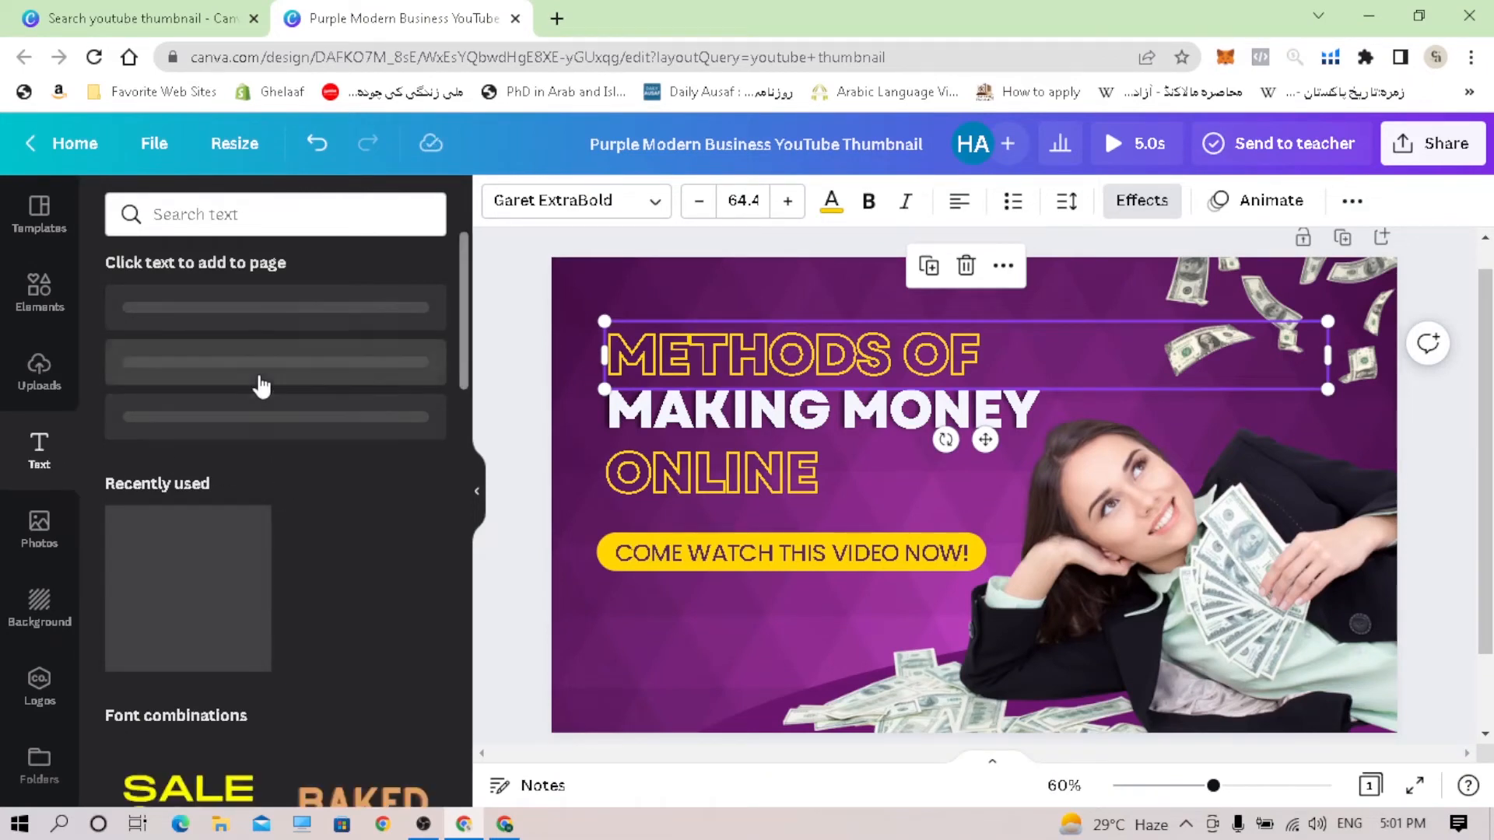
click(248, 331)
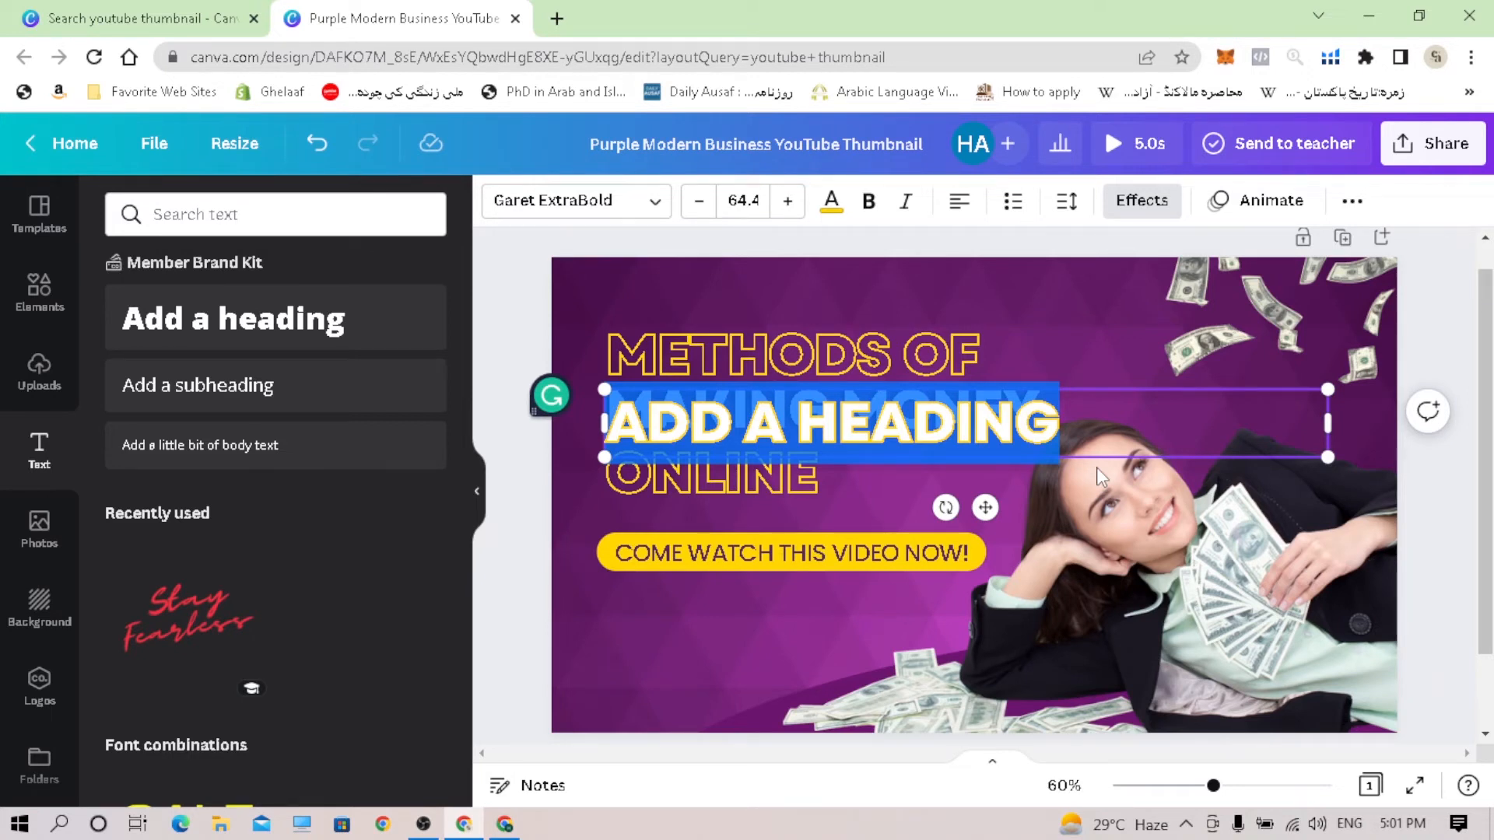
Step: Move the new heading below the yellow "COME WATCH THIS VIDEO NOW!" banner and replace its text with "CA"
click(1128, 420)
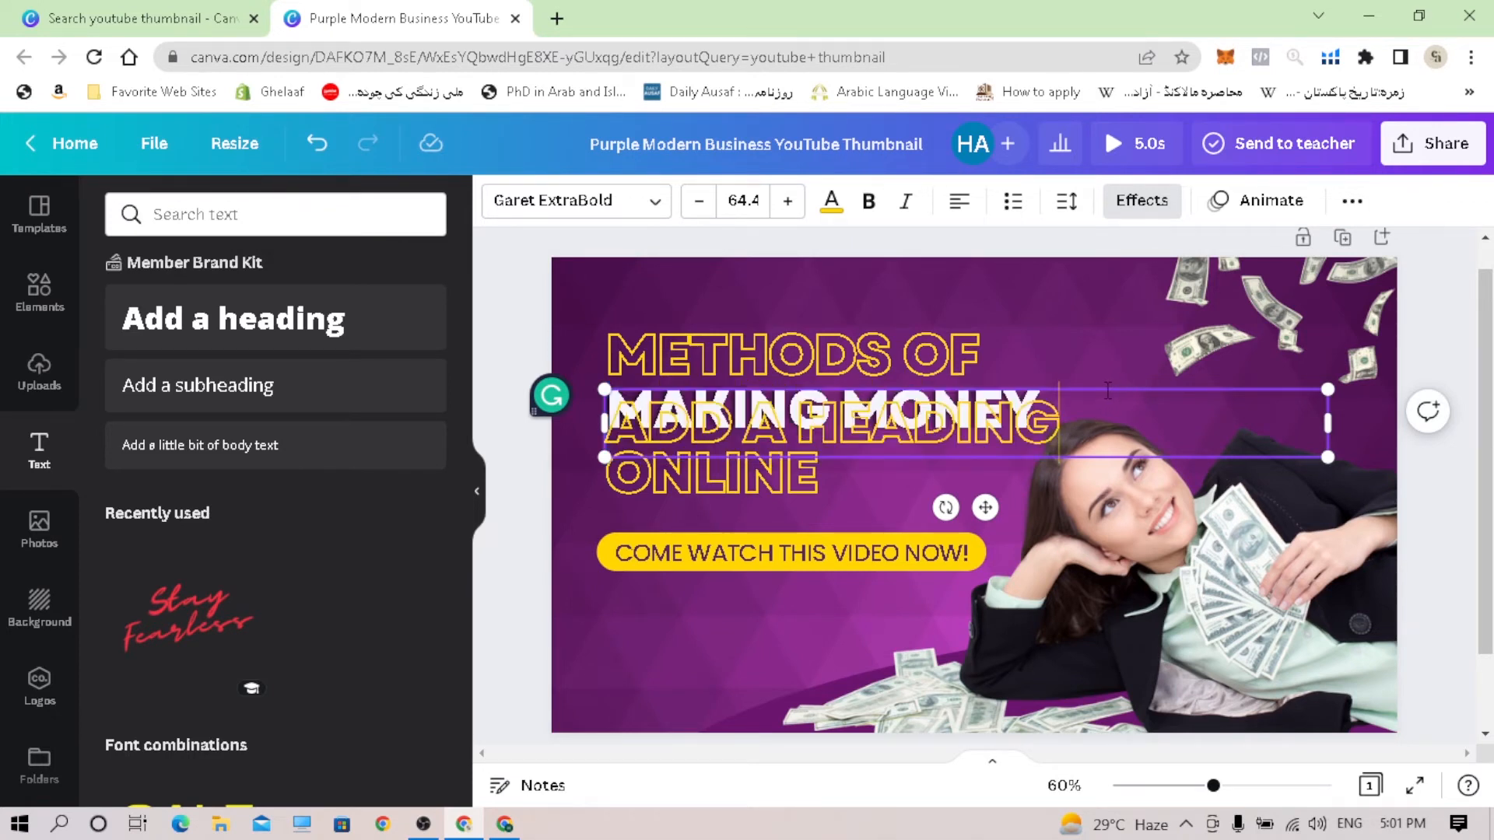
drag(1096, 385, 1079, 603)
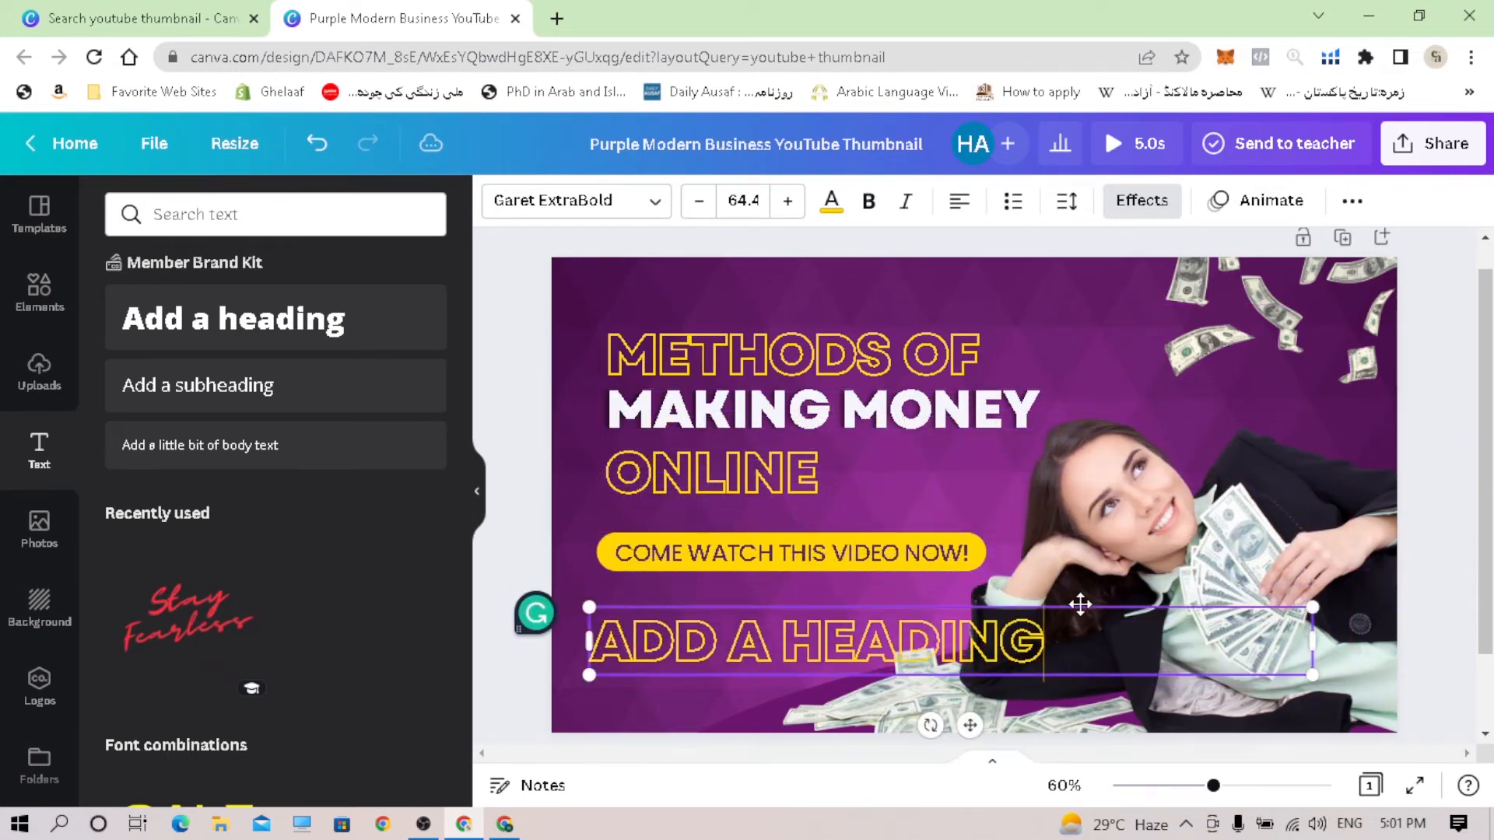
key(shift+Left)
key(shift+Left)
key(shift+Left)
key(shift+Left)
key(shift+Left)
key(shift+Left)
key(shift+Left)
key(shift+Left)
key(shift+Left)
key(shift+Left)
key(shift+Left)
key(shift+Left)
key(shift+Left)
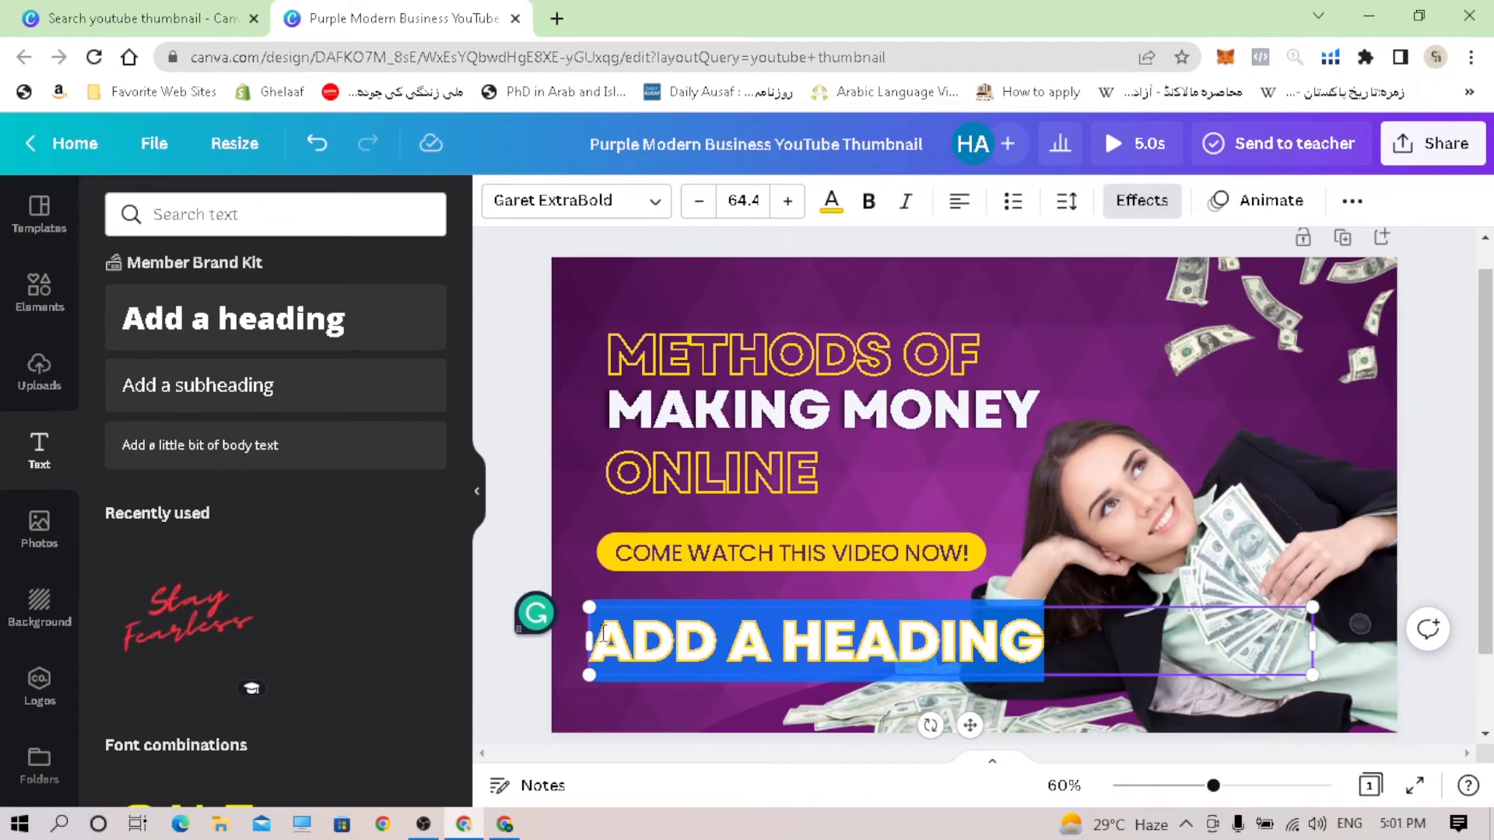
text(CO)
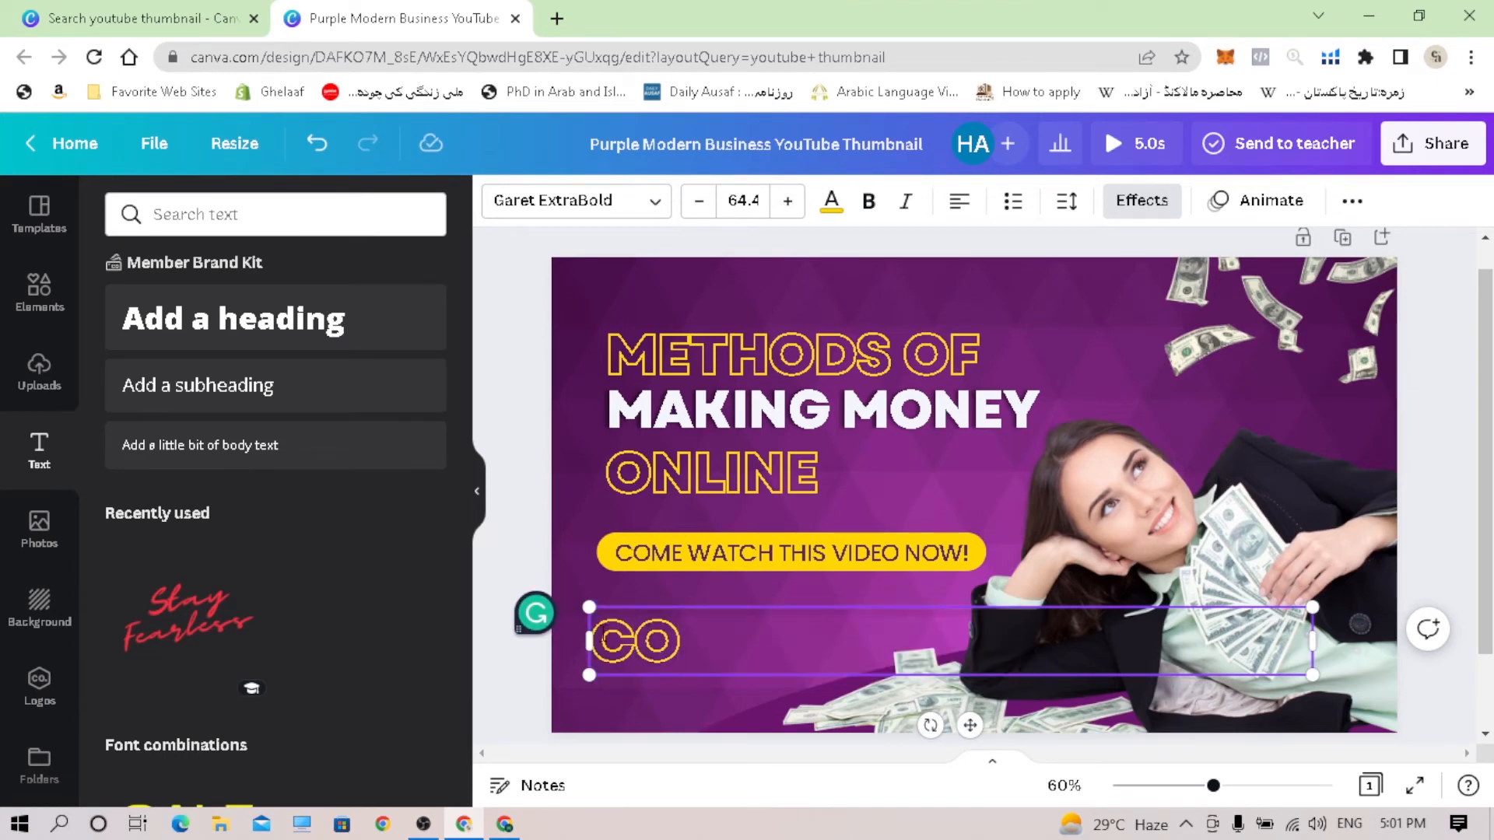
key(BackSpace)
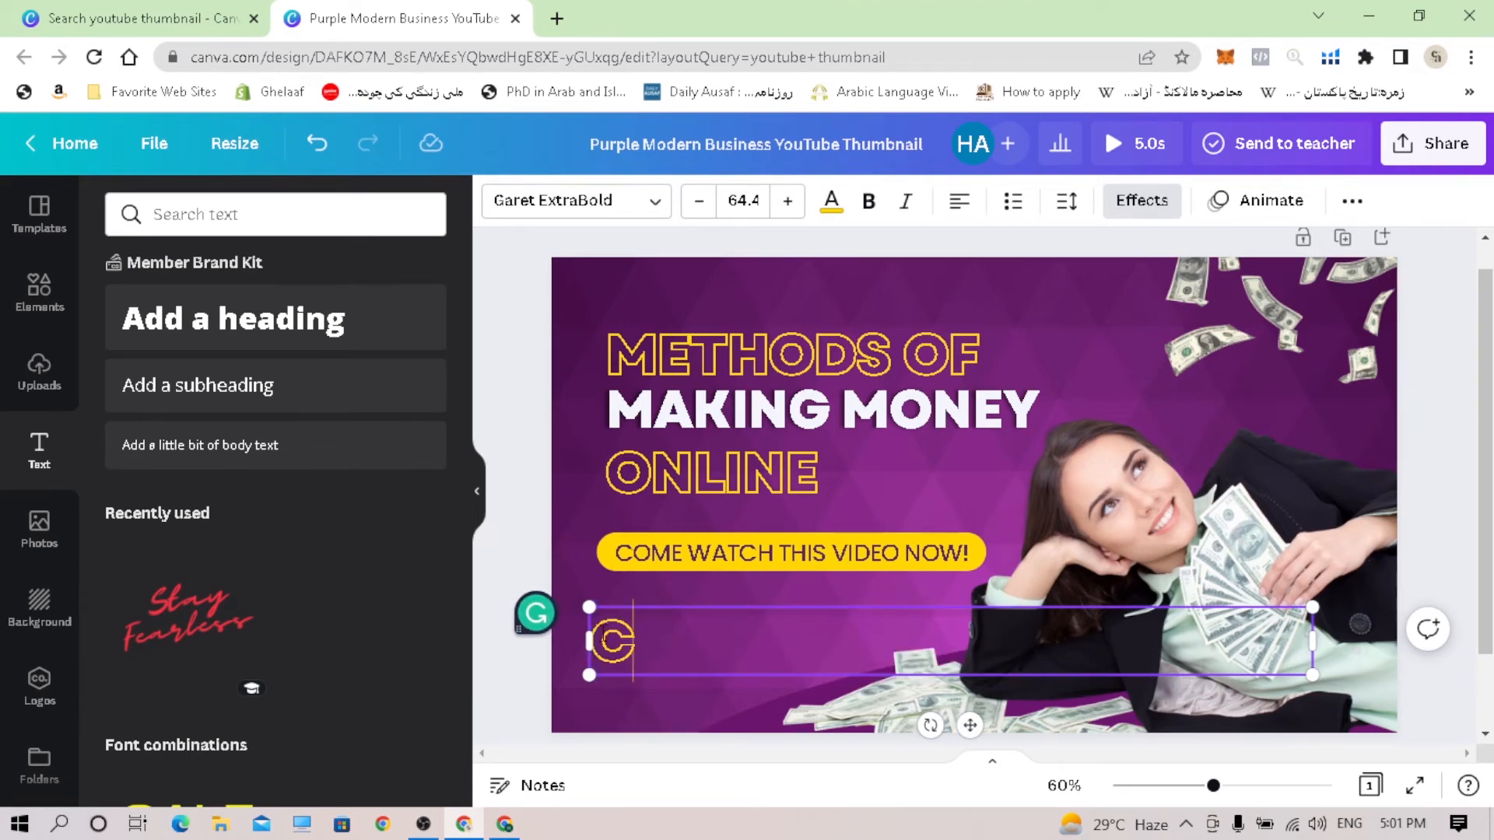
text(A)
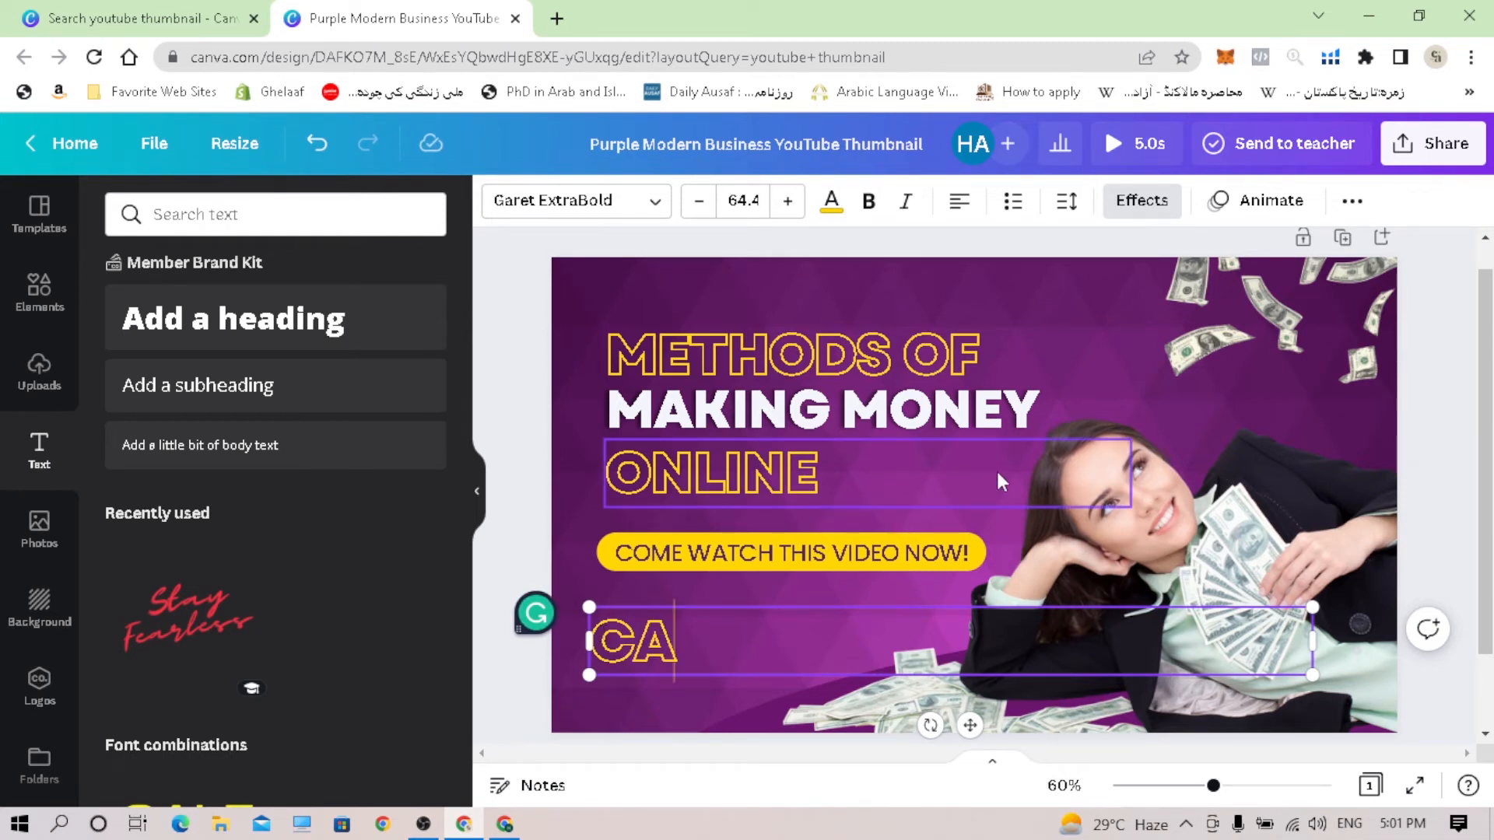
click(1059, 288)
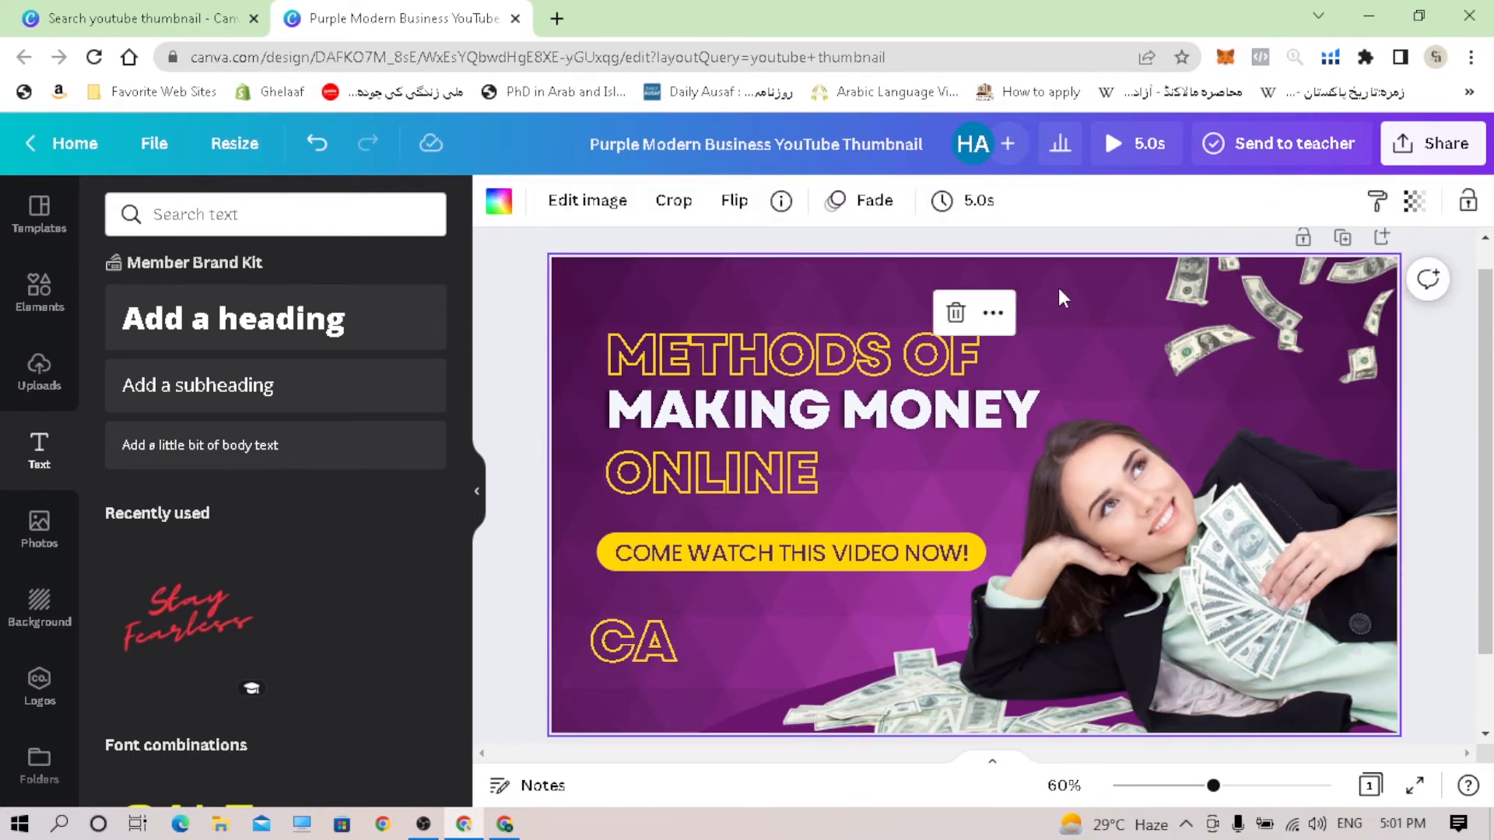
Step: Set the "CA" heading's transparency to 95 and open its link options
click(651, 646)
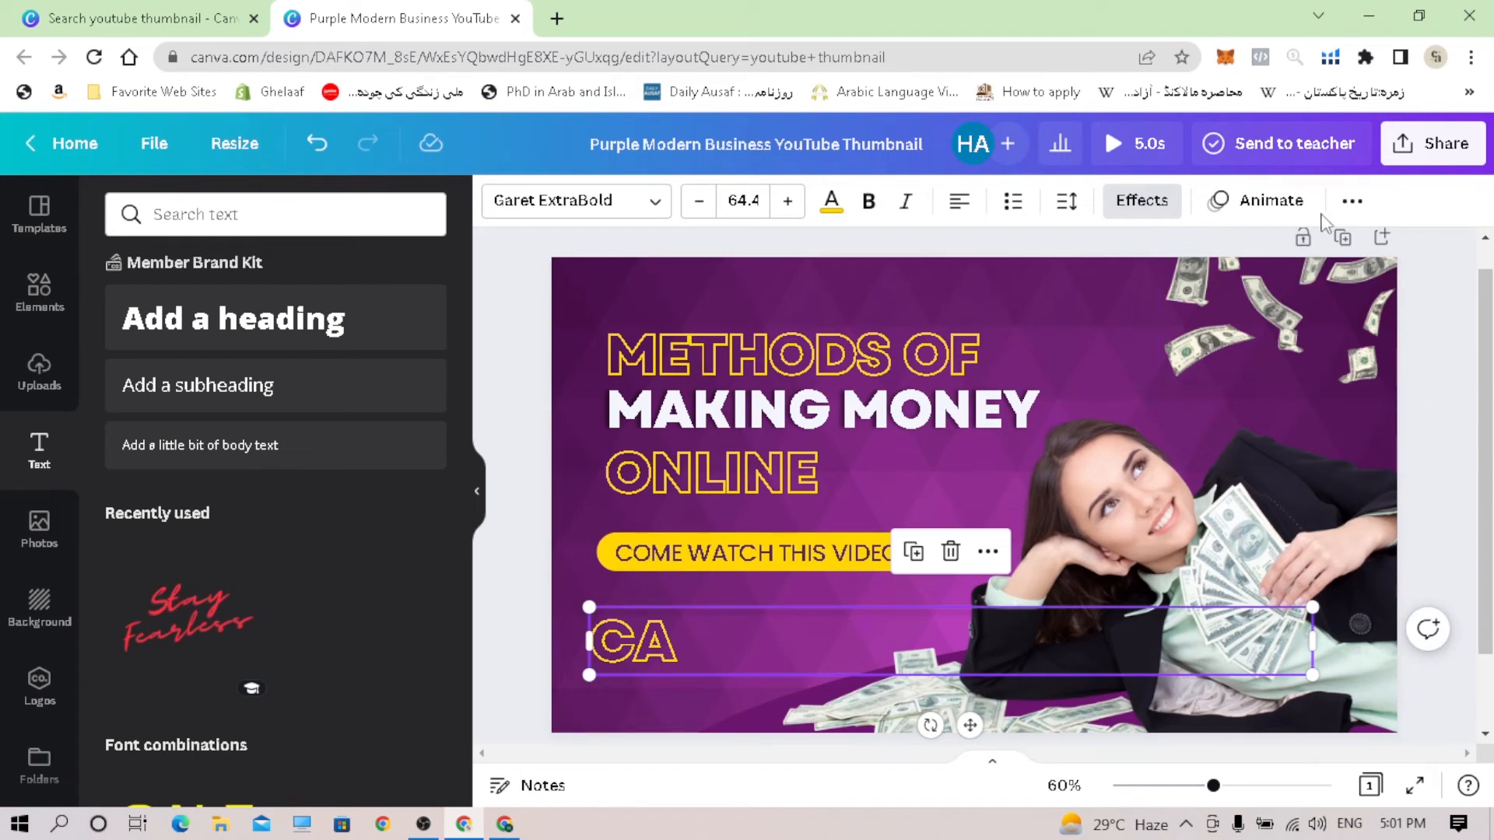
click(1350, 202)
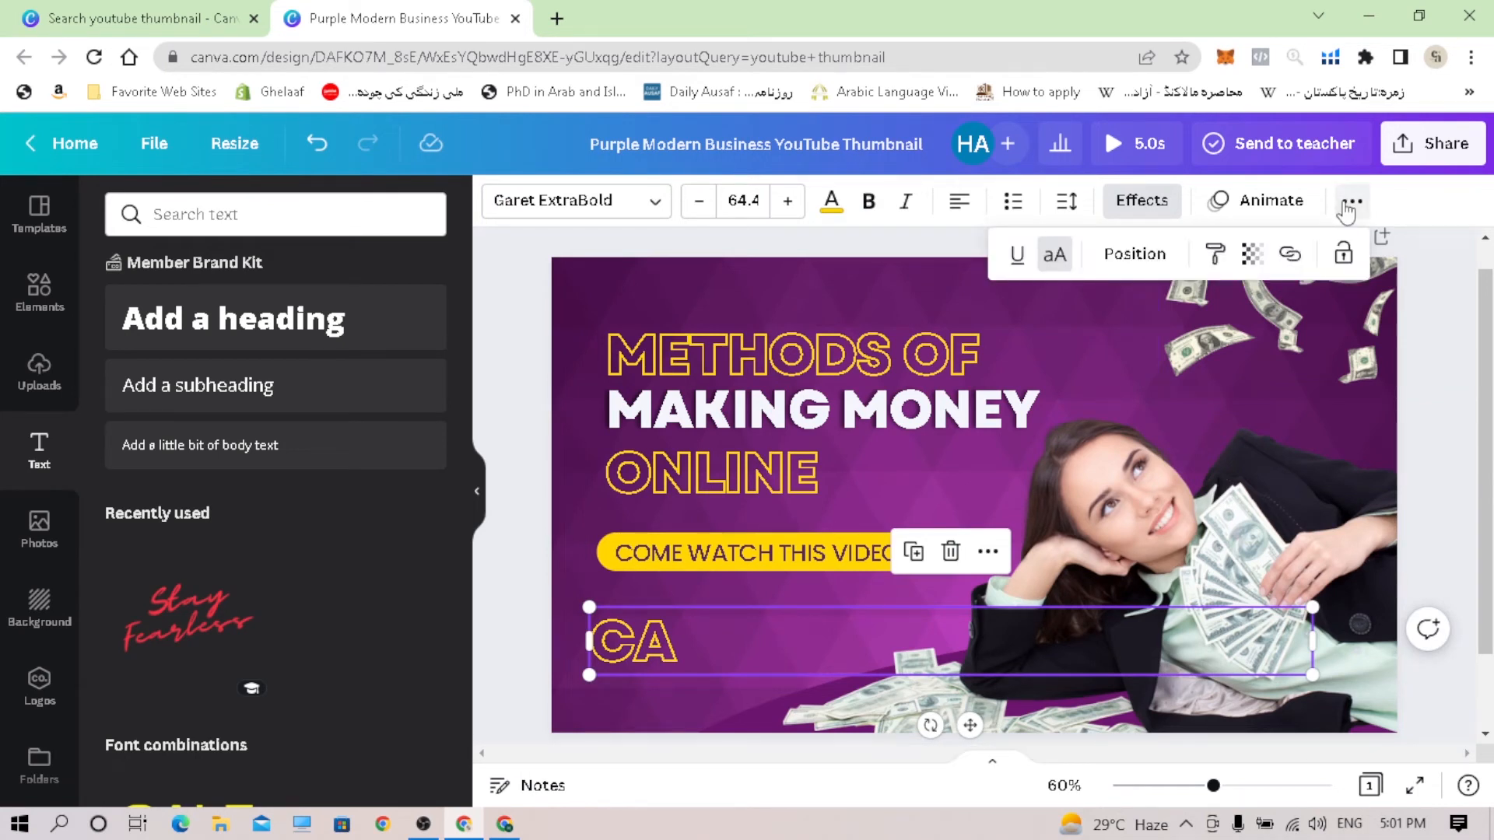
click(1252, 254)
mouse_move(1231, 335)
mouse_down()
mouse_move(1242, 342)
mouse_move(1055, 347)
mouse_move(1236, 352)
mouse_up()
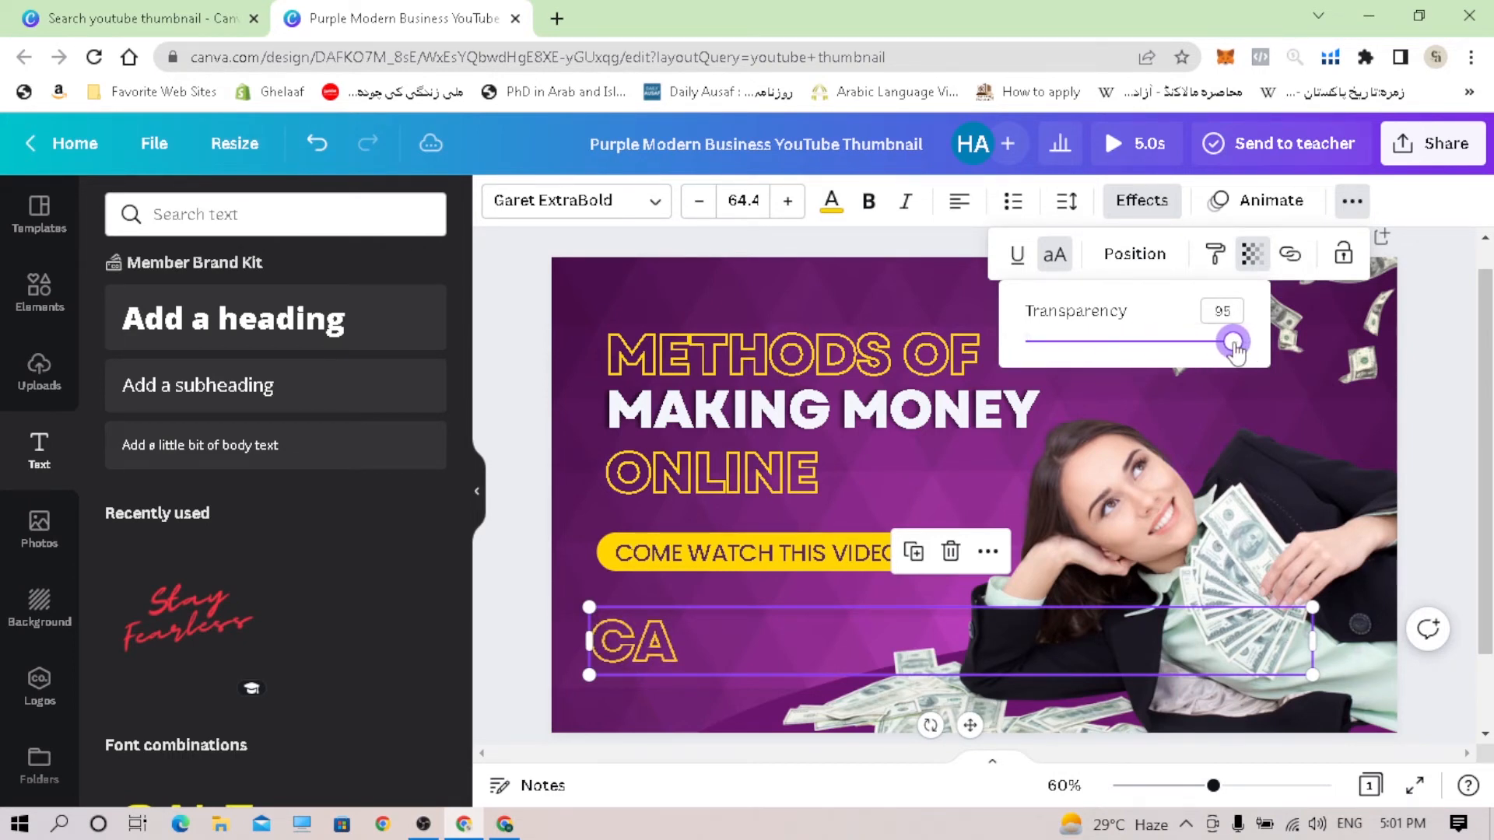
click(1289, 256)
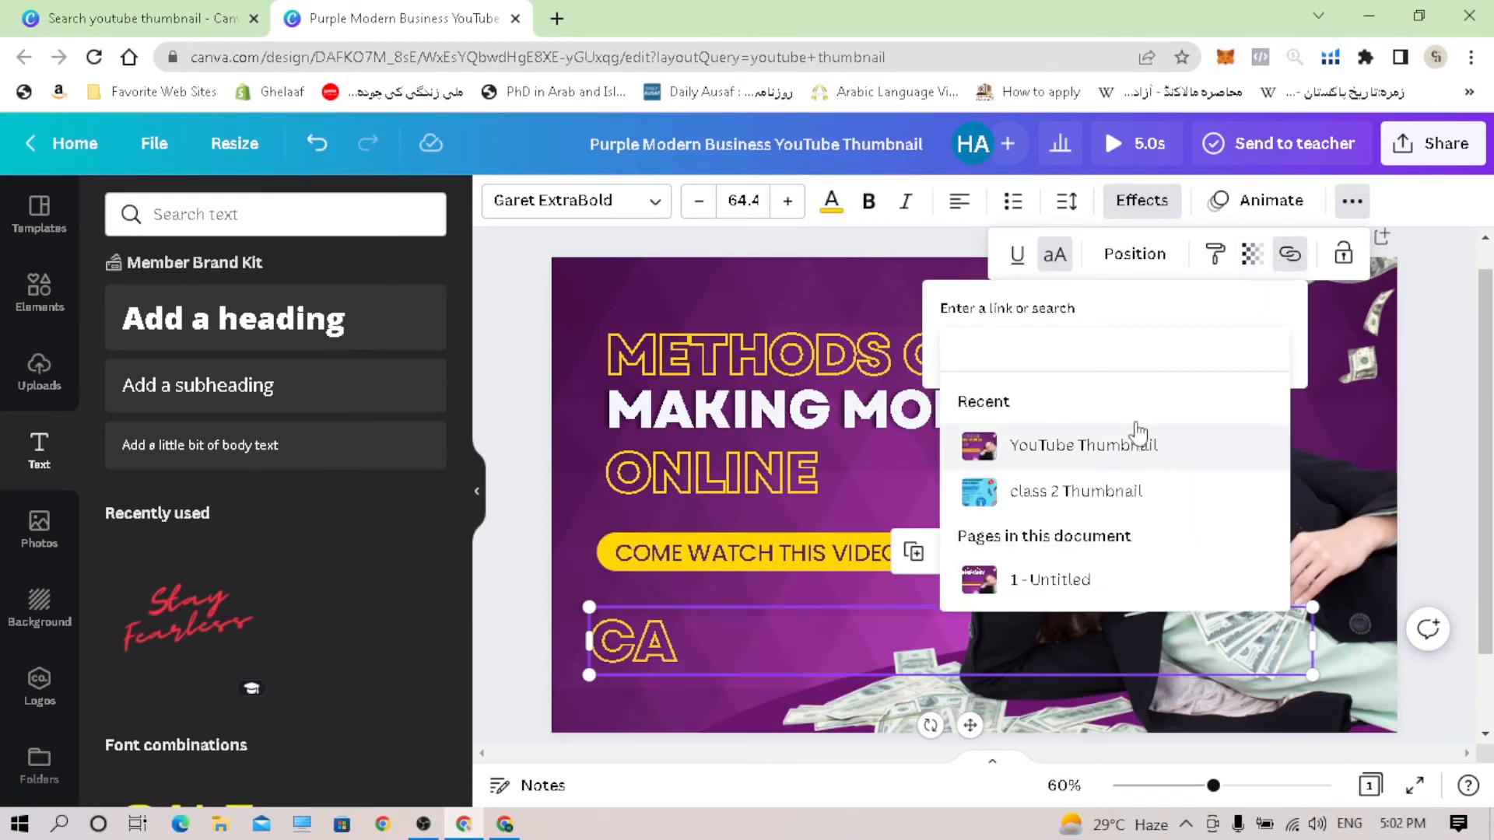
click(590, 658)
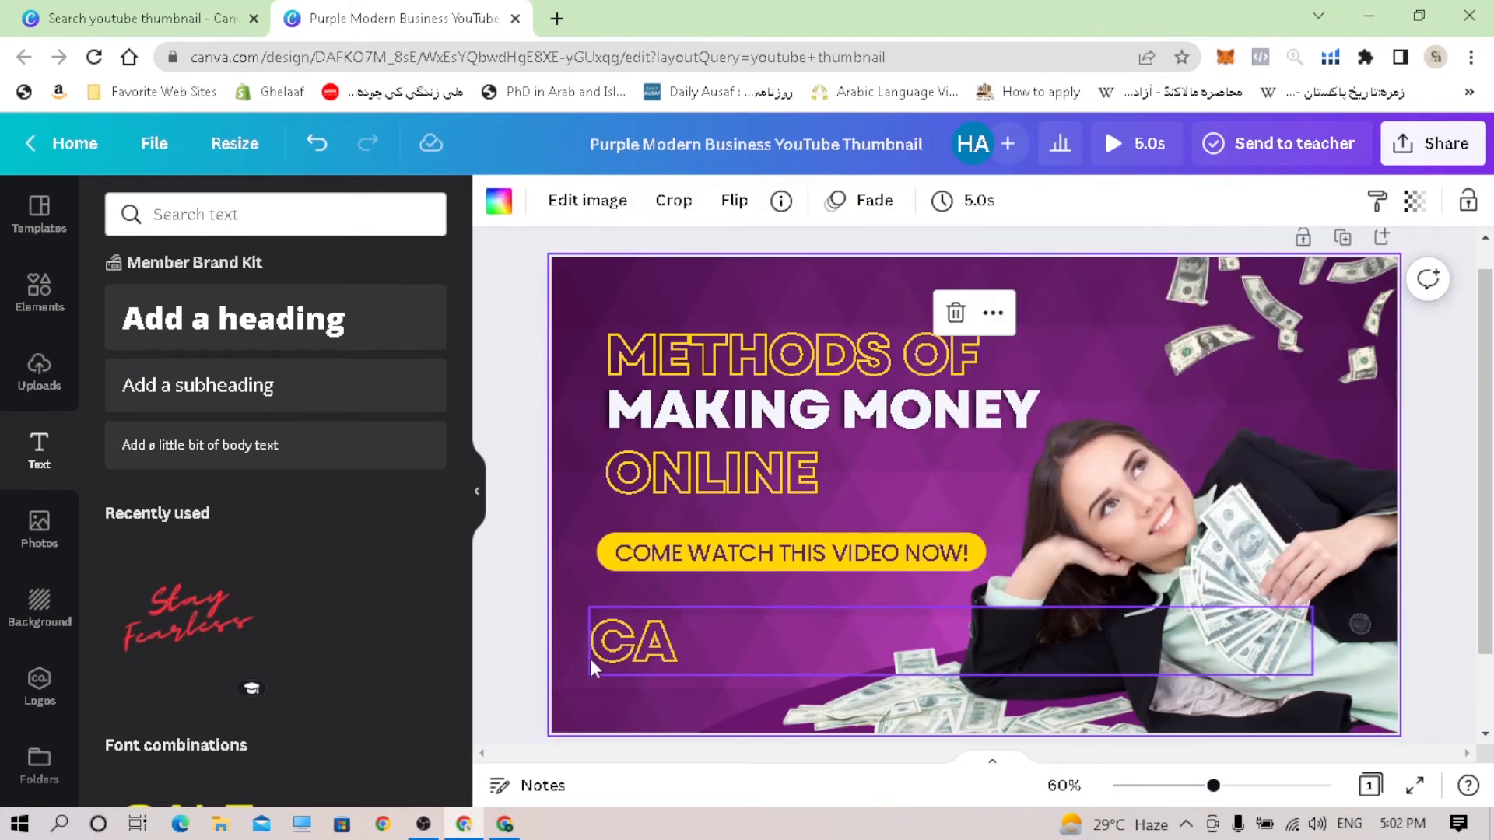
Step: Lock the "CA" heading's position only, and select the "ONLINE" and "MAKING MONEY" lines for comparison
click(612, 655)
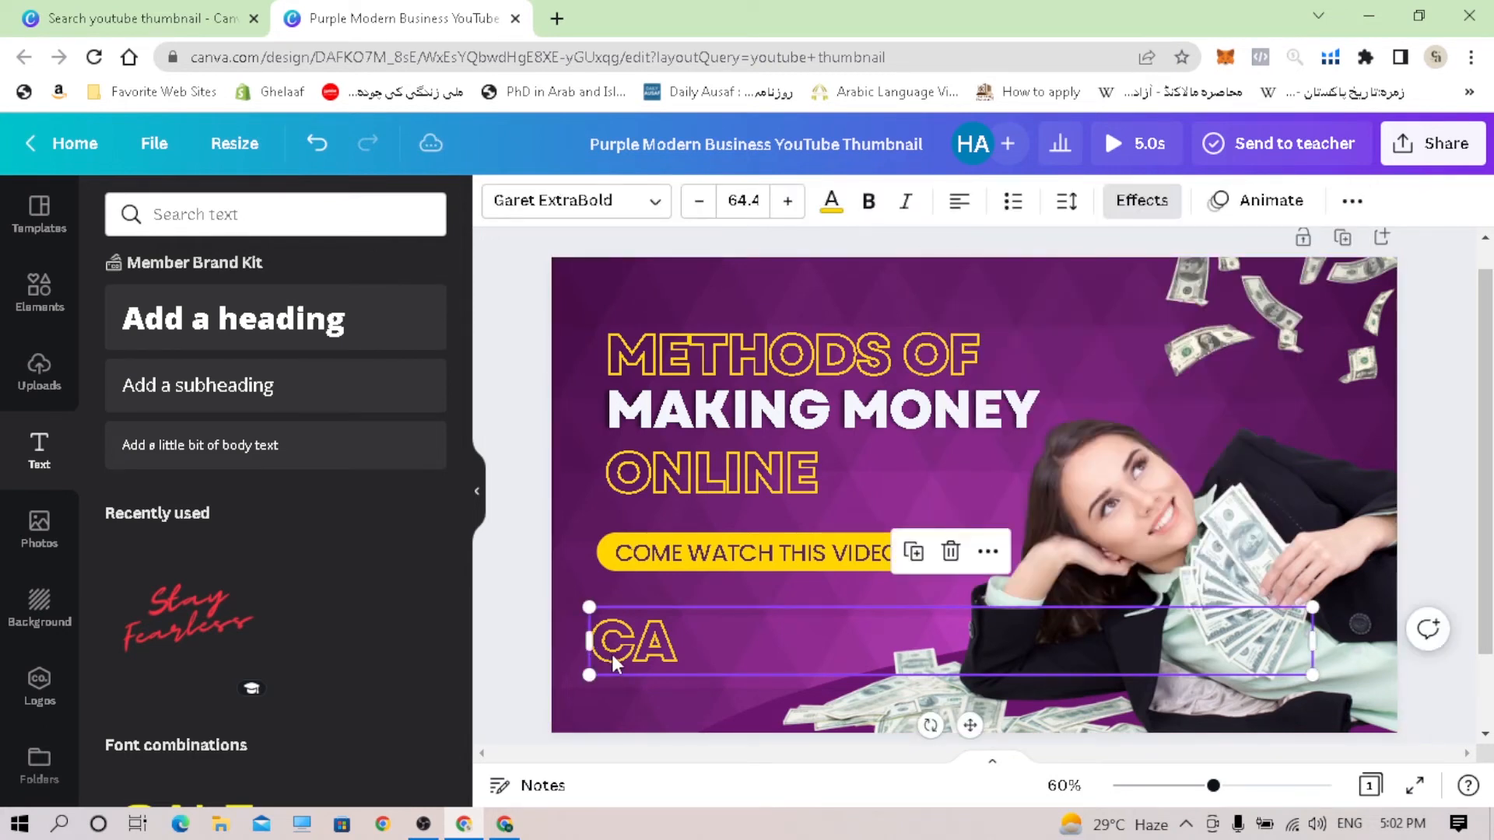
click(1352, 202)
click(1340, 260)
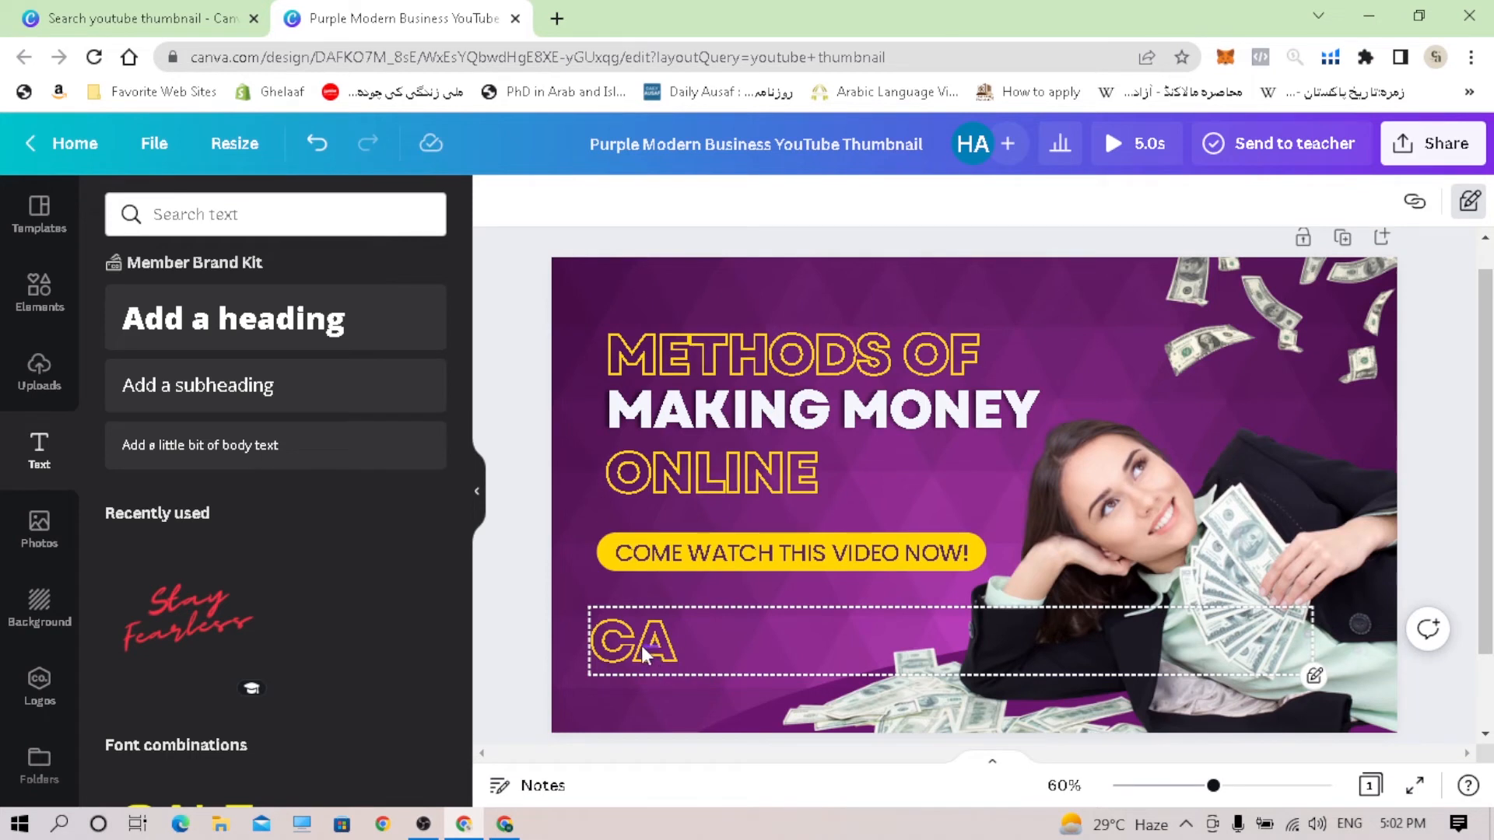
key(Escape)
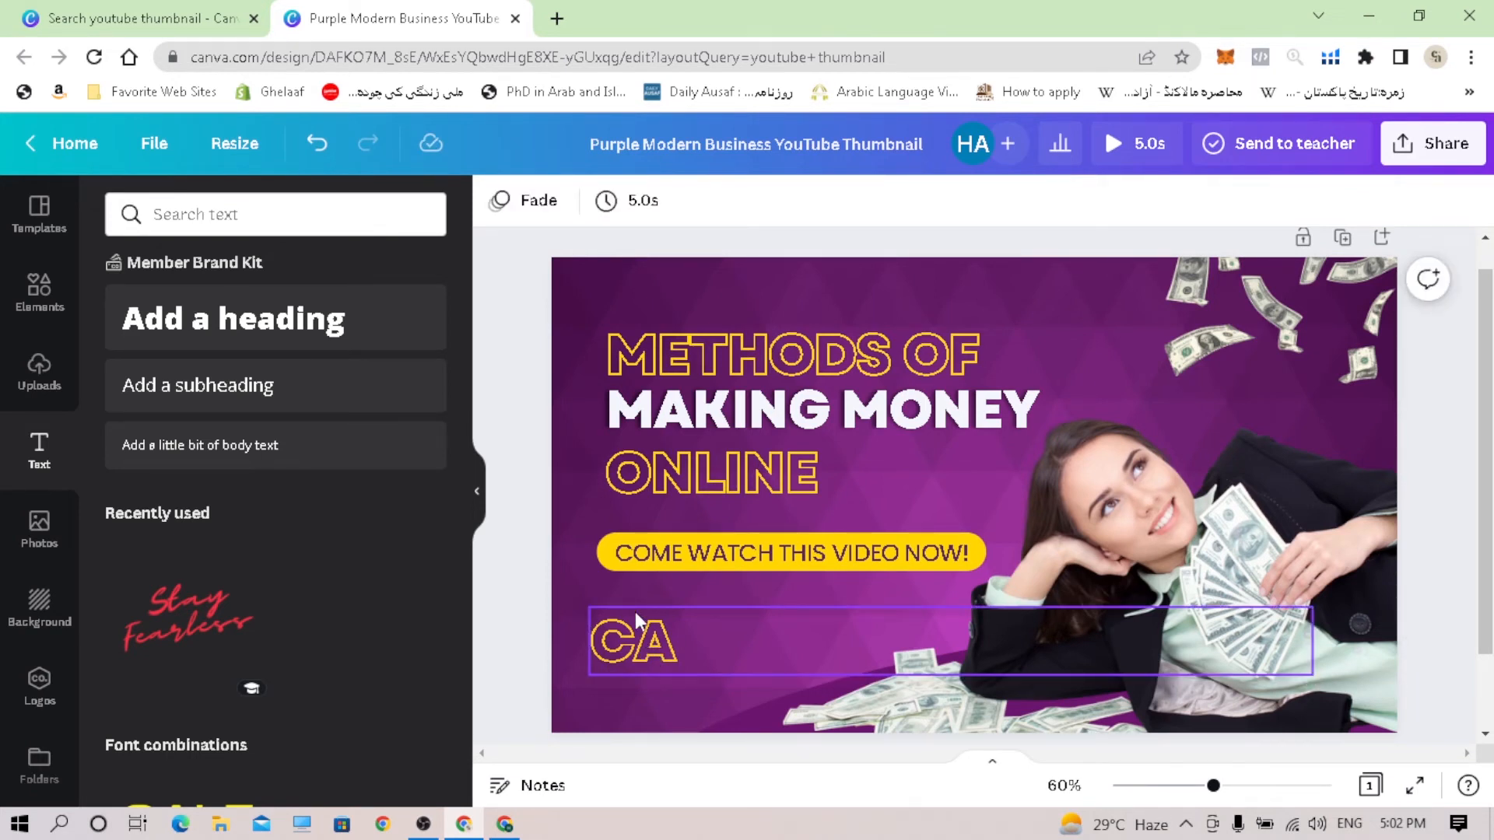
click(702, 475)
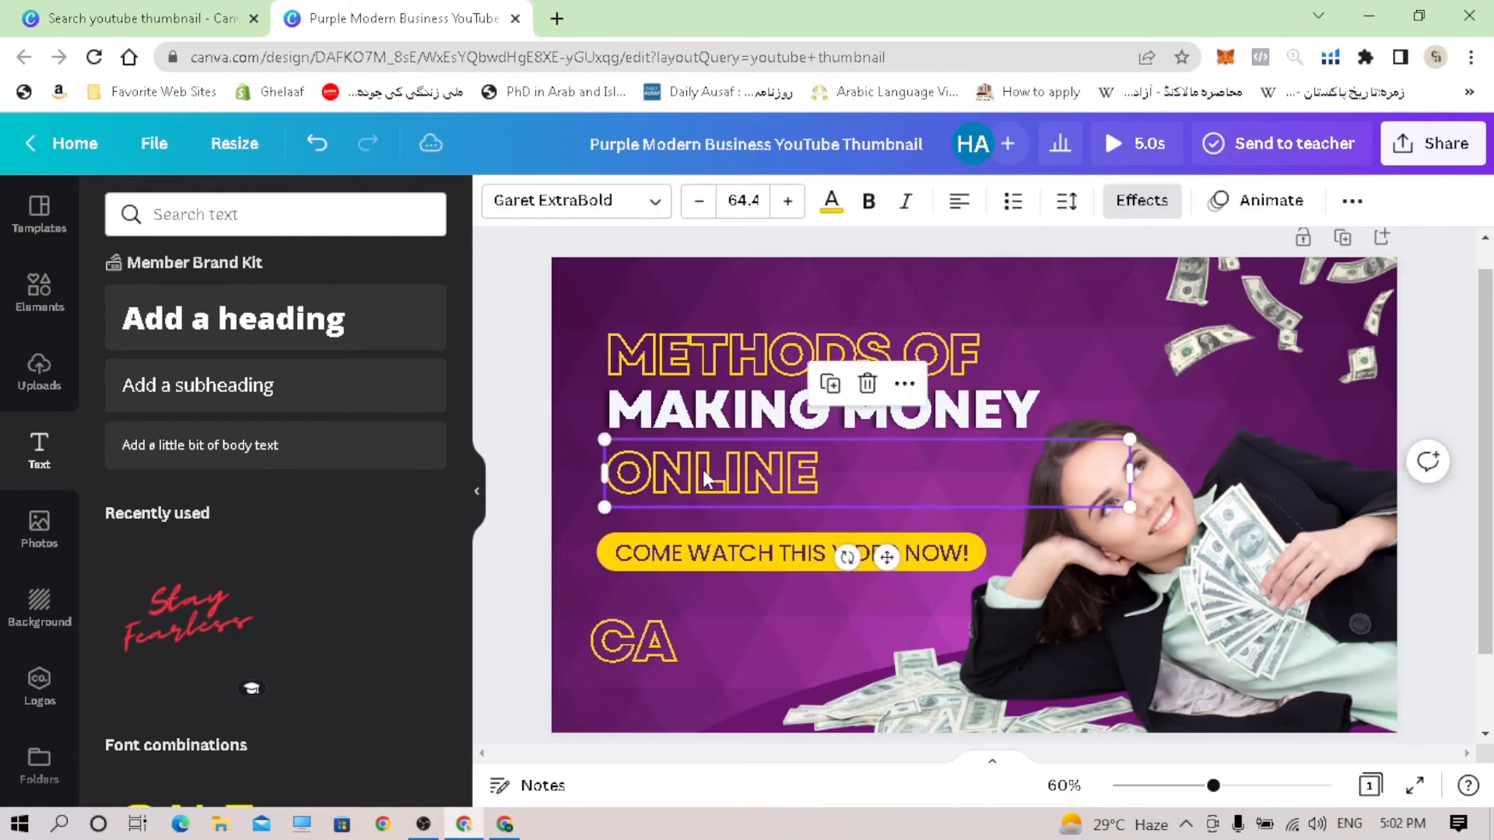
click(700, 419)
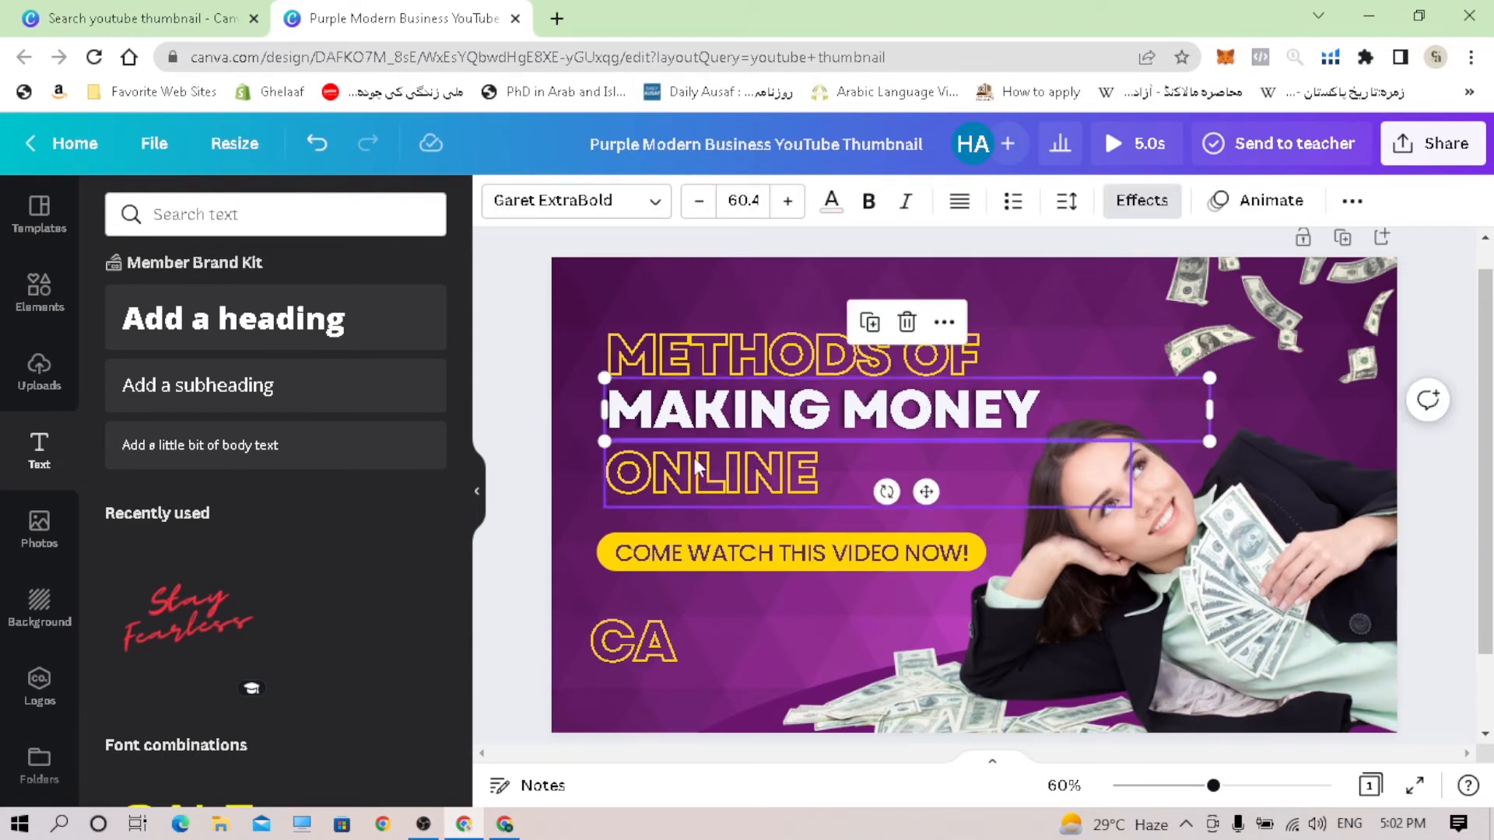
Step: Switch the "CA" heading from position-only lock to full lock, and unlock it
click(637, 642)
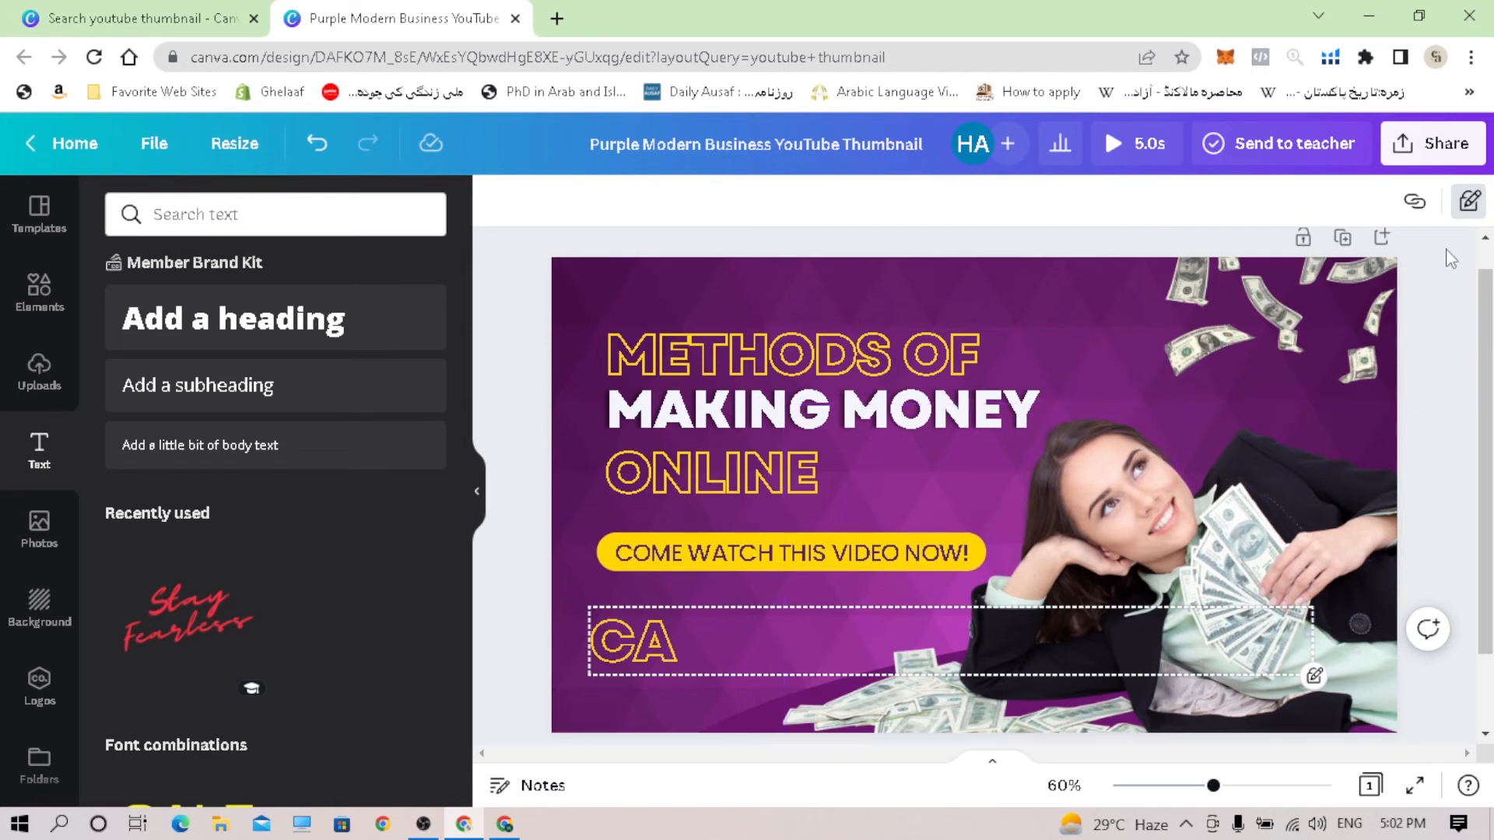
click(1469, 202)
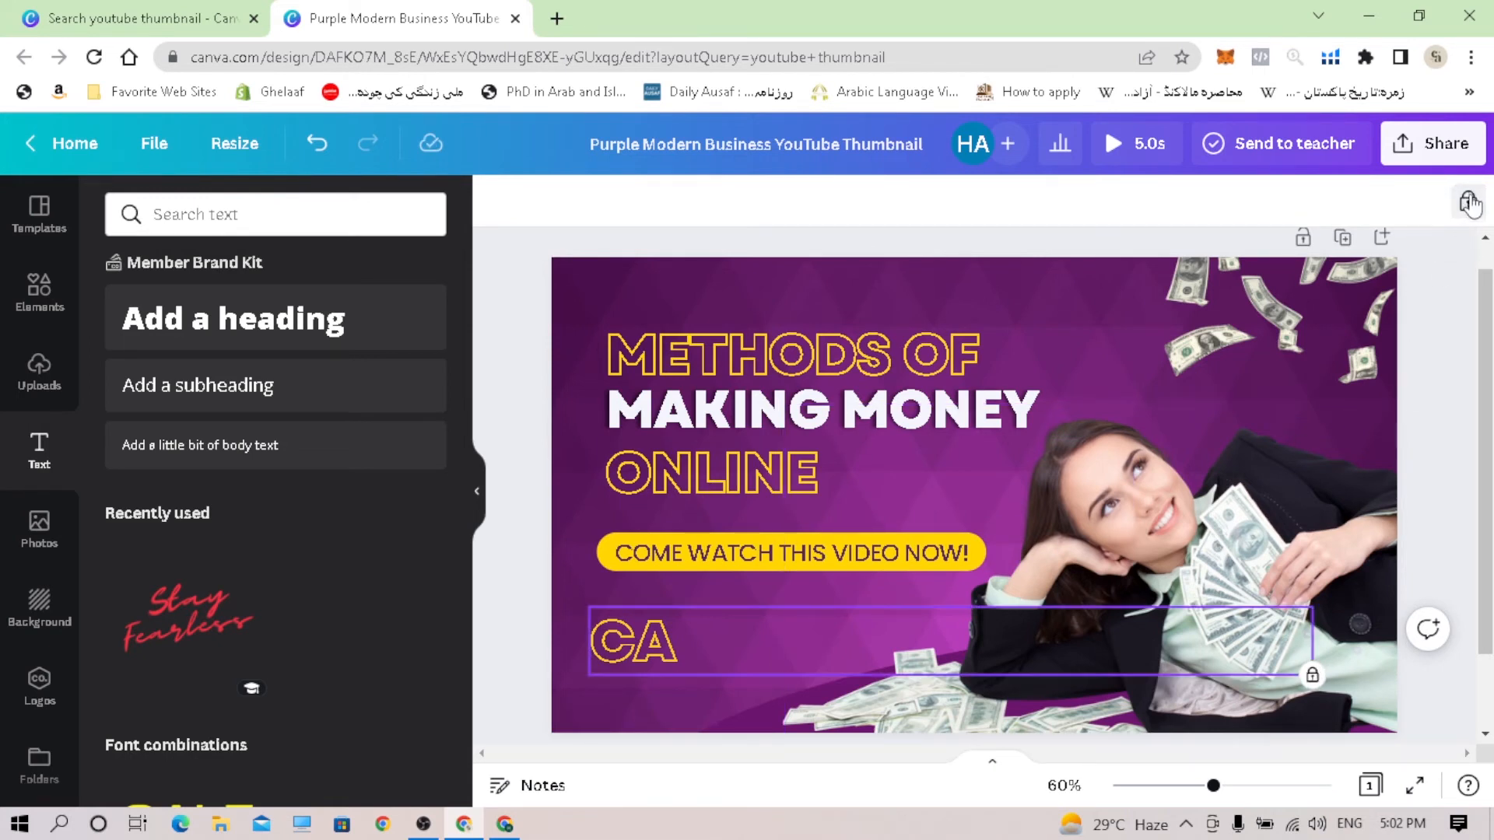
click(1470, 204)
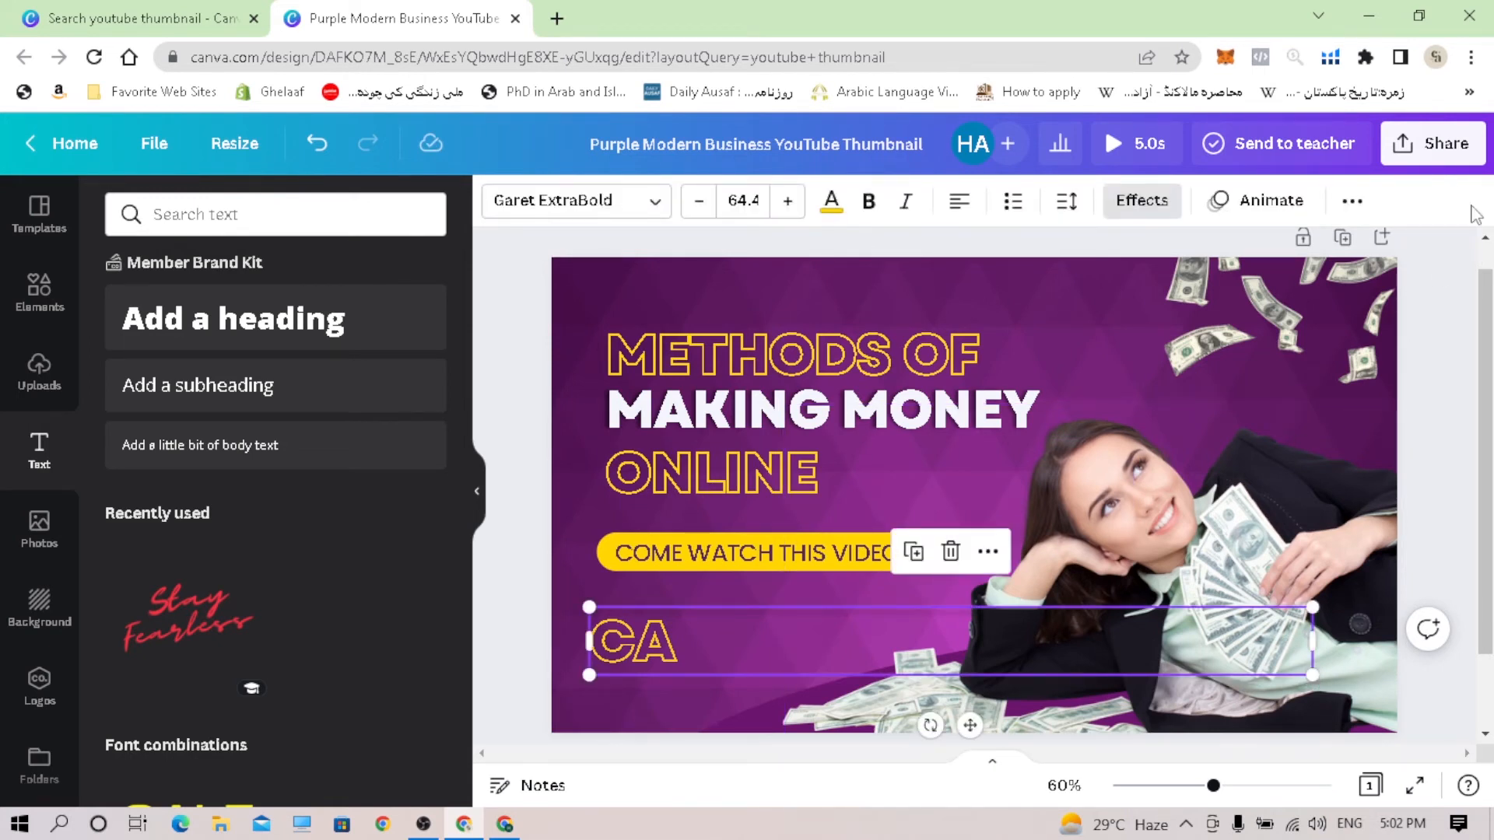
Step: Remove the "CA" heading from the thumbnail by erasing all its text
click(681, 646)
key(BackSpace)
key(BackSpace)
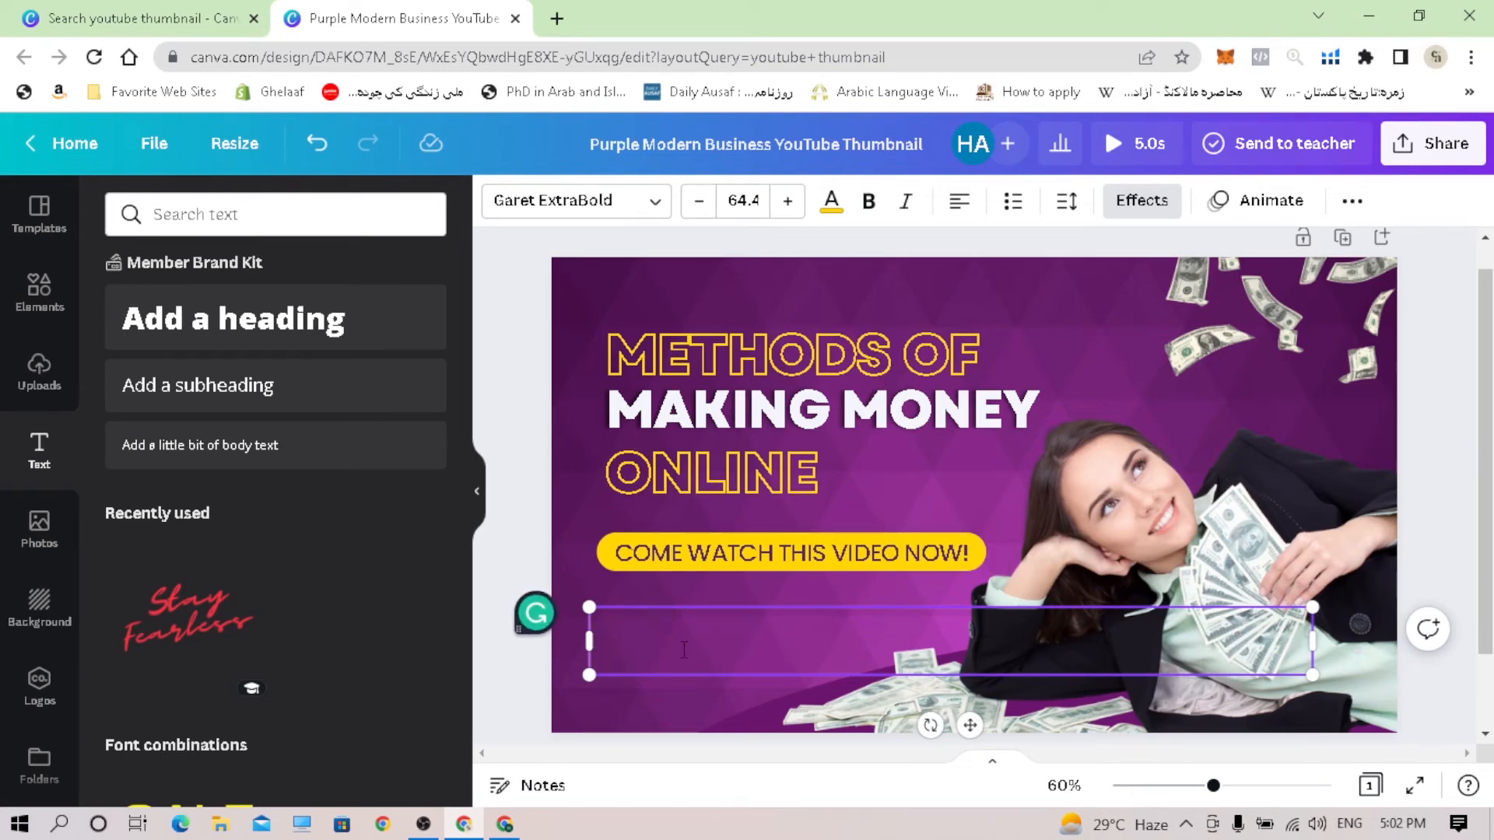
click(691, 239)
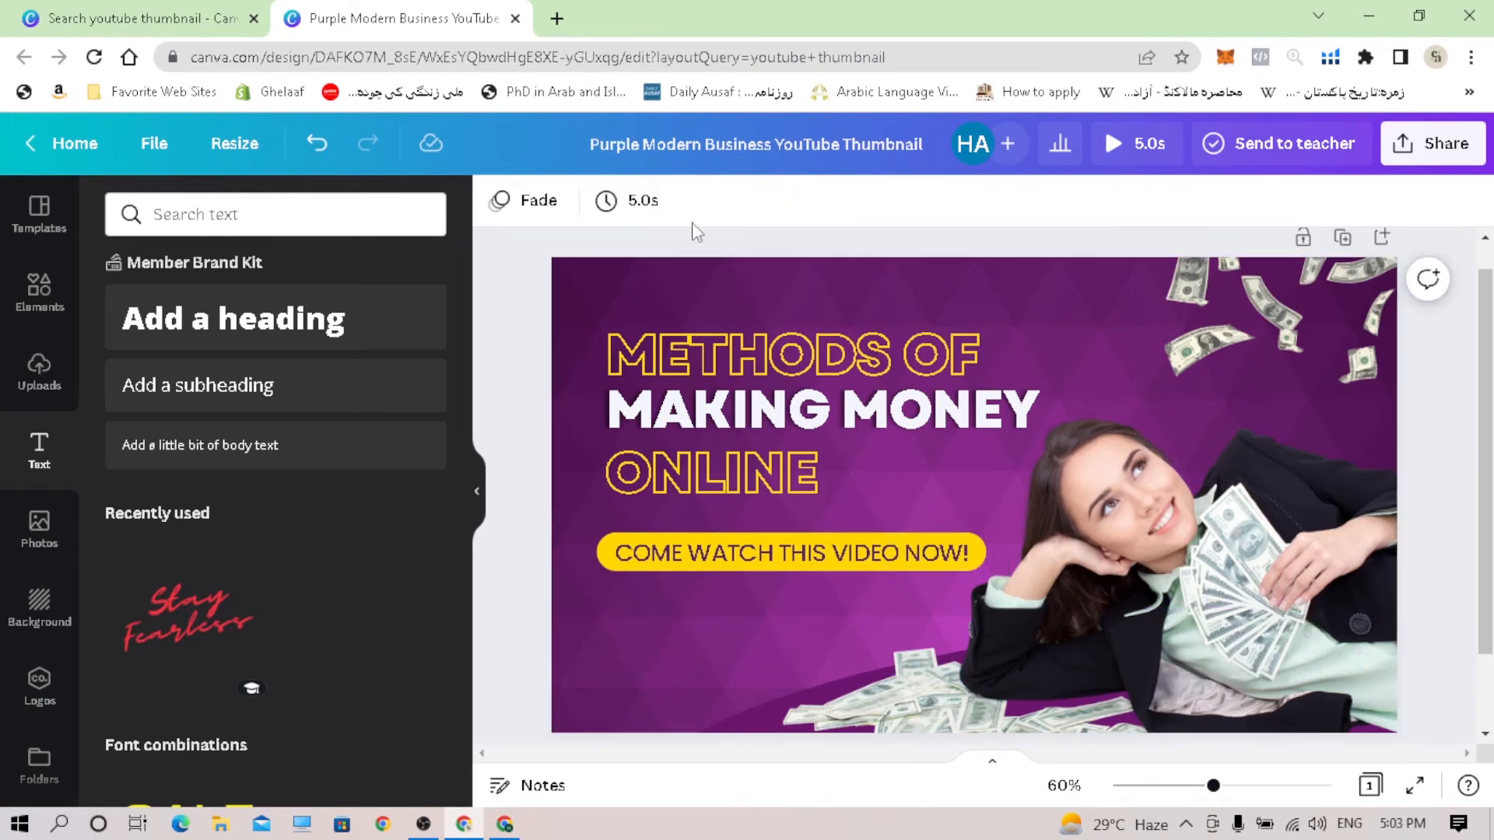
Step: Rename the design as "Make money online"
click(787, 141)
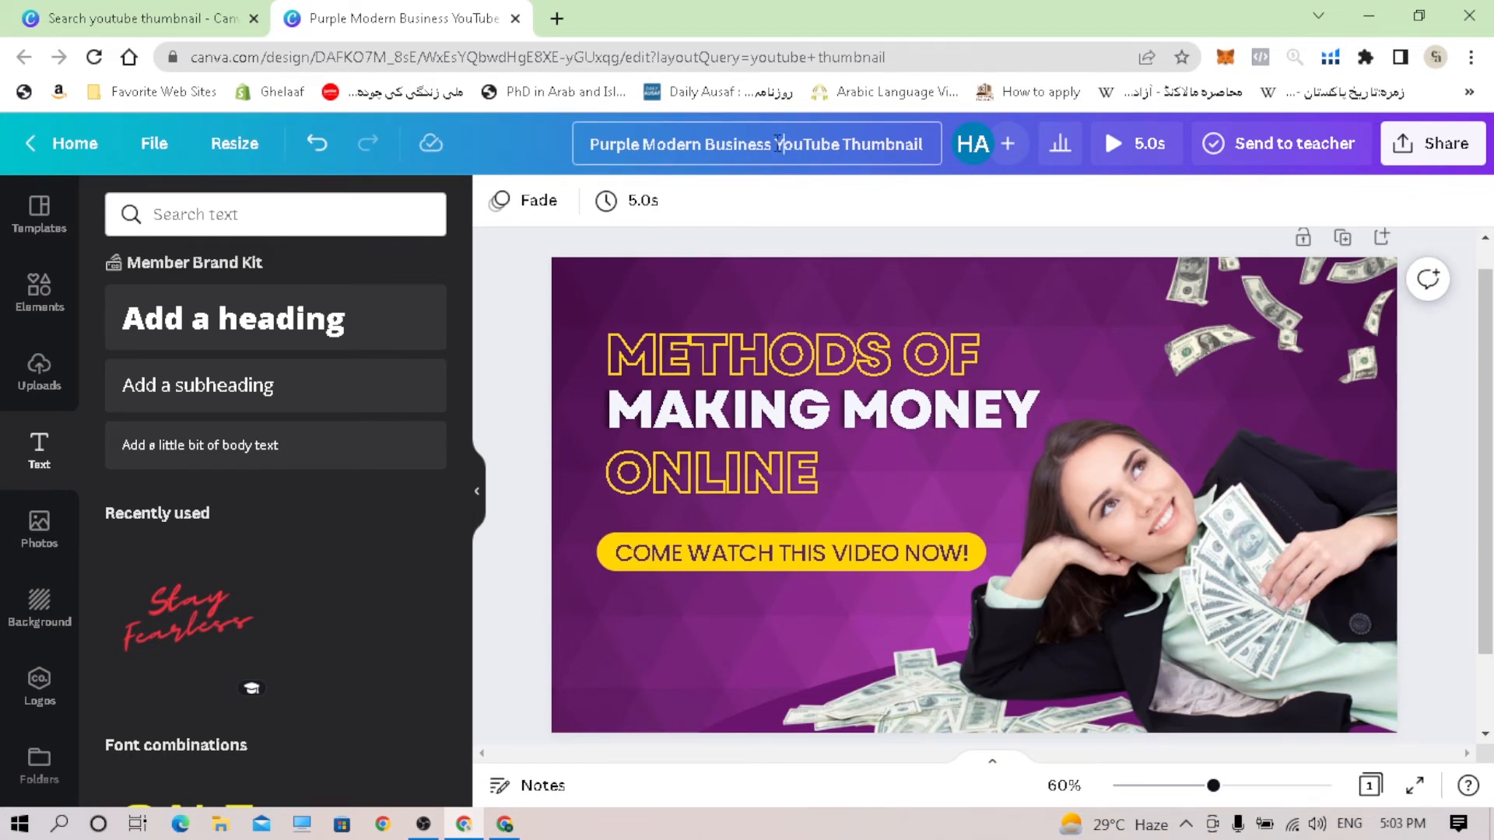
drag(774, 144, 574, 141)
key(BackSpace)
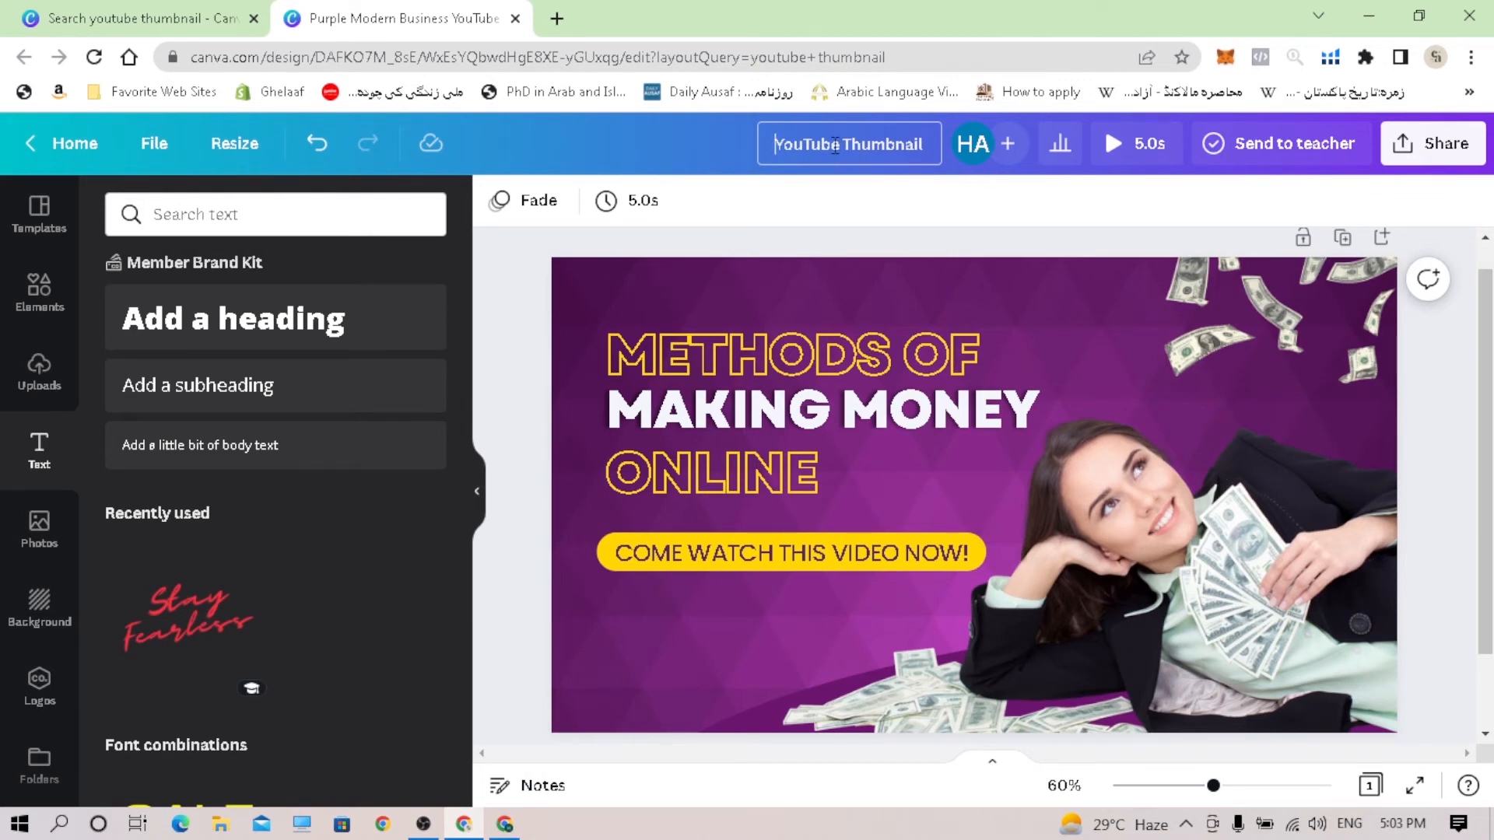
click(926, 146)
key(BackSpace)
key(BackSpace)
key(BackSpace)
key(BackSpace)
key(BackSpace)
key(BackSpace)
key(BackSpace)
key(BackSpace)
key(BackSpace)
key(BackSpace)
key(BackSpace)
key(BackSpace)
key(BackSpace)
key(BackSpace)
key(BackSpace)
key(BackSpace)
key(BackSpace)
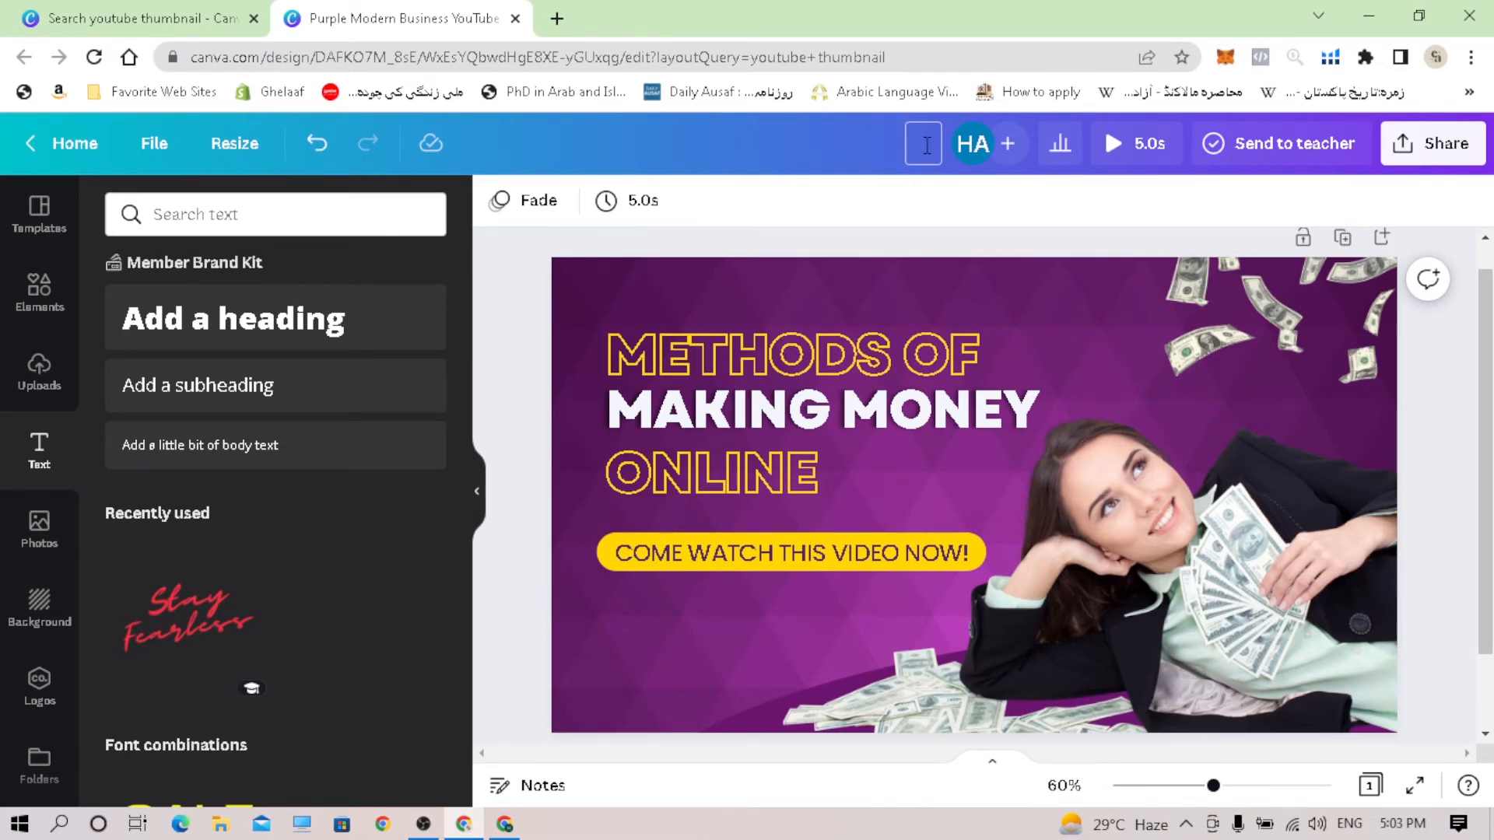
text(Make mony)
key(BackSpace)
key(BackSpace)
text(ney online)
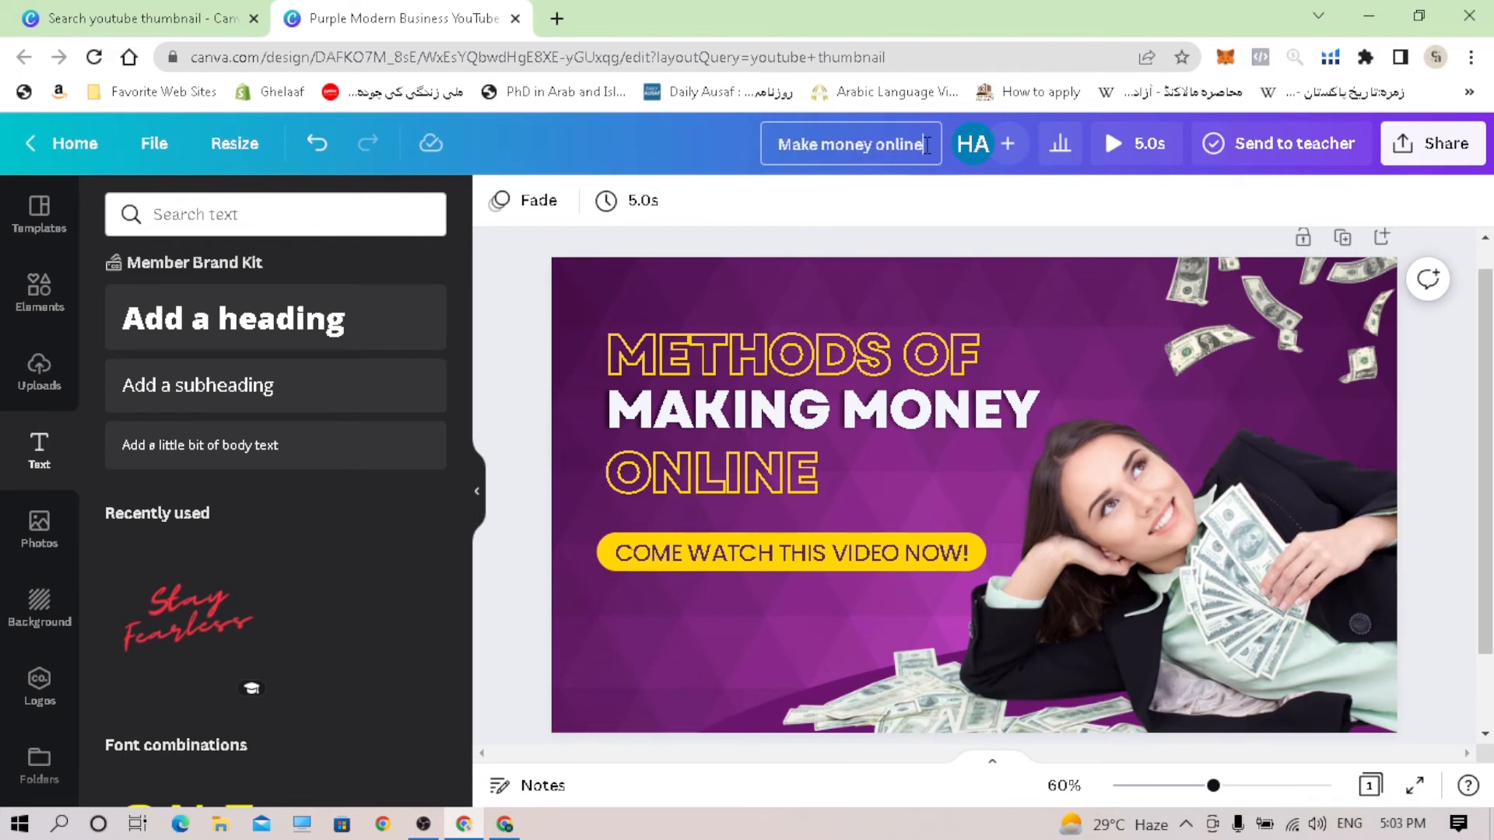
key(Return)
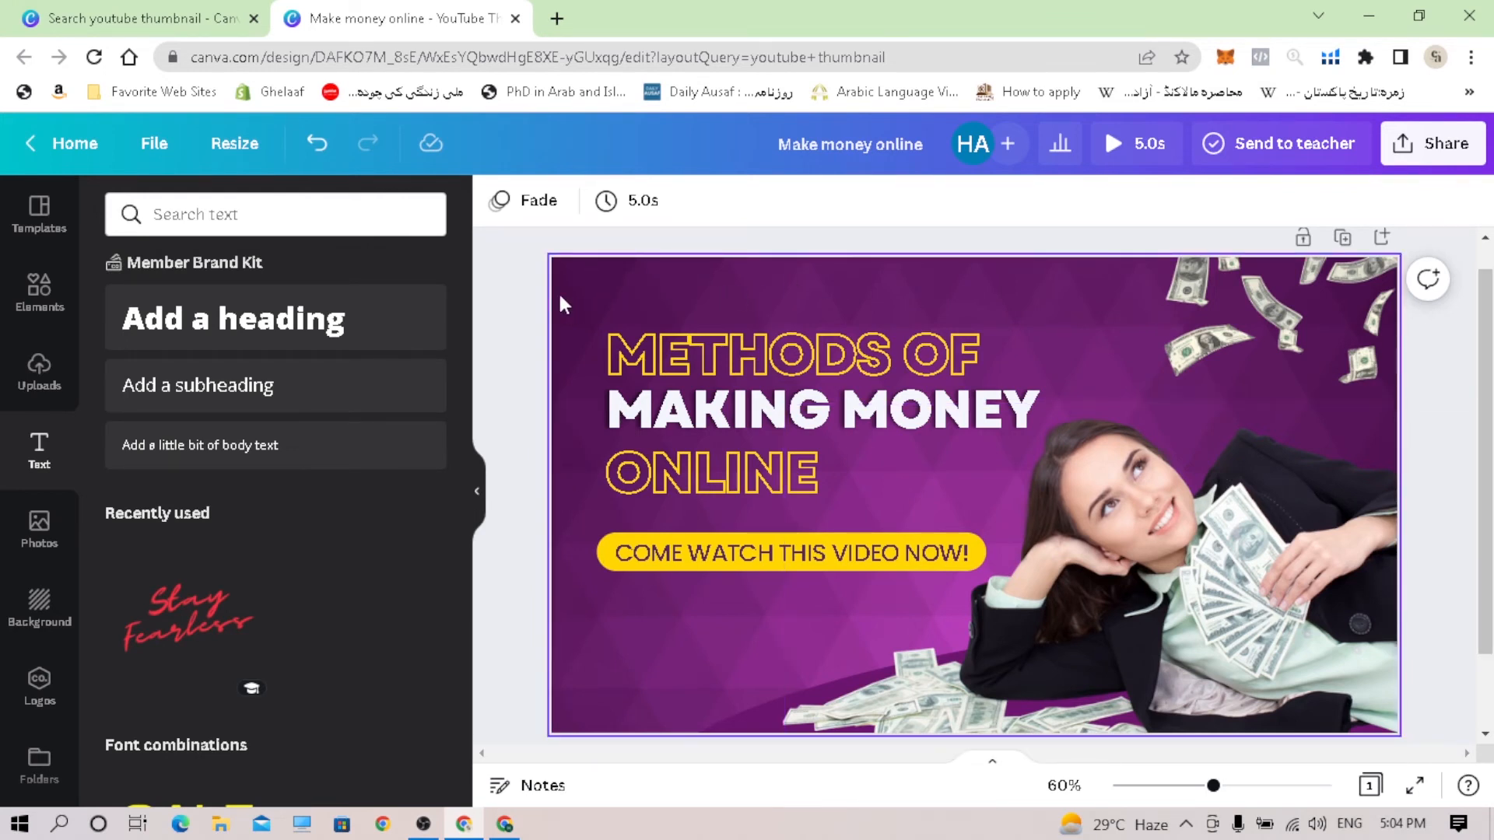
Step: Examine the resize options with the custom width and height for the thumbnail, and leave the size as it is
click(230, 148)
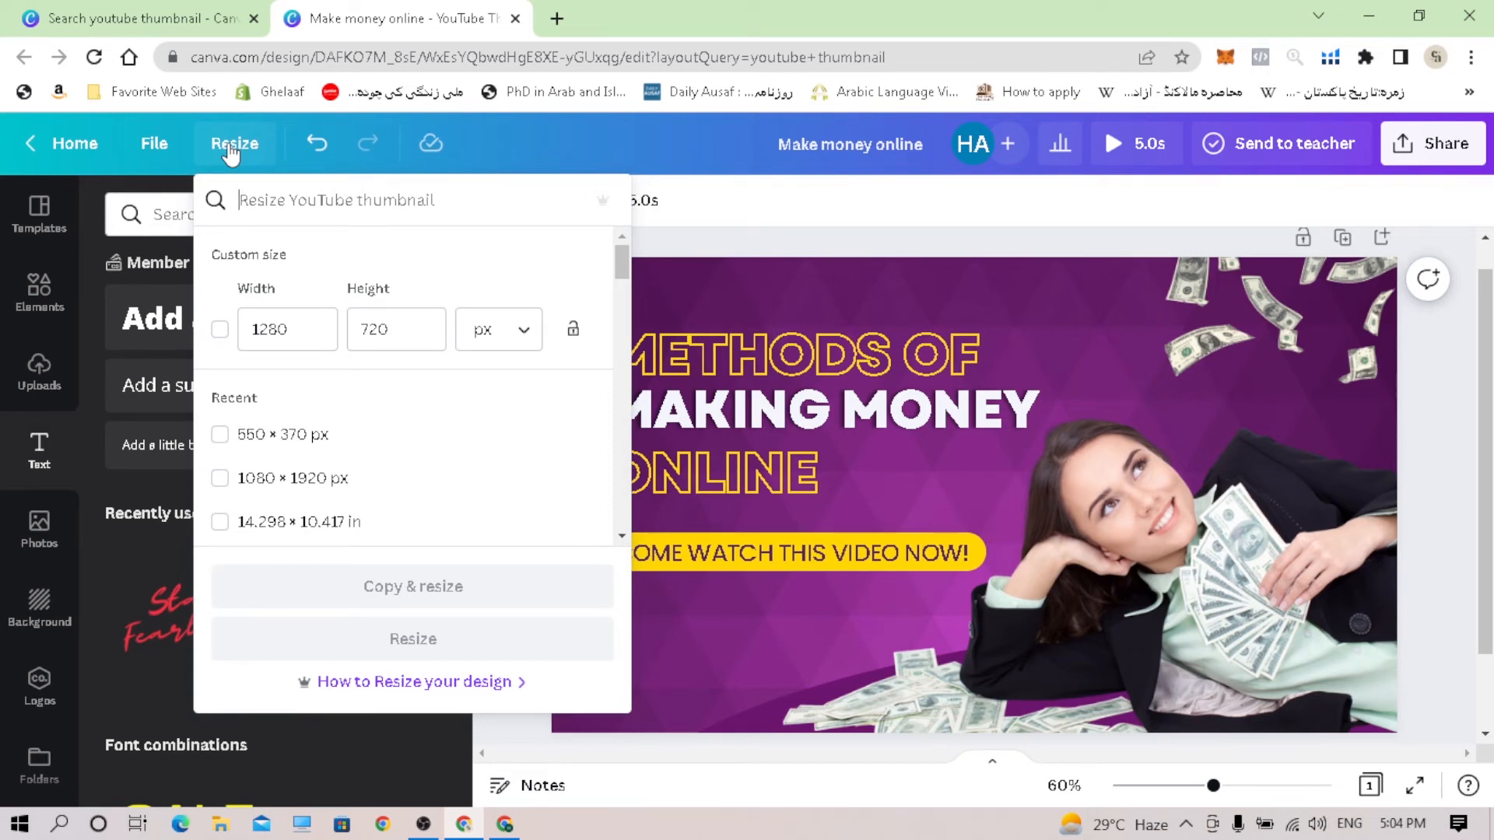
click(267, 323)
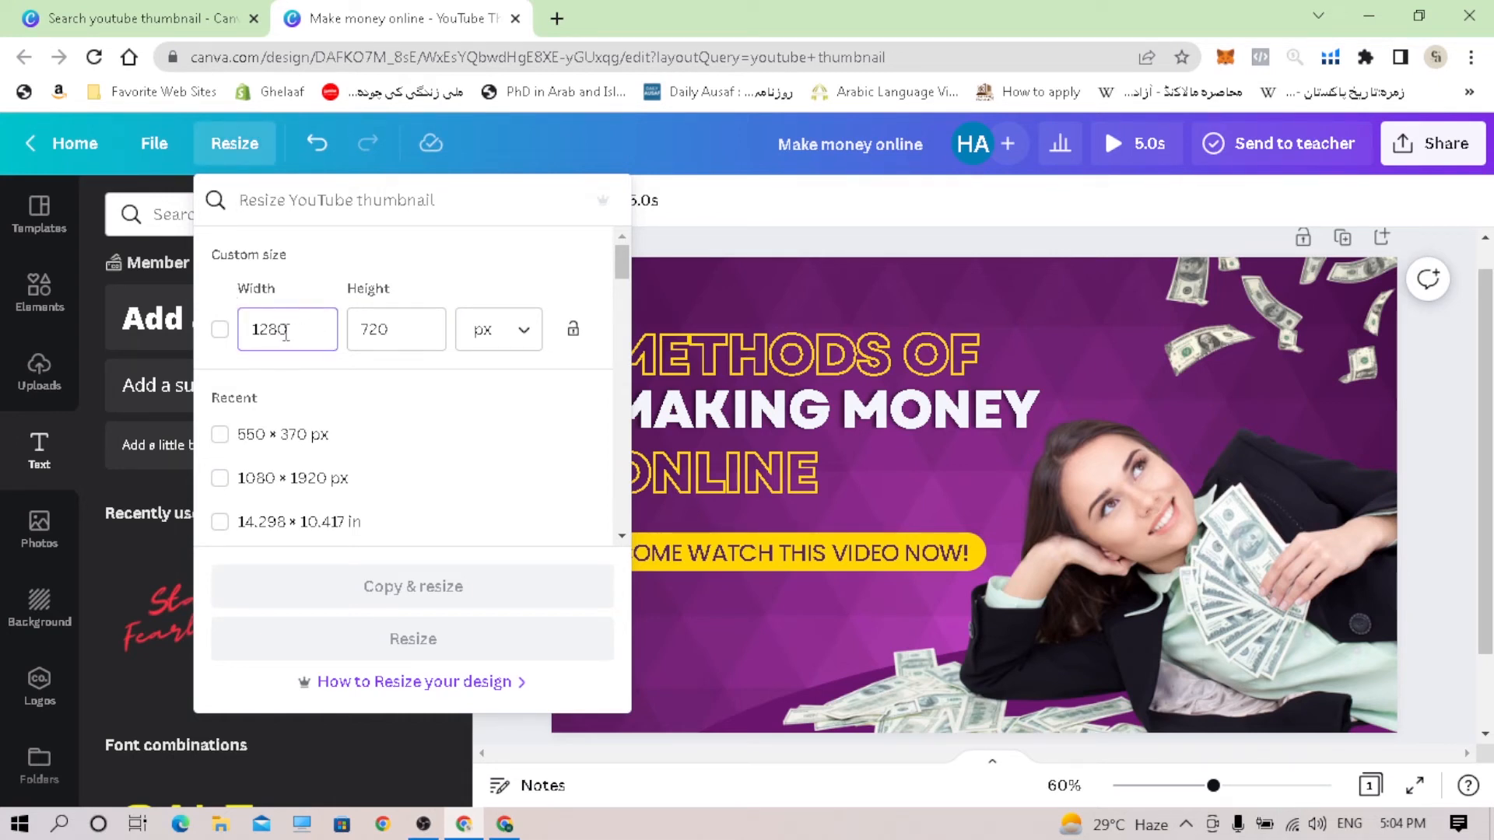
drag(285, 330, 233, 331)
click(317, 336)
click(235, 145)
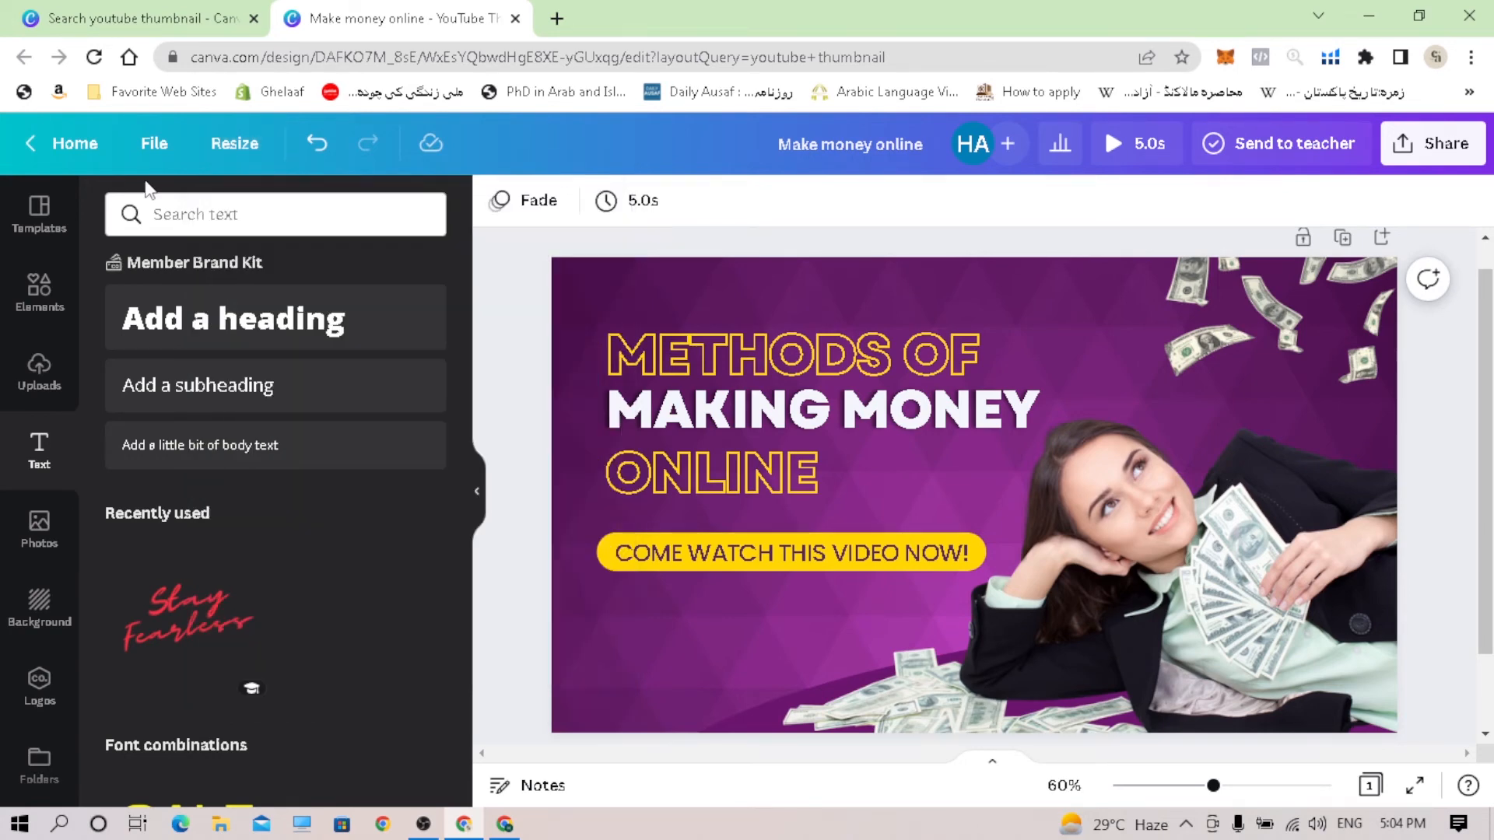
Step: Add the dot-grid graphic from the elements library and place it in the thumbnail's lower-left corner, partly past the bottom edge
click(36, 233)
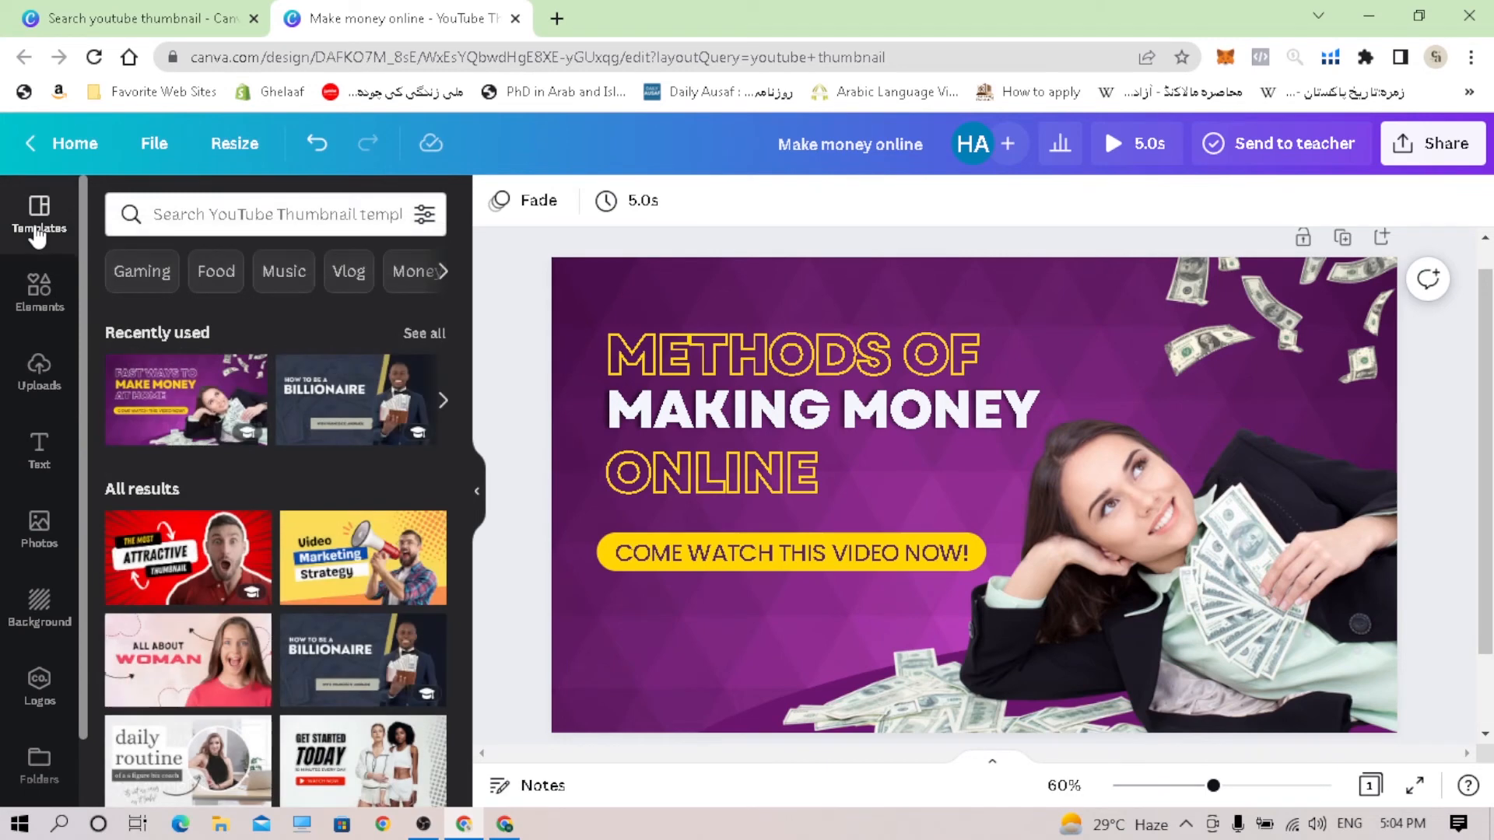
click(39, 298)
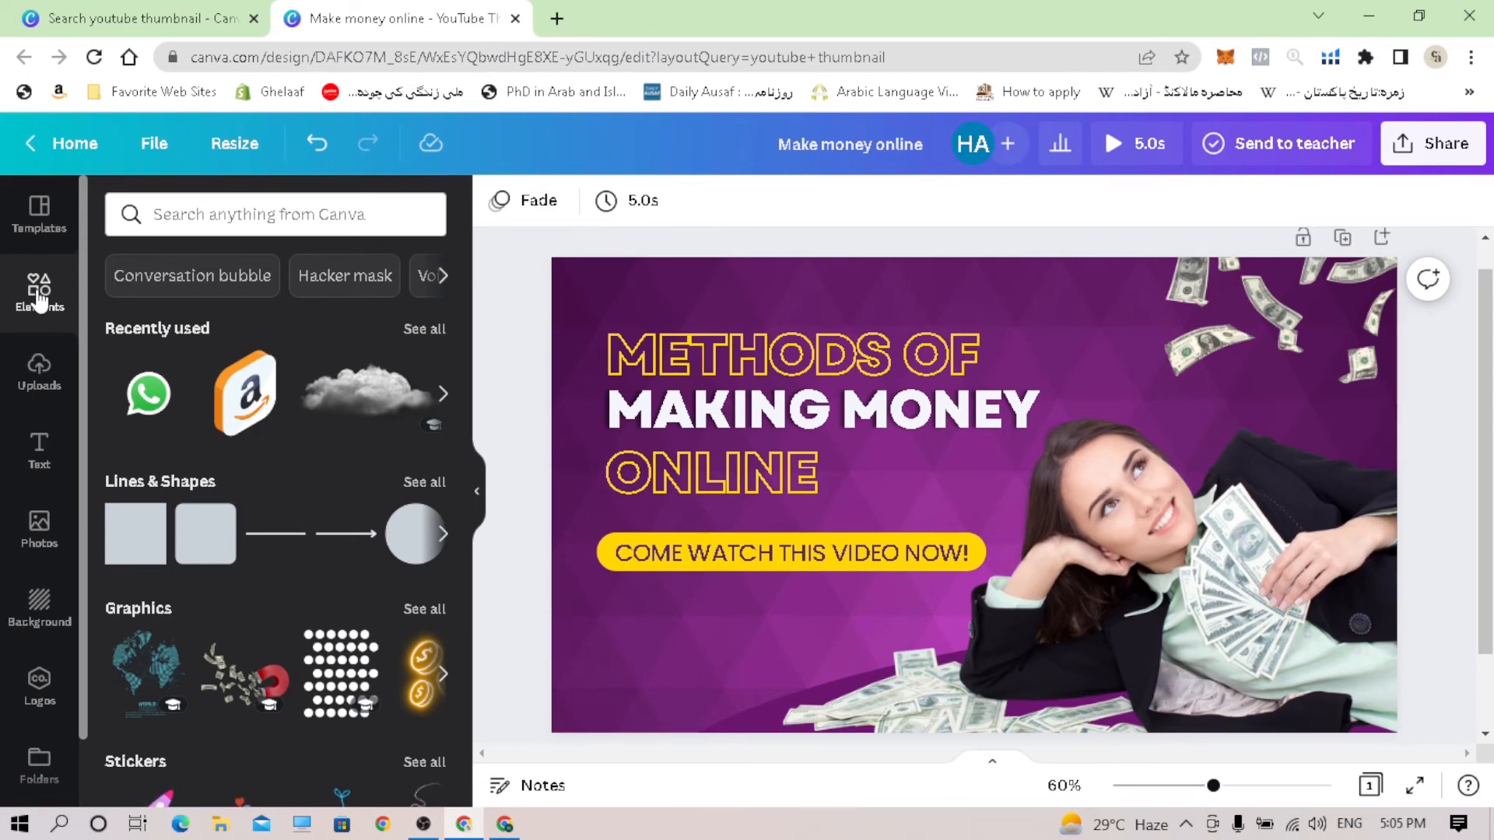
click(325, 684)
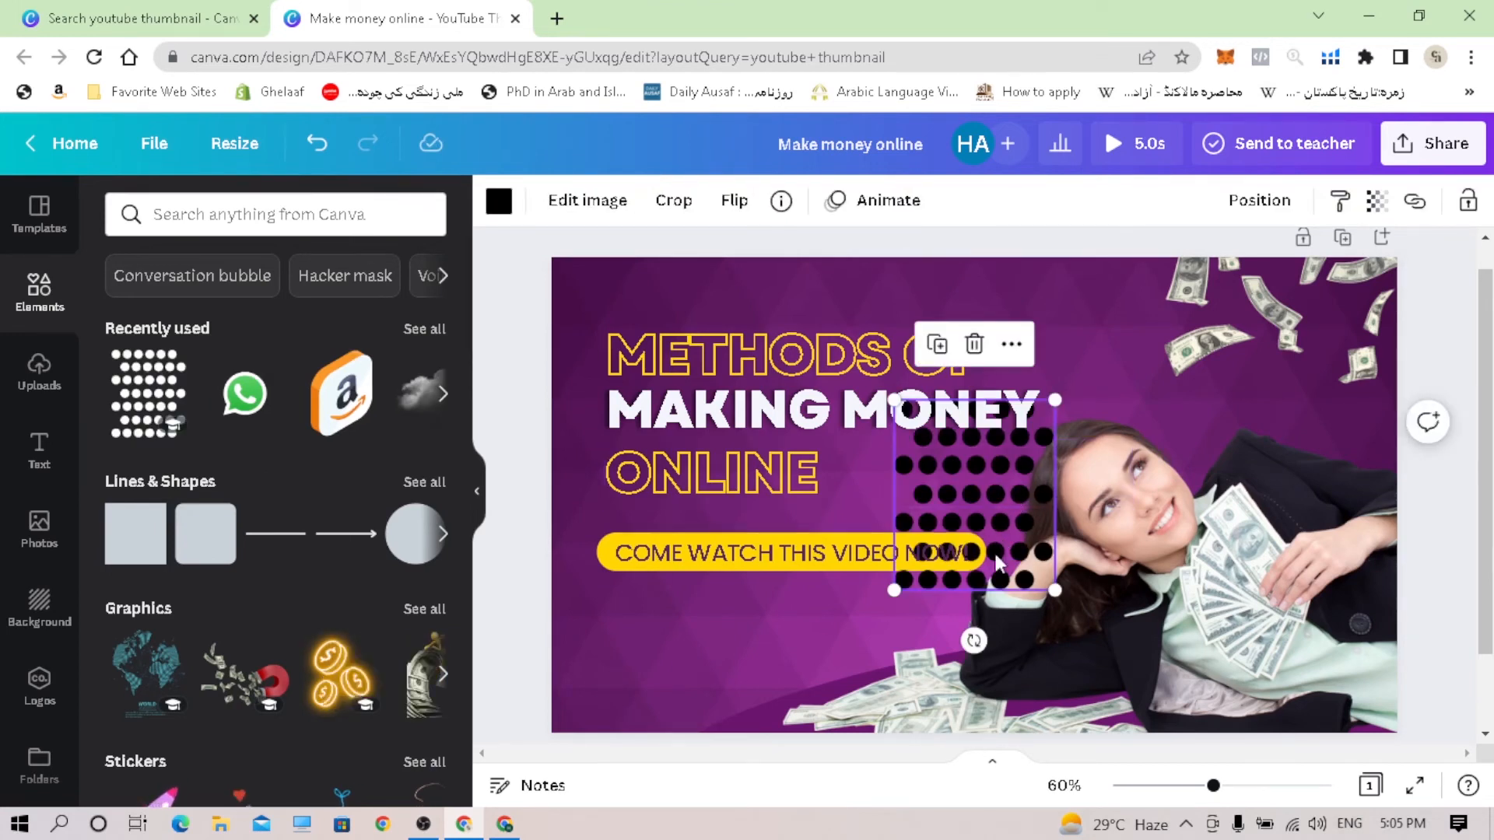
drag(993, 550, 661, 787)
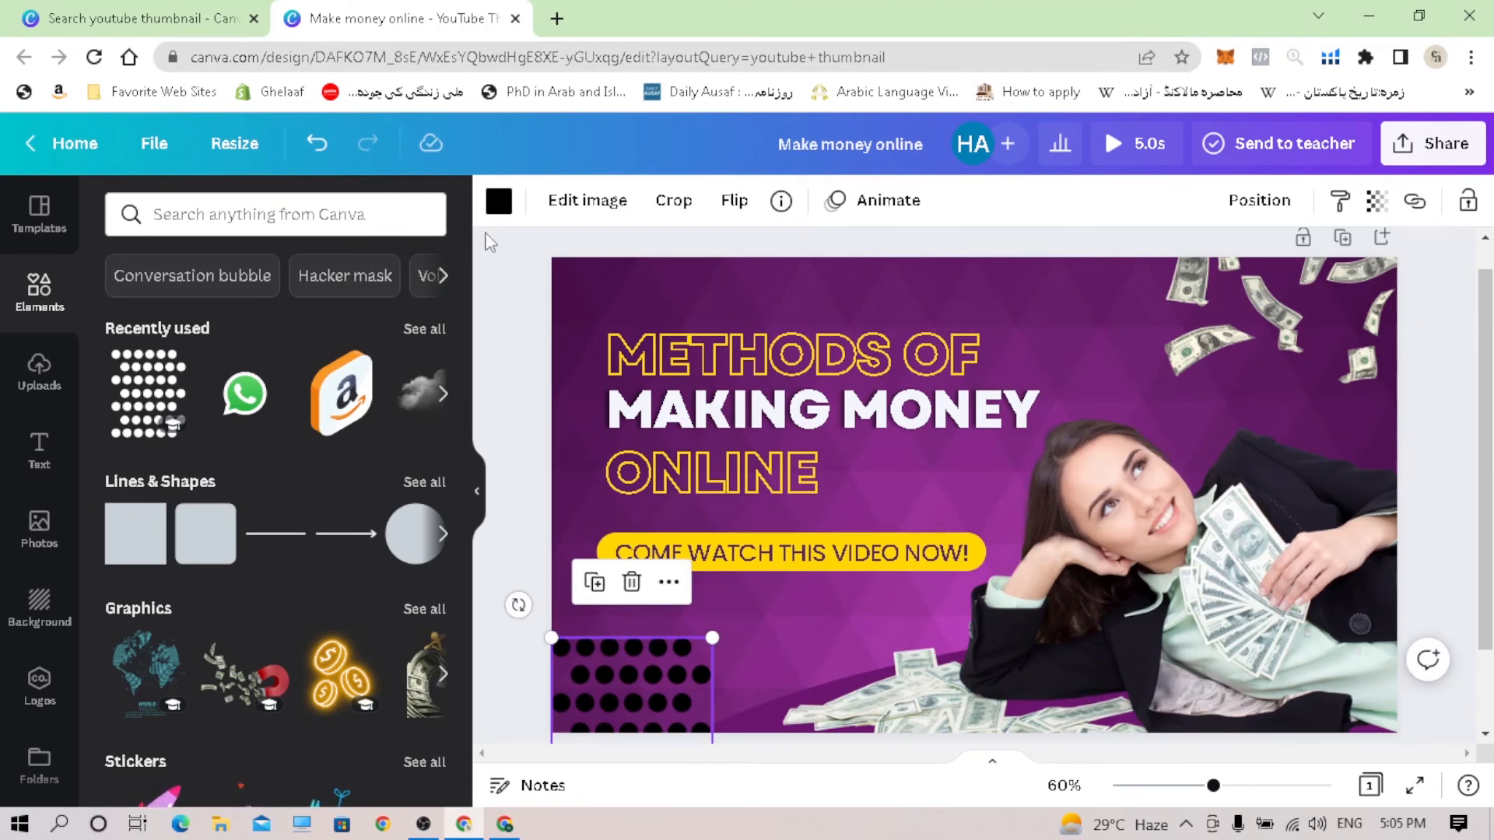
Step: Recolor the dot-grid graphic with the light off-white document color and set its transparency to 54
click(499, 202)
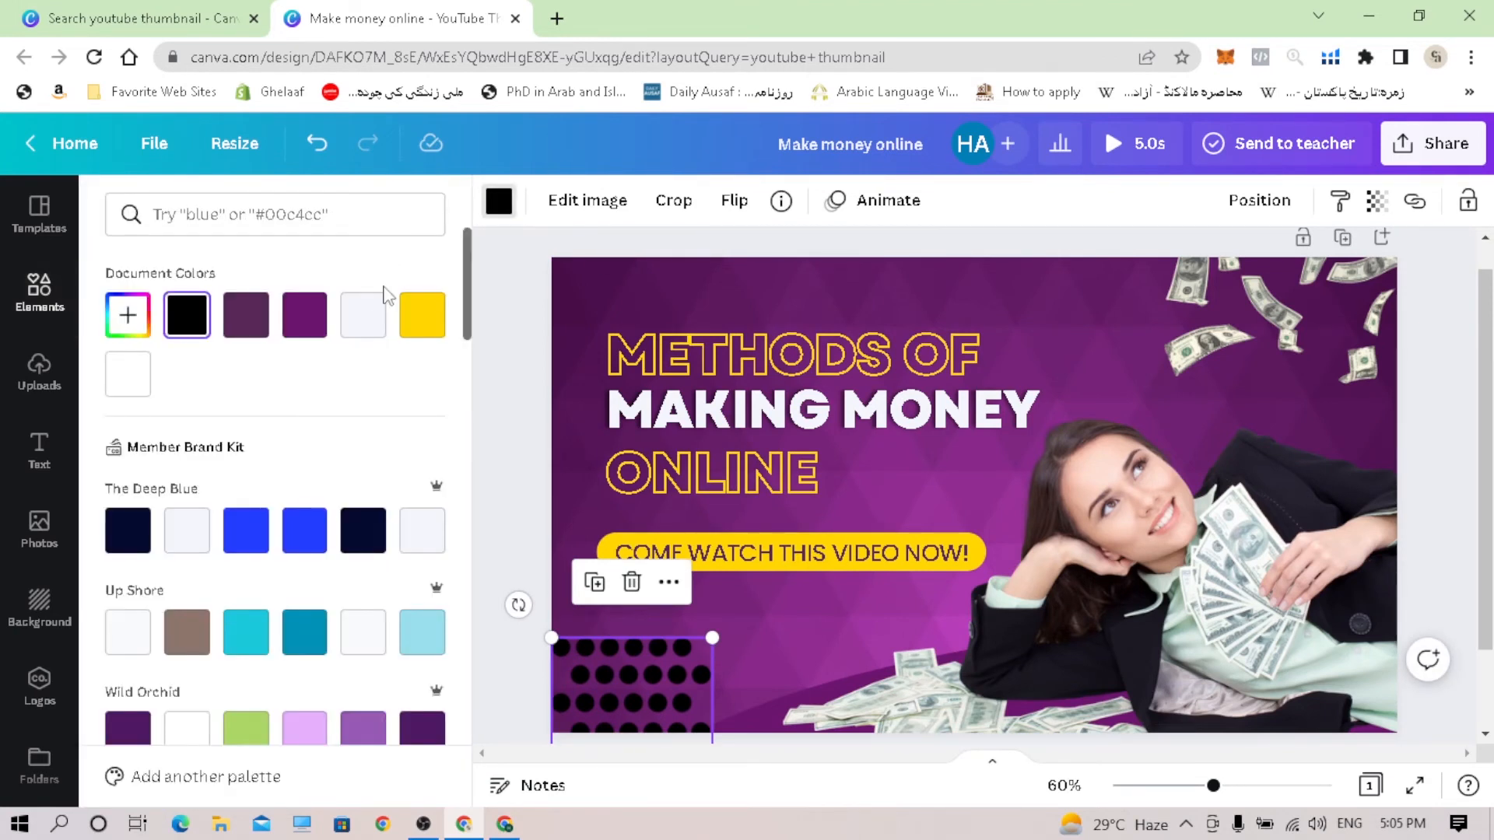
click(372, 325)
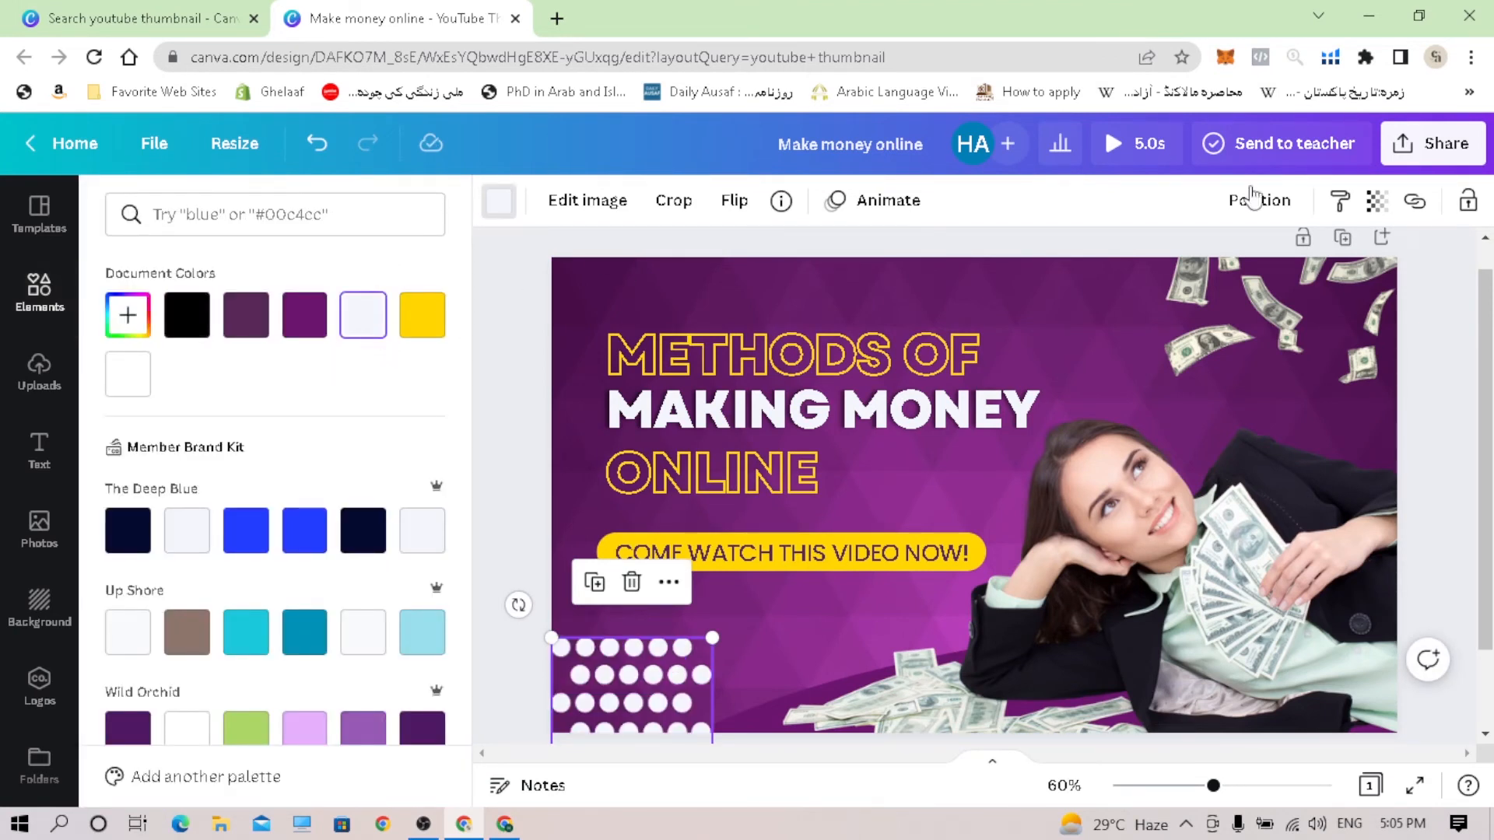
click(1376, 201)
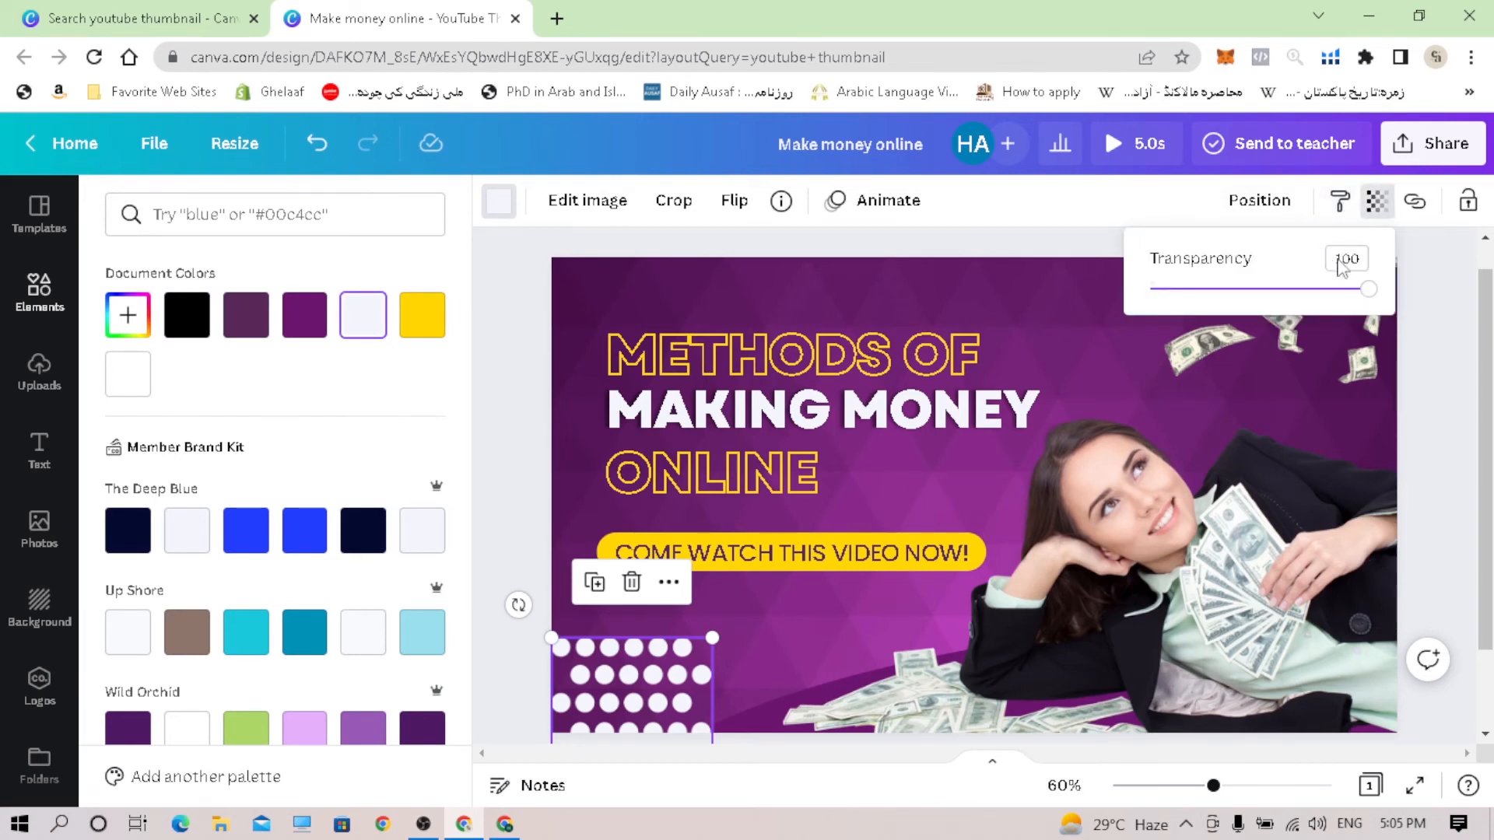
drag(1368, 292, 1270, 302)
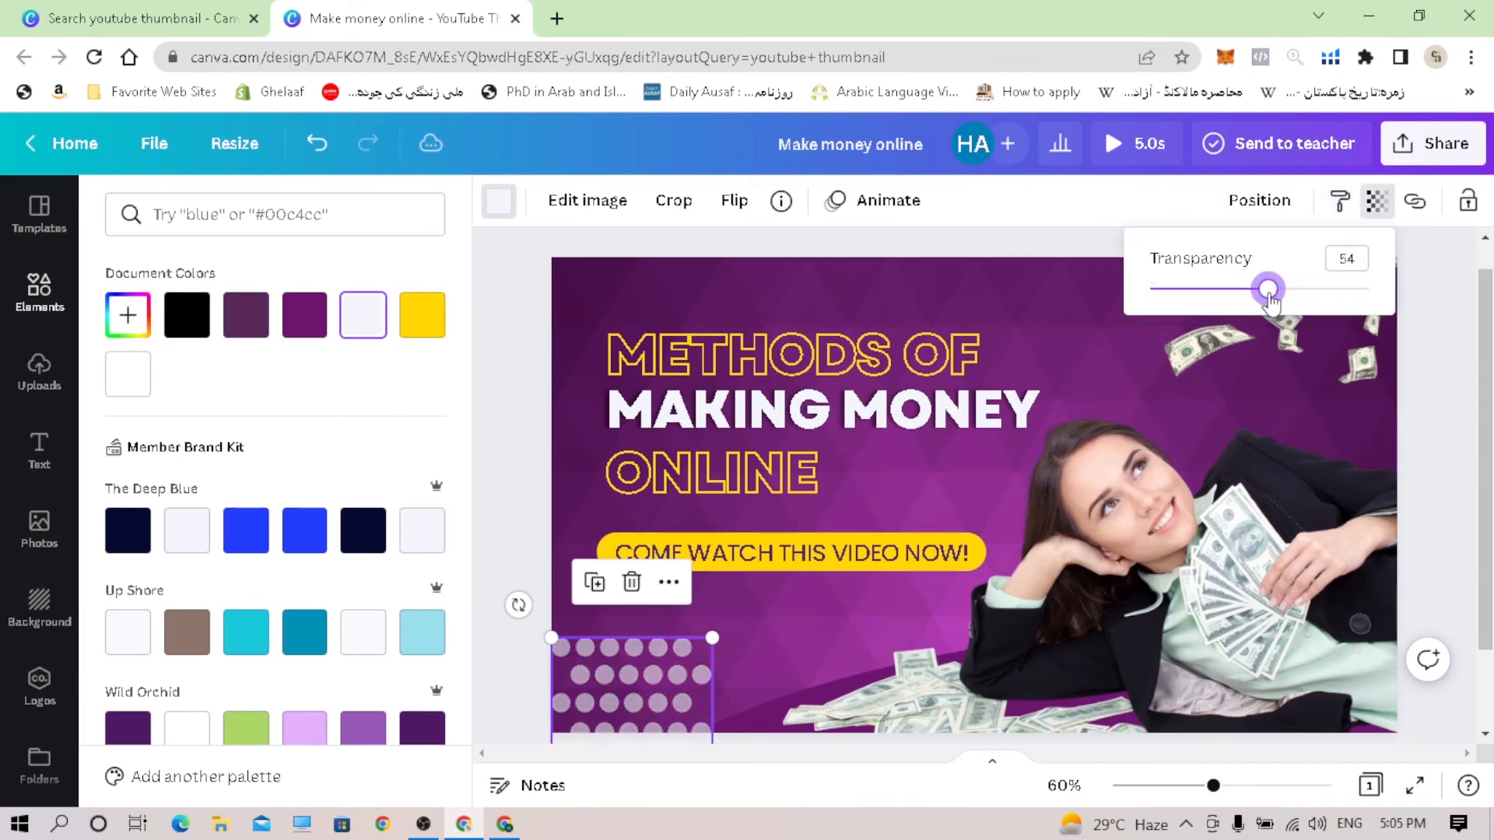
click(689, 288)
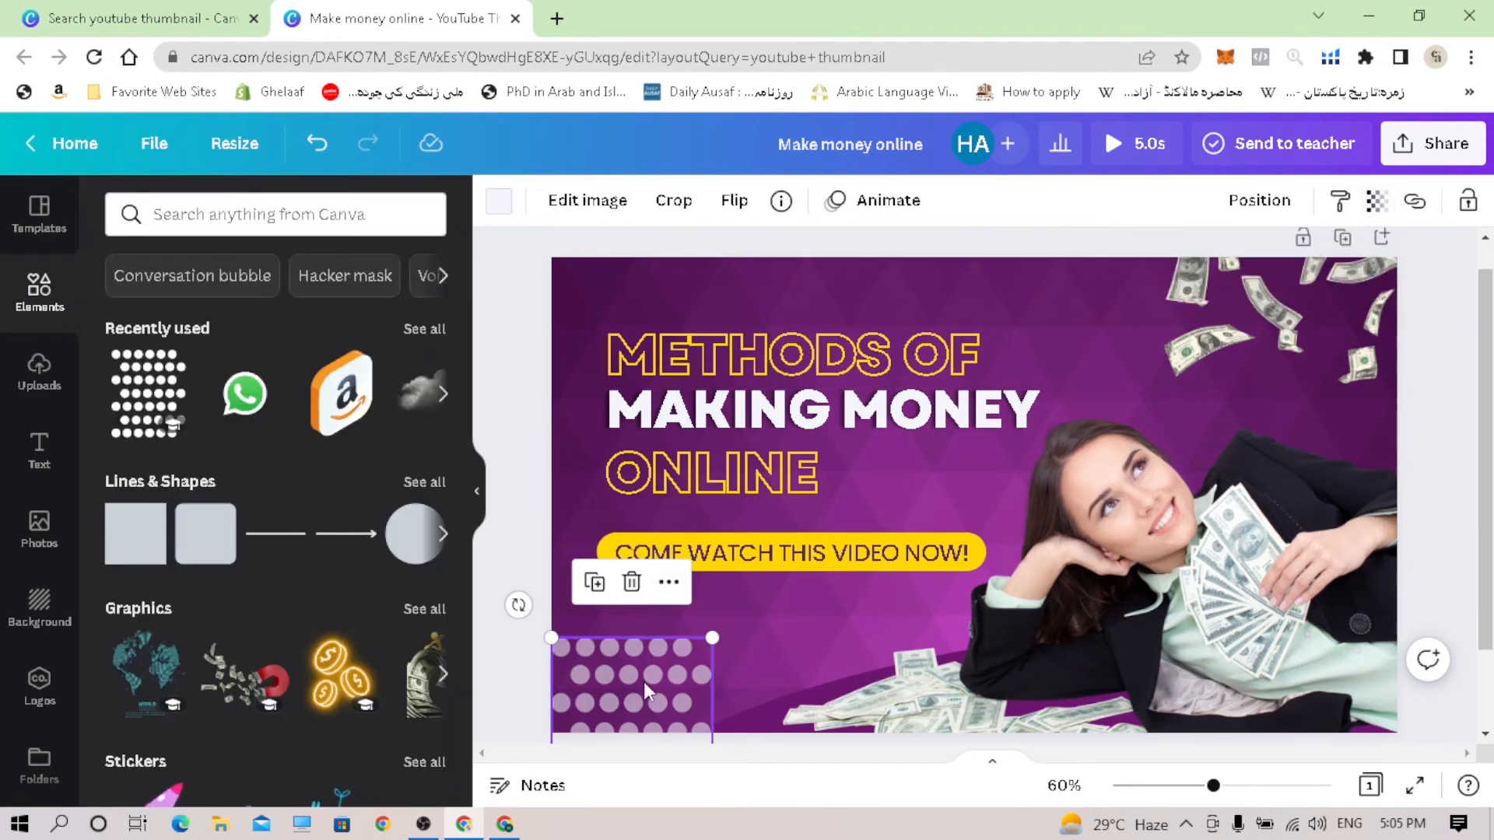
Step: Nudge the dot grid down and to the right within the lower-left corner, and shrink it slightly
key(Down)
key(Down)
key(Down)
key(Down)
key(Down)
key(Down)
key(Down)
key(Down)
key(Down)
key(Down)
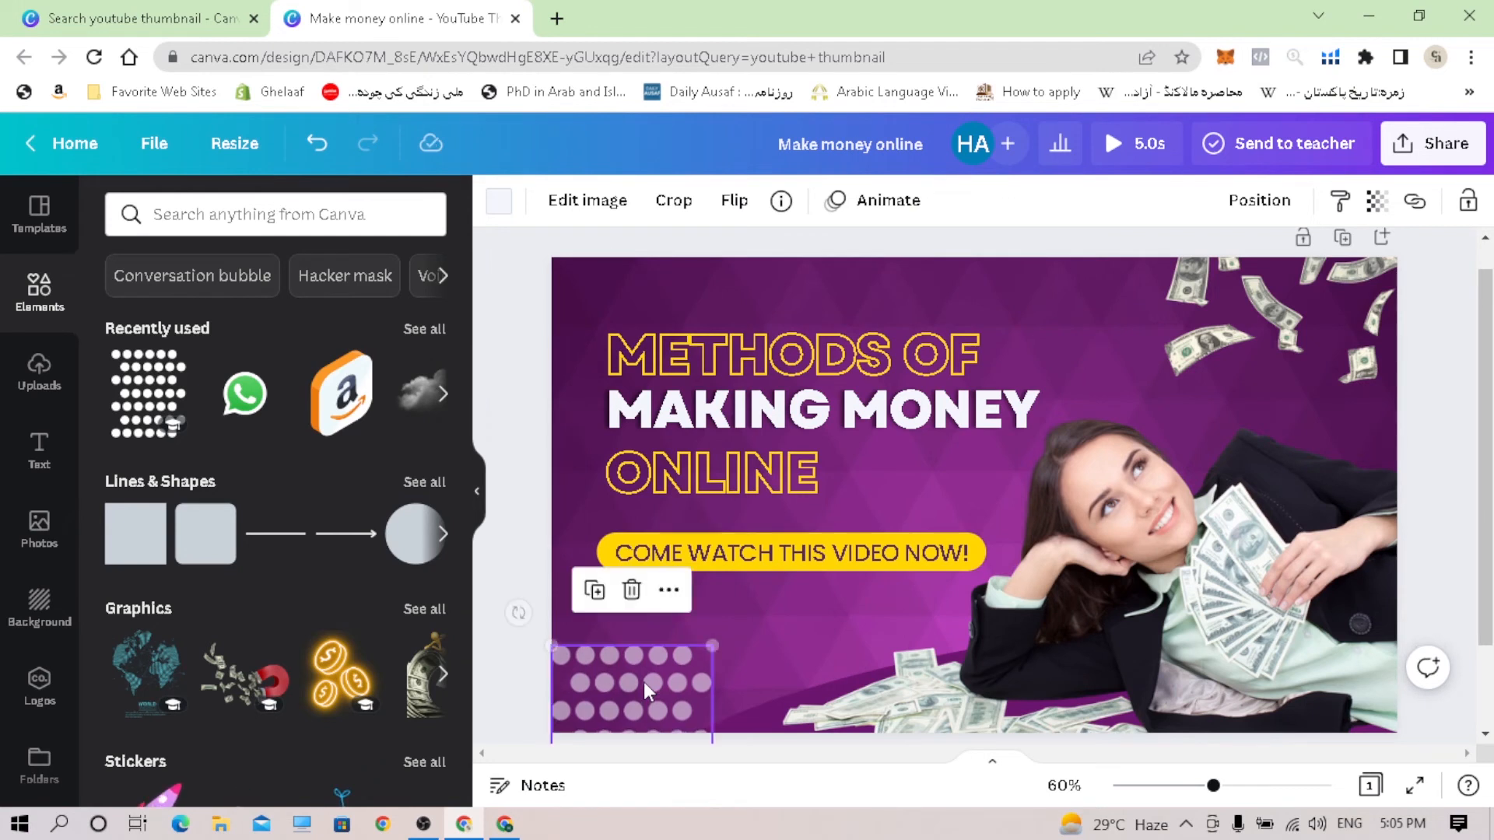
key(Down)
key(Down)
key(Down)
key(Down)
key(Down)
key(Down)
key(Down)
key(Down)
key(Down)
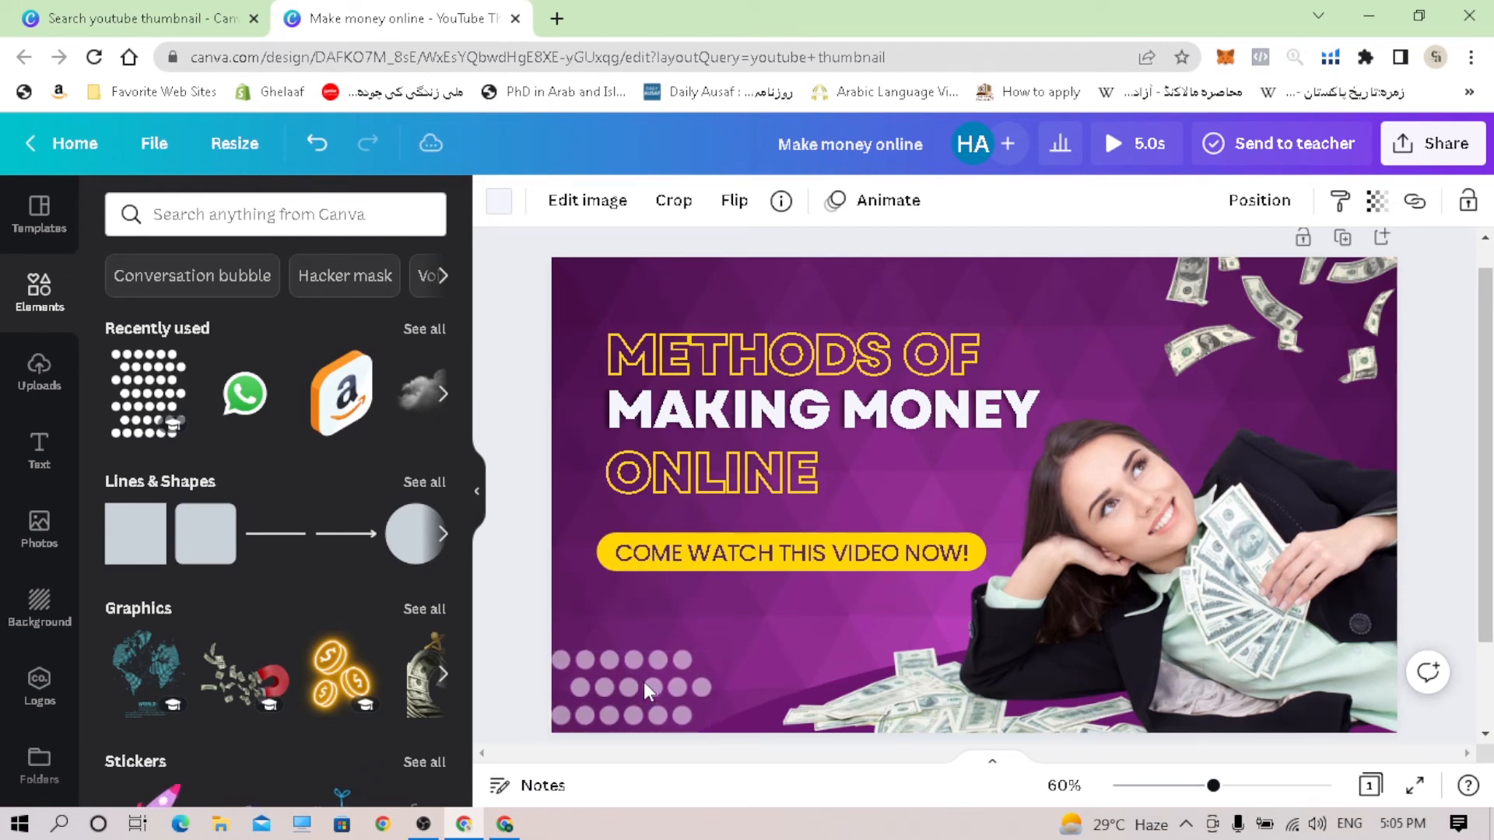
key(Right)
key(Right)
key(Right)
key(Right)
key(Right)
key(Right)
key(Right)
key(Right)
key(Right)
key(Right)
key(Right)
key(Right)
key(Right)
key(Right)
key(Right)
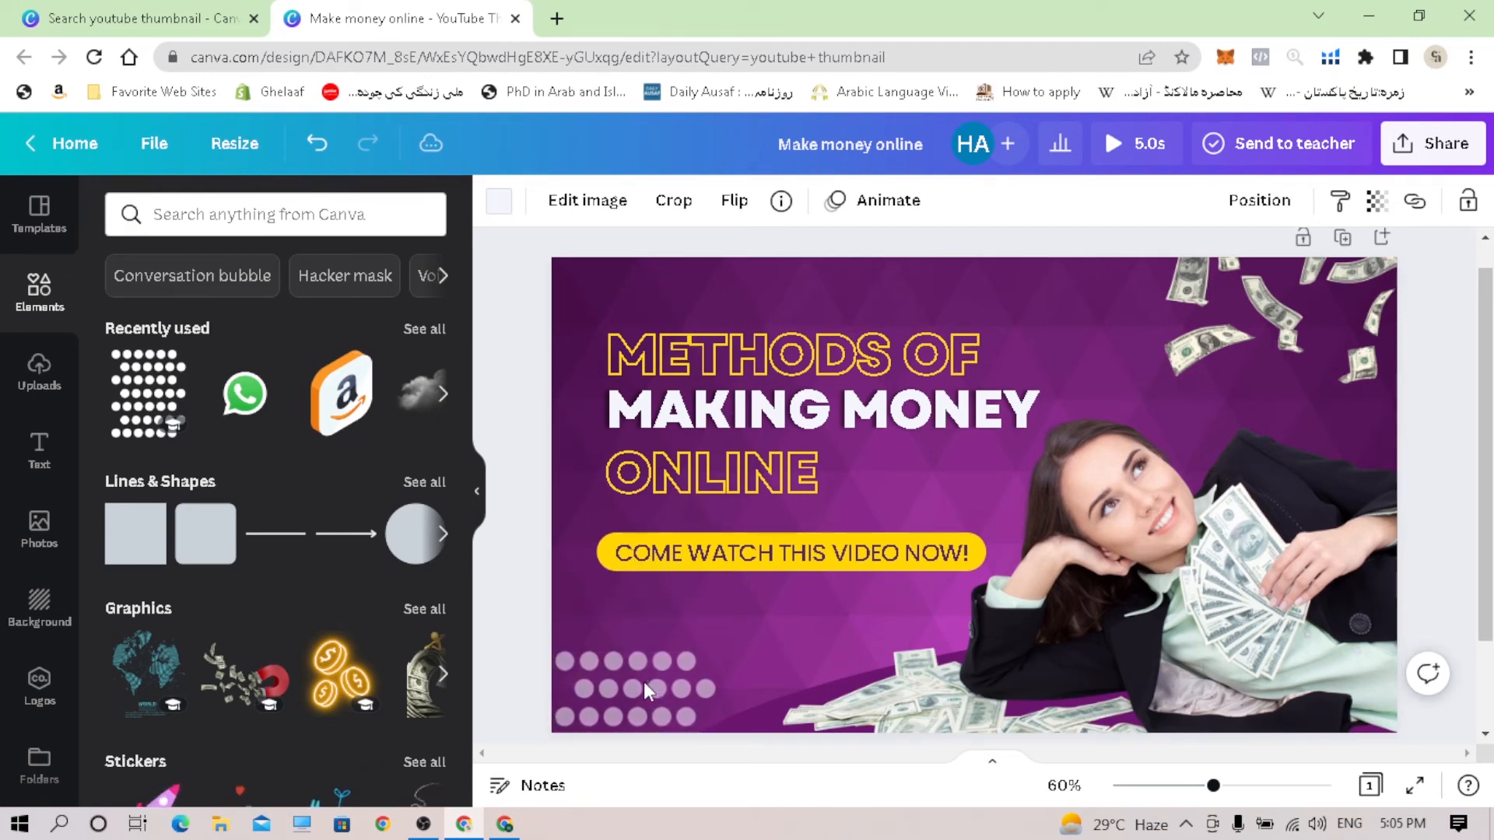
key(Right)
key(Right)
key(Right)
key(Right)
key(Right)
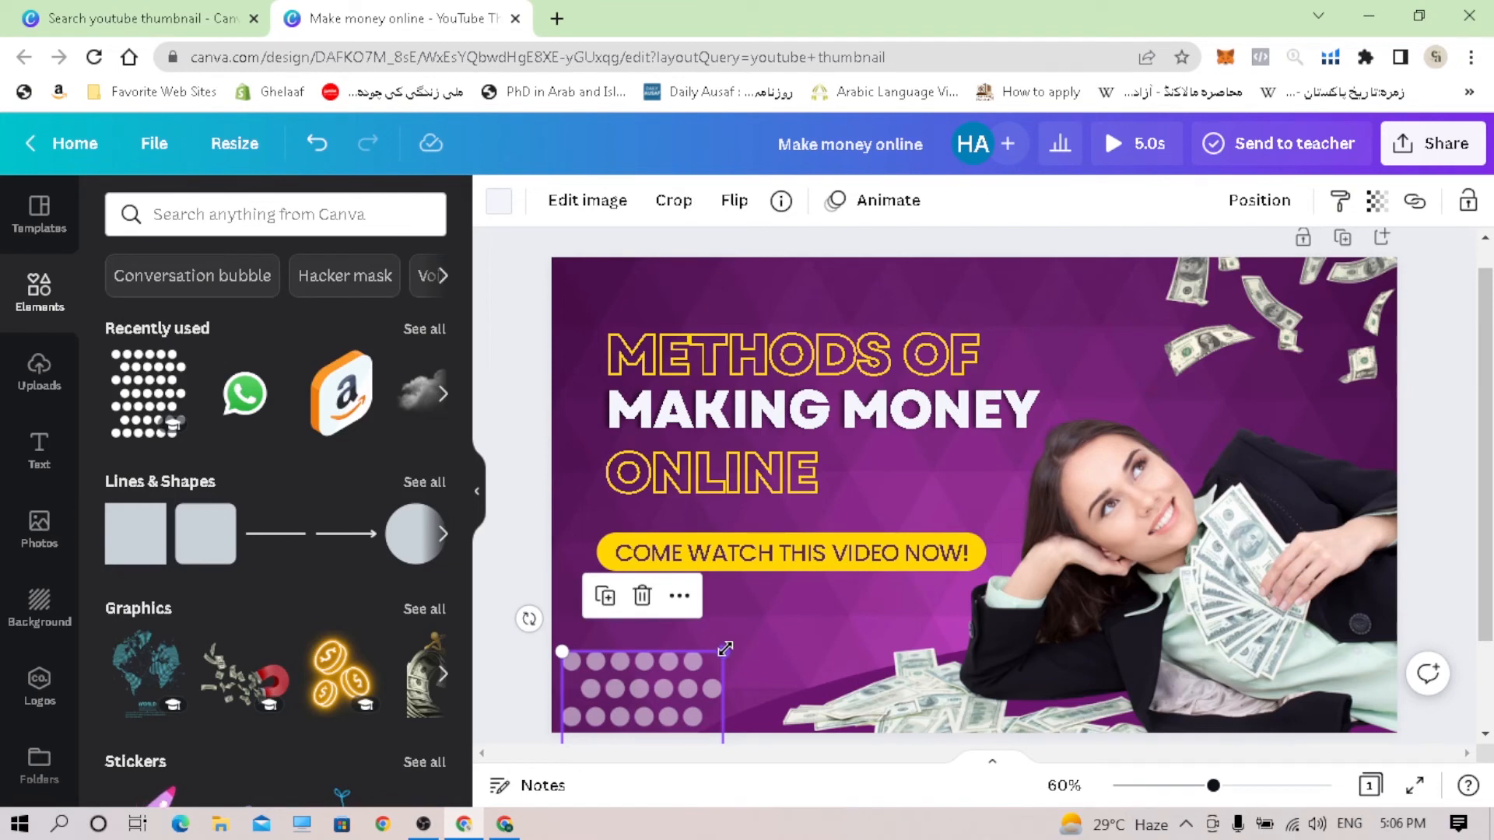
drag(725, 648, 692, 685)
click(530, 576)
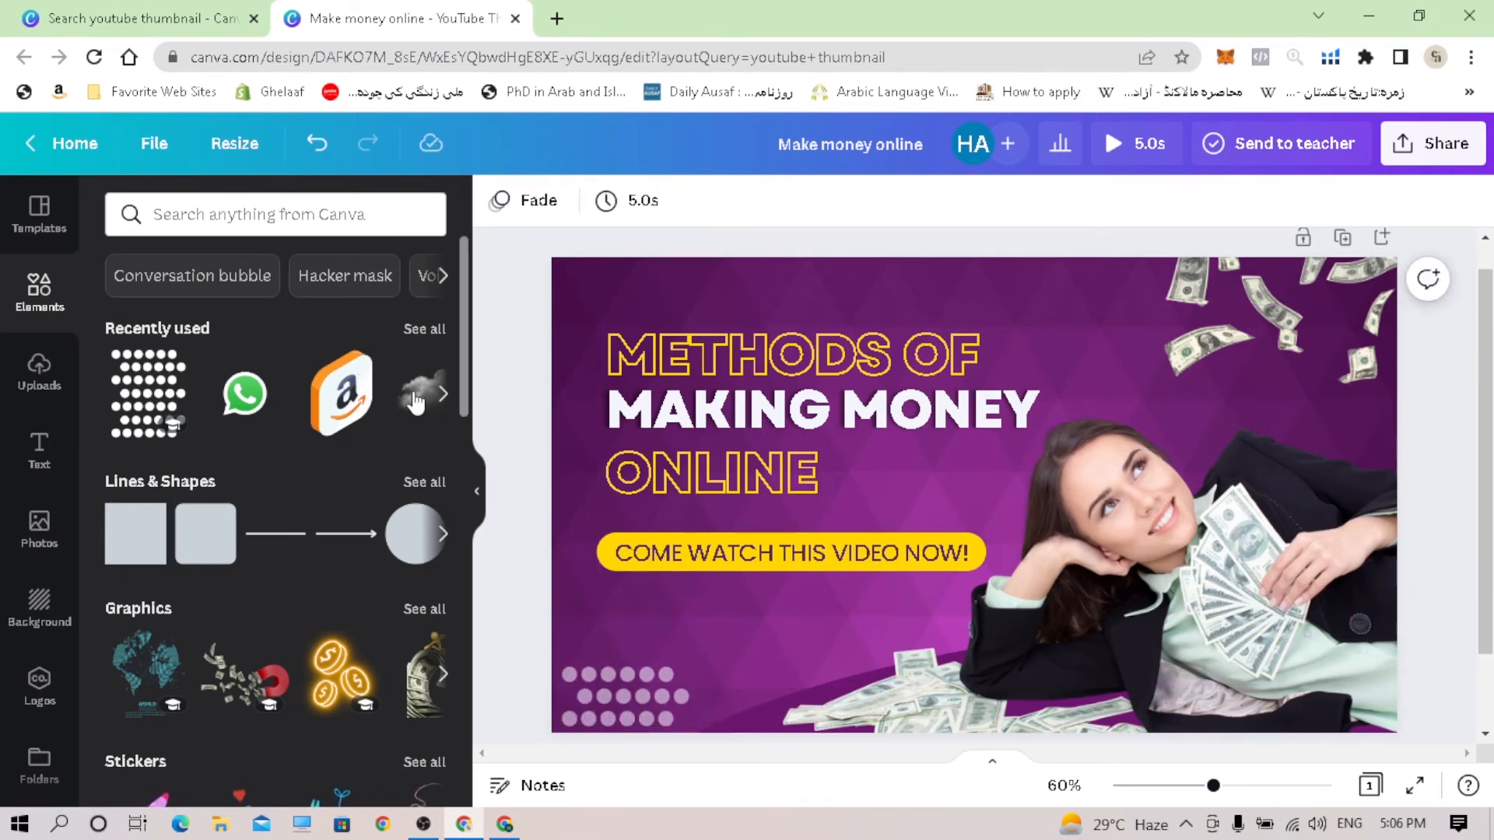
Step: Search the elements library for "cloud" and add the small wispy white cloud graphic to the thumbnail
click(253, 203)
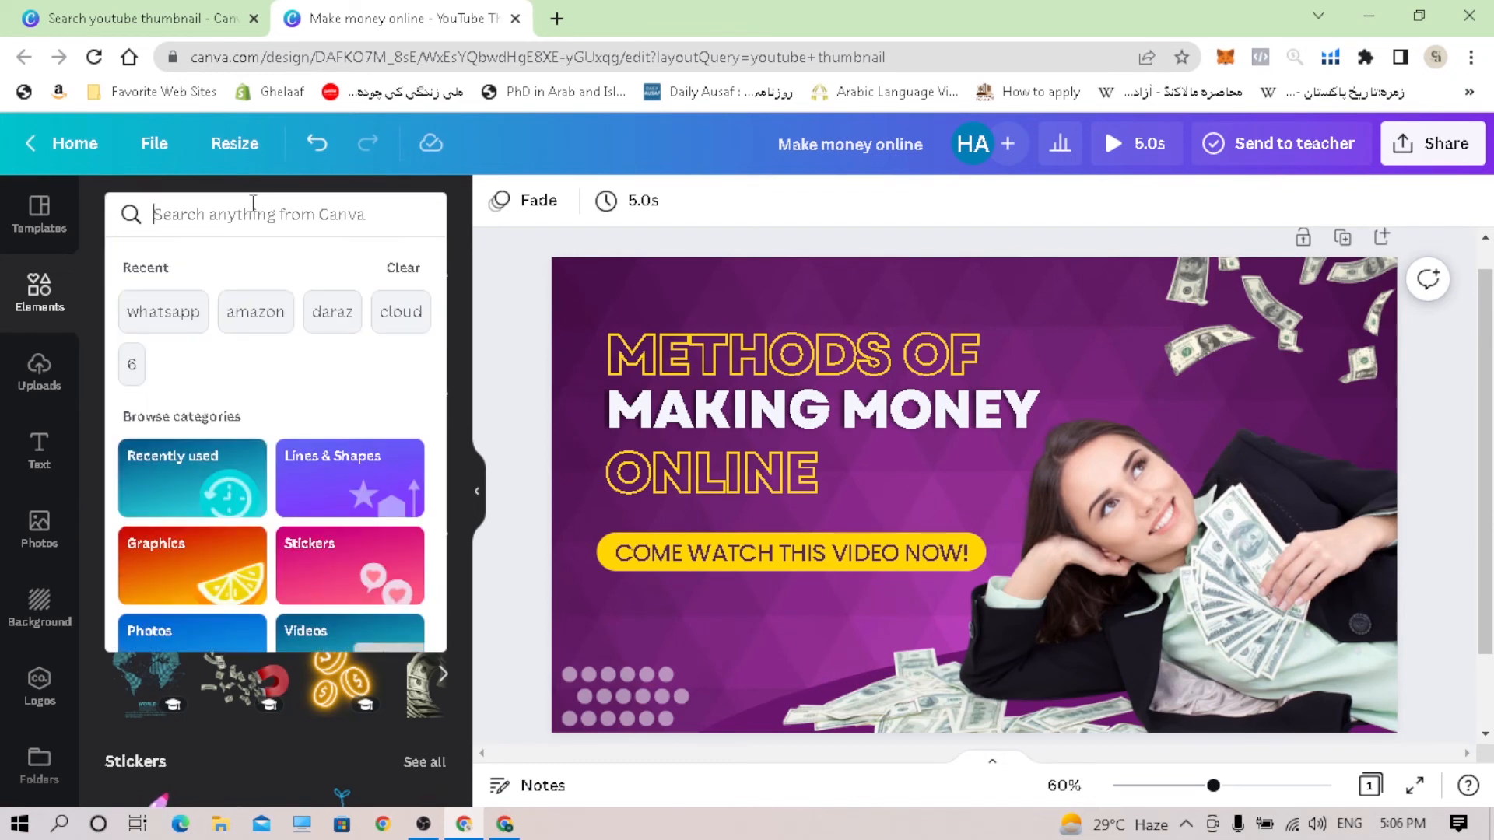
text(c)
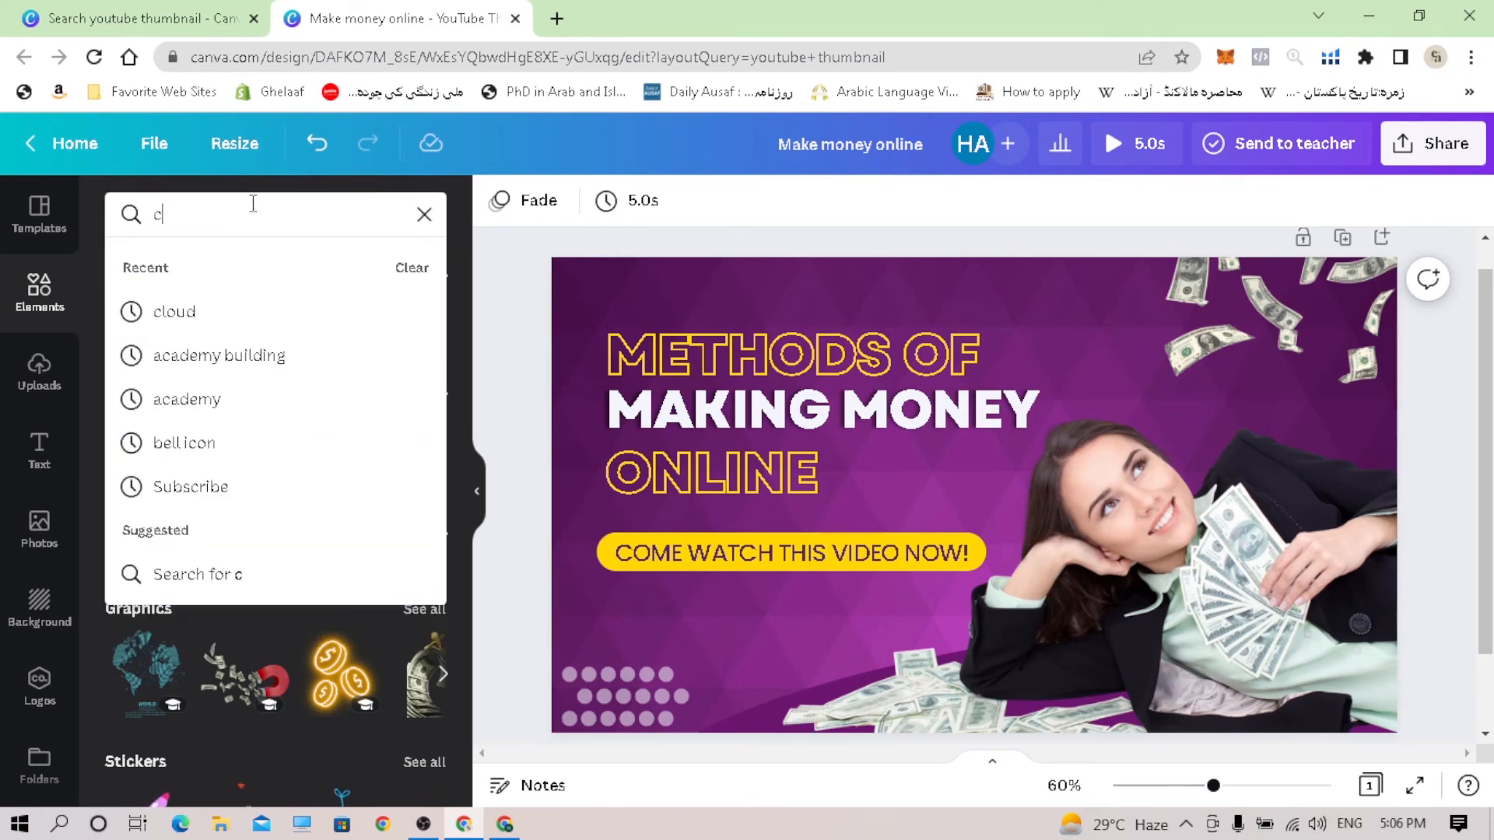
text(loud)
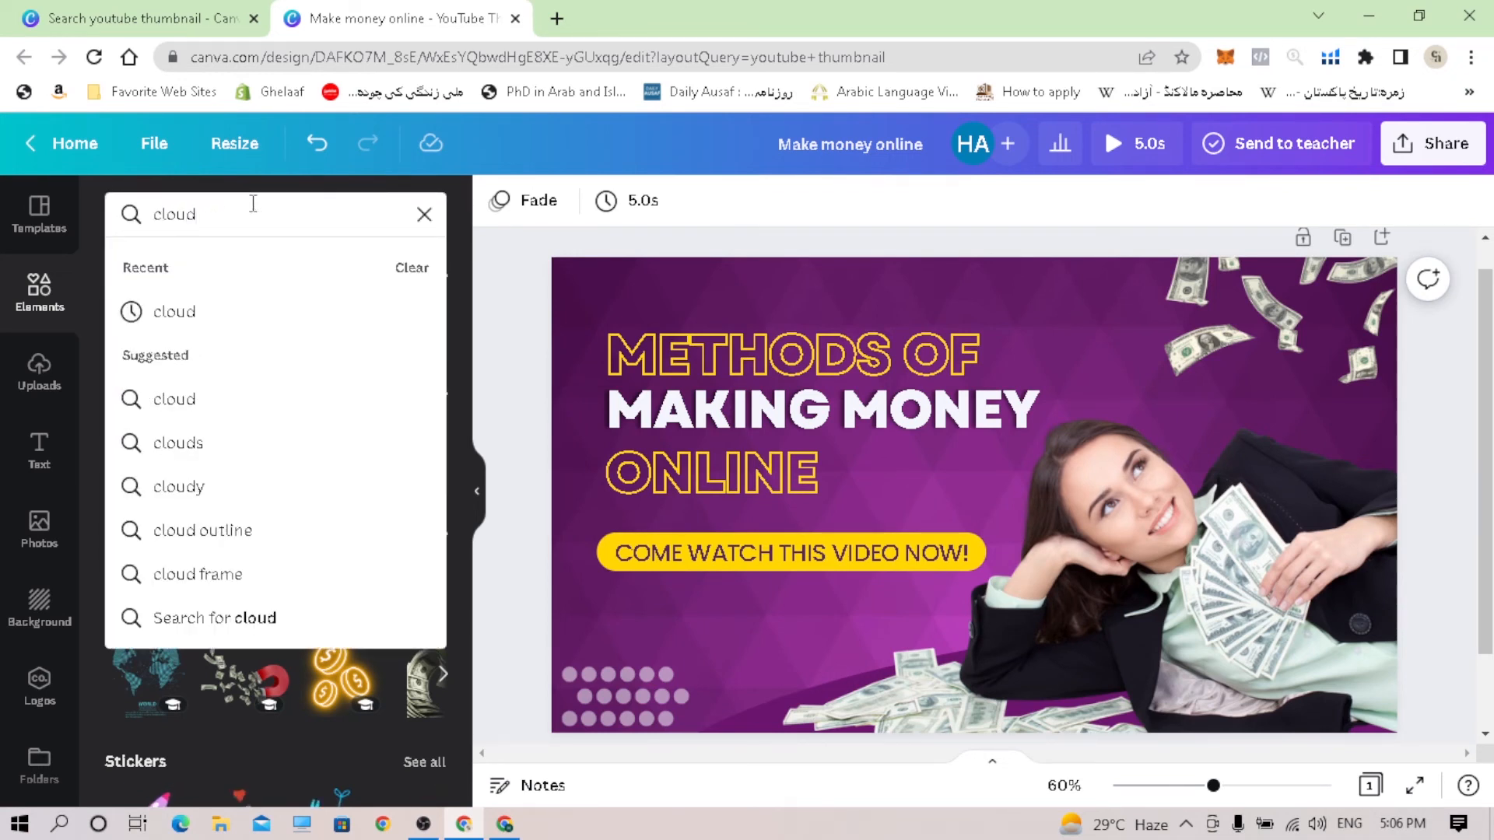
click(180, 319)
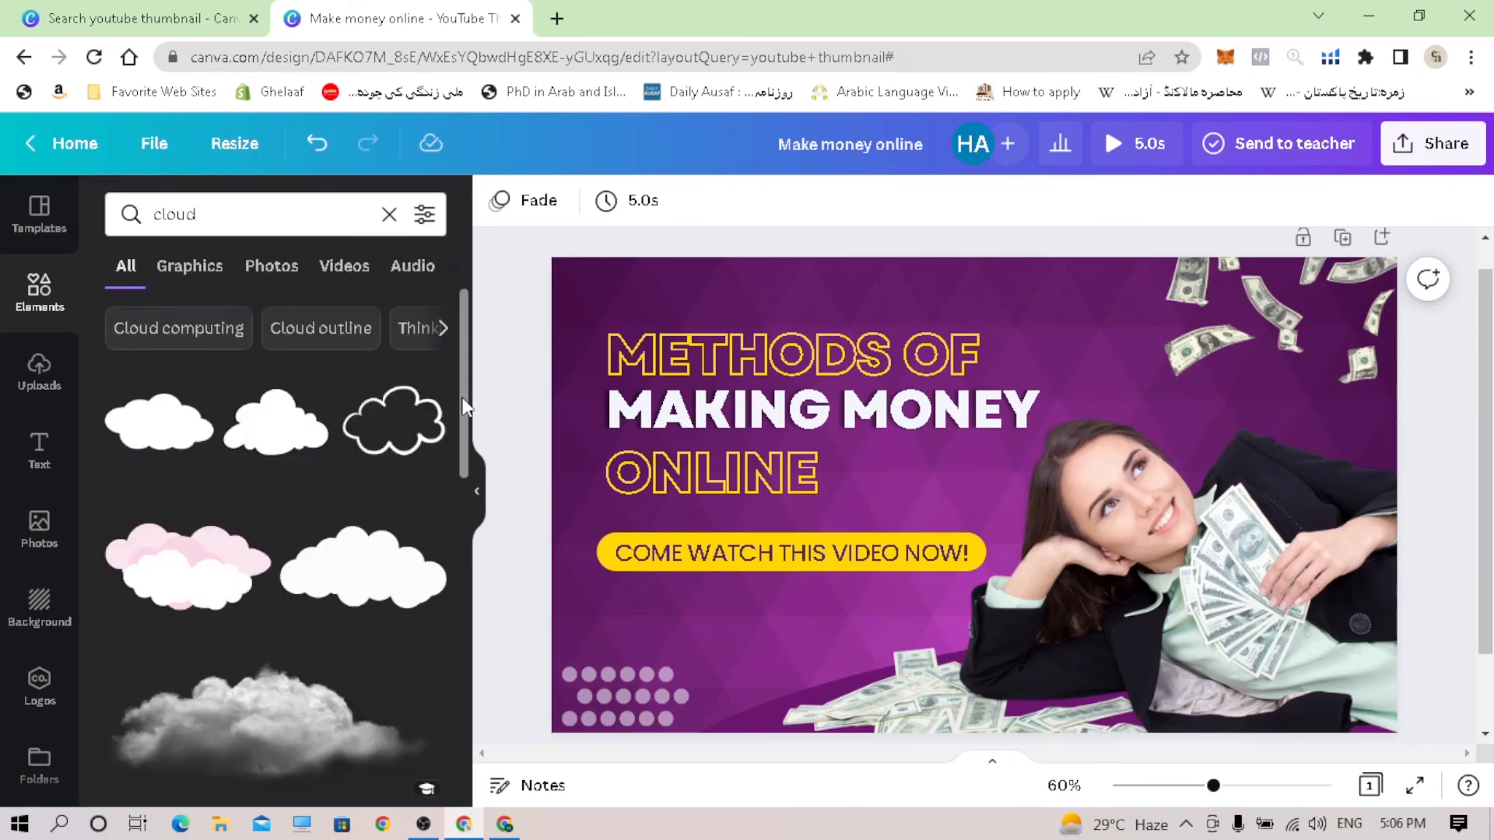
drag(463, 406, 455, 568)
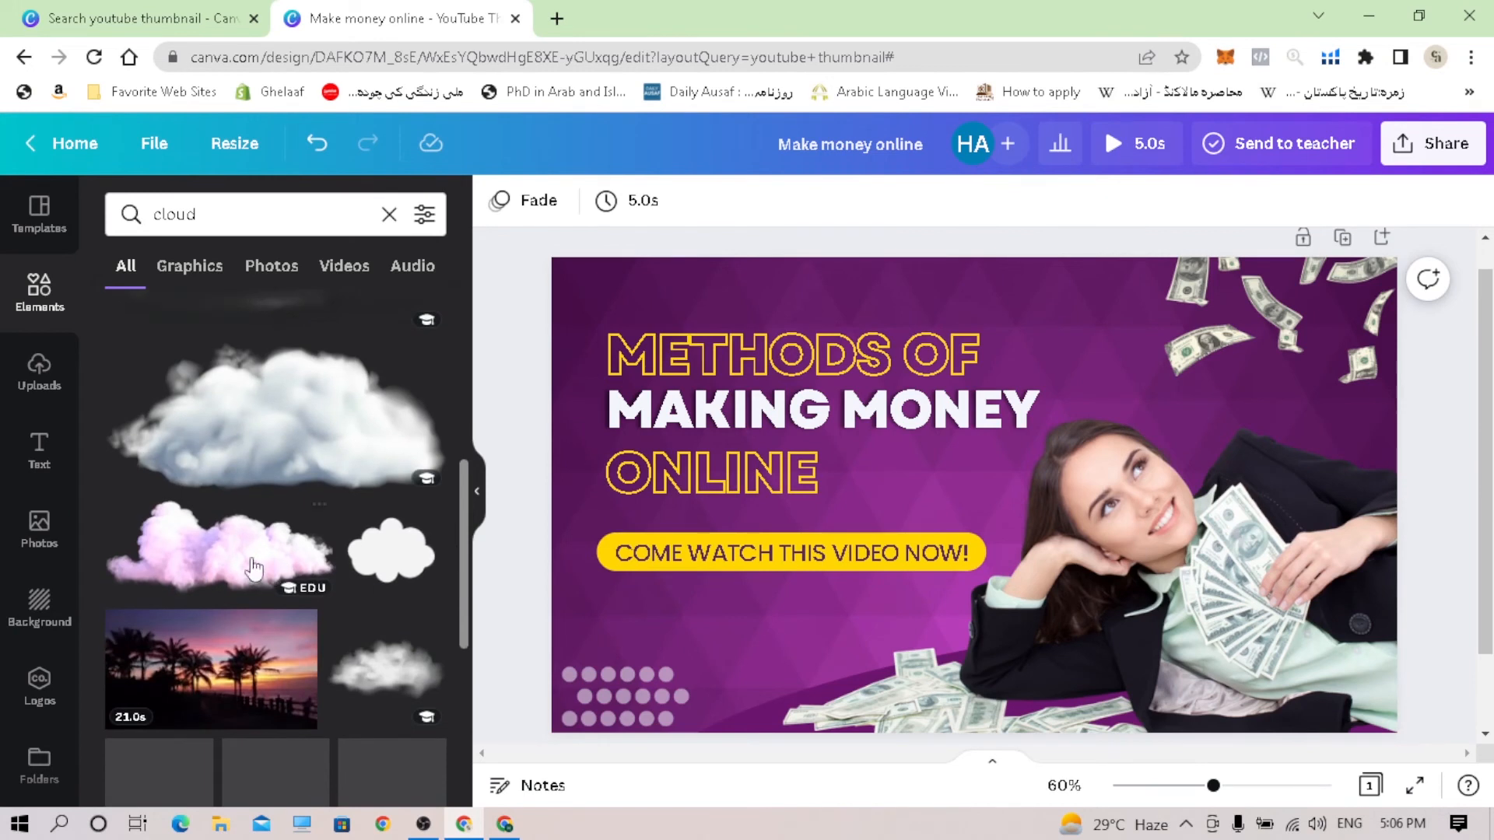
click(393, 669)
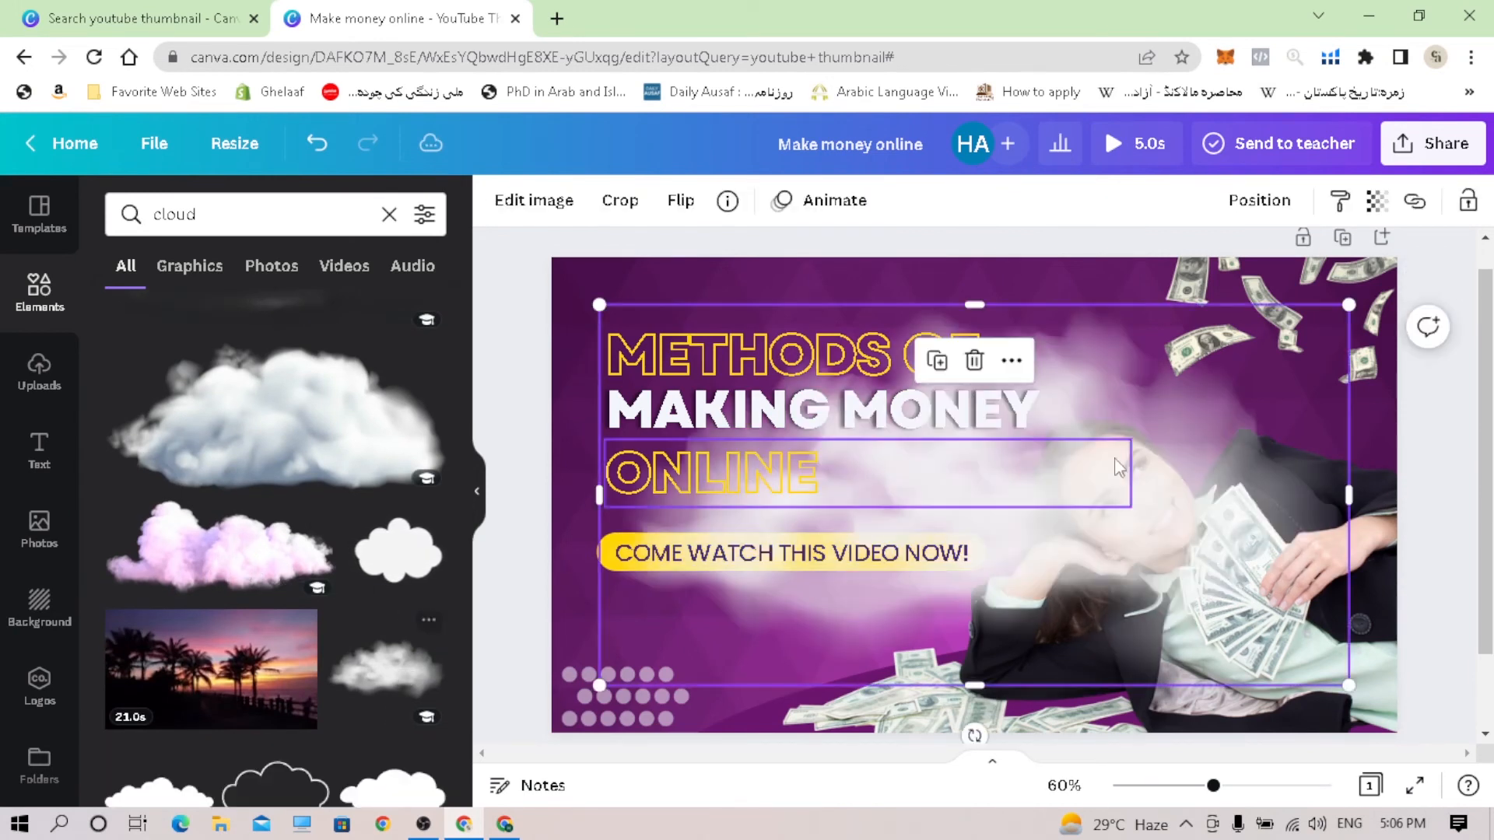
Step: Set the cloud's transparency to 33 and send it to the back, behind the text and the woman
click(1376, 202)
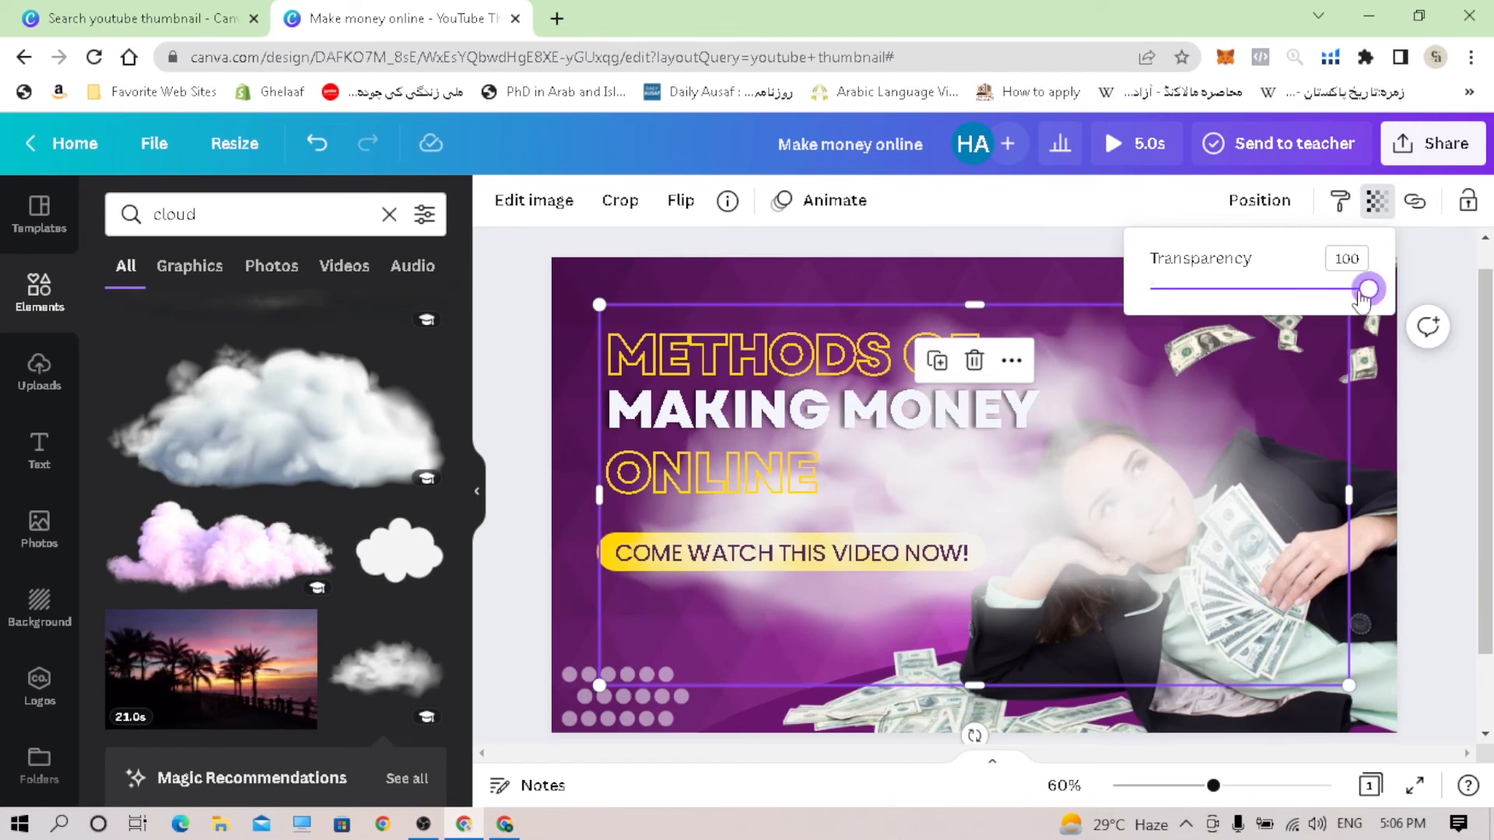
drag(1368, 288, 1224, 303)
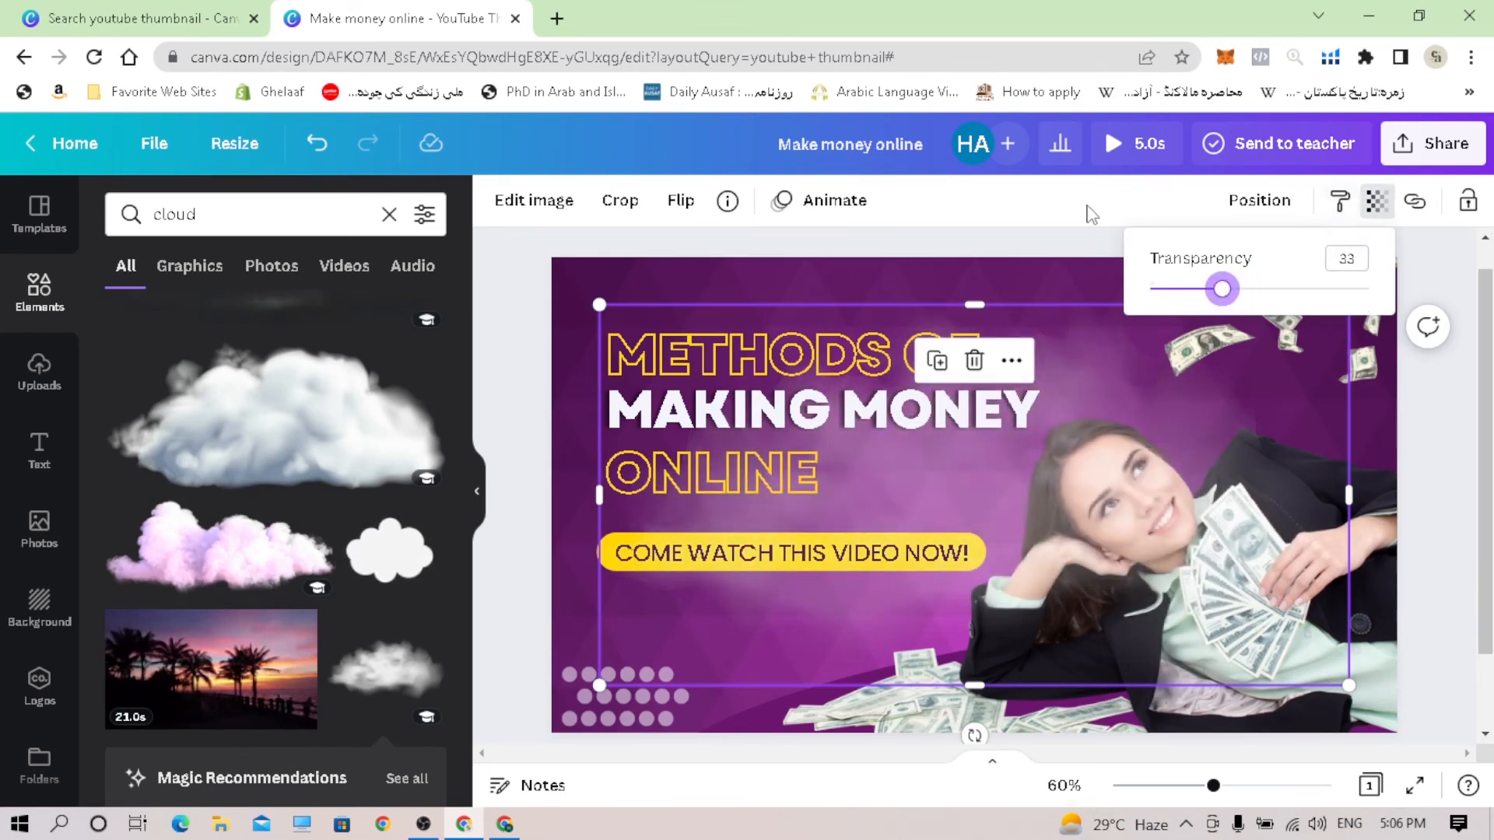
click(1128, 208)
click(1261, 202)
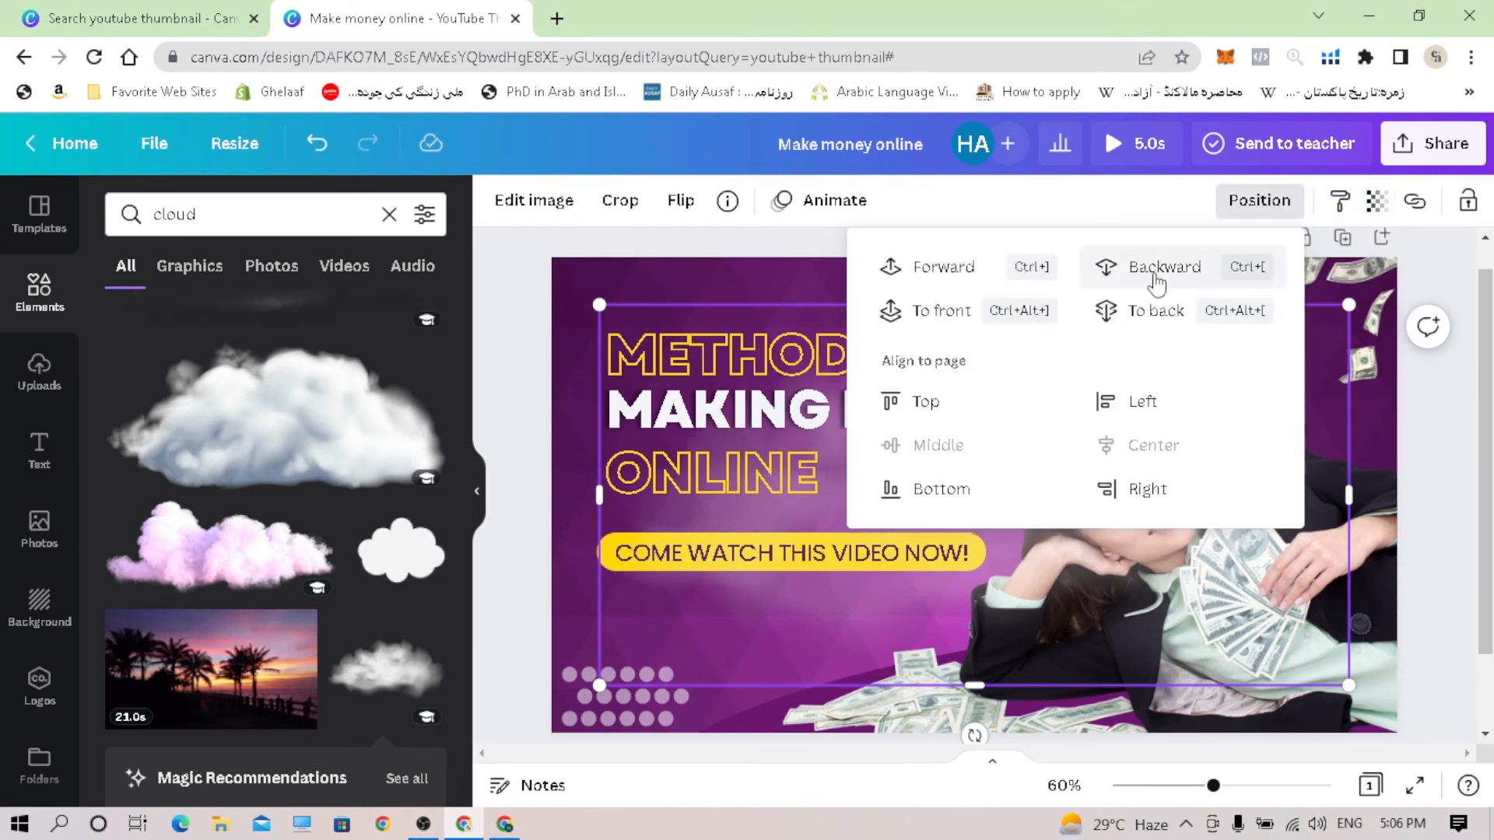
click(1144, 311)
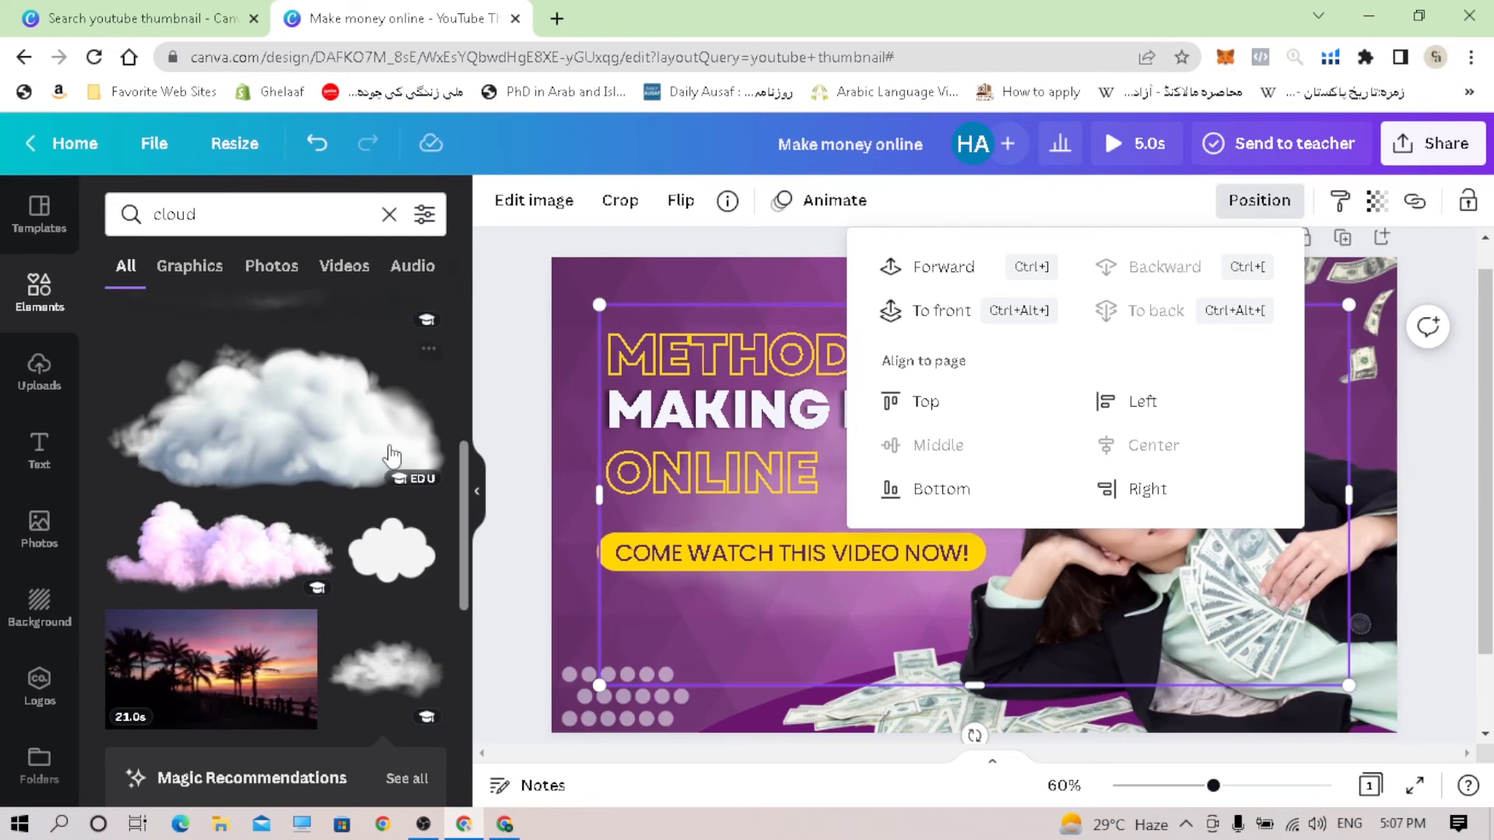
click(274, 253)
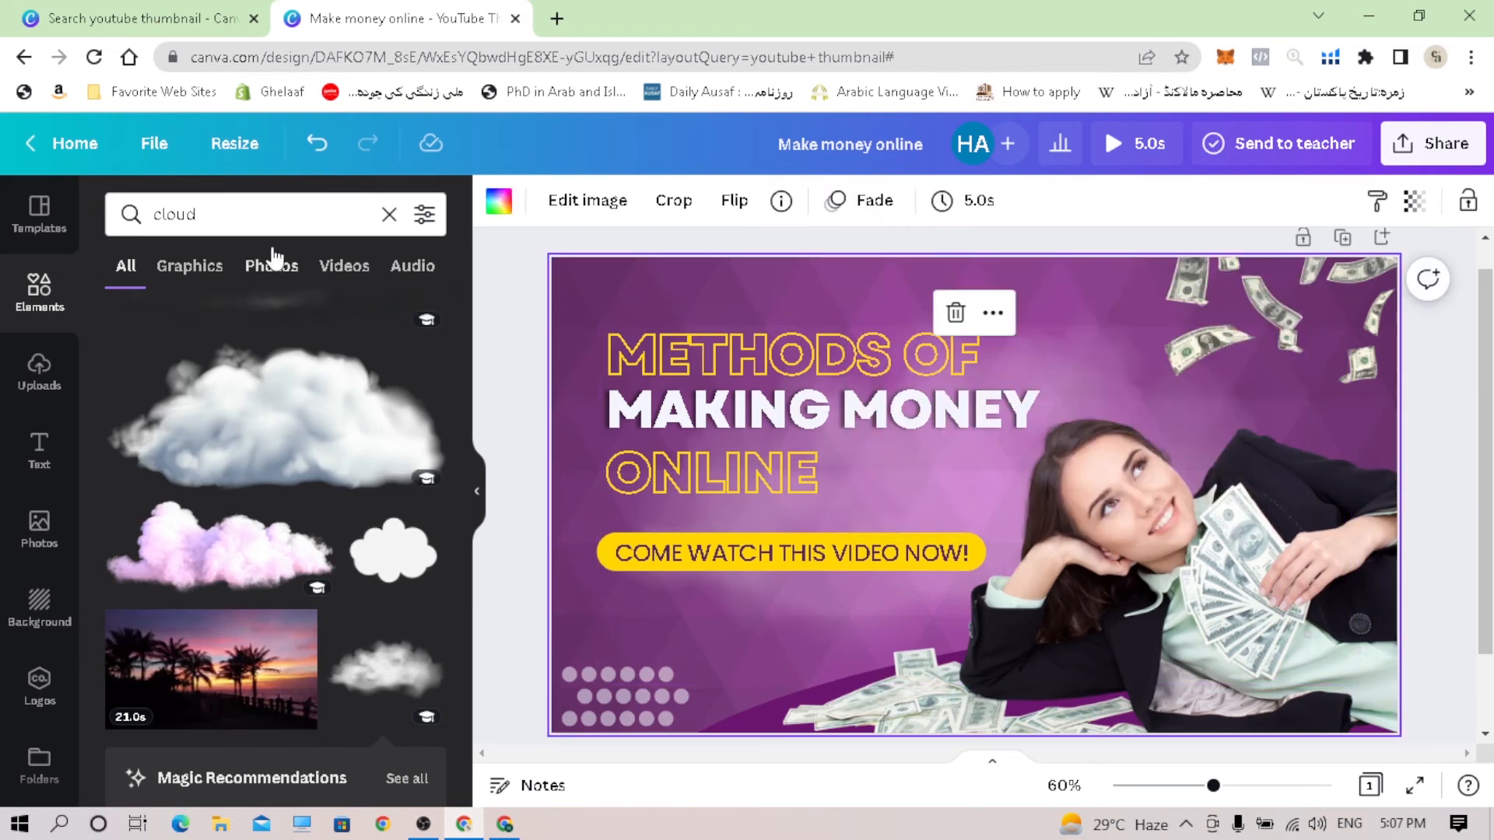
Step: Search the elements for "9", add the purple circle with a cut-out 9, and move it above the woman's head
click(389, 214)
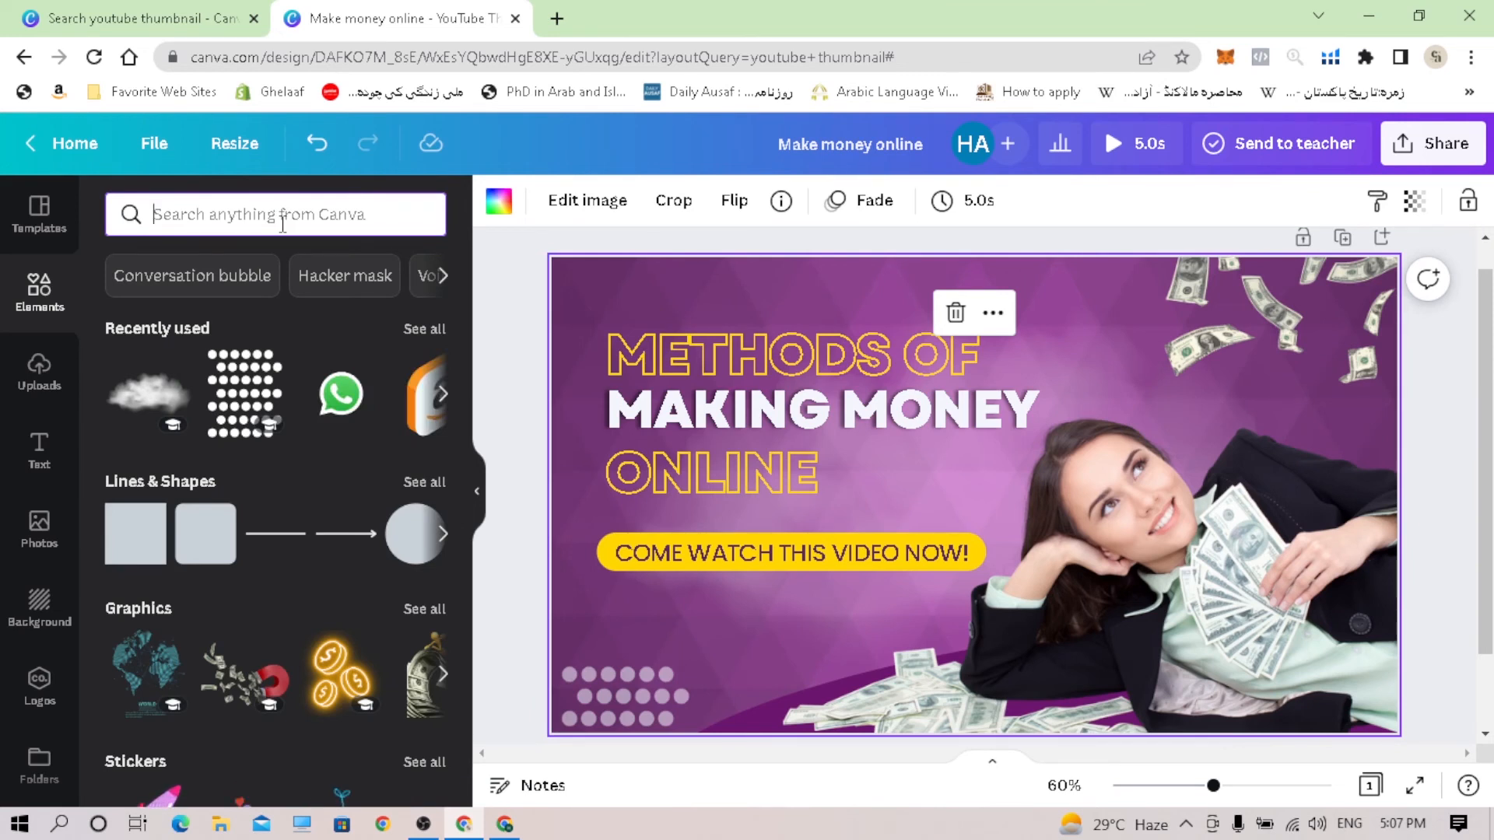
text(9)
key(Return)
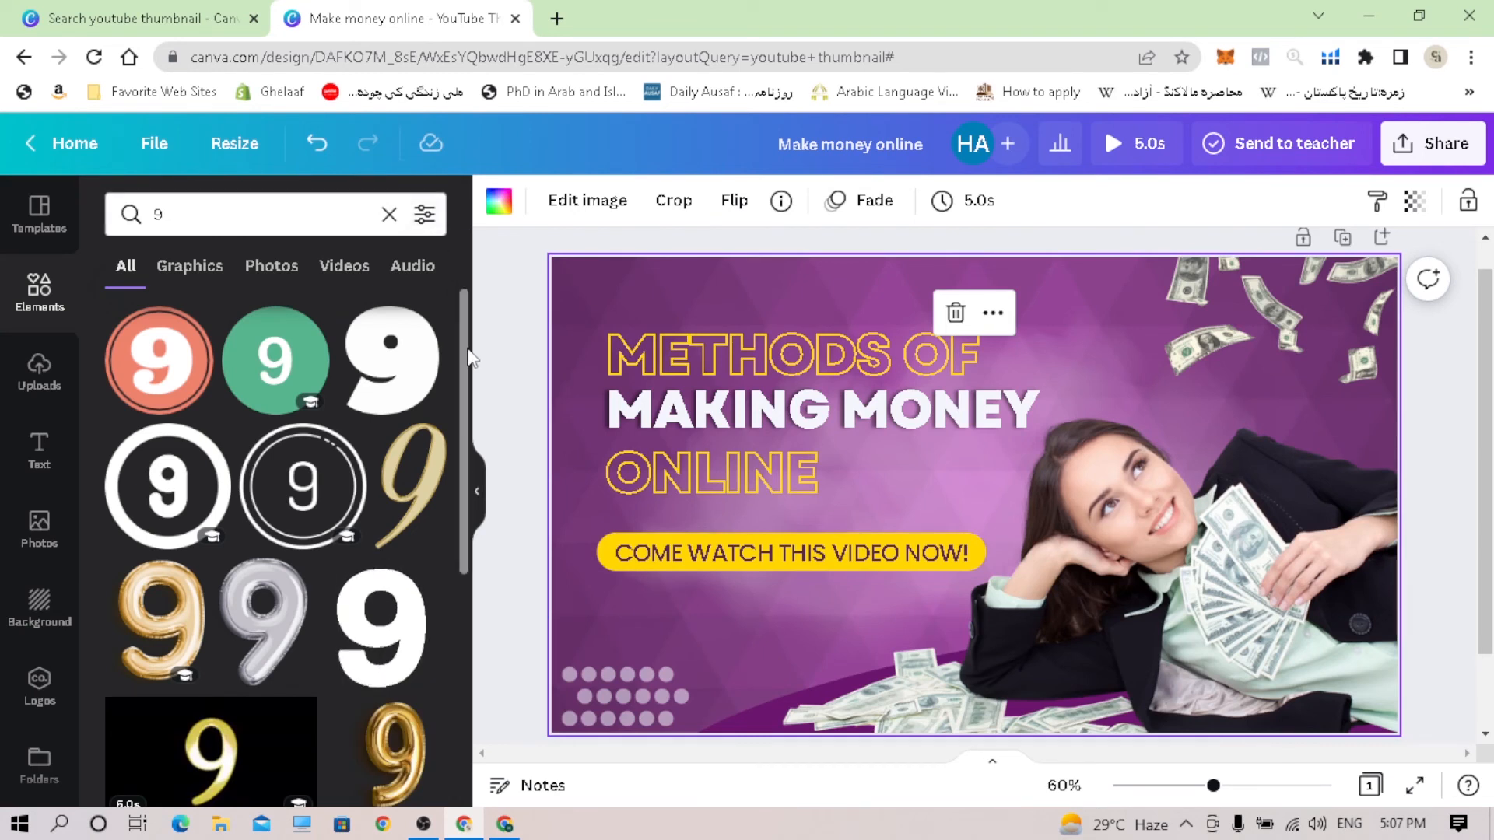
scroll(469, 465, down, 3)
scroll(469, 465, down, 4)
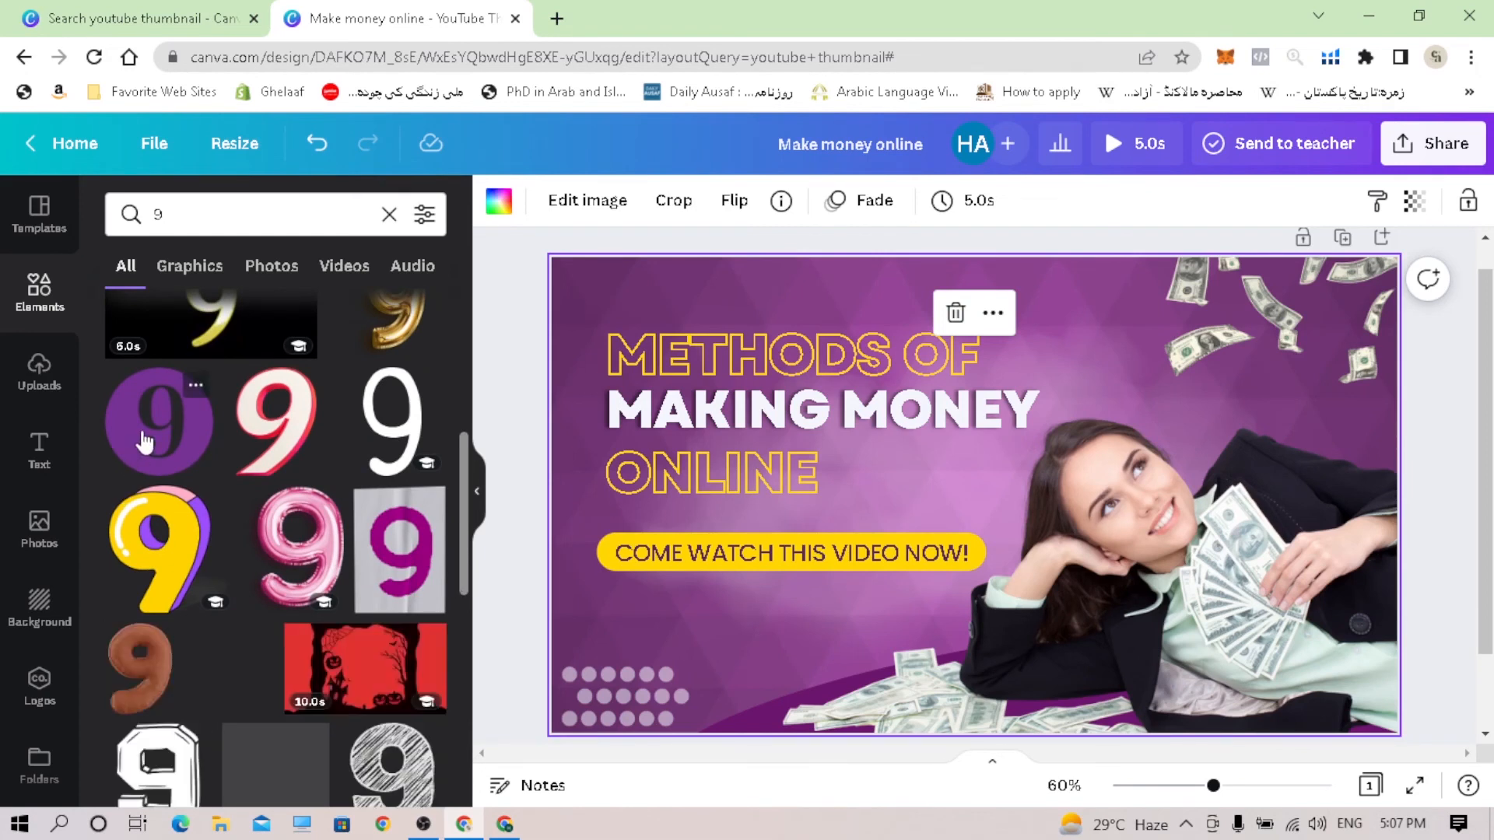
click(160, 421)
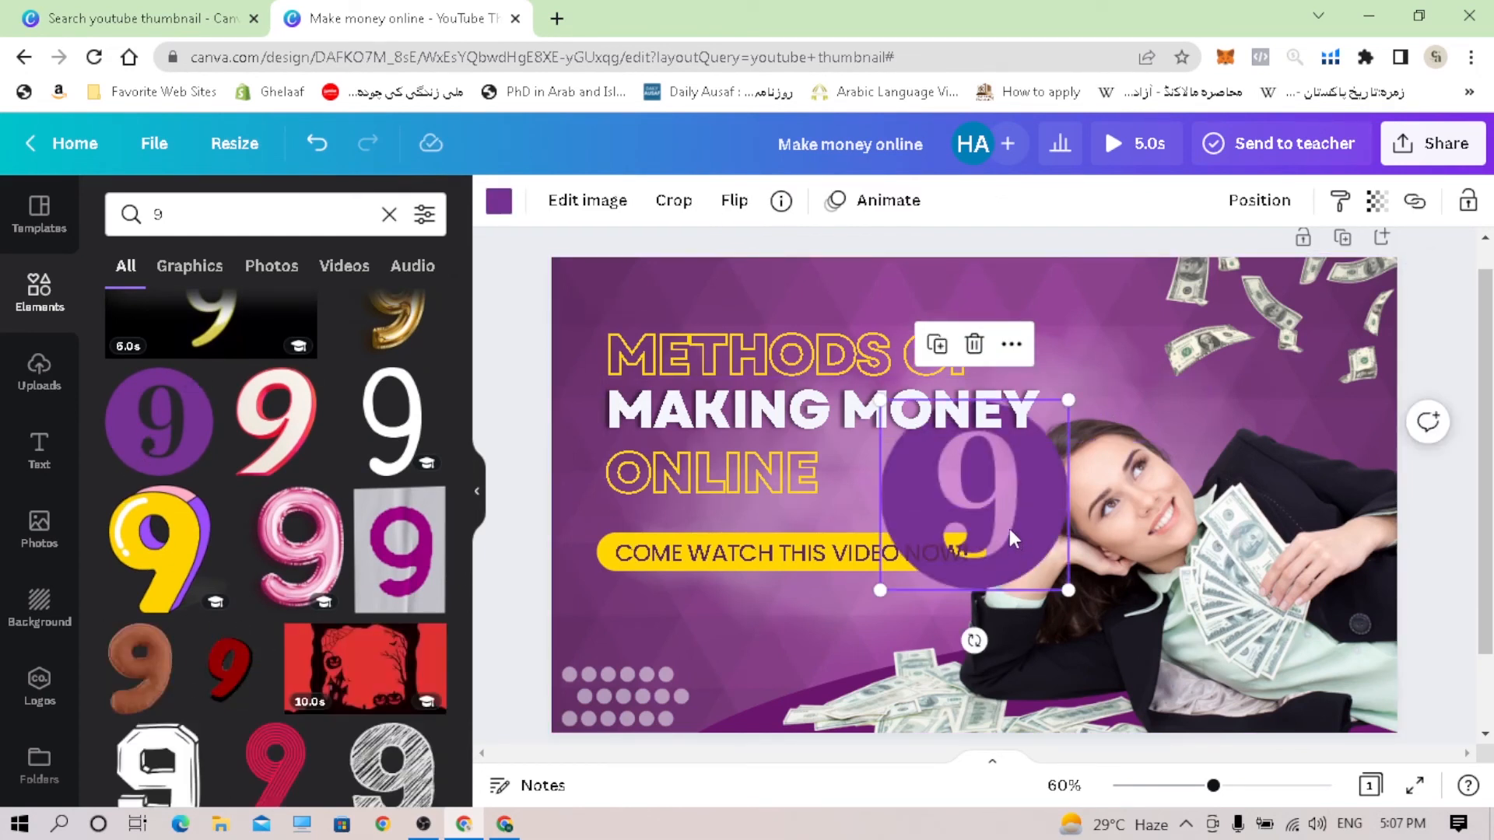
drag(1016, 530, 1133, 389)
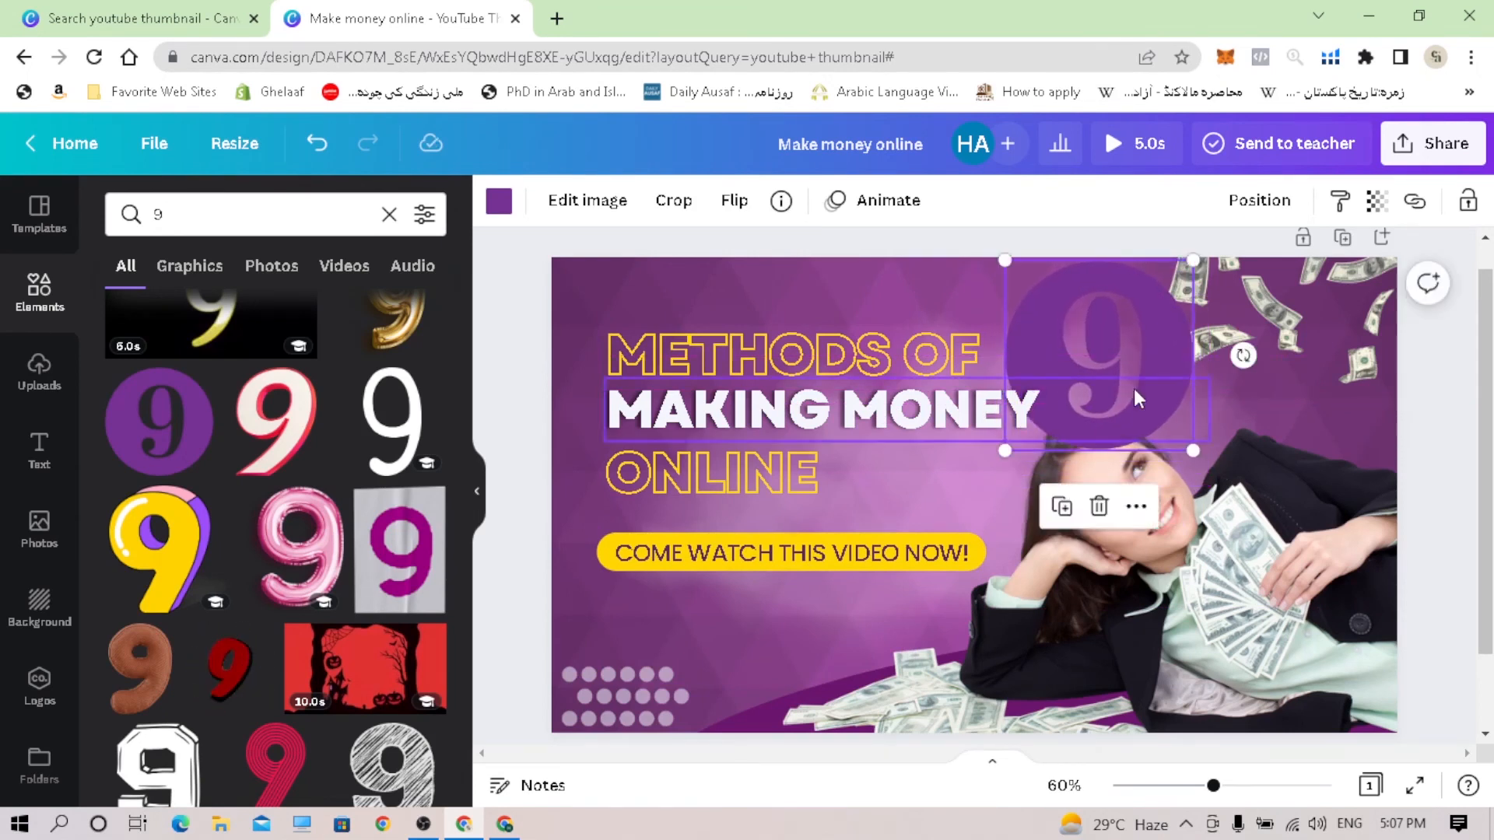
Step: Try black and blue on the circled 9, and settle on the yellow document color
click(499, 202)
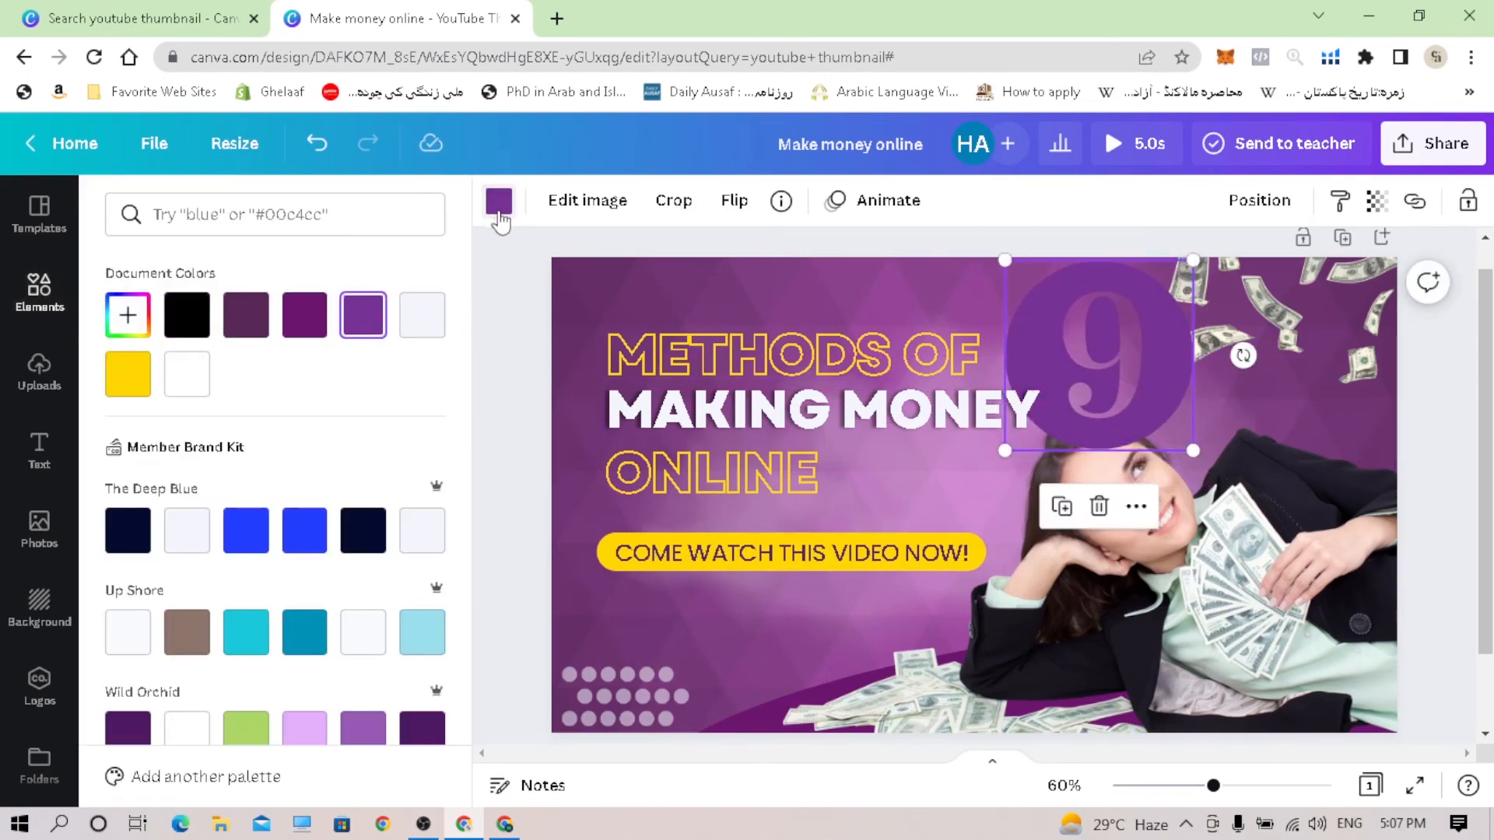
click(185, 316)
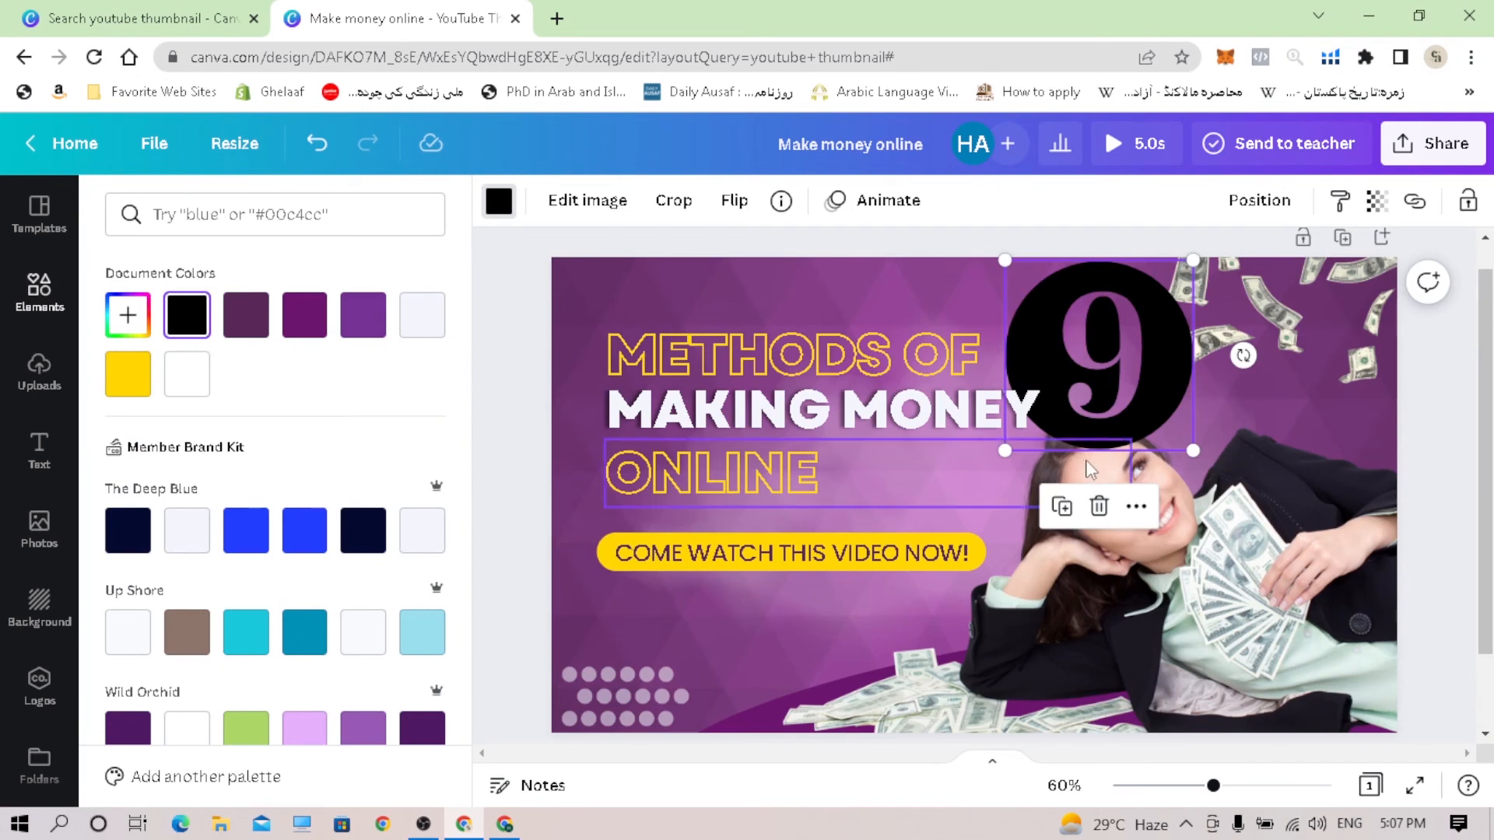
click(262, 531)
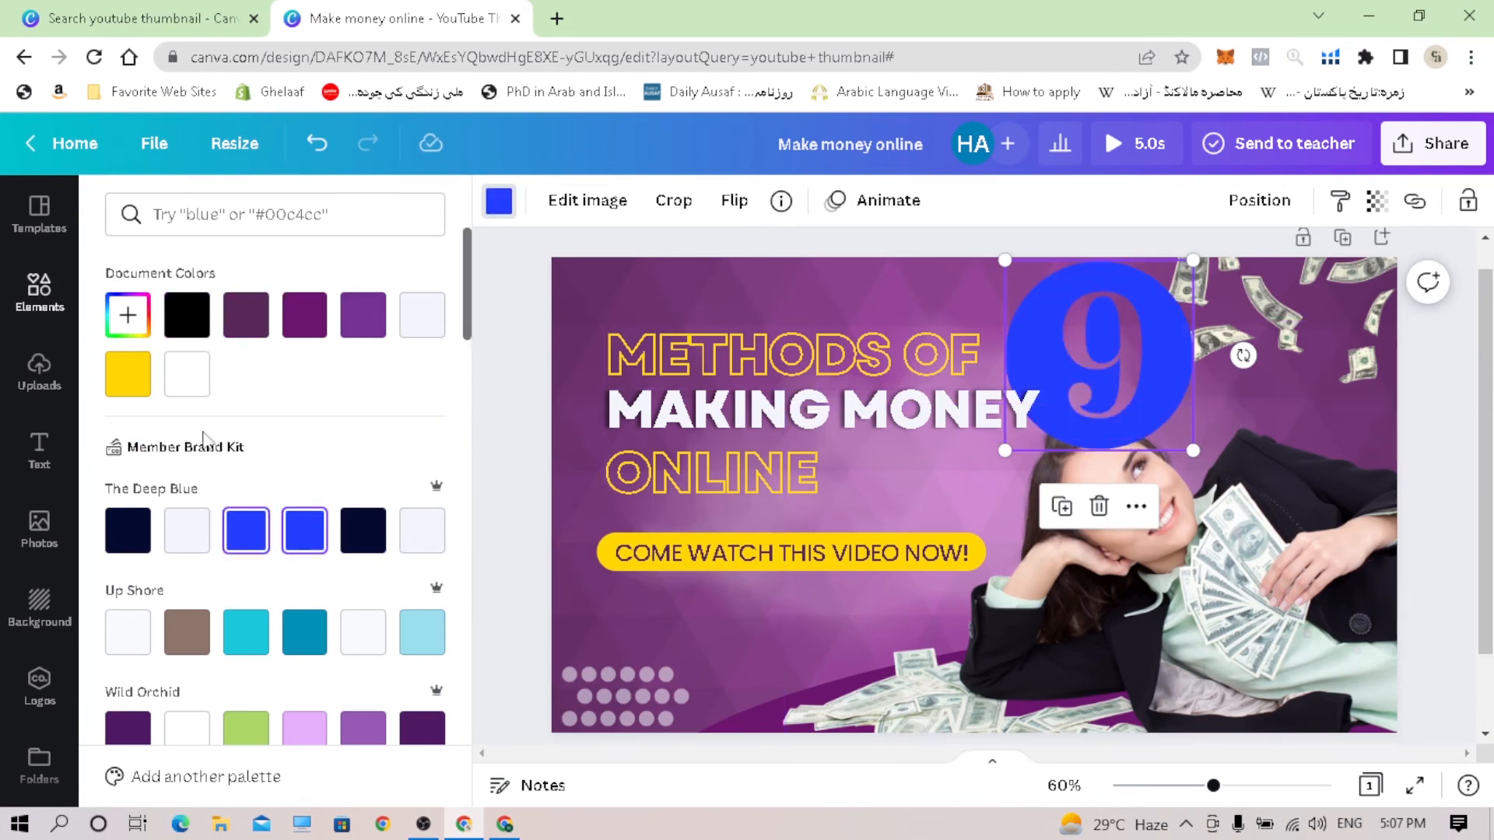
click(127, 374)
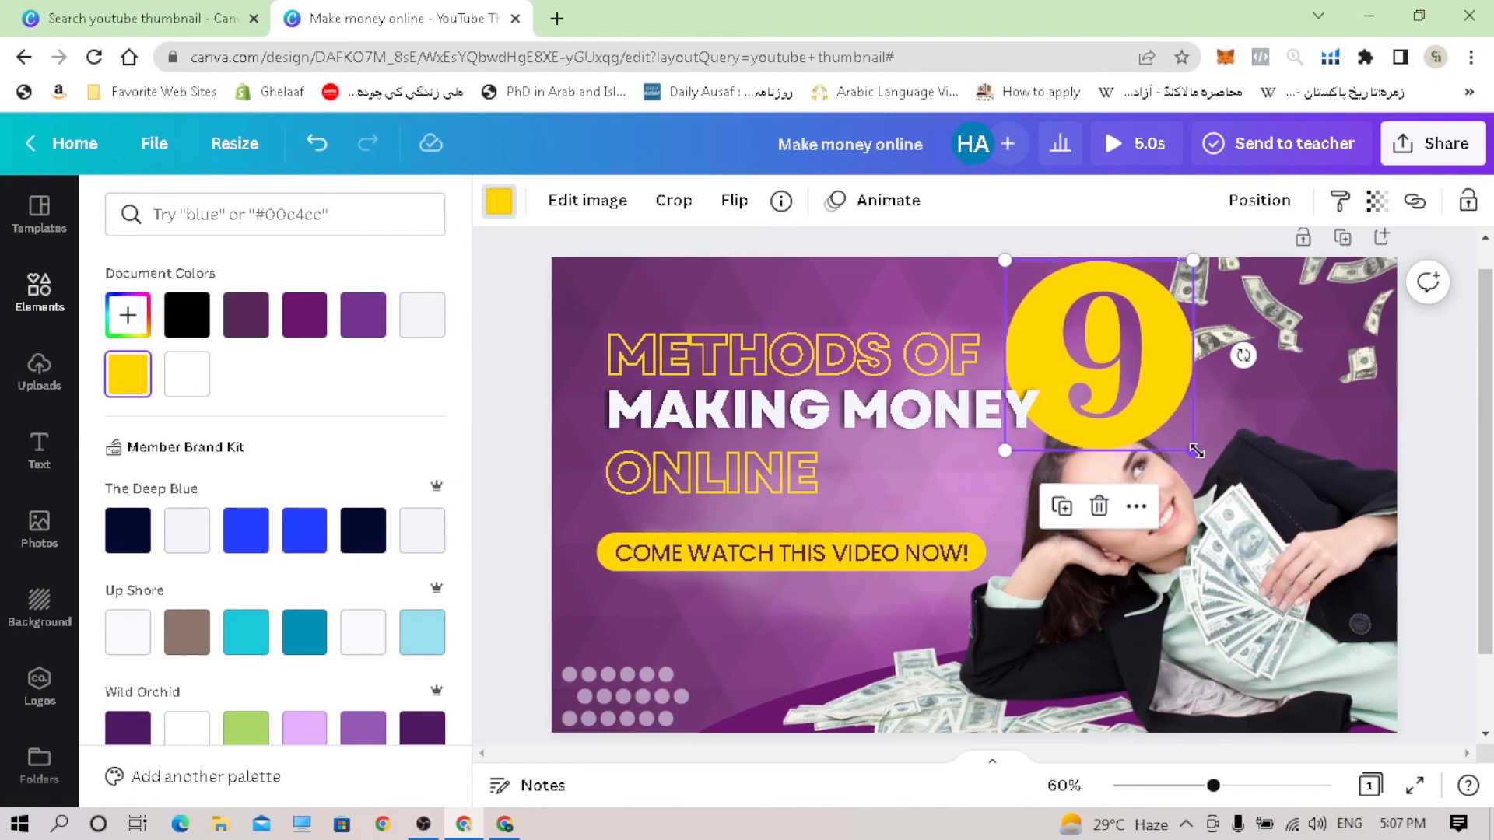
Step: Shrink the yellow circled 9 and place it beside the word "ONLINE", just above the yellow caption bar
drag(1199, 452, 1113, 366)
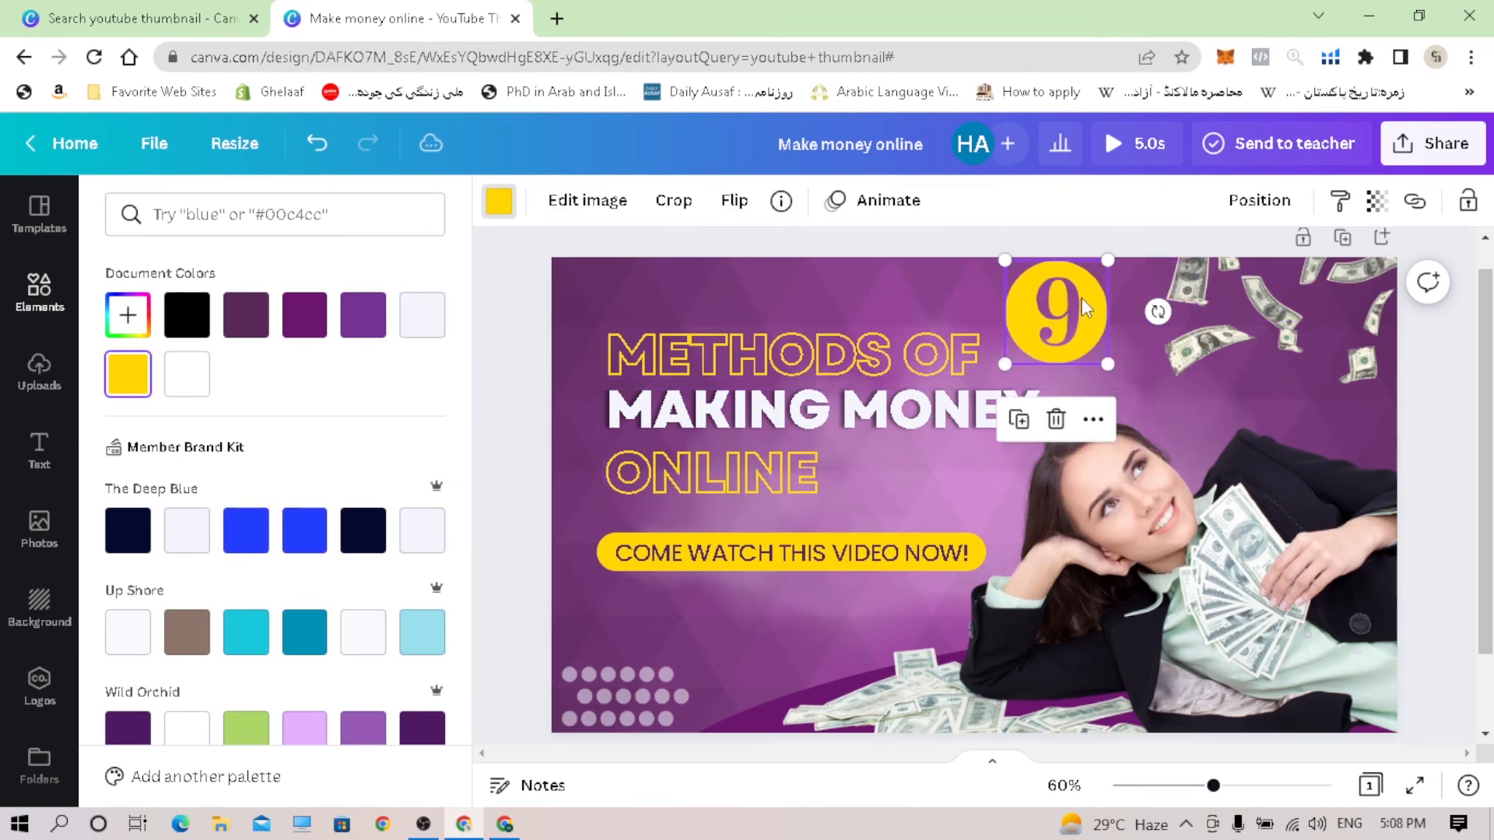
drag(1084, 309, 964, 448)
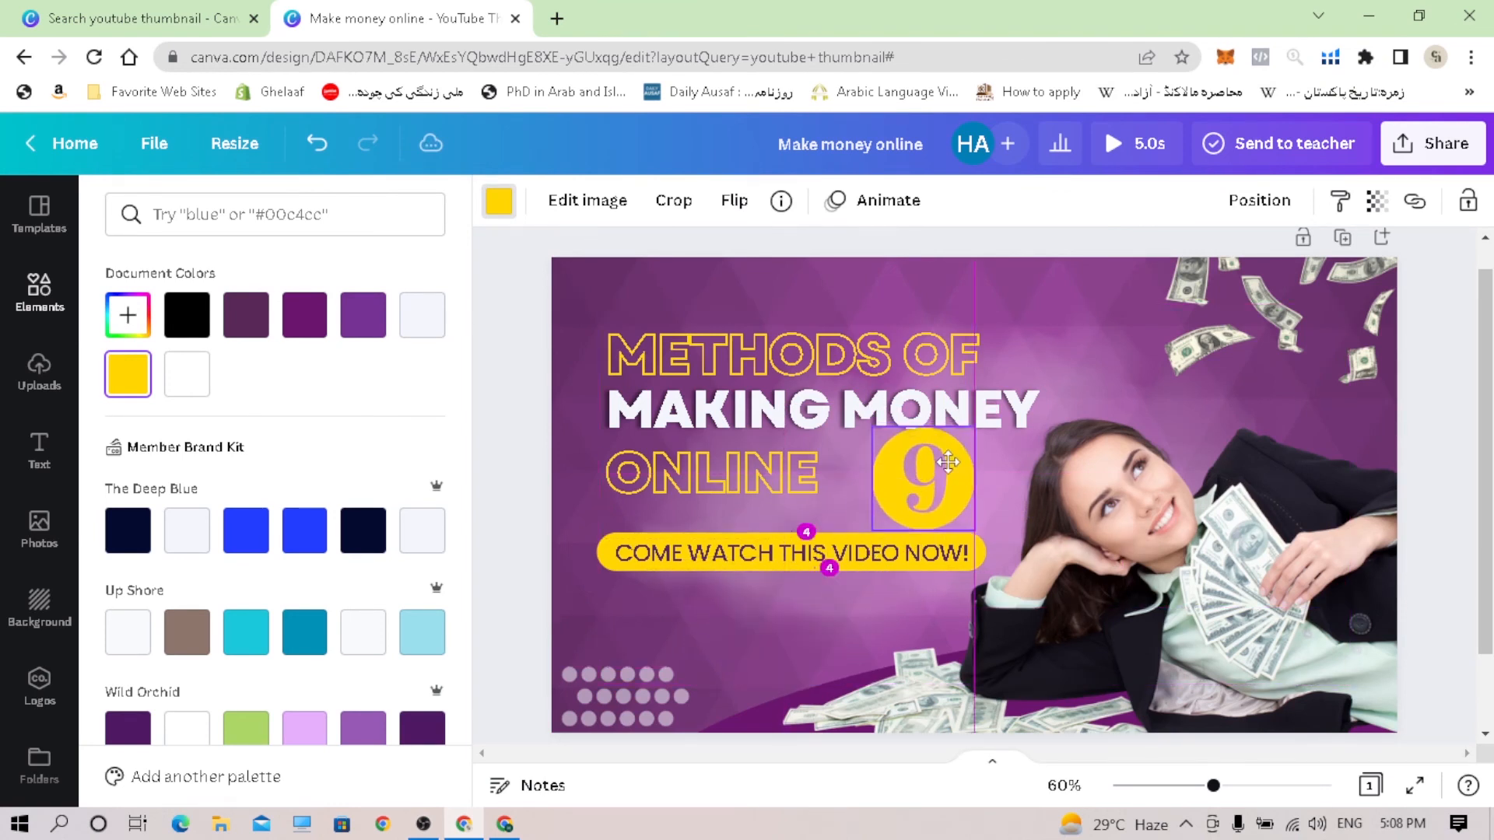
click(725, 632)
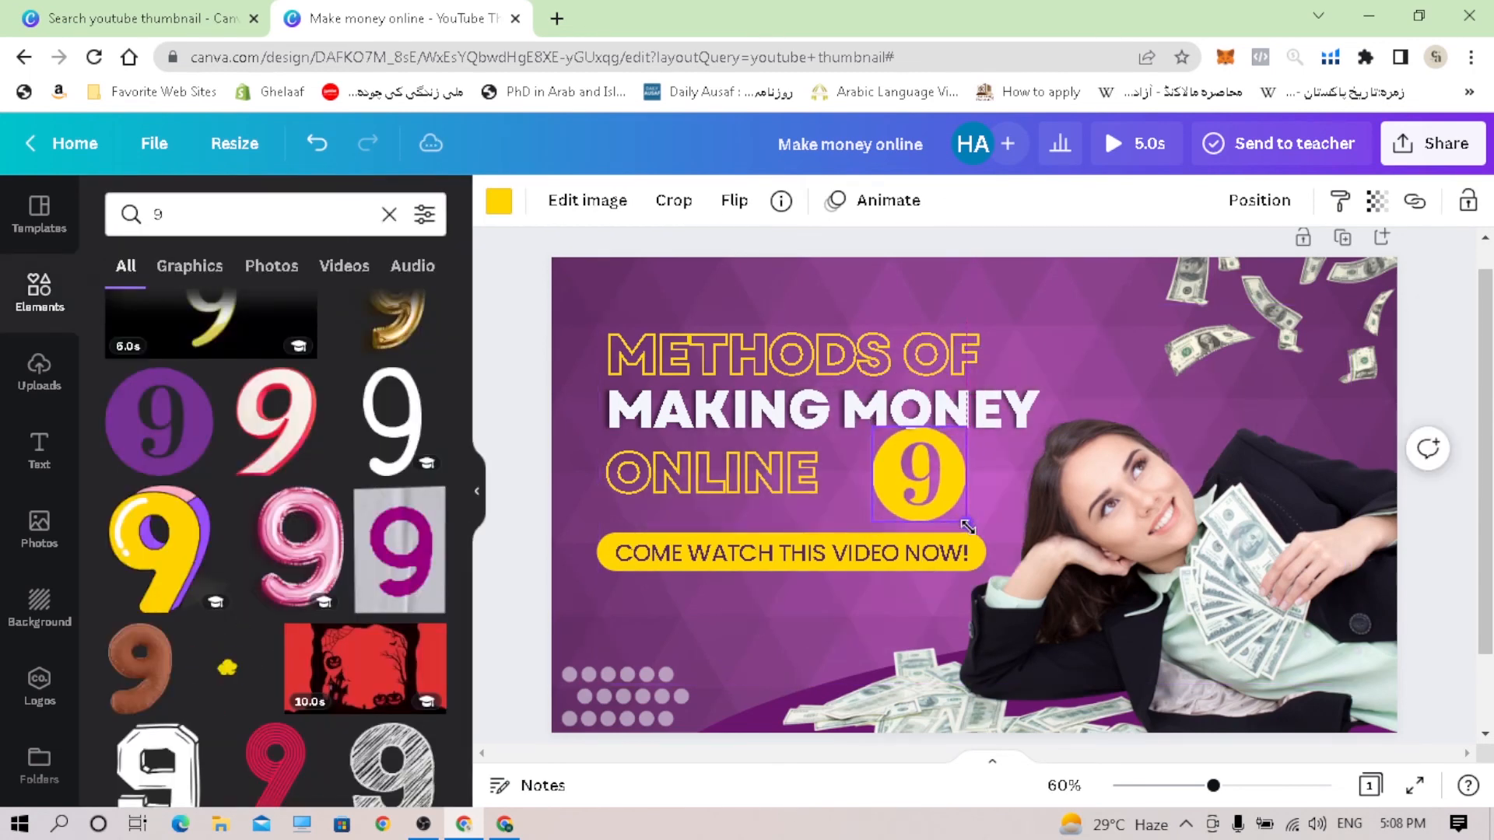
drag(975, 531, 946, 502)
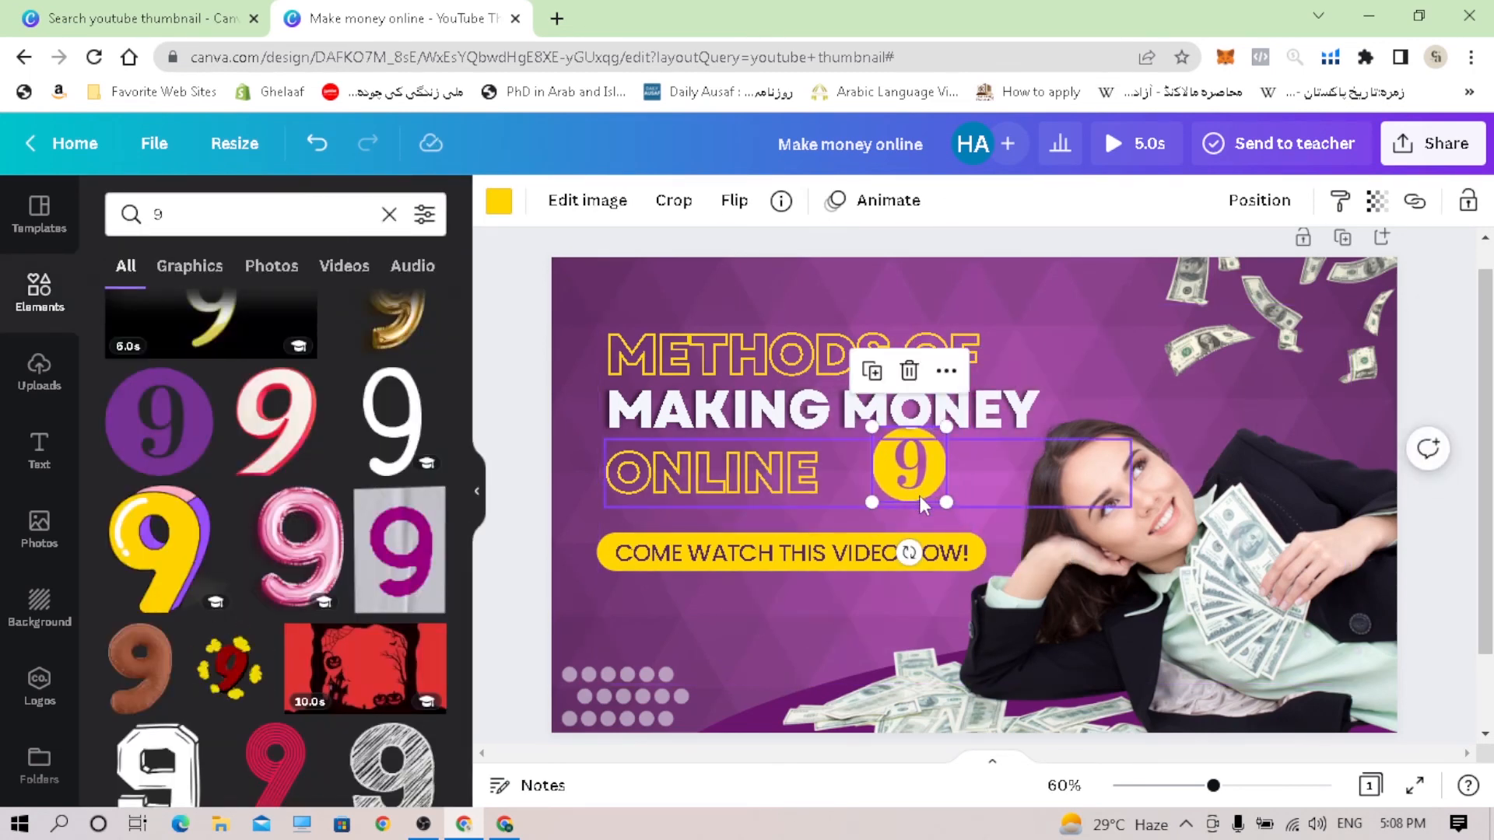
key(Escape)
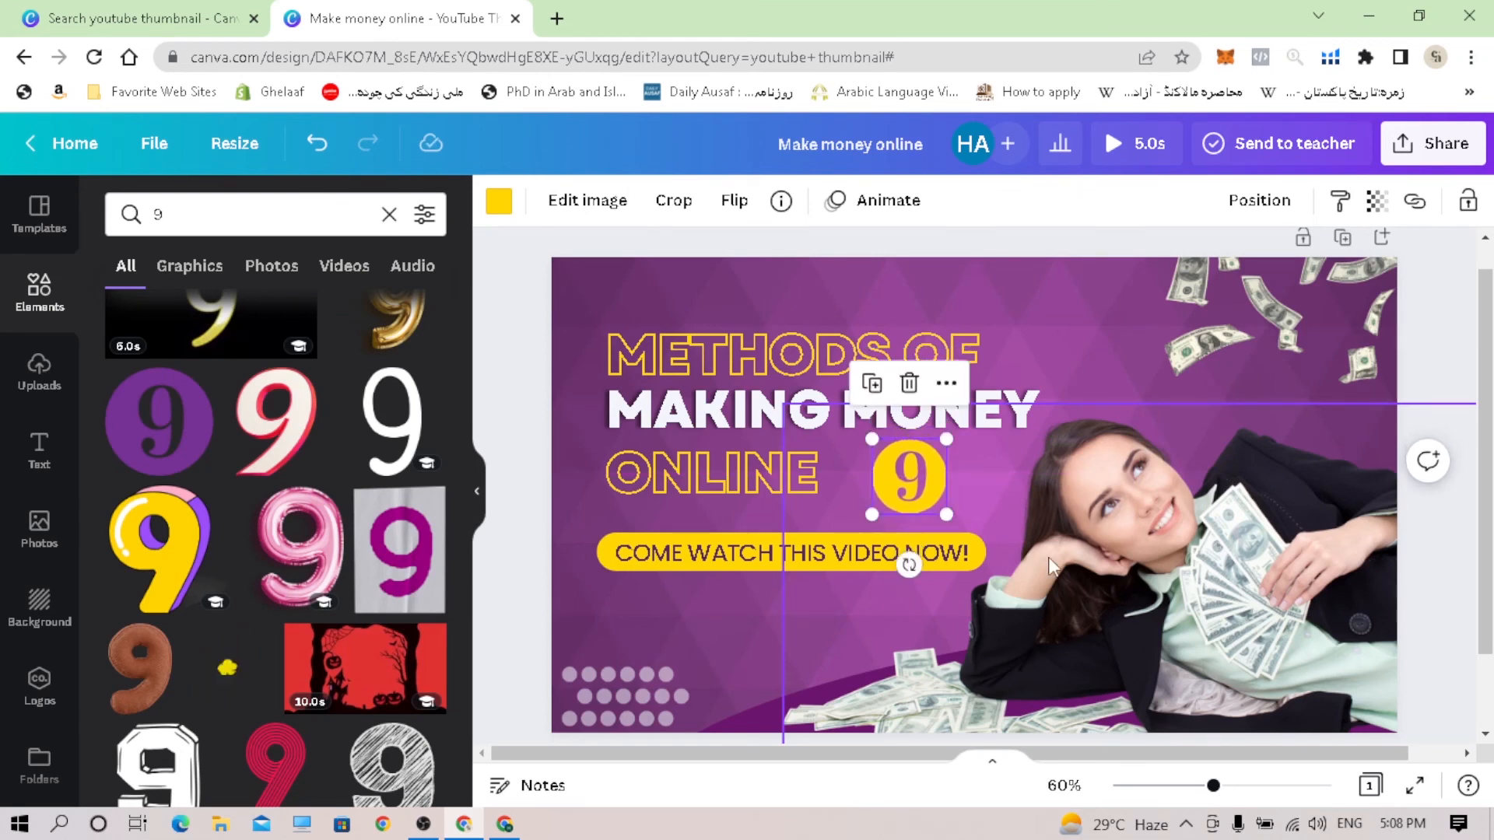
Step: Deselect the circled 9, search the elements for "s", and browse the letter designs among all results and photos
click(573, 636)
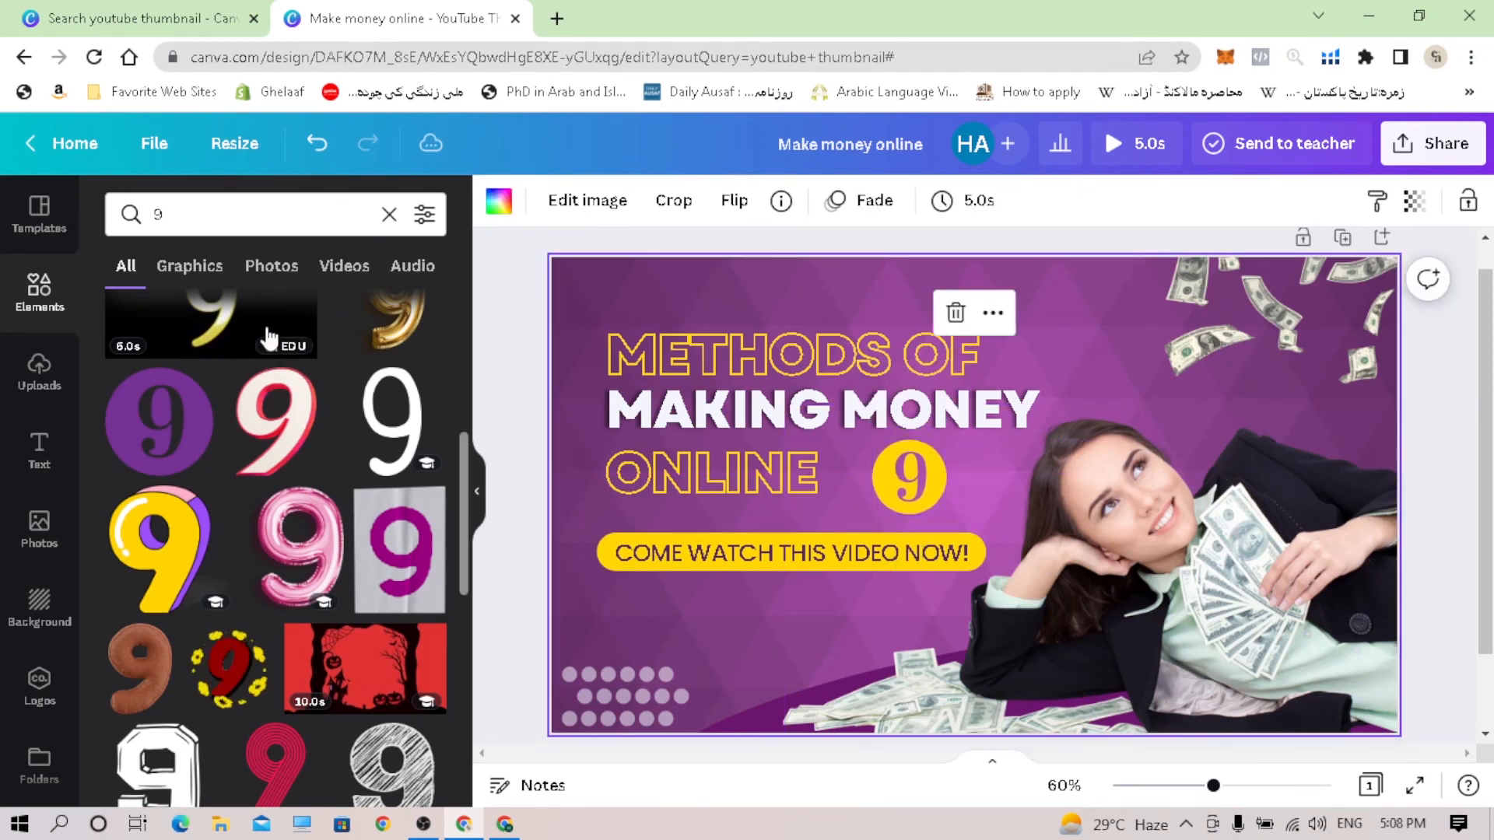
click(388, 216)
text(s)
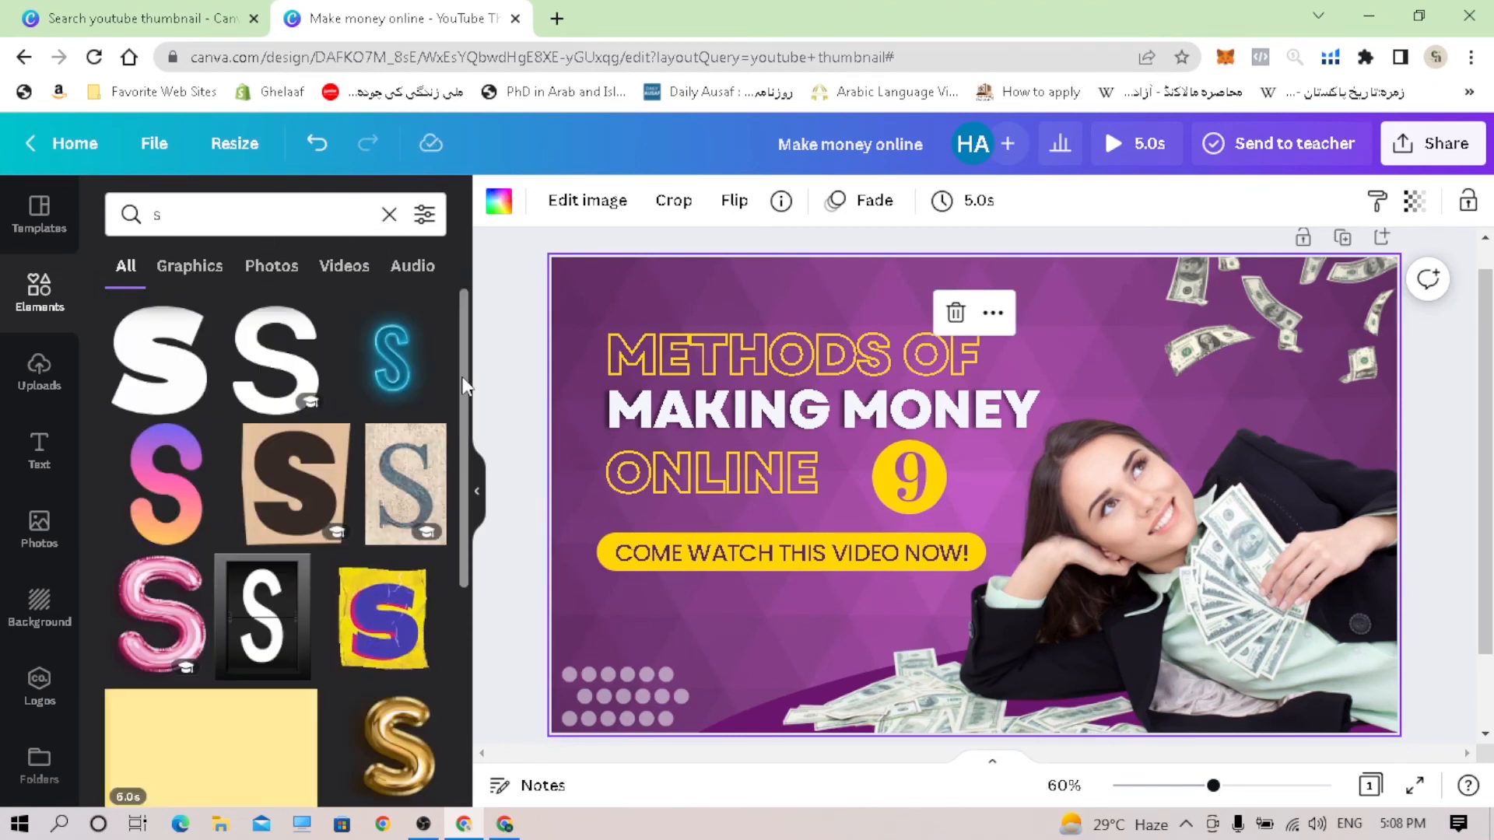
scroll(461, 506, down, 5)
scroll(459, 593, down, 1)
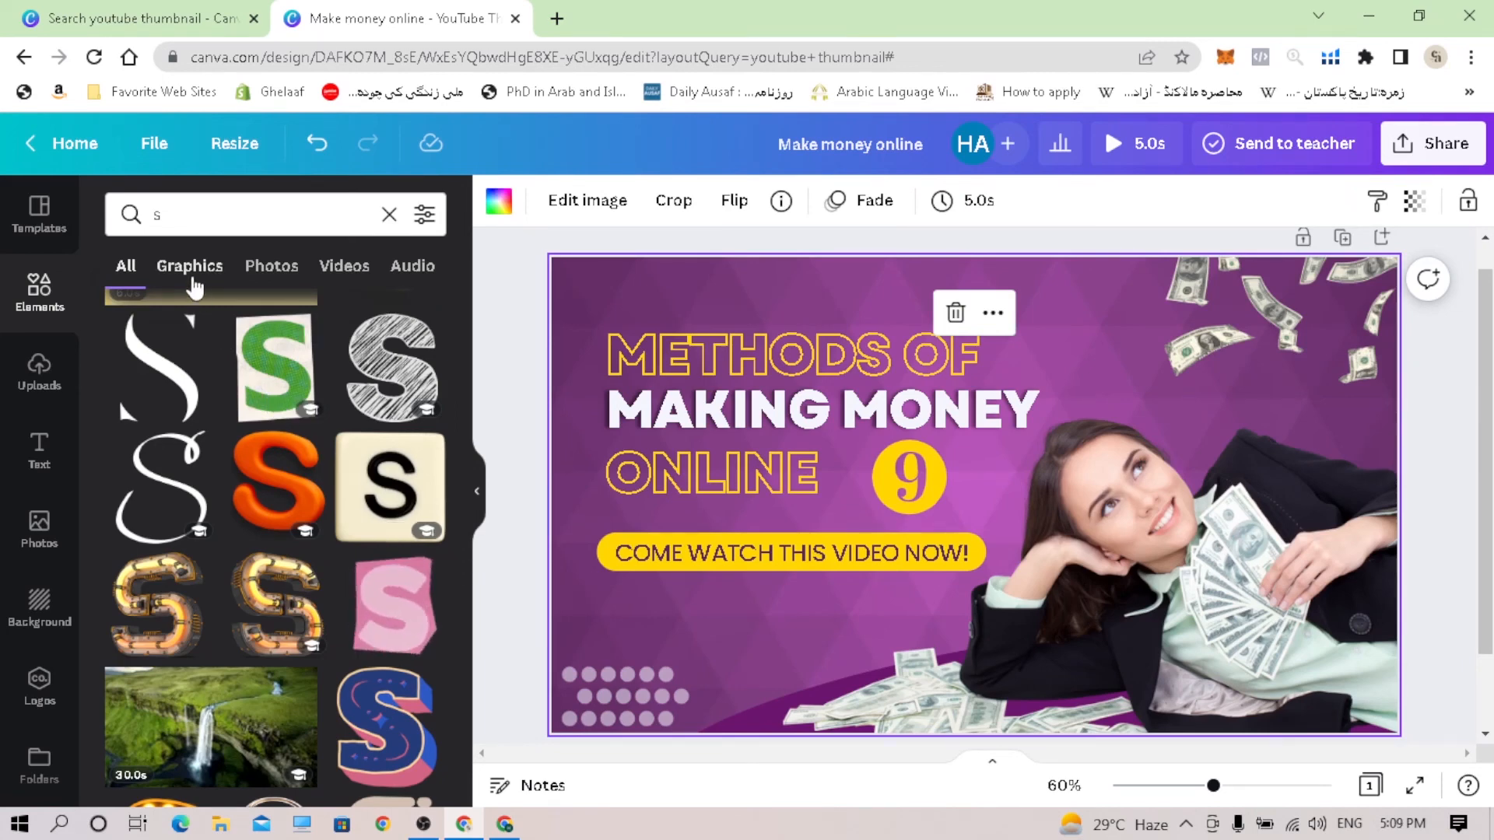
click(192, 269)
click(279, 267)
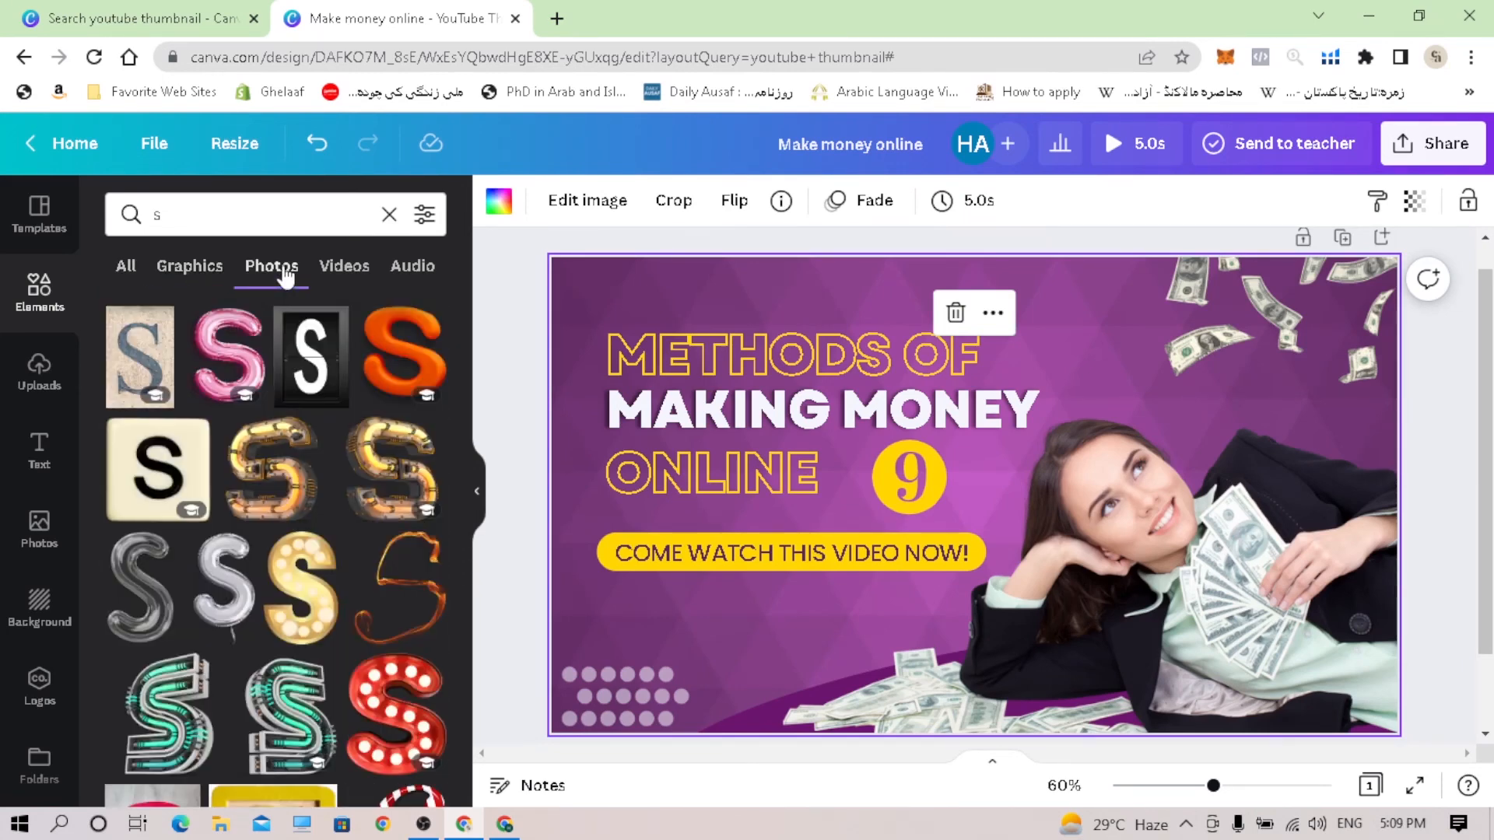
Step: Replace the element search with "circle"
click(389, 215)
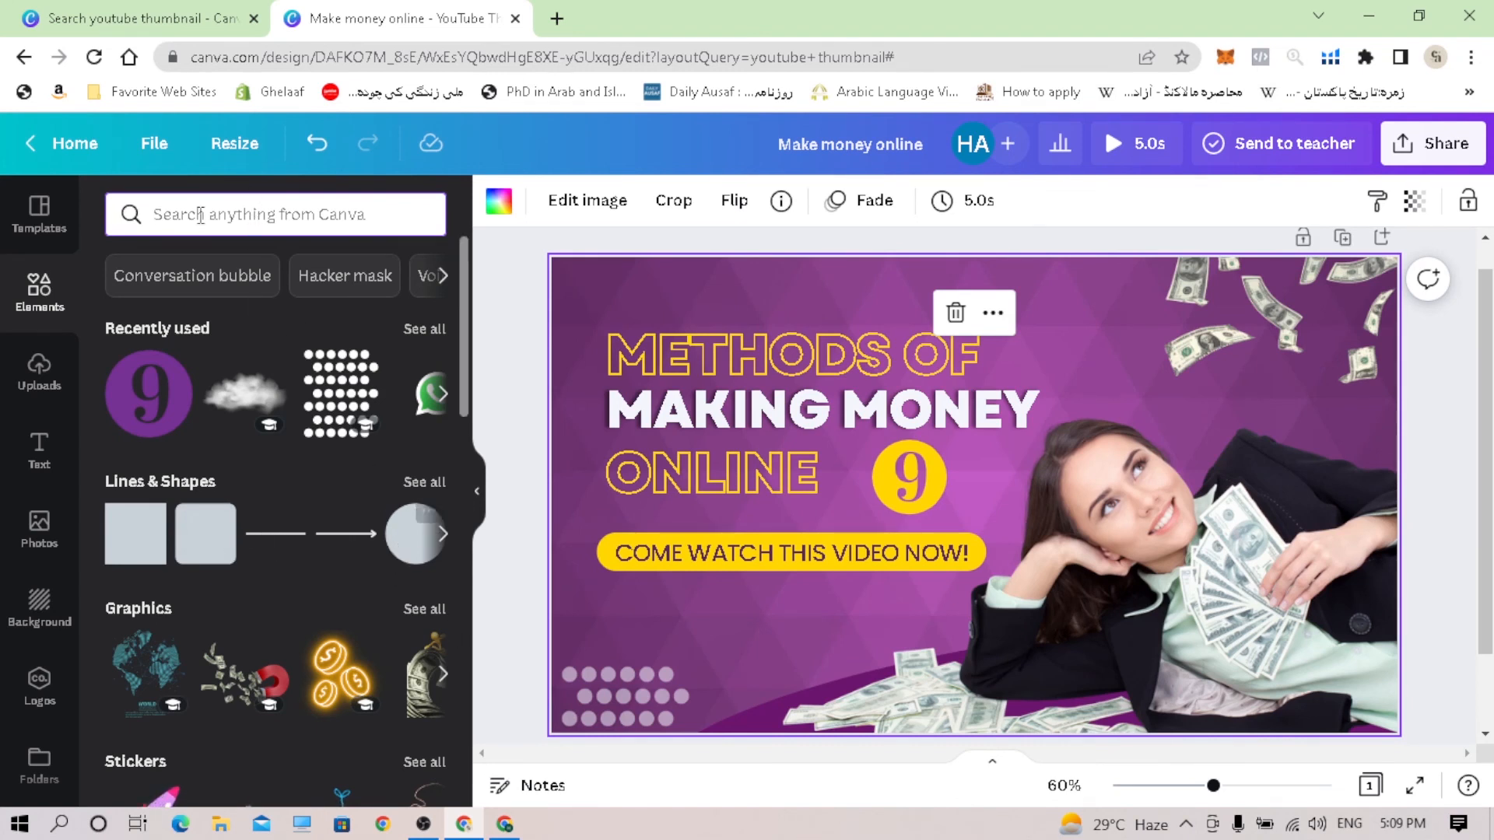
text(circl)
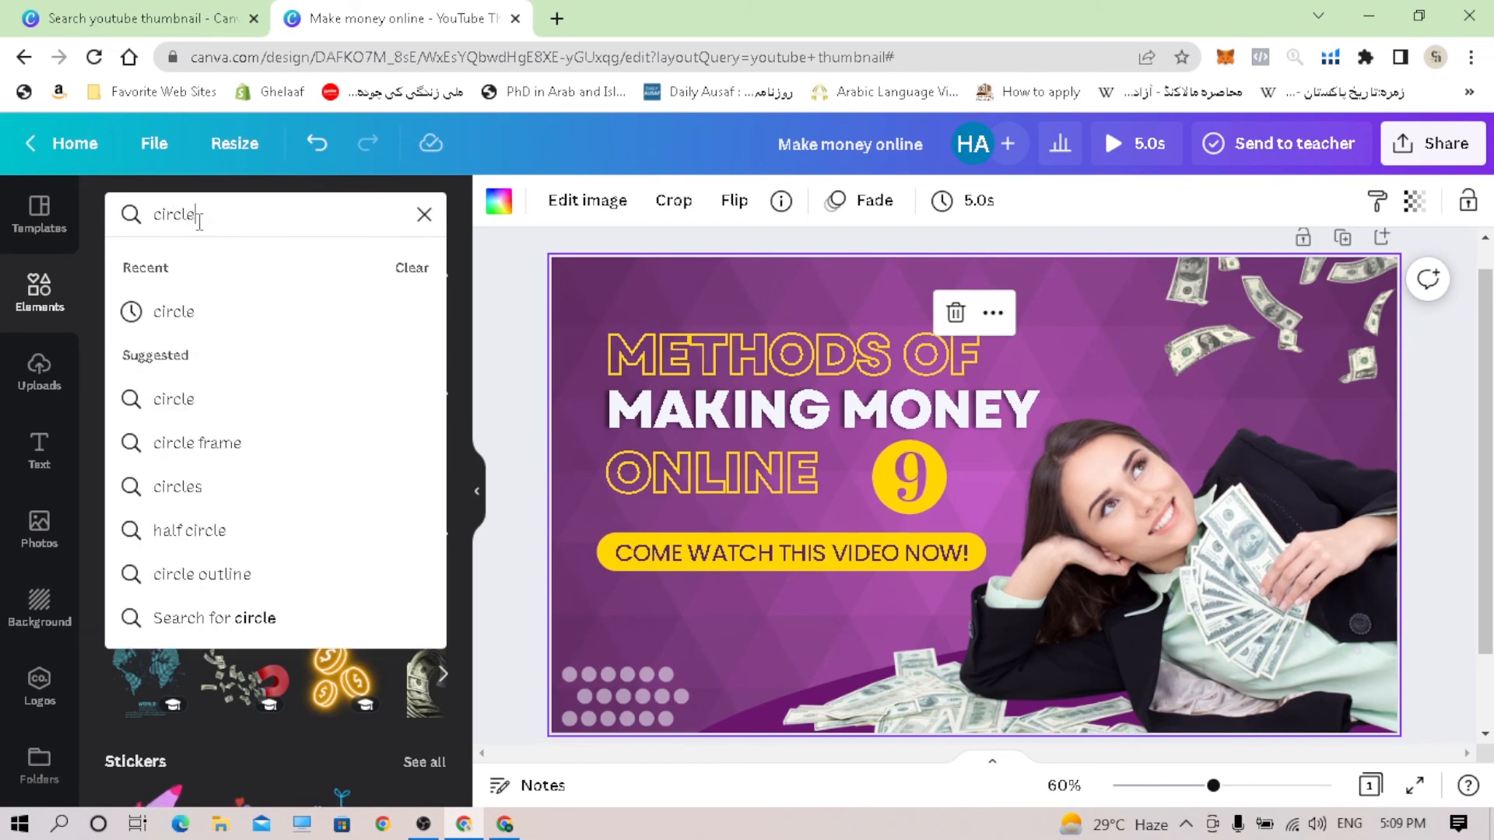
text(e)
key(Return)
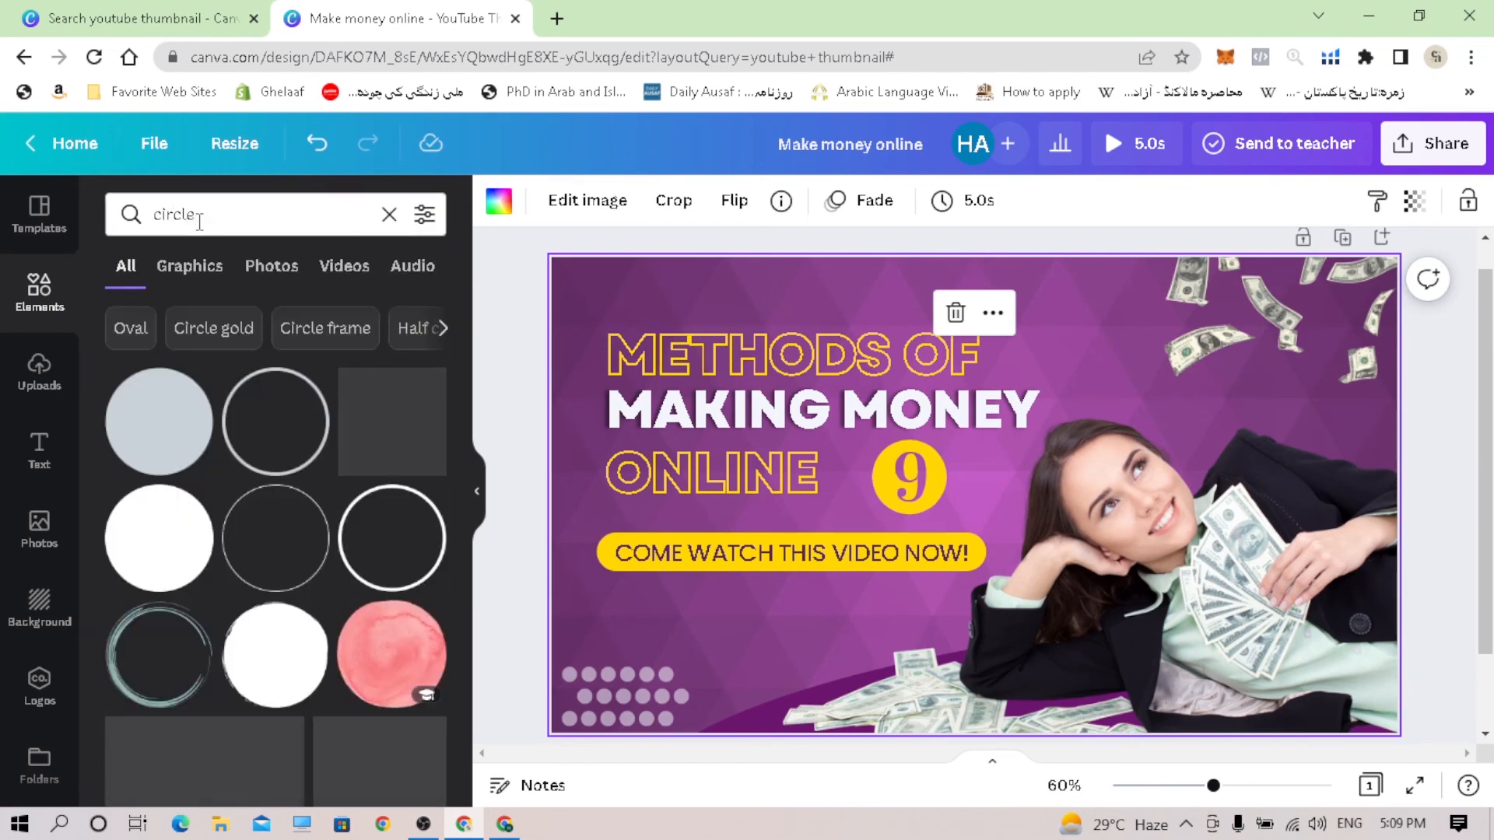
Step: Add the solid white circle over the woman's face and recolor it light blue from the Up Shore palette
click(163, 536)
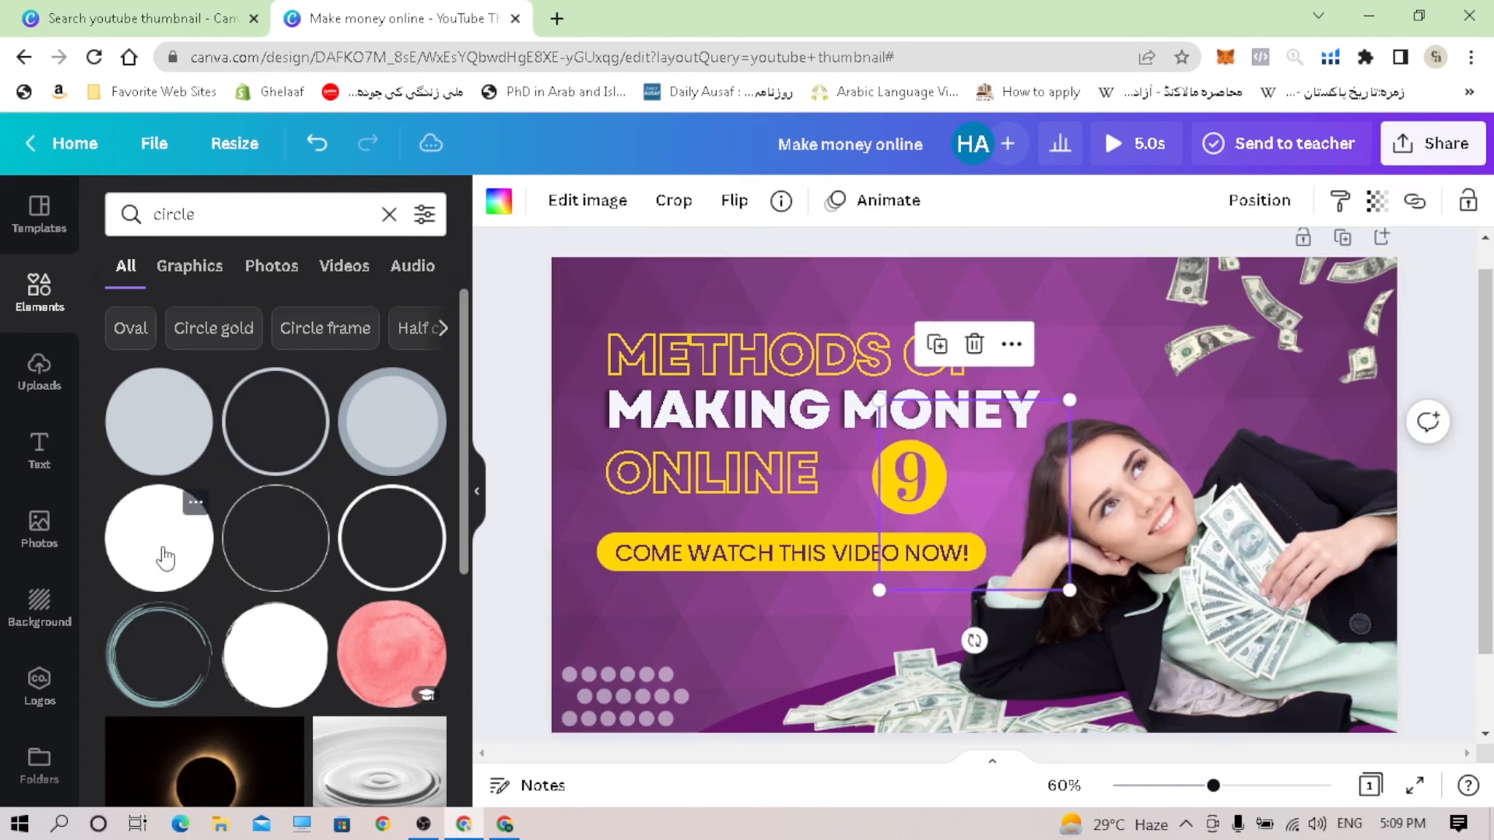
drag(1029, 549, 1164, 542)
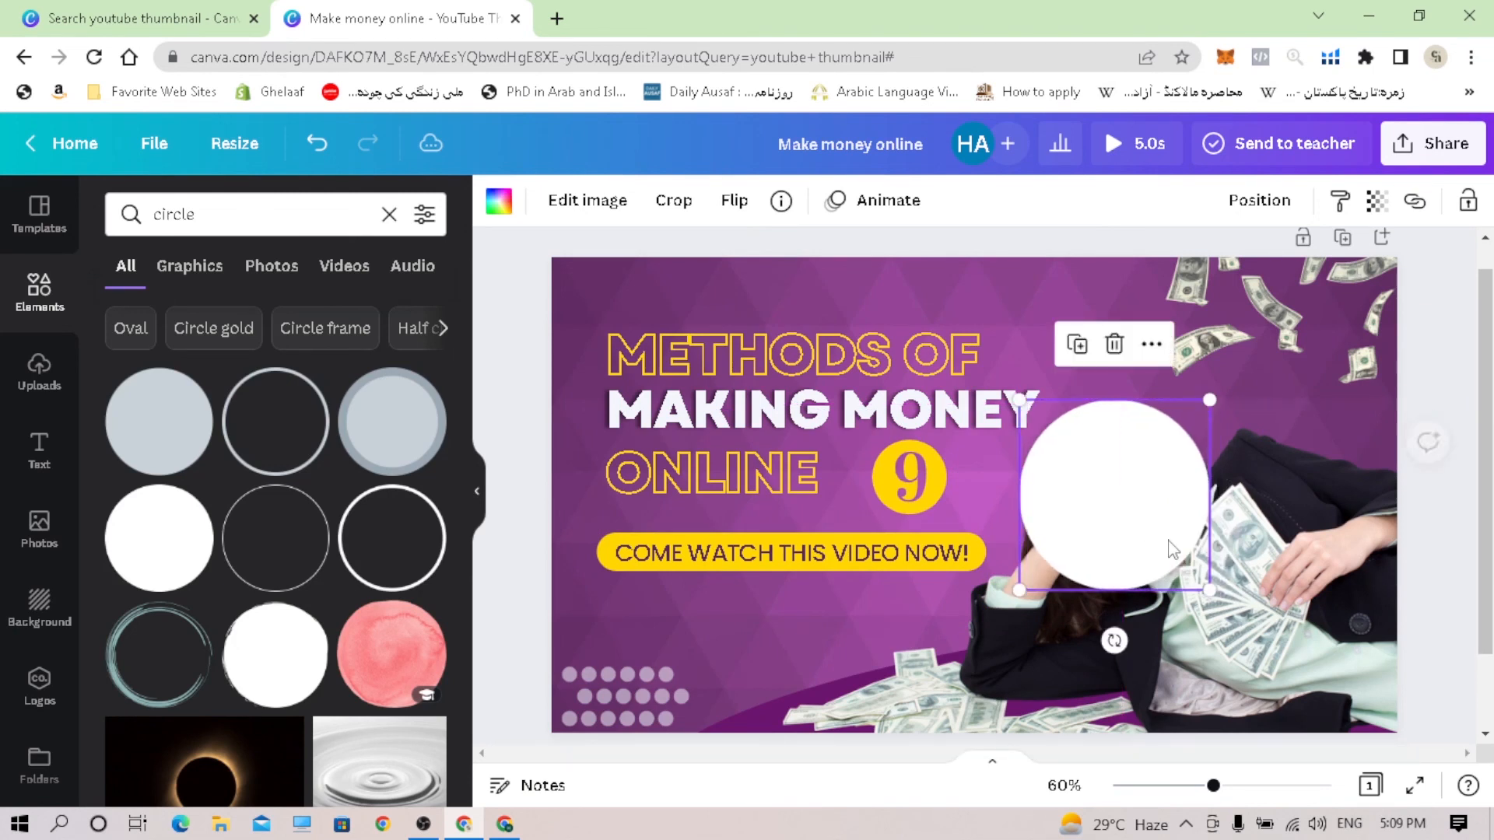
click(499, 203)
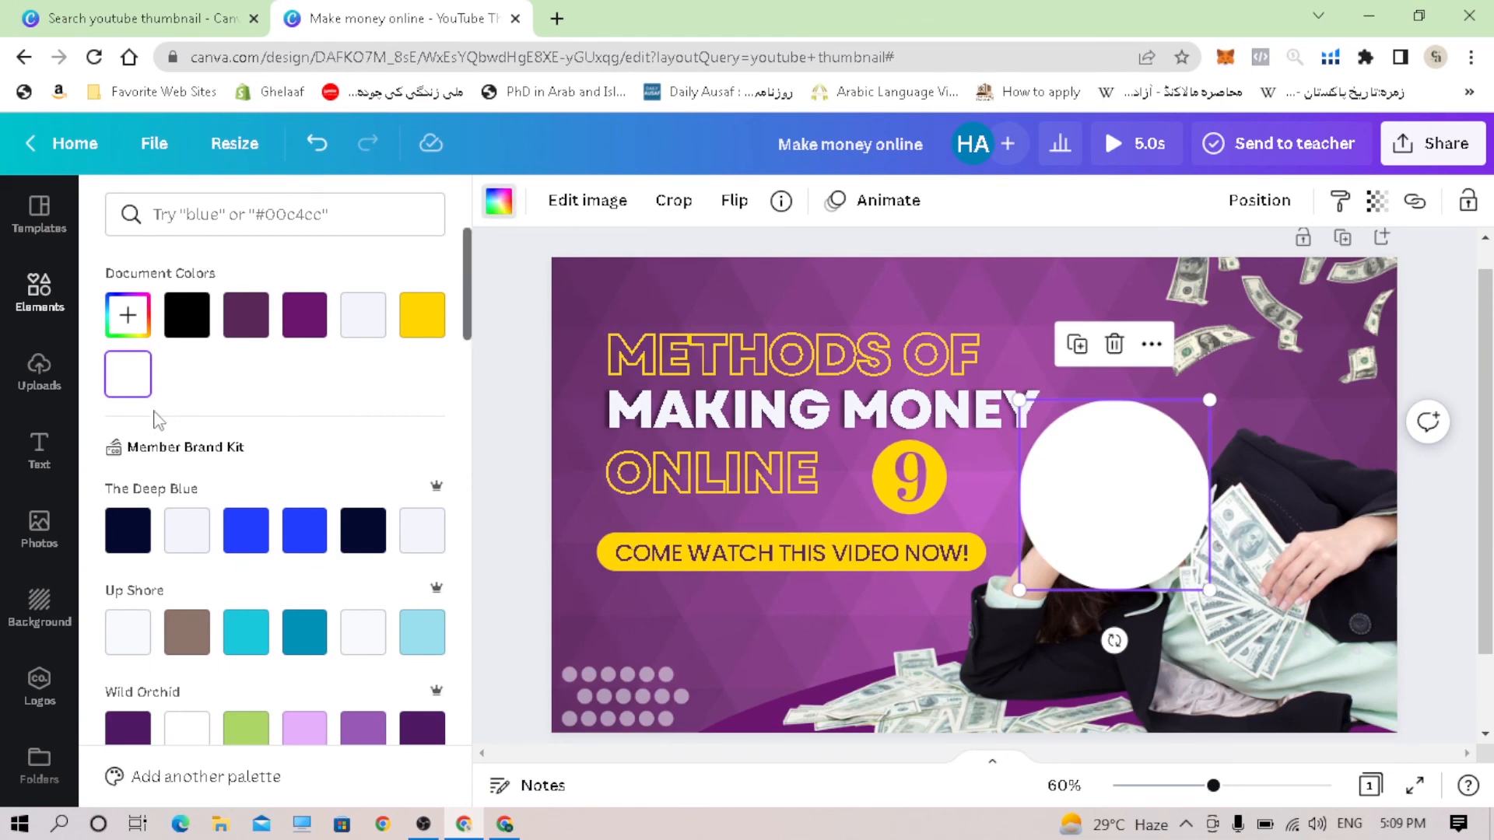
click(418, 640)
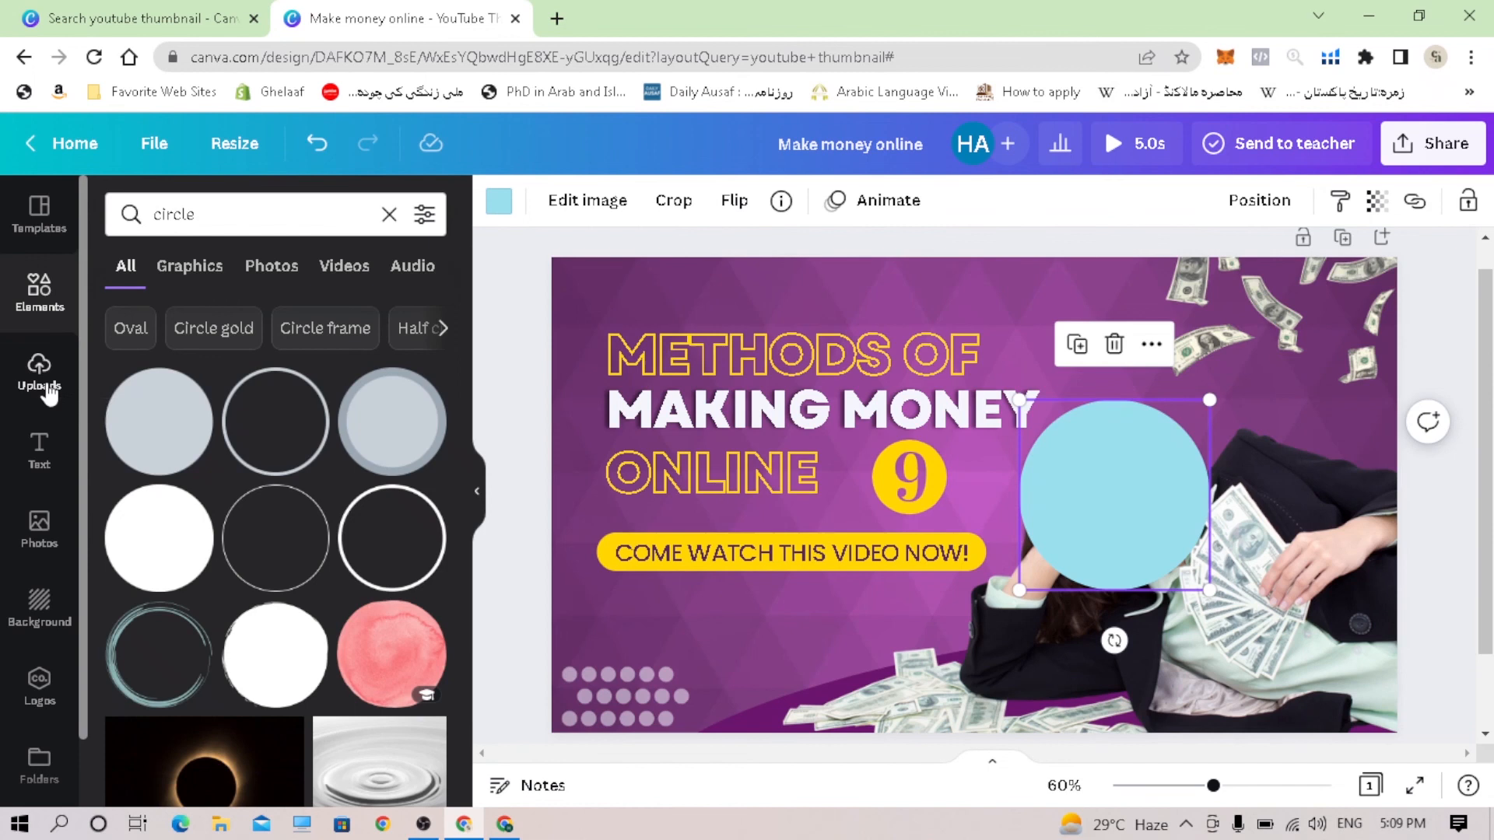
Step: Browse the uploaded images and look through the Downloads folder for files to upload, without choosing any
click(48, 393)
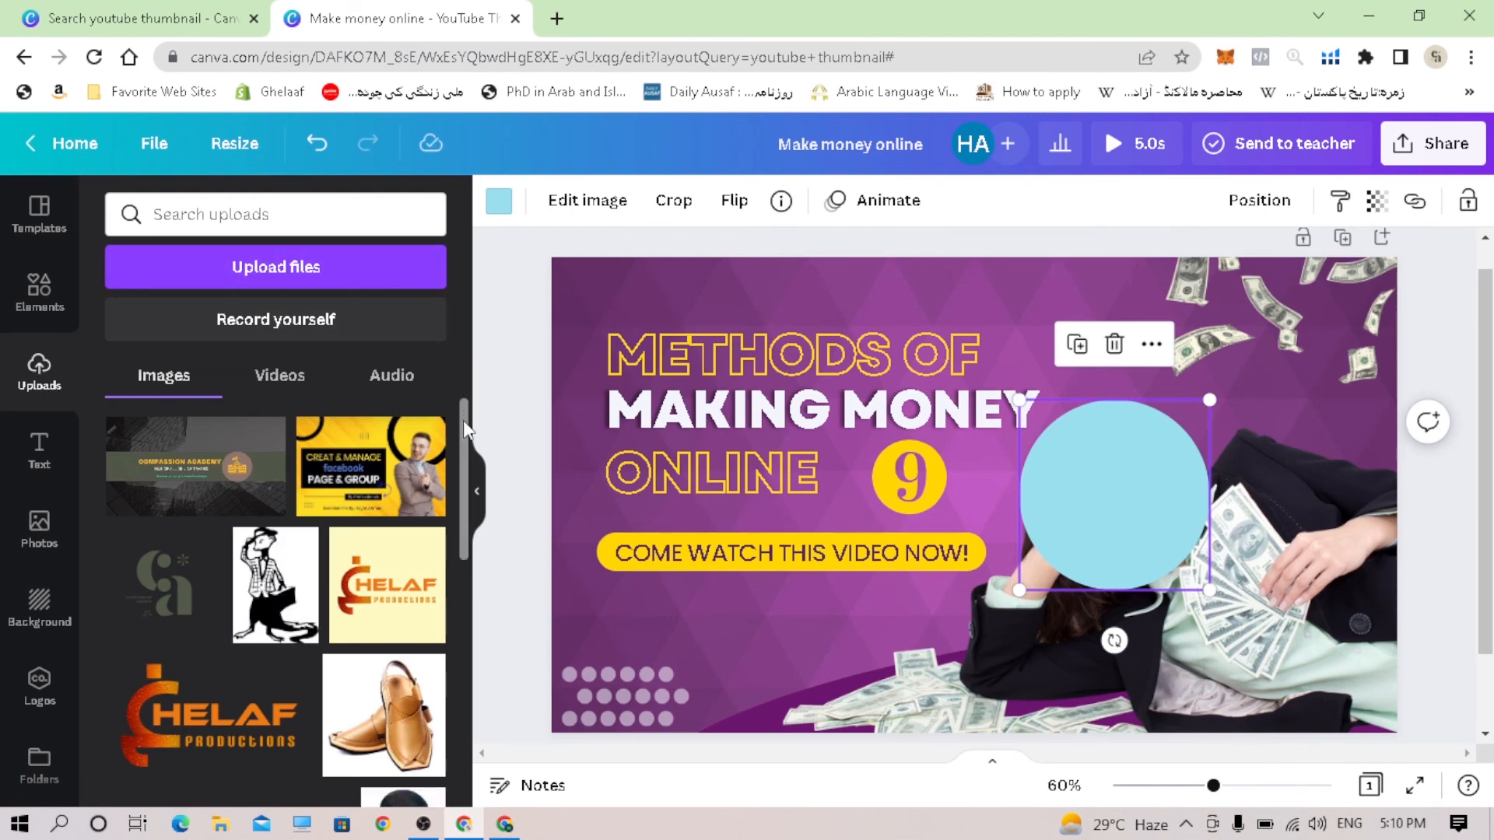
drag(464, 421, 449, 385)
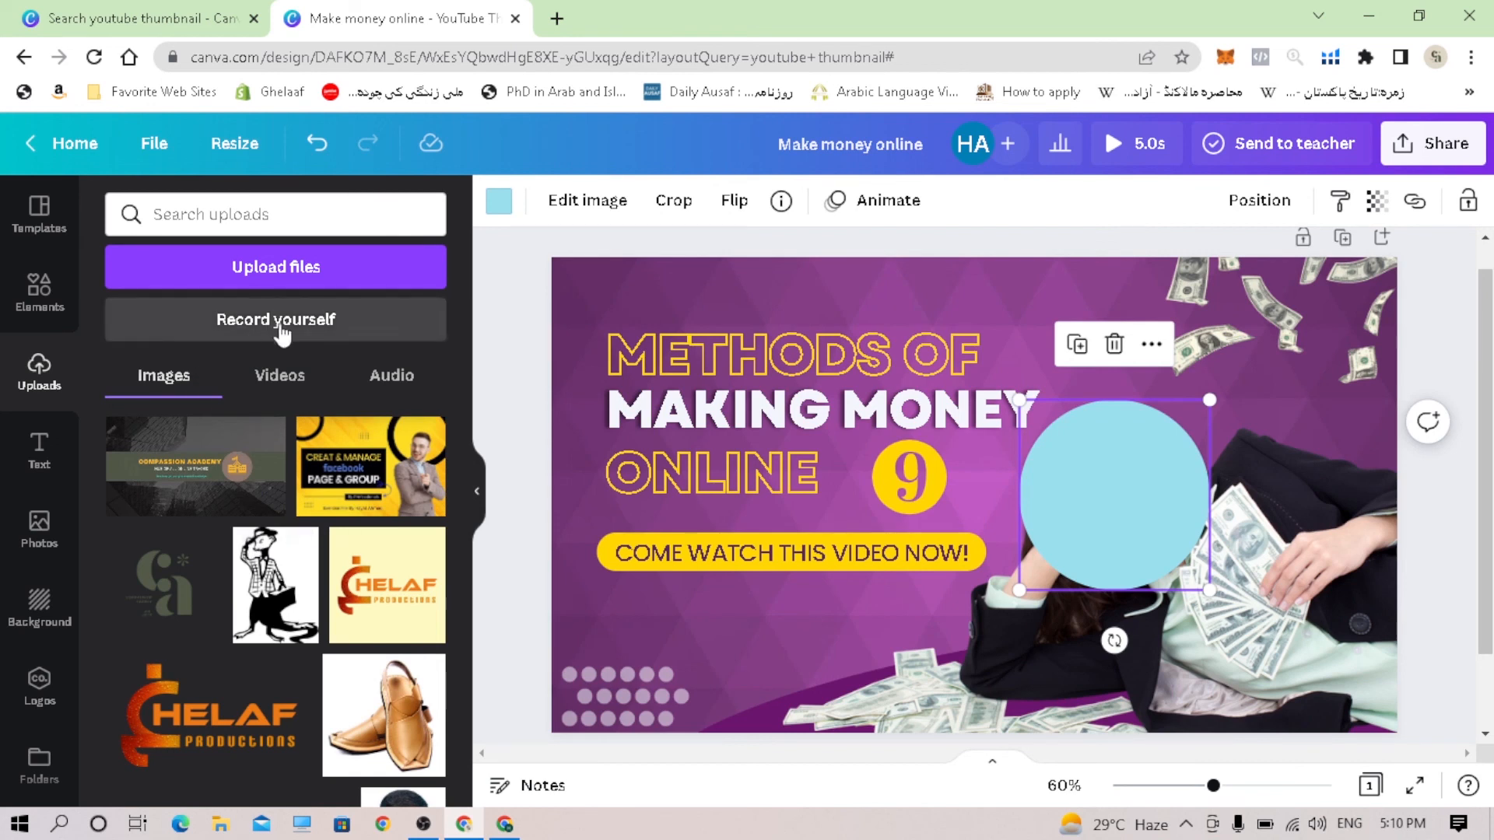
click(258, 282)
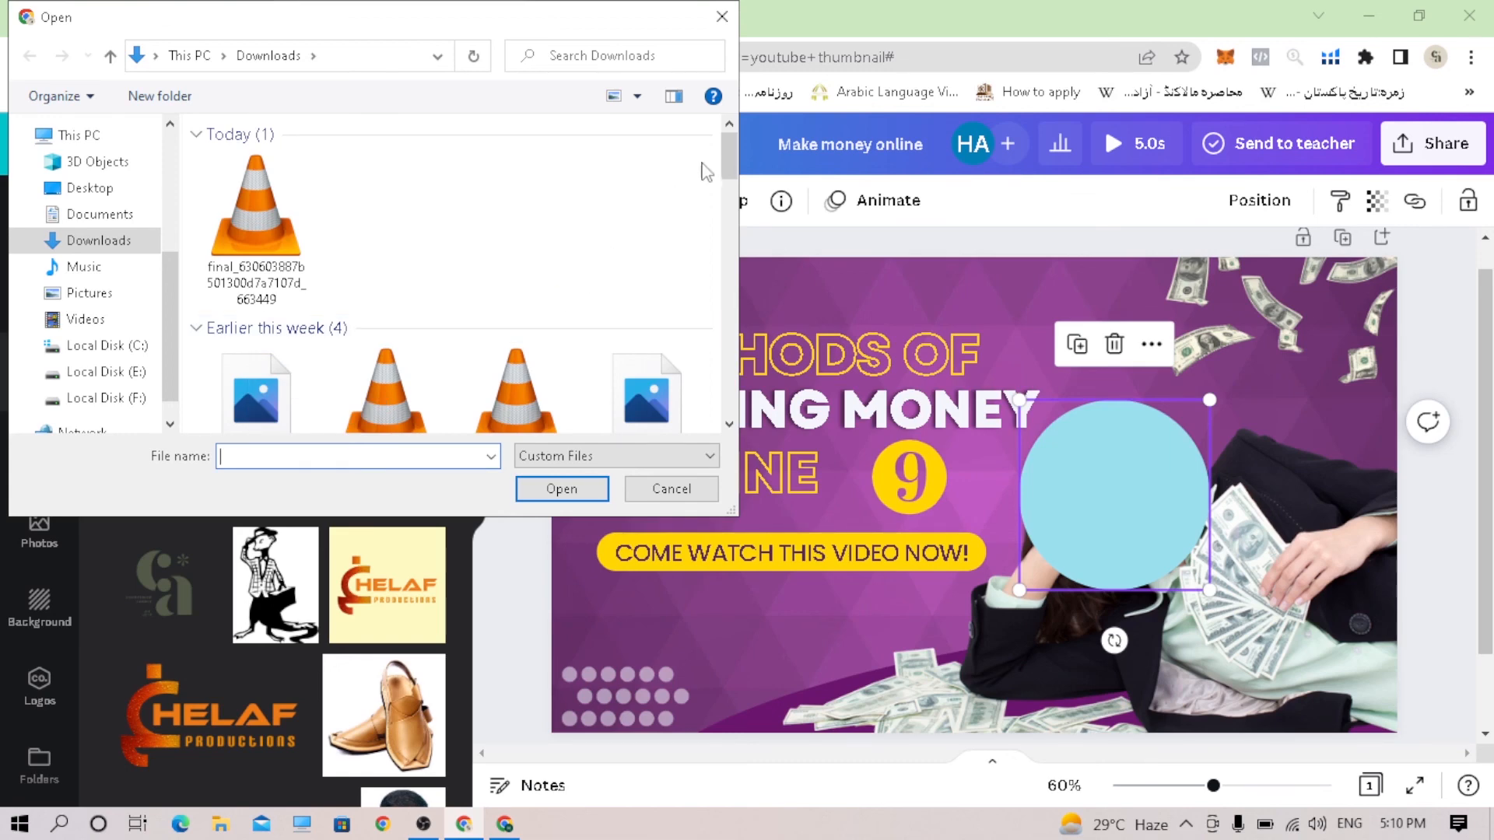
mouse_move(732, 161)
mouse_down()
mouse_move(732, 203)
mouse_move(731, 158)
mouse_up()
click(732, 27)
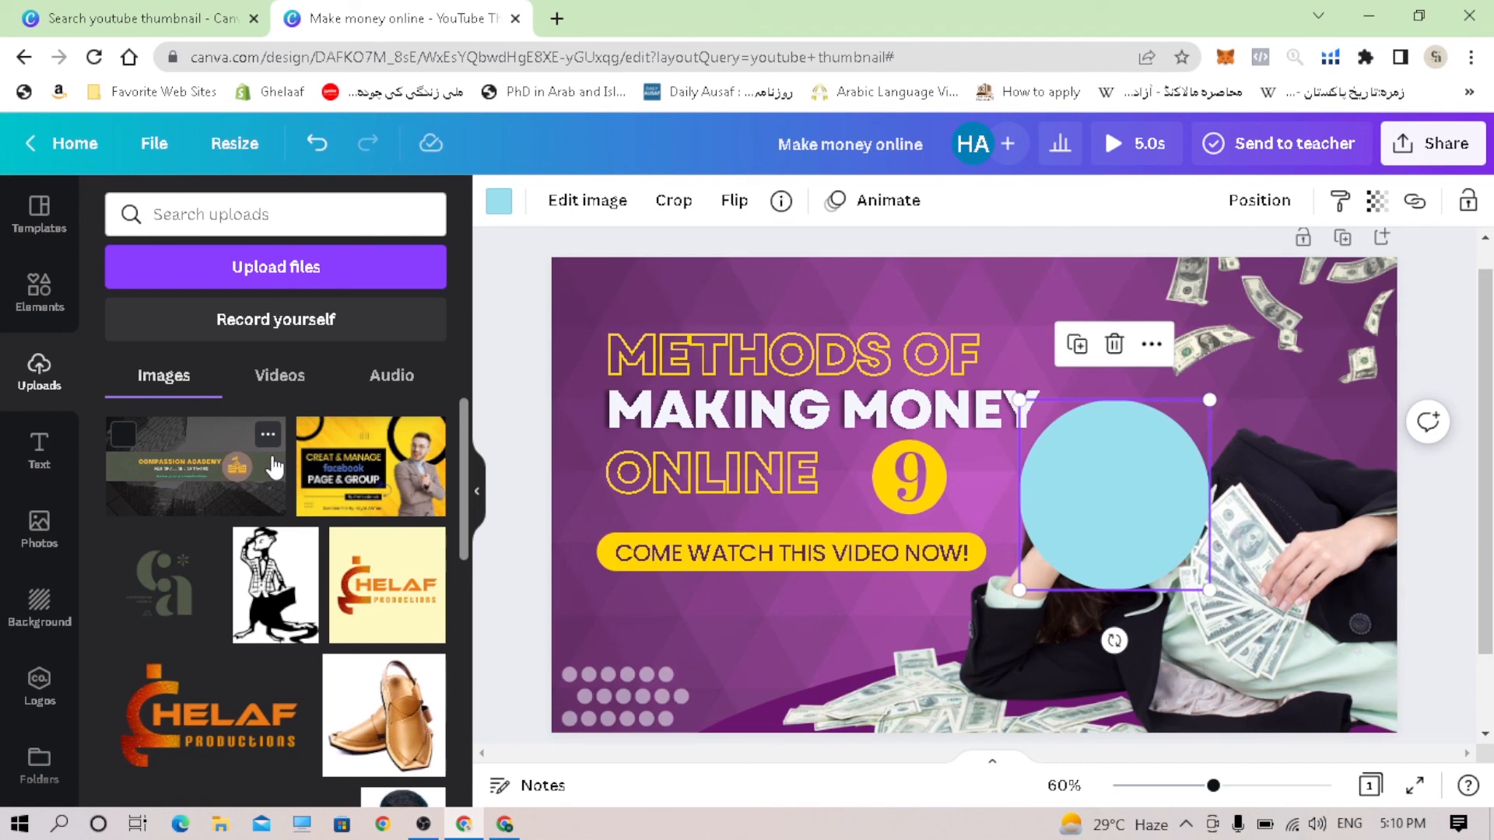
Step: Add the uploaded Compassion Agency logo, shrink it, and center it on the light blue circle
click(166, 597)
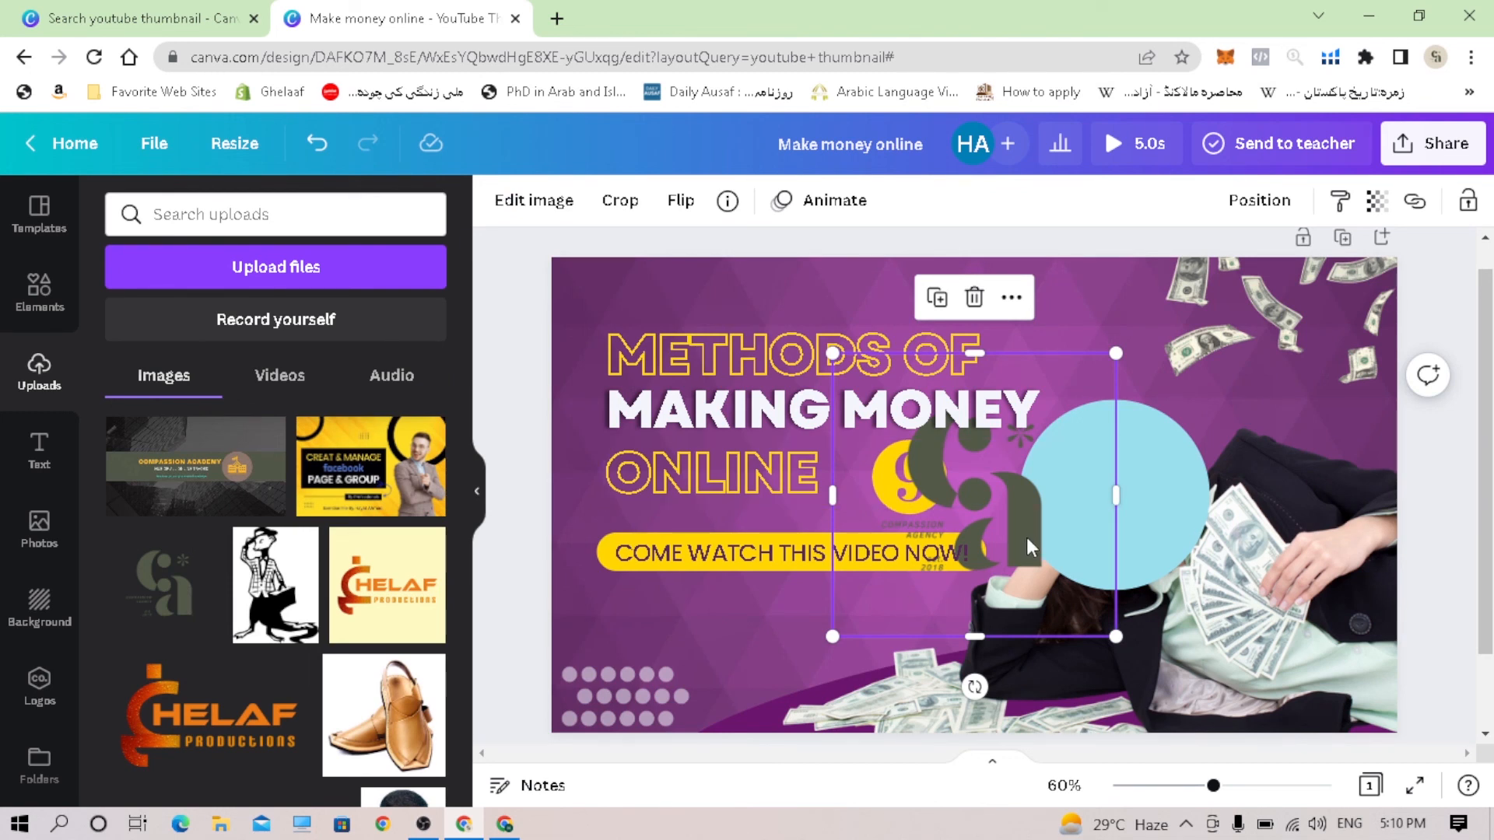
drag(1027, 539, 1183, 541)
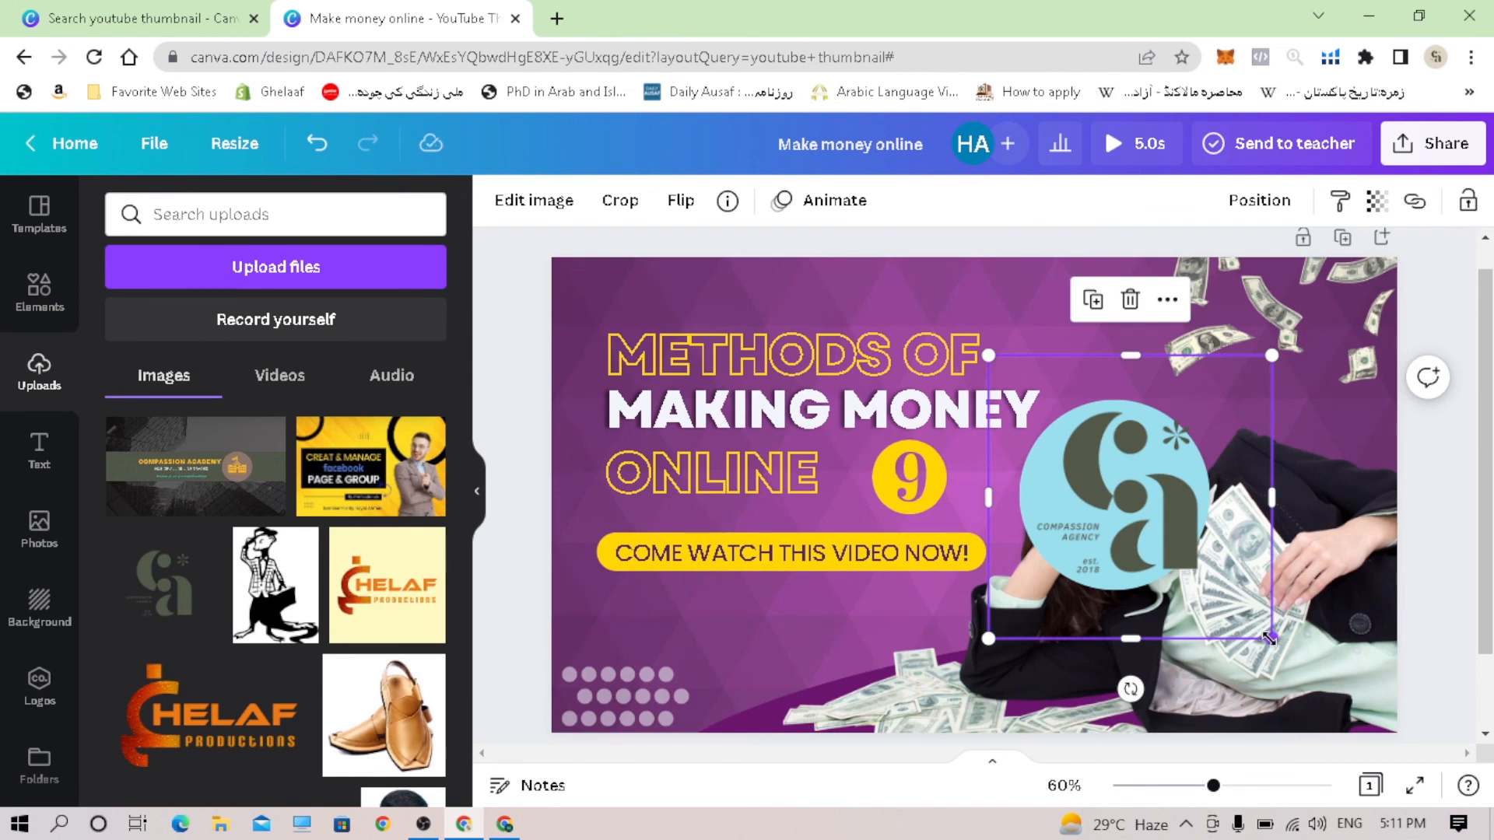
drag(1268, 638, 1215, 581)
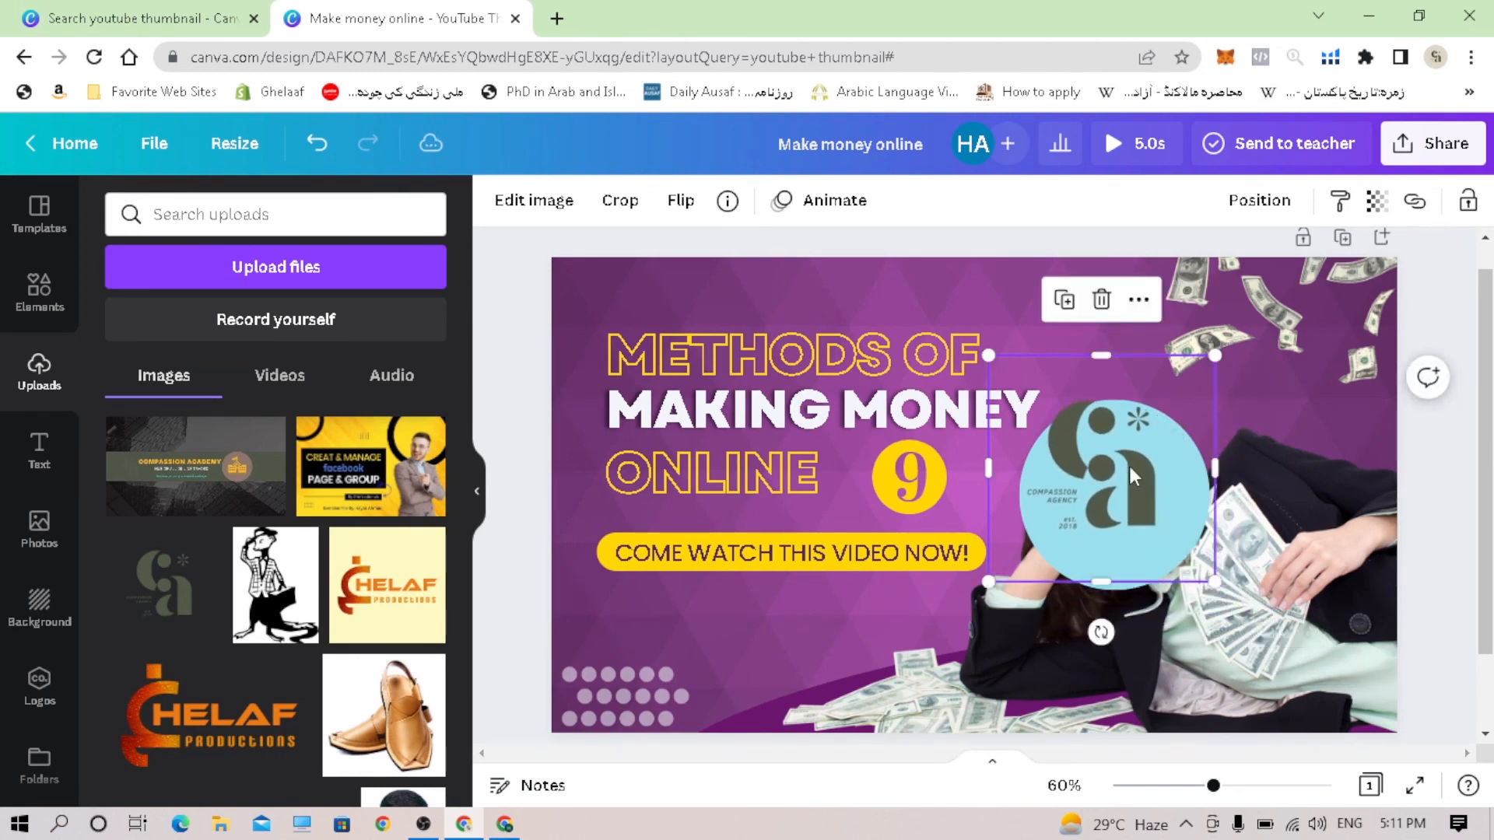
drag(1146, 487, 1155, 515)
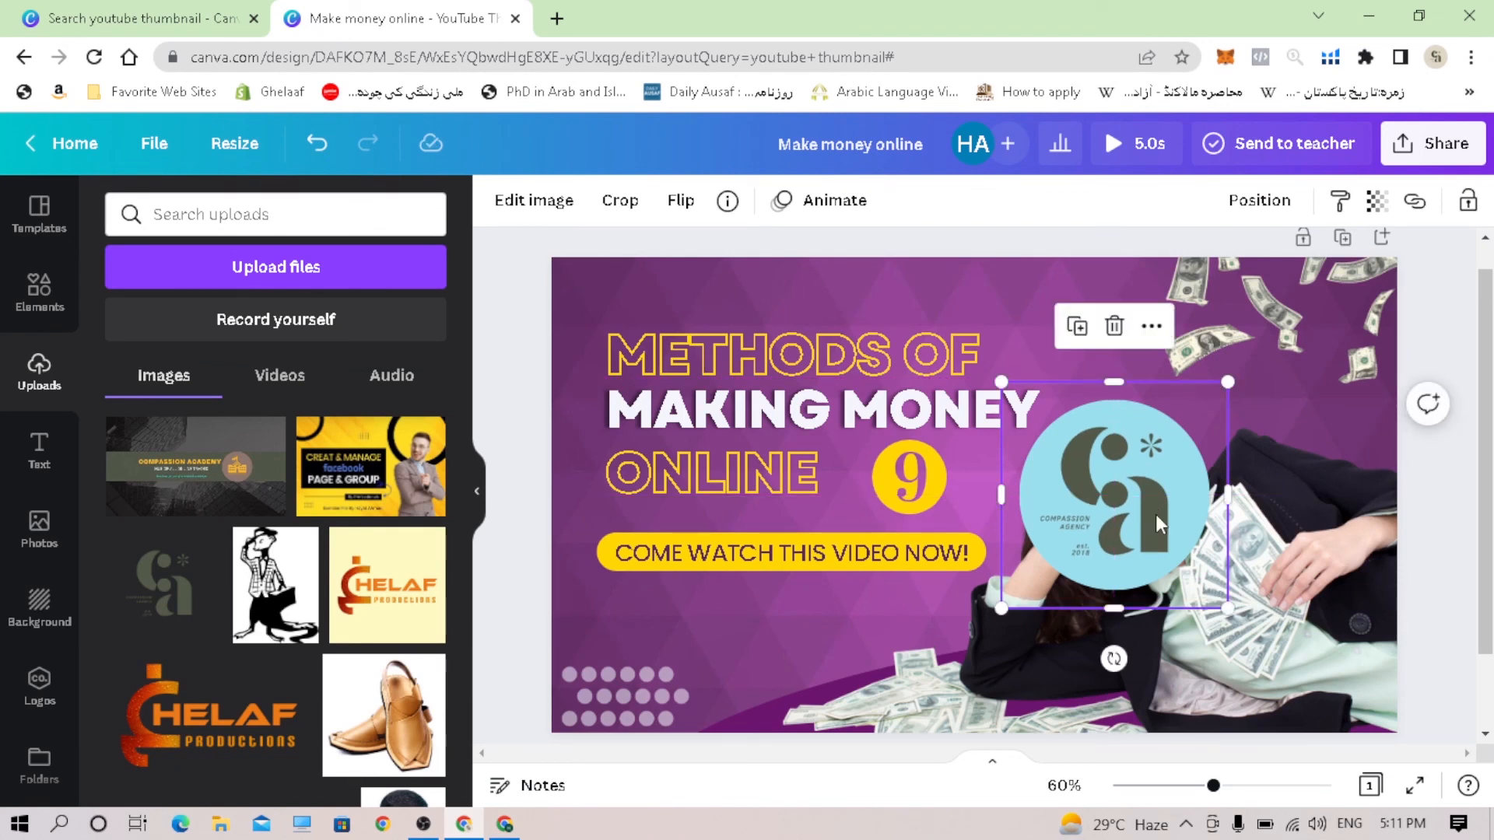